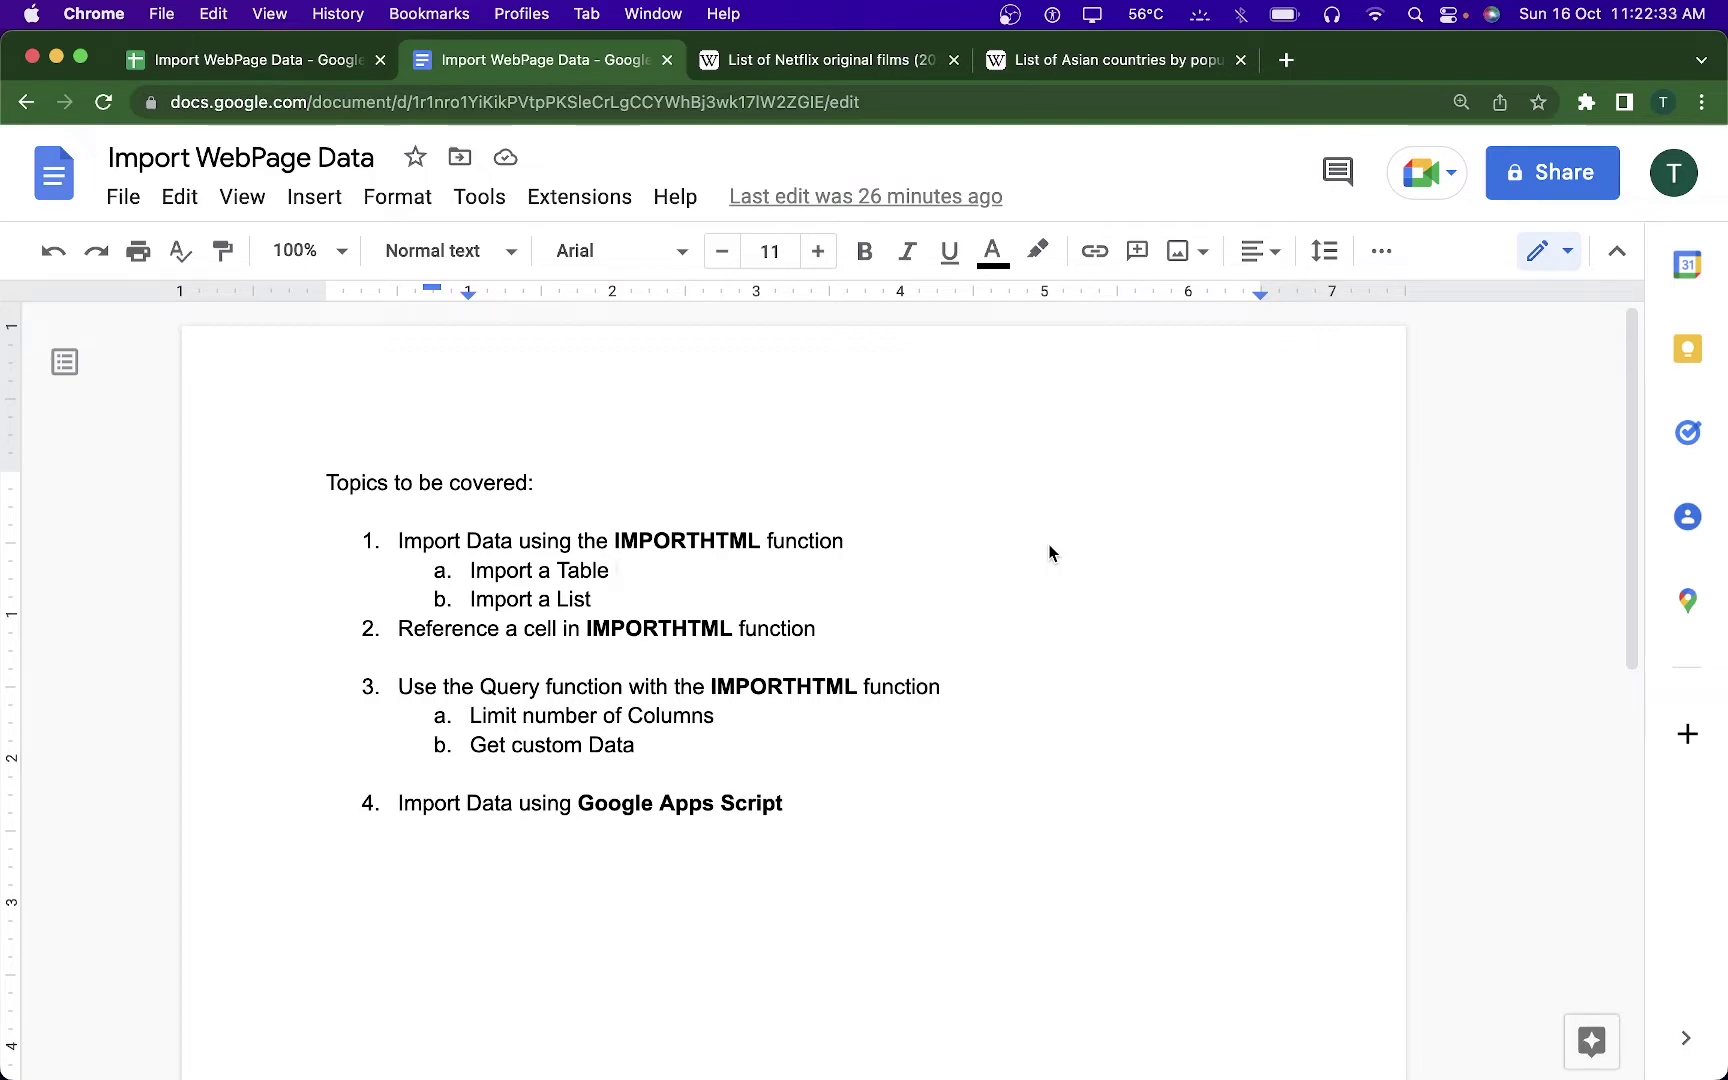
- Review the document's list of topics to be covered, from IMPORTHTML cell references to importing data using Google Apps Script
drag(470, 574, 811, 628)
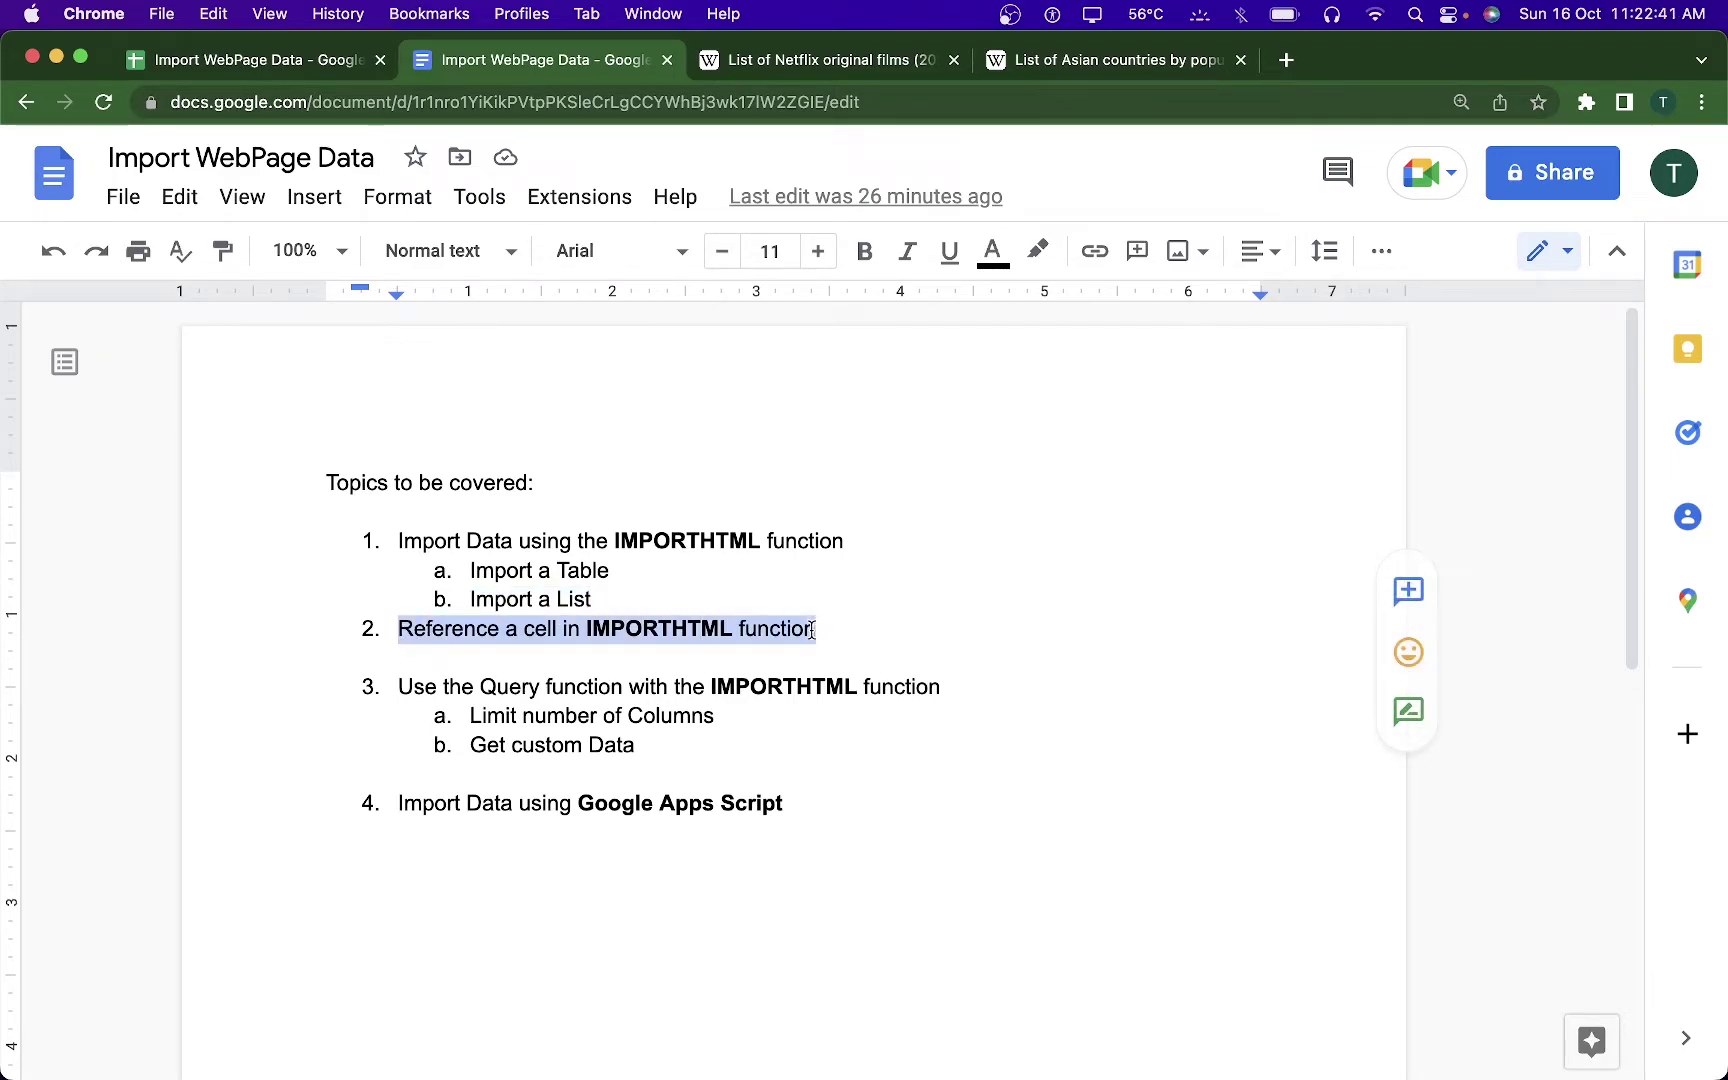
double_click(689, 635)
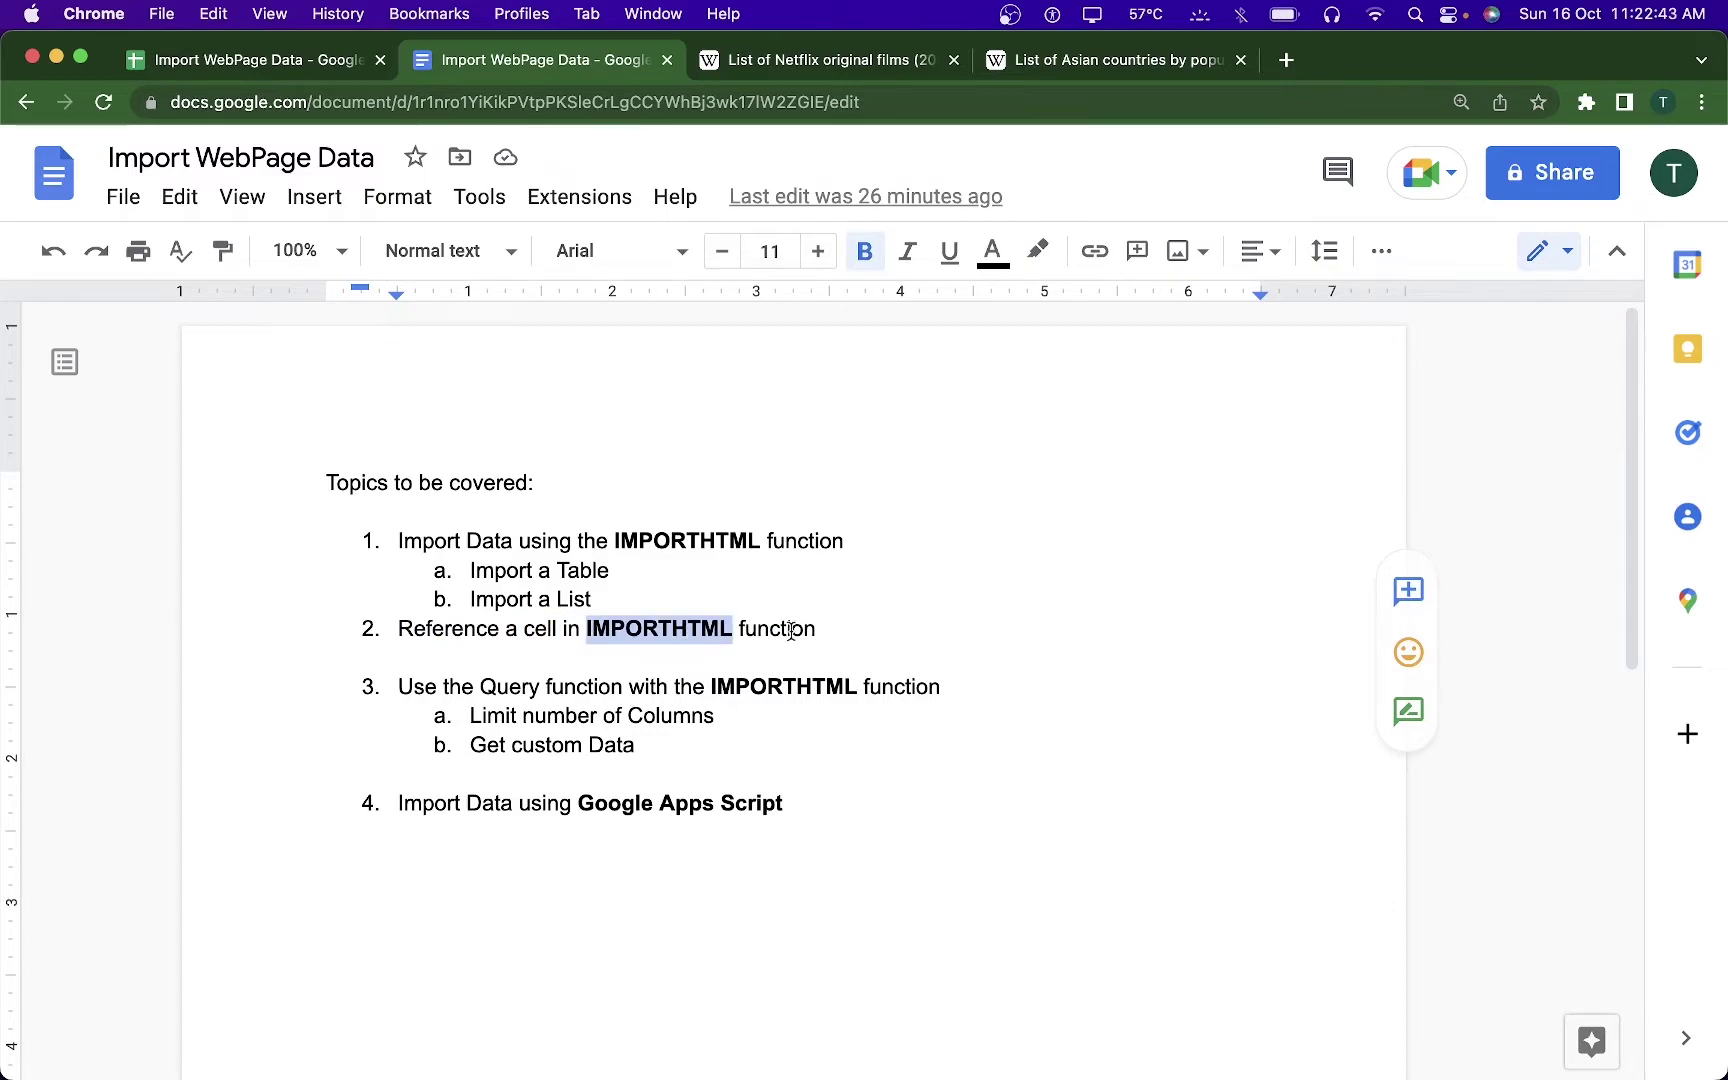
drag(404, 688, 940, 684)
mouse_move(474, 716)
mouse_down()
mouse_move(689, 705)
mouse_move(472, 747)
mouse_up()
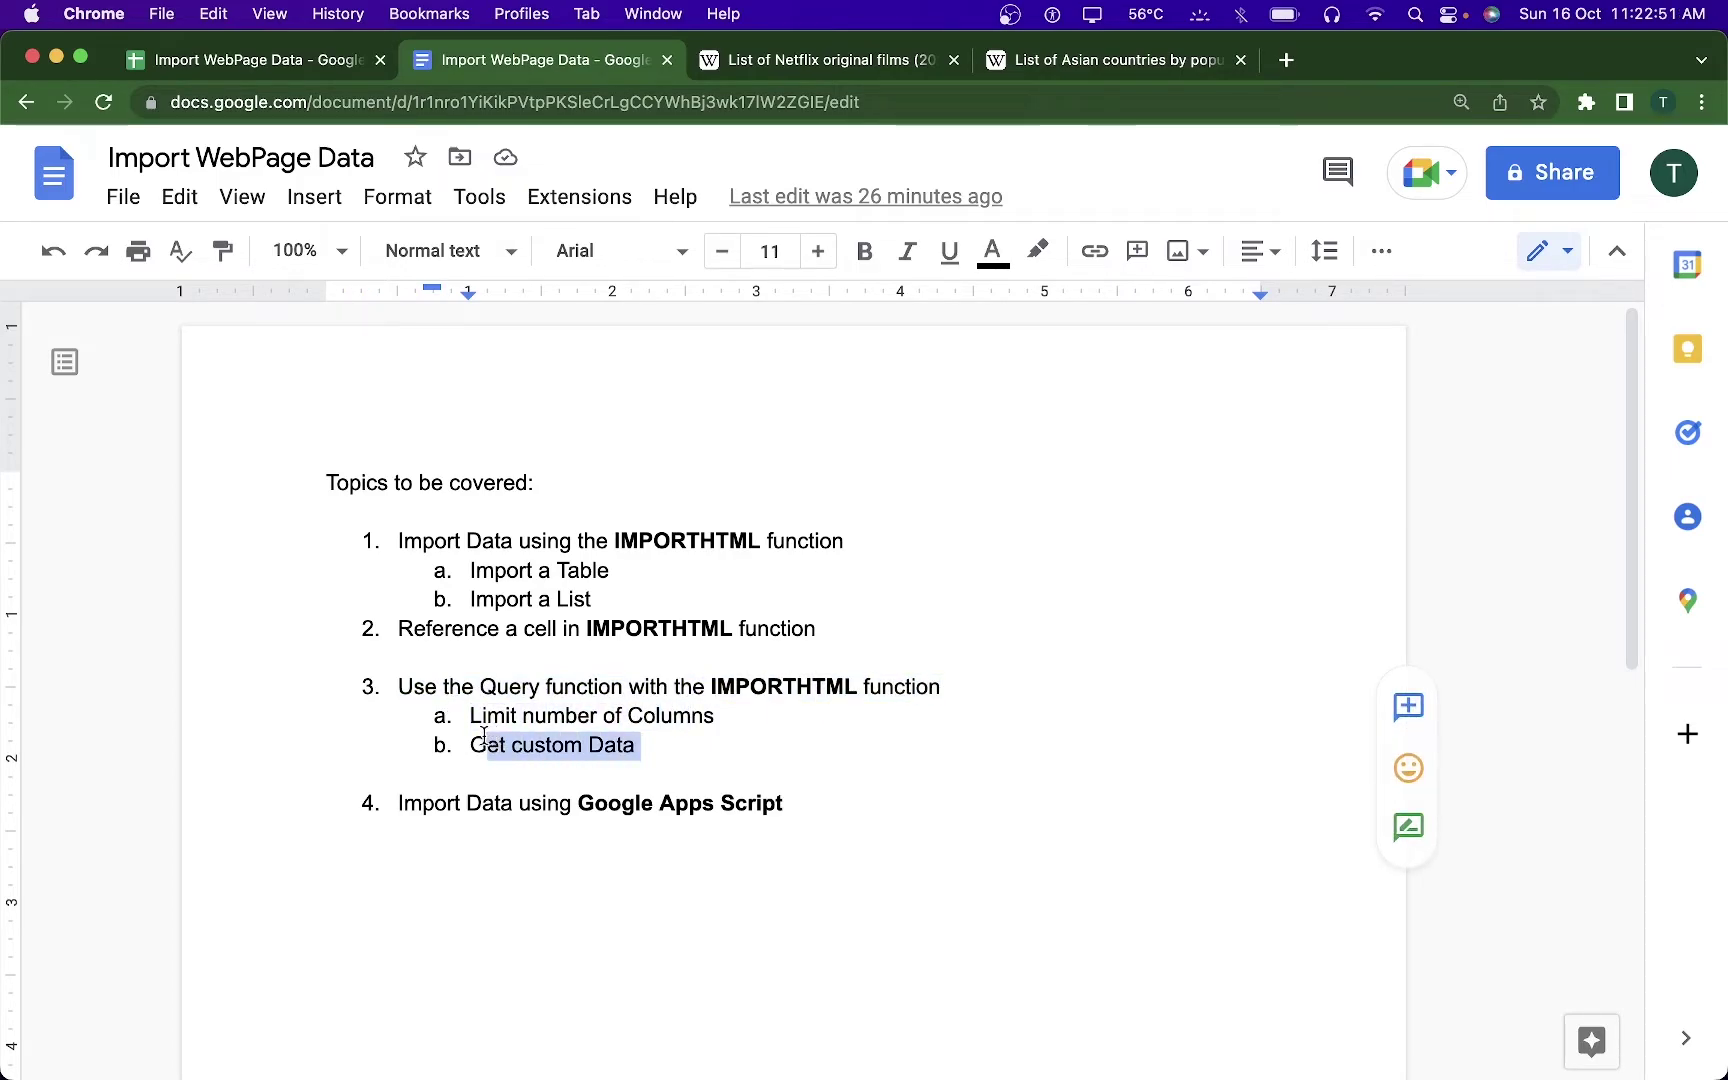
click(486, 745)
drag(398, 810, 822, 802)
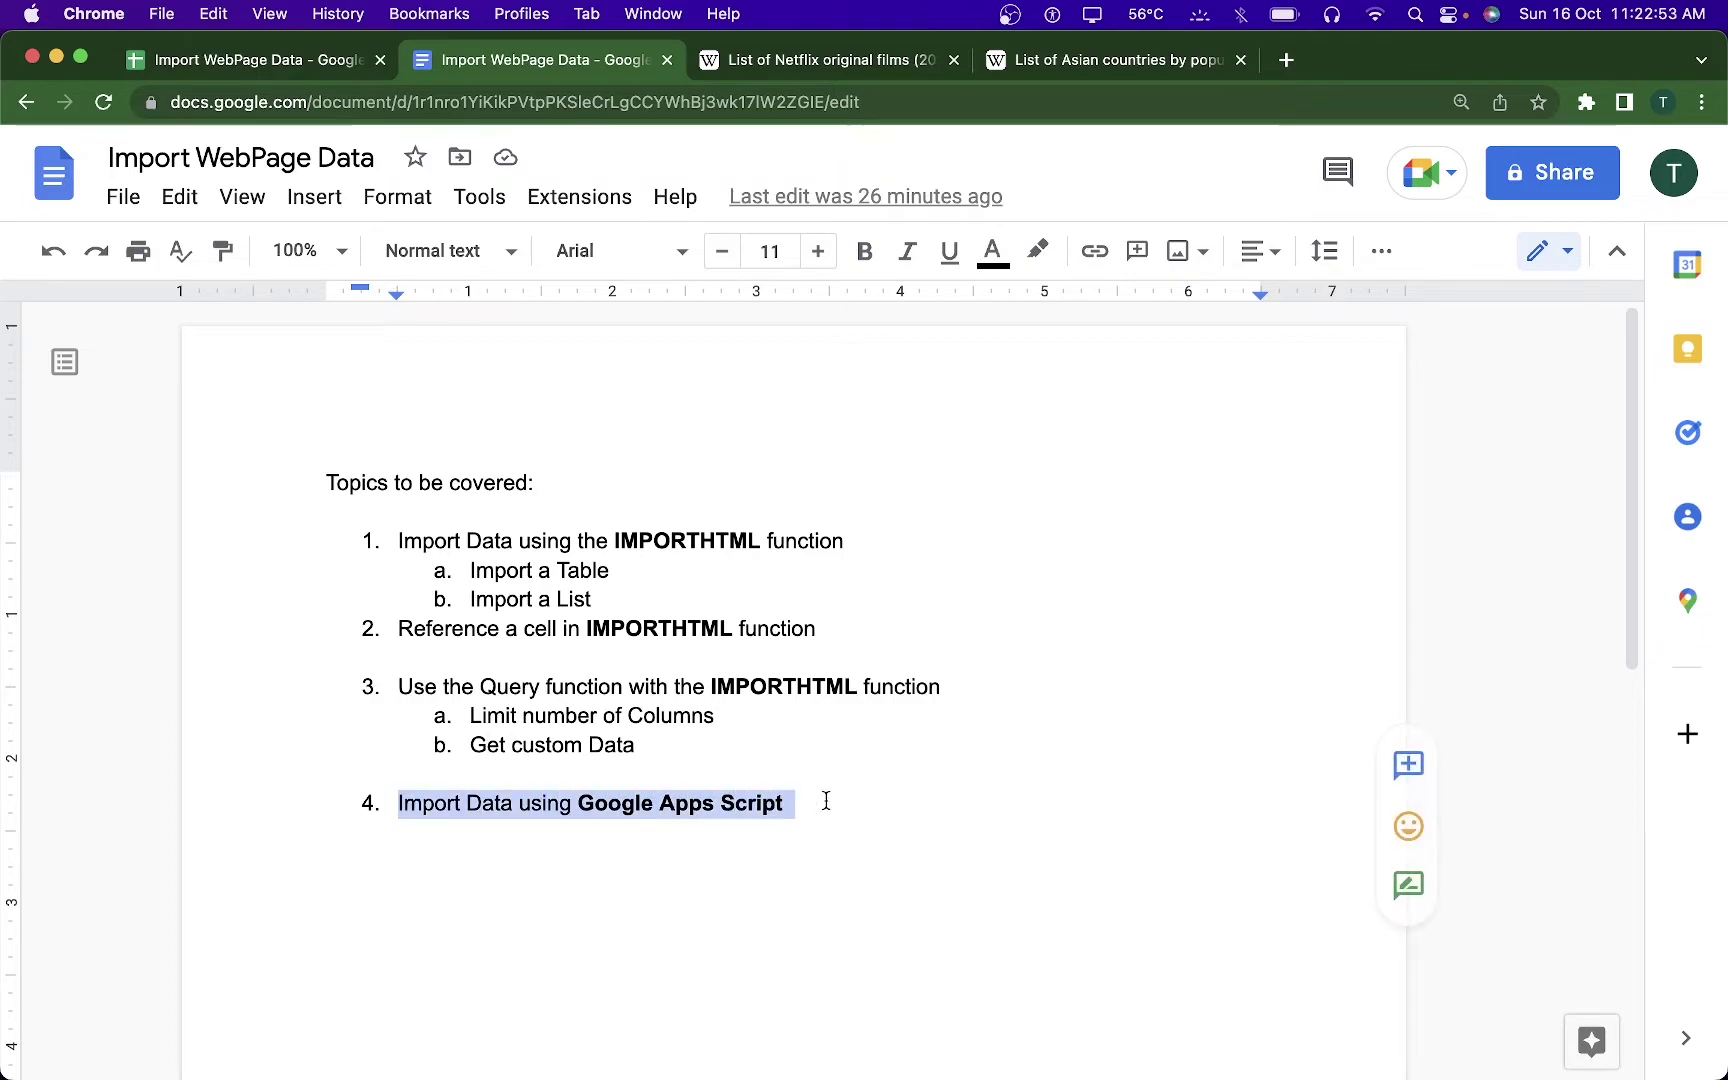
click(822, 802)
- In the Import WebPage Data spreadsheet, begin an IMPORTHTML formula in cell A1 and review the function's syntax help
click(310, 62)
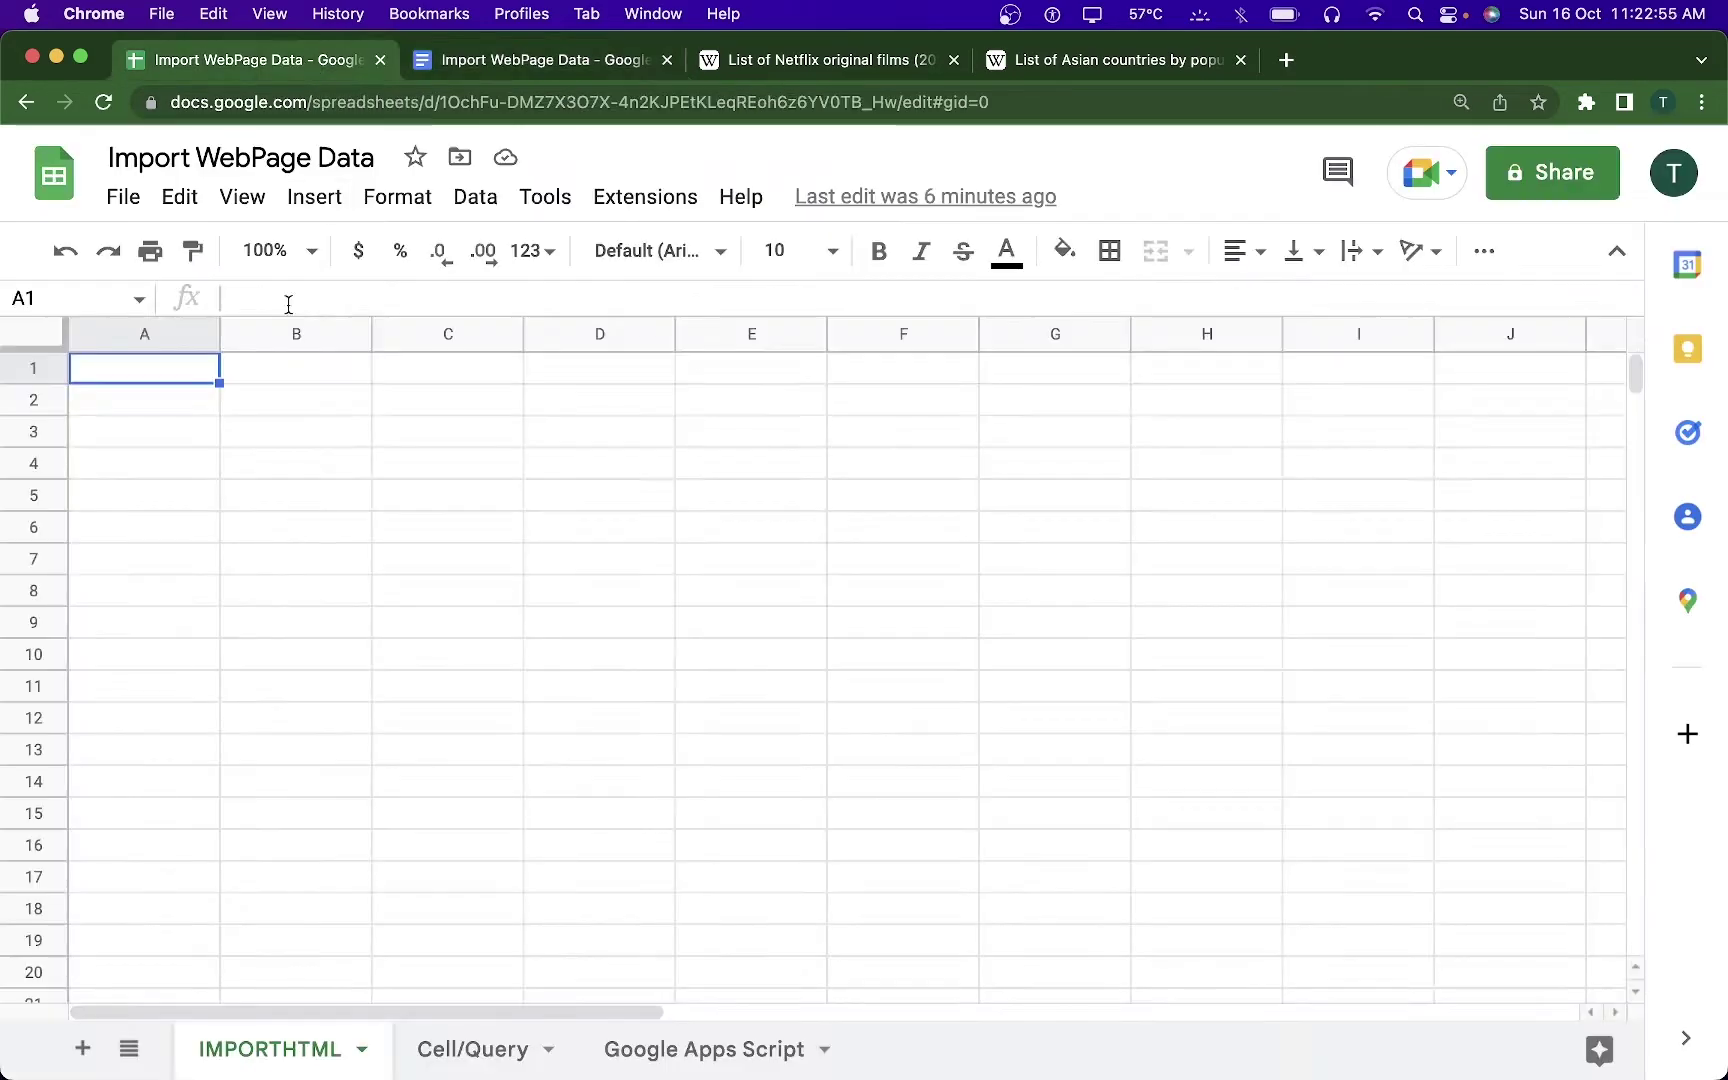
click(390, 784)
click(174, 381)
text(=import)
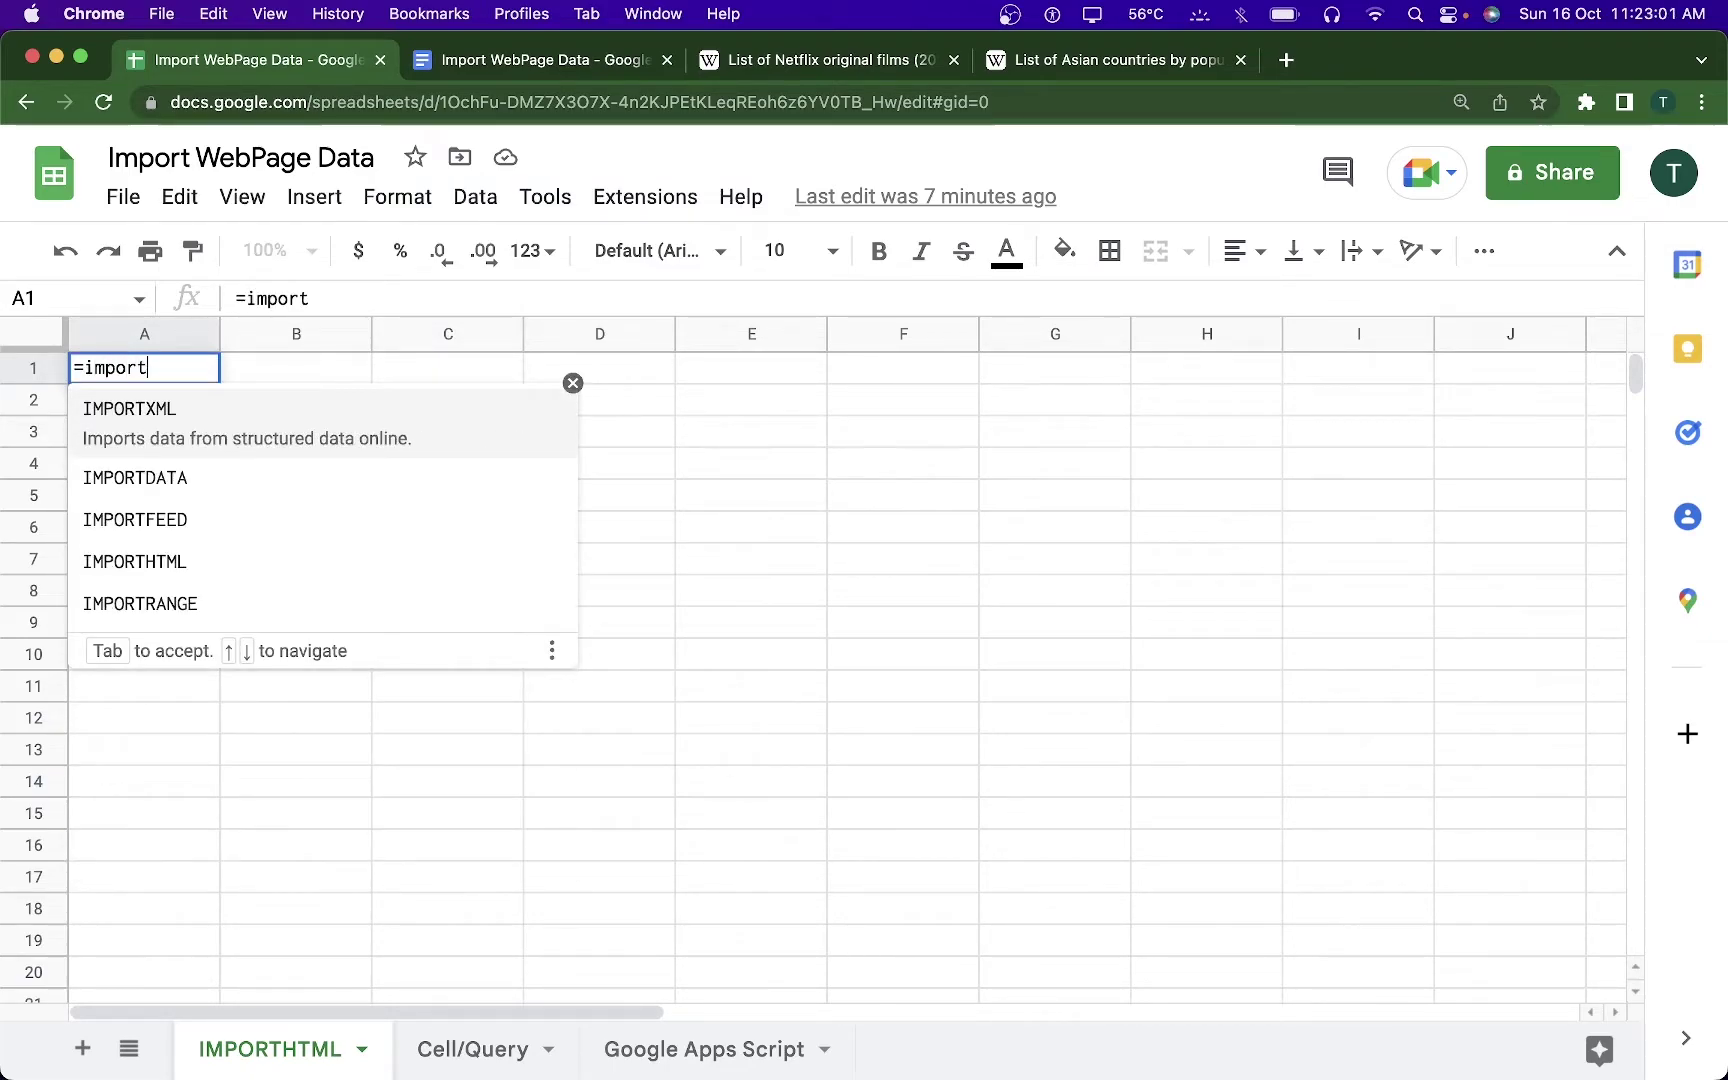
key(Down)
key(Down)
key(Down)
key(Tab)
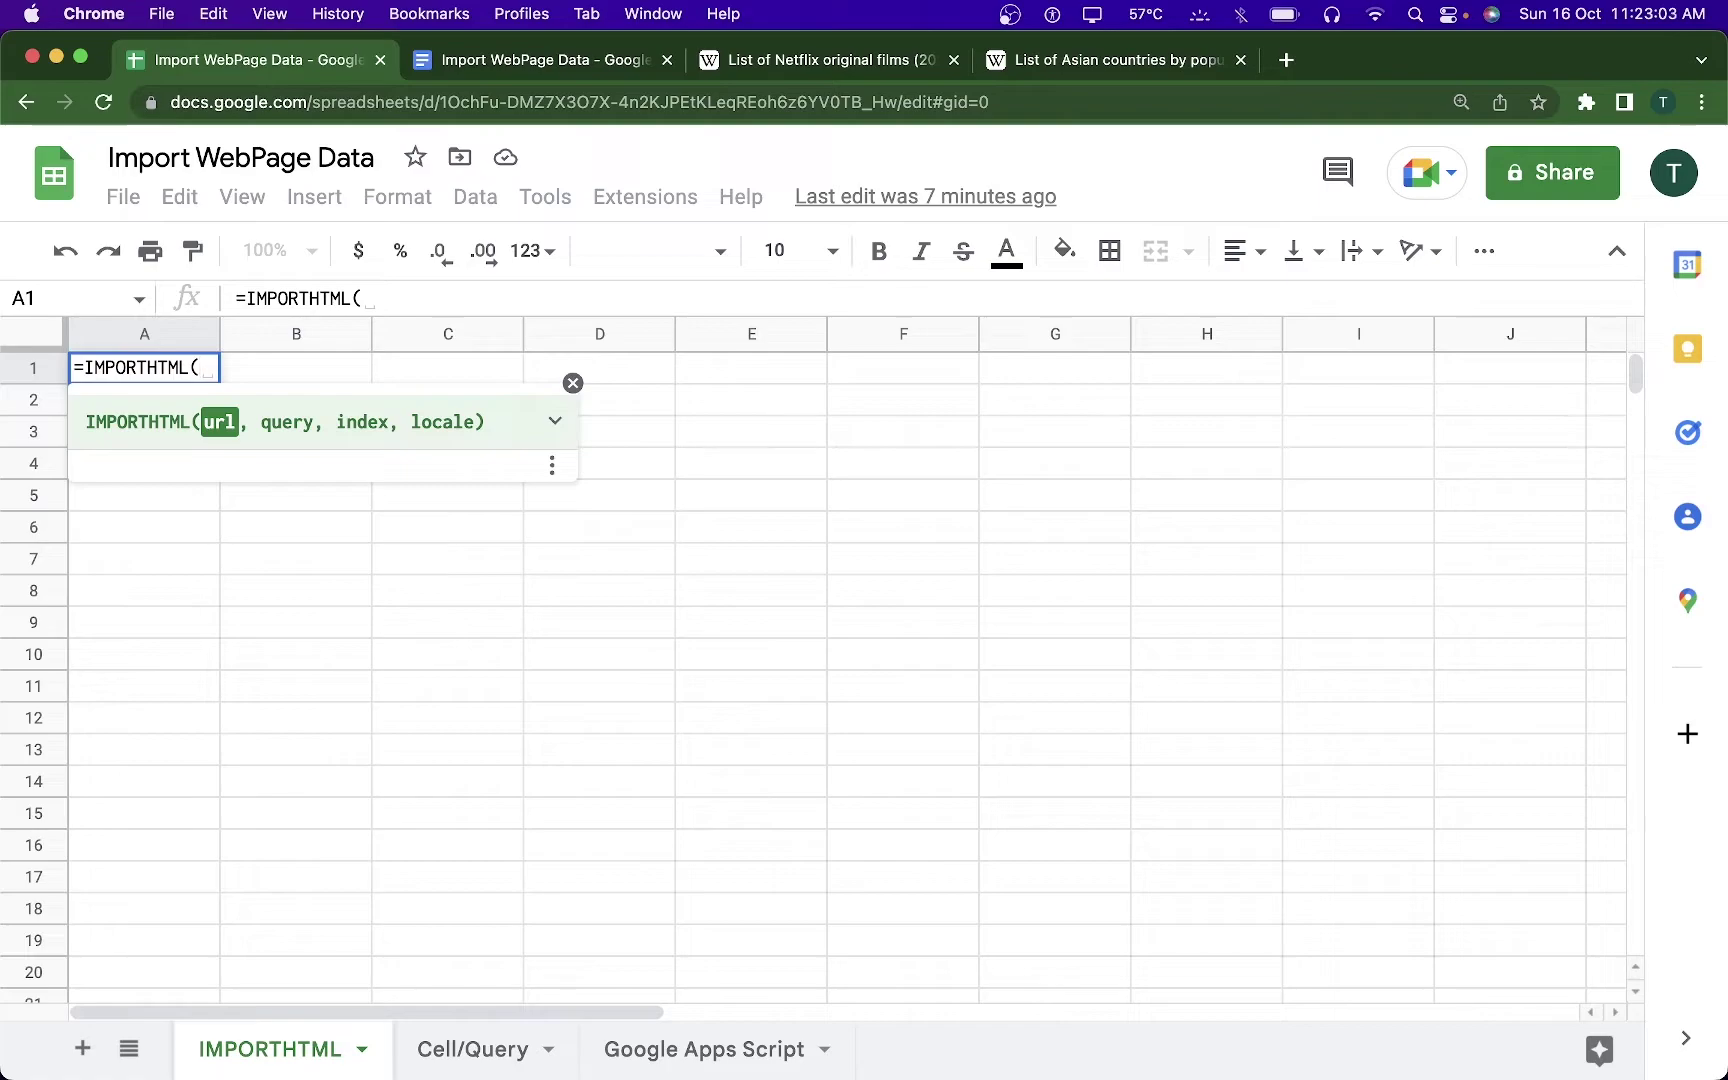
click(556, 423)
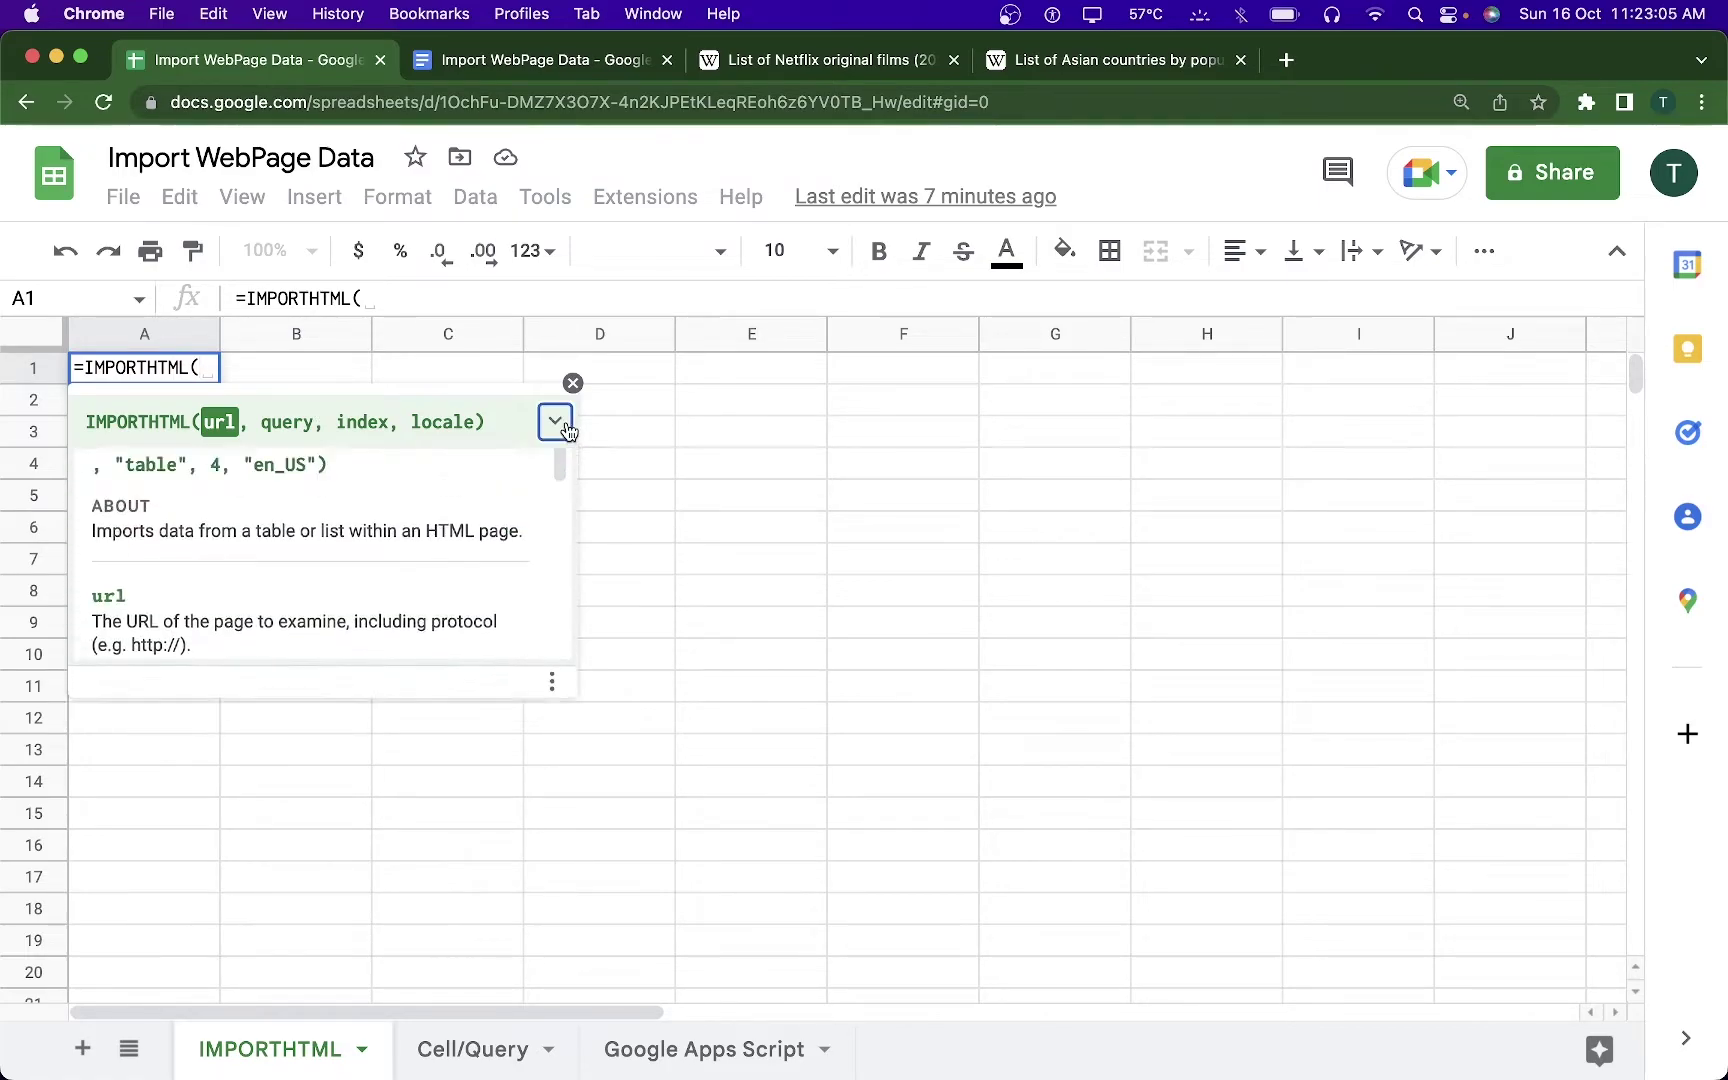
click(213, 421)
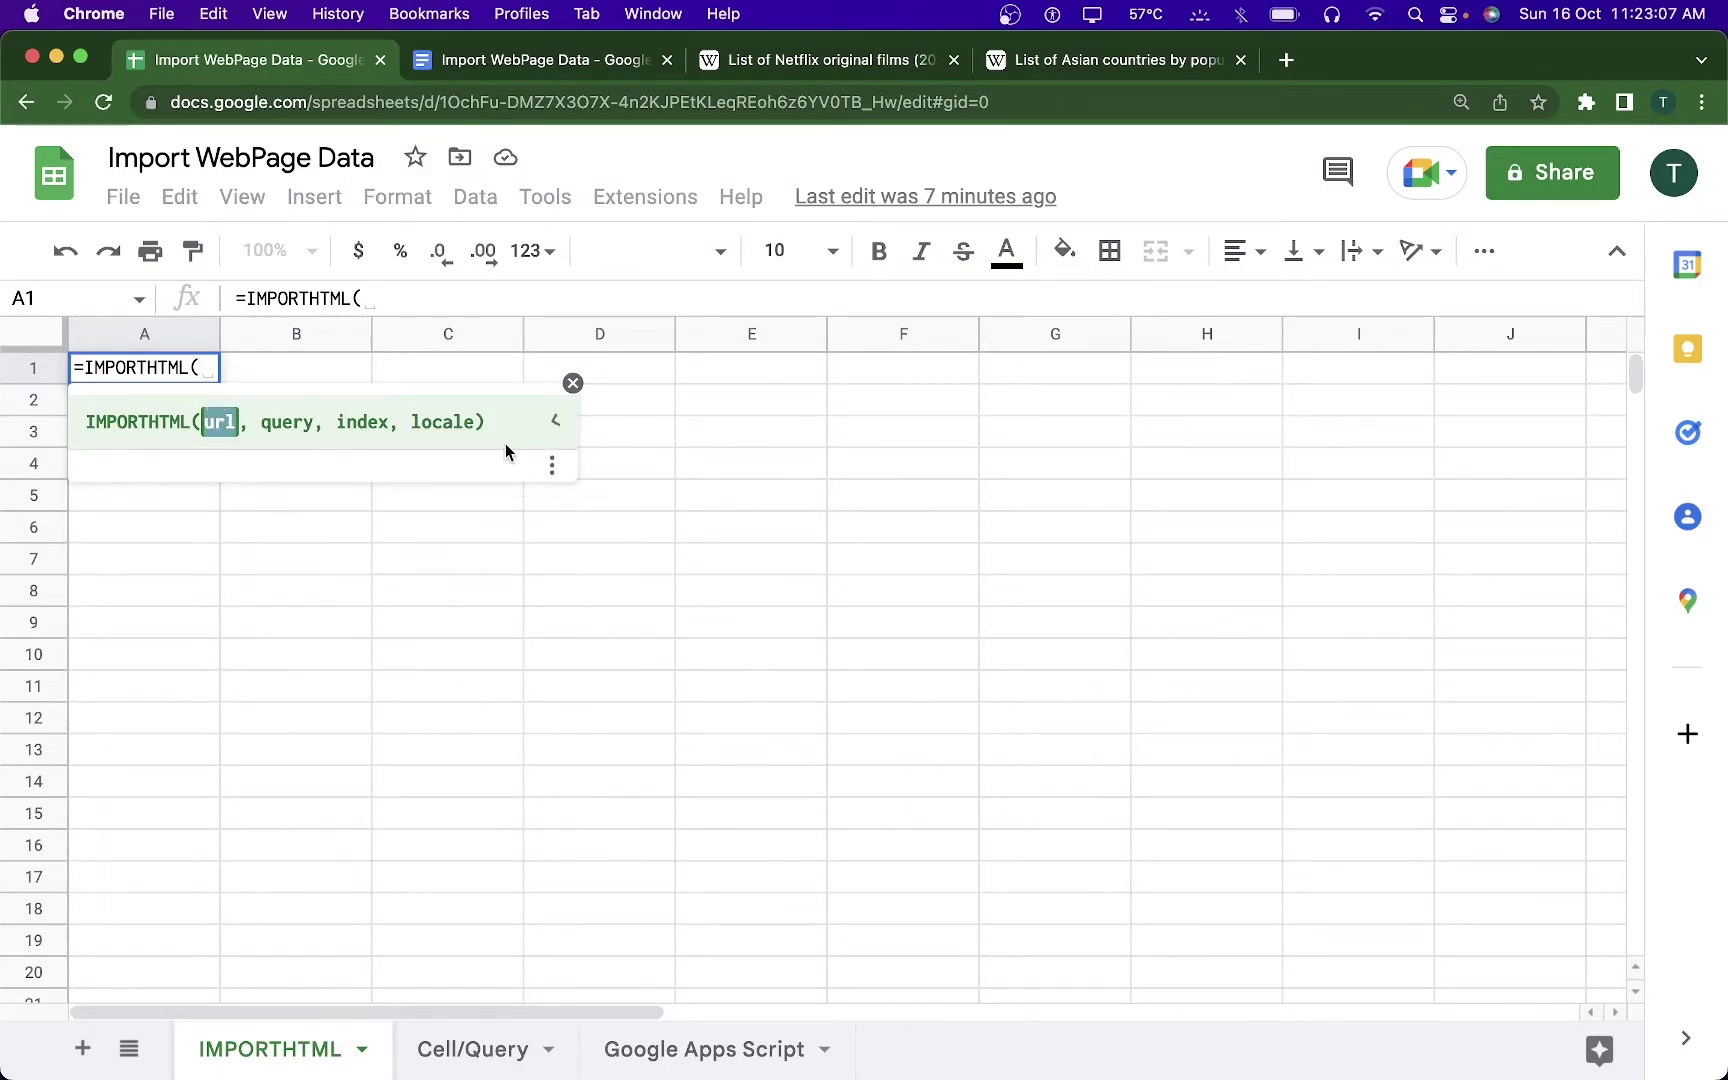
click(559, 436)
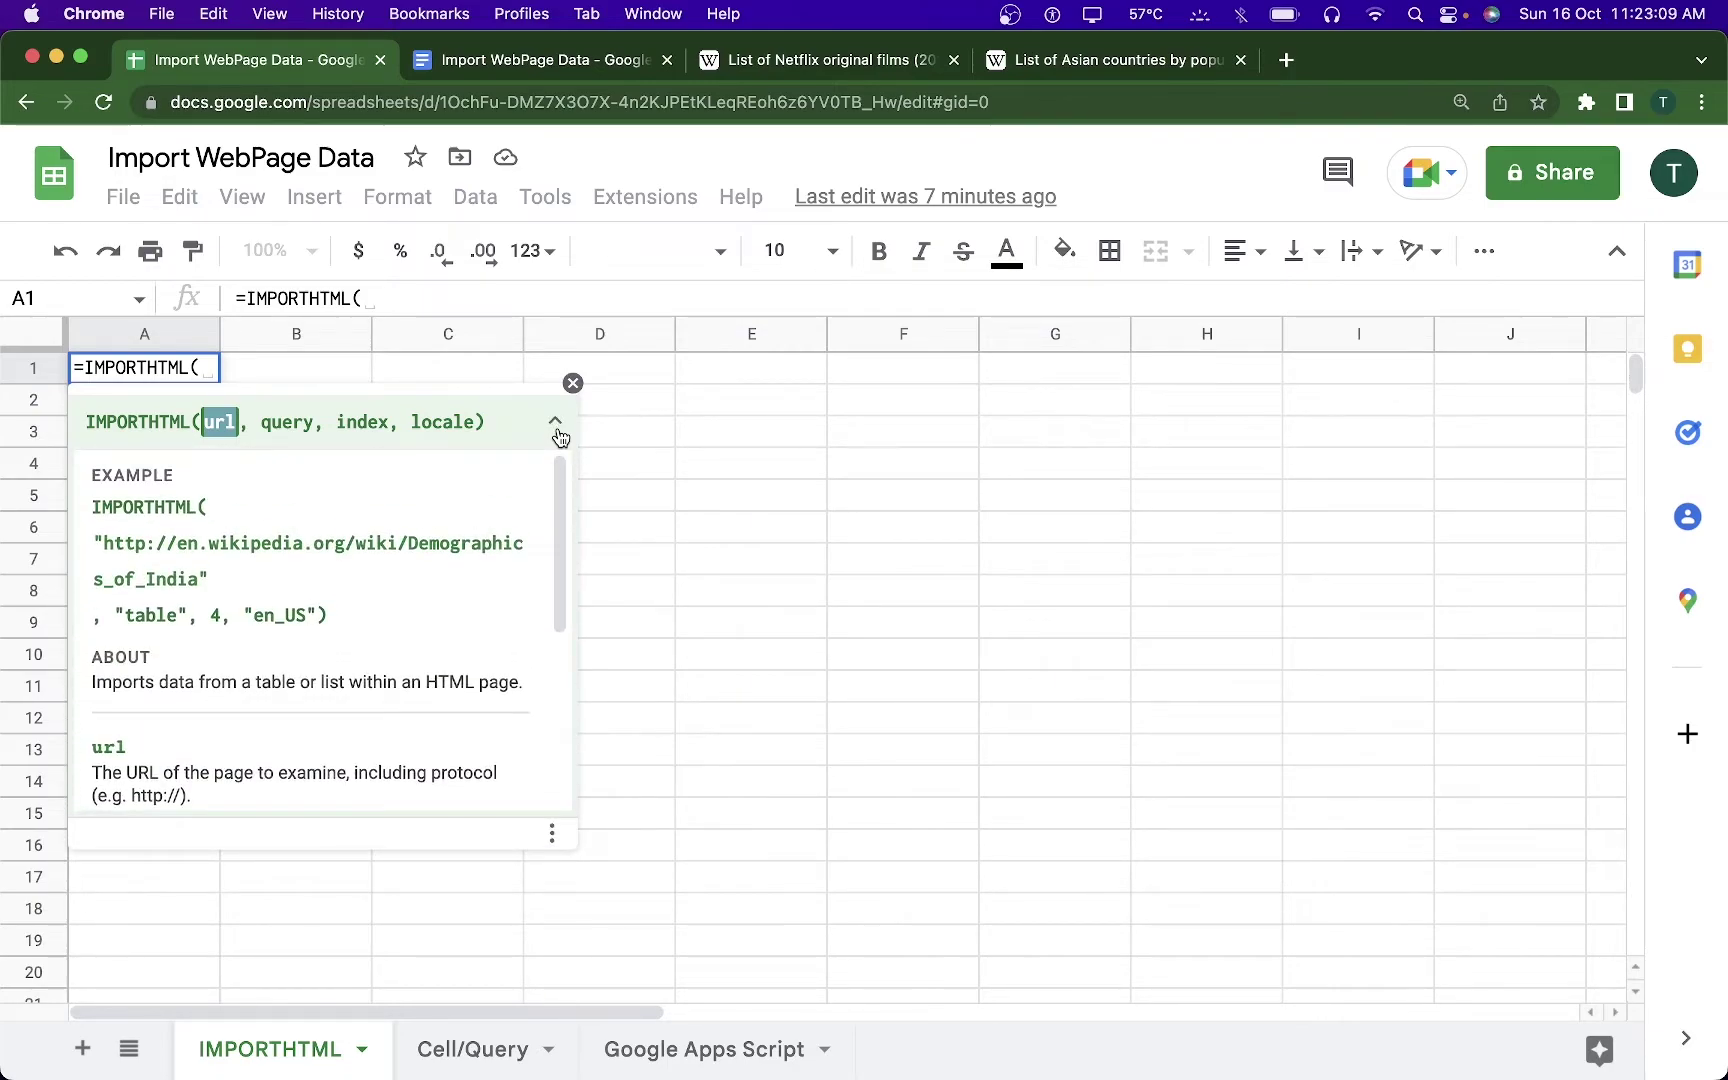
click(559, 436)
- Copy the address of the Wikipedia page on 2021 Netflix original films into the formula as its quoted url argument
click(752, 65)
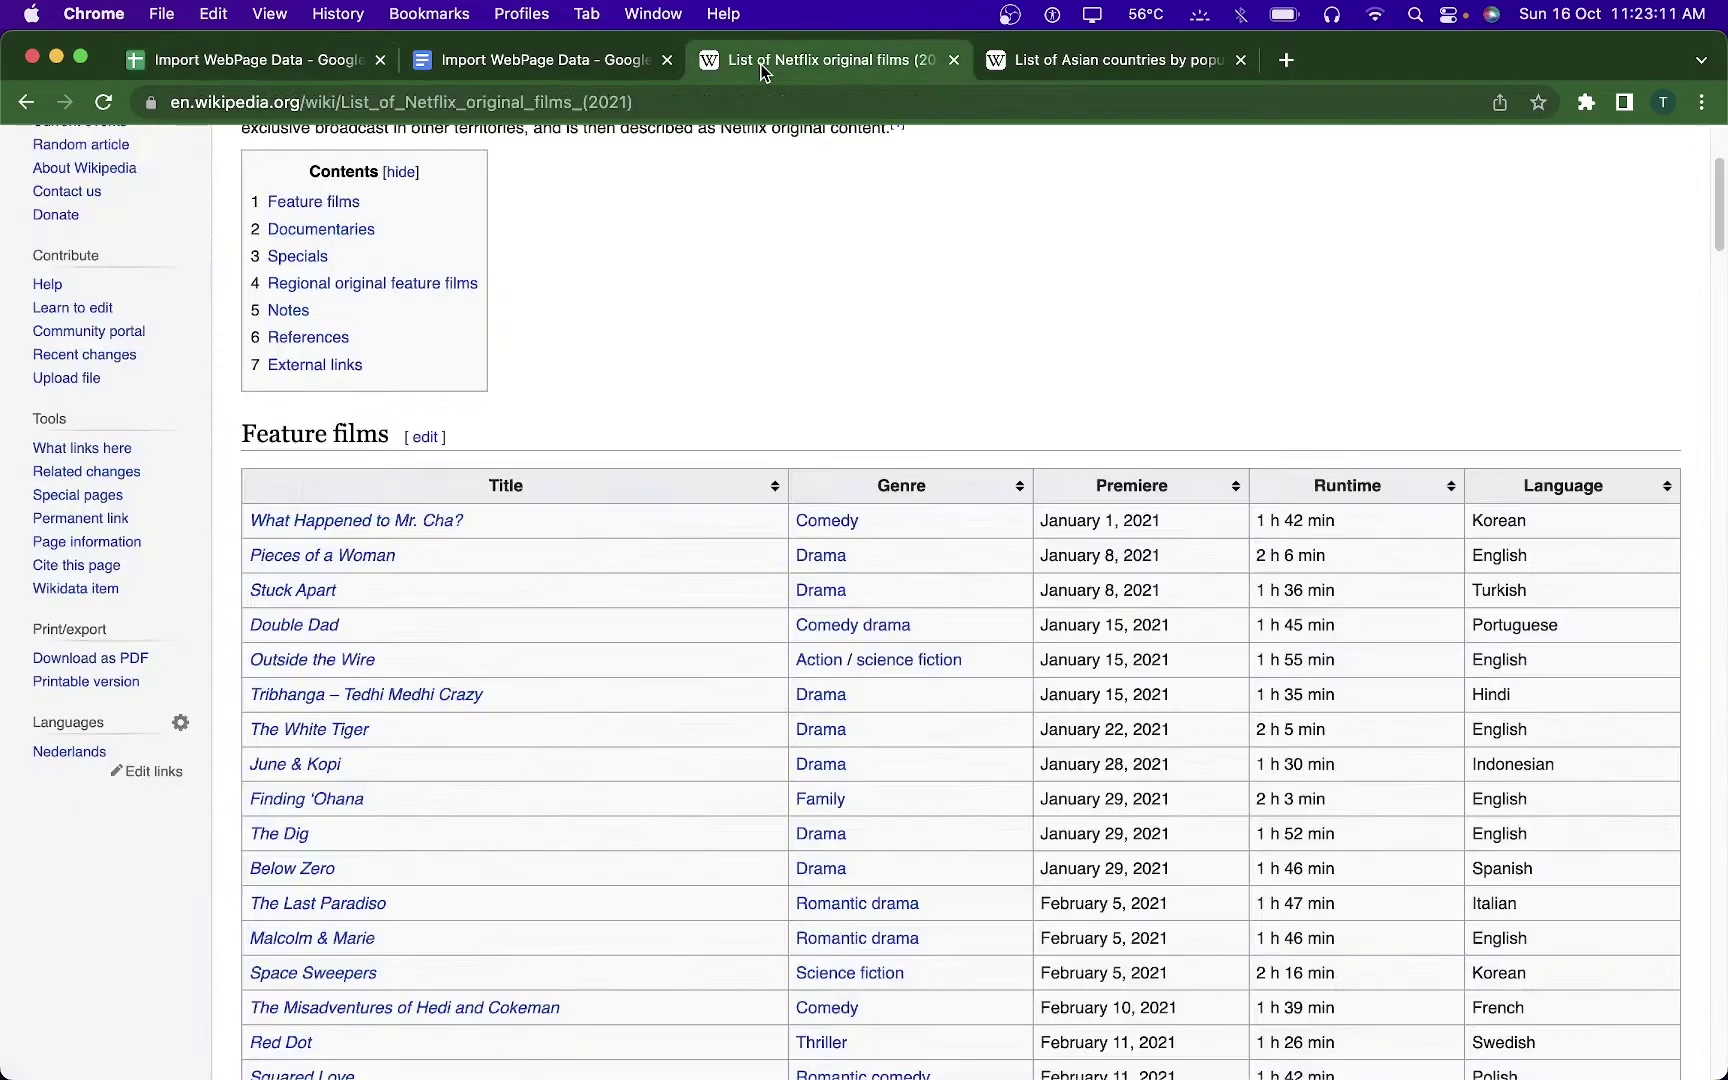
click(720, 90)
key(cmd+c)
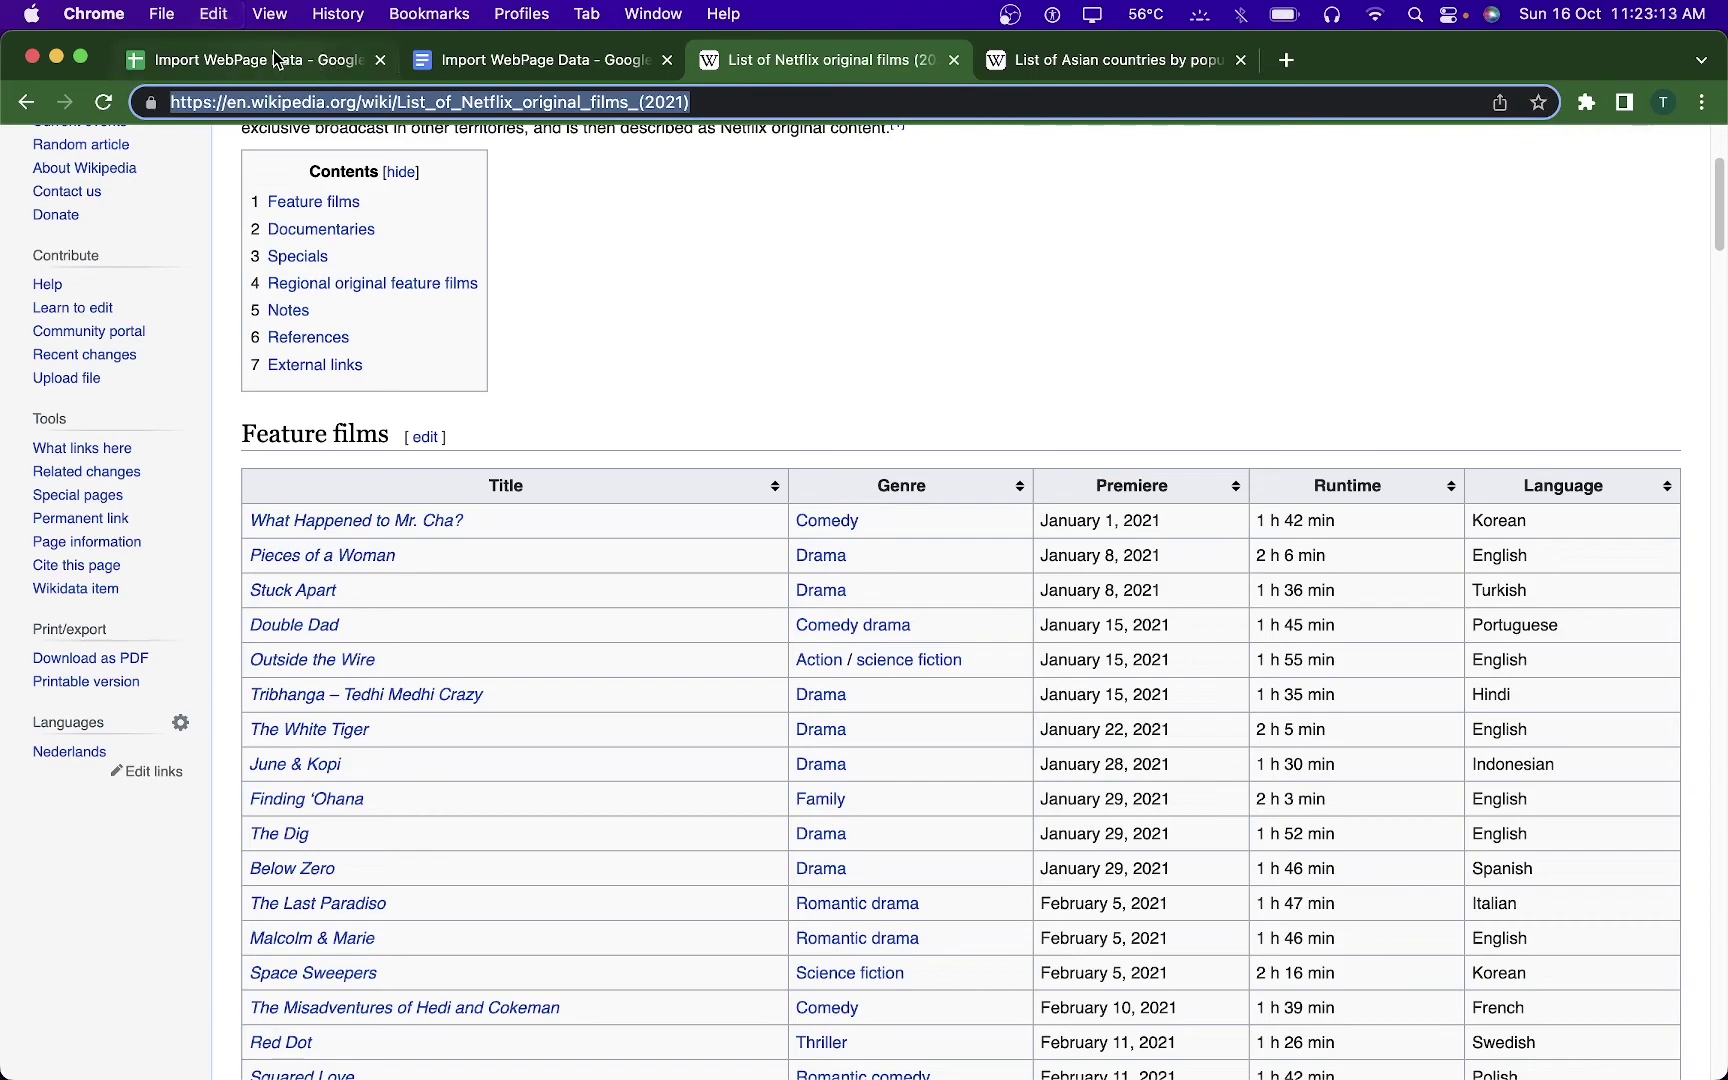
click(277, 60)
text(")
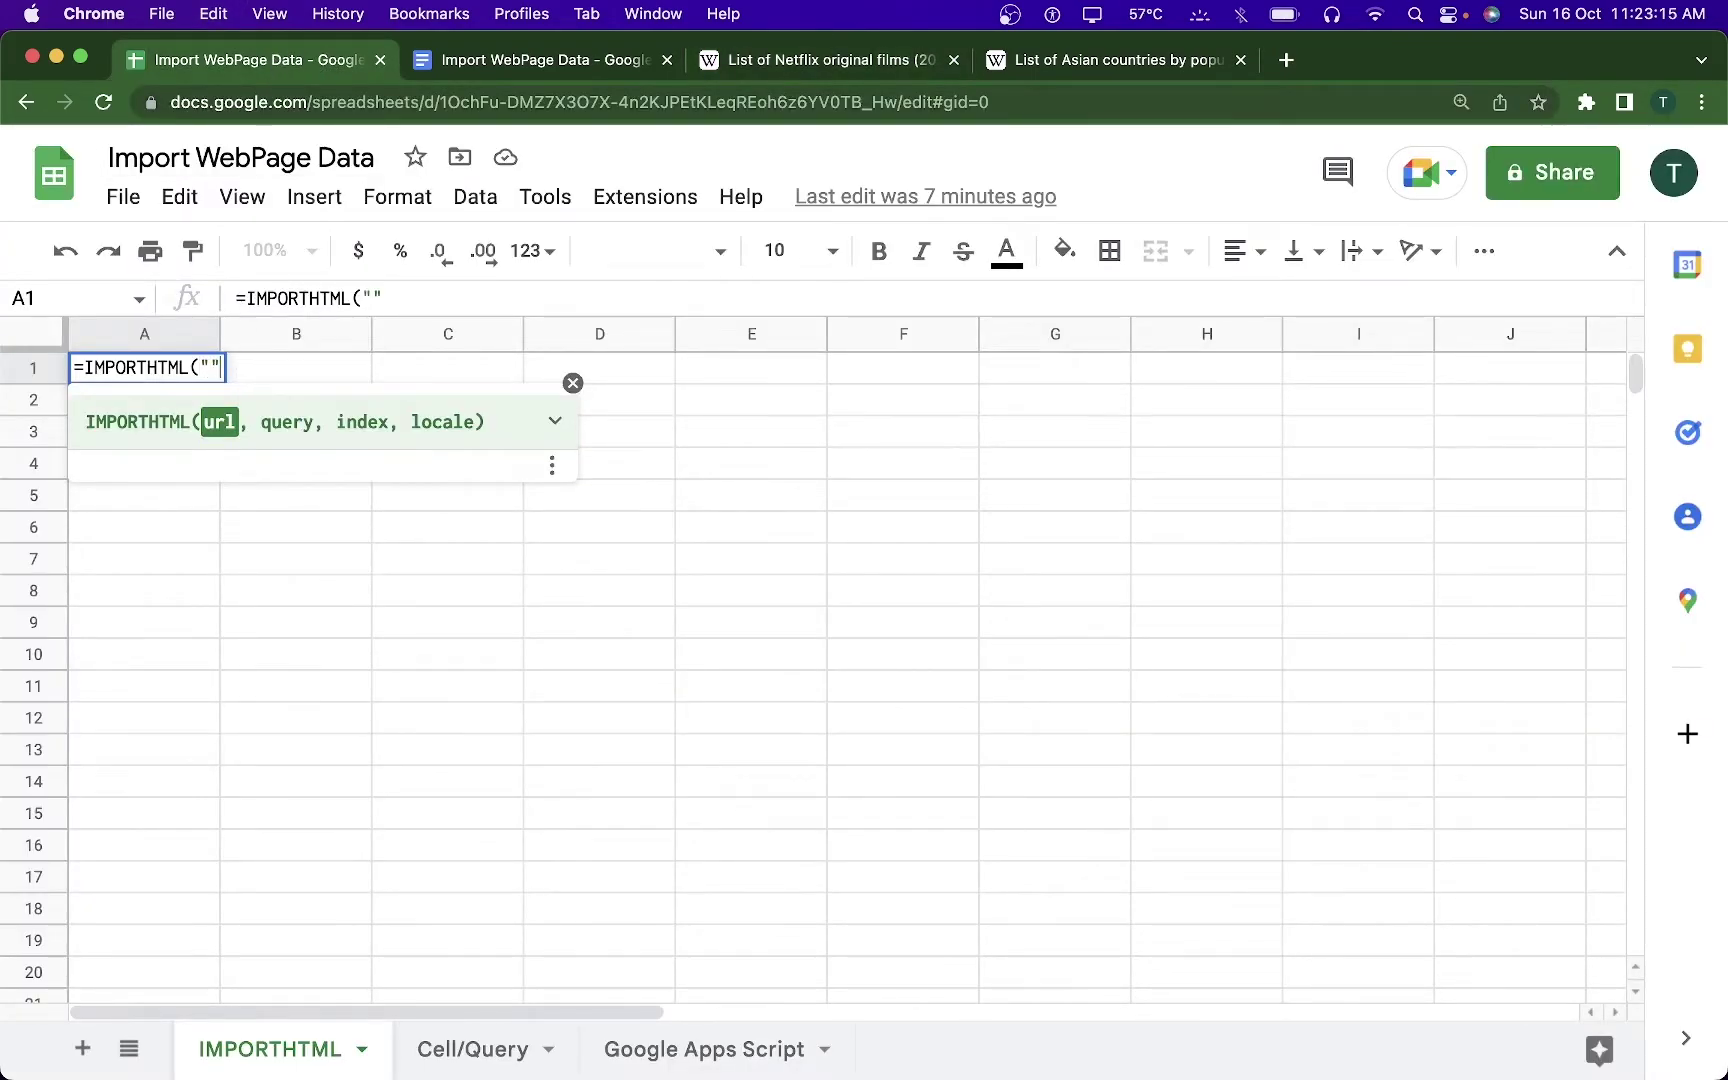
key(cmd+v)
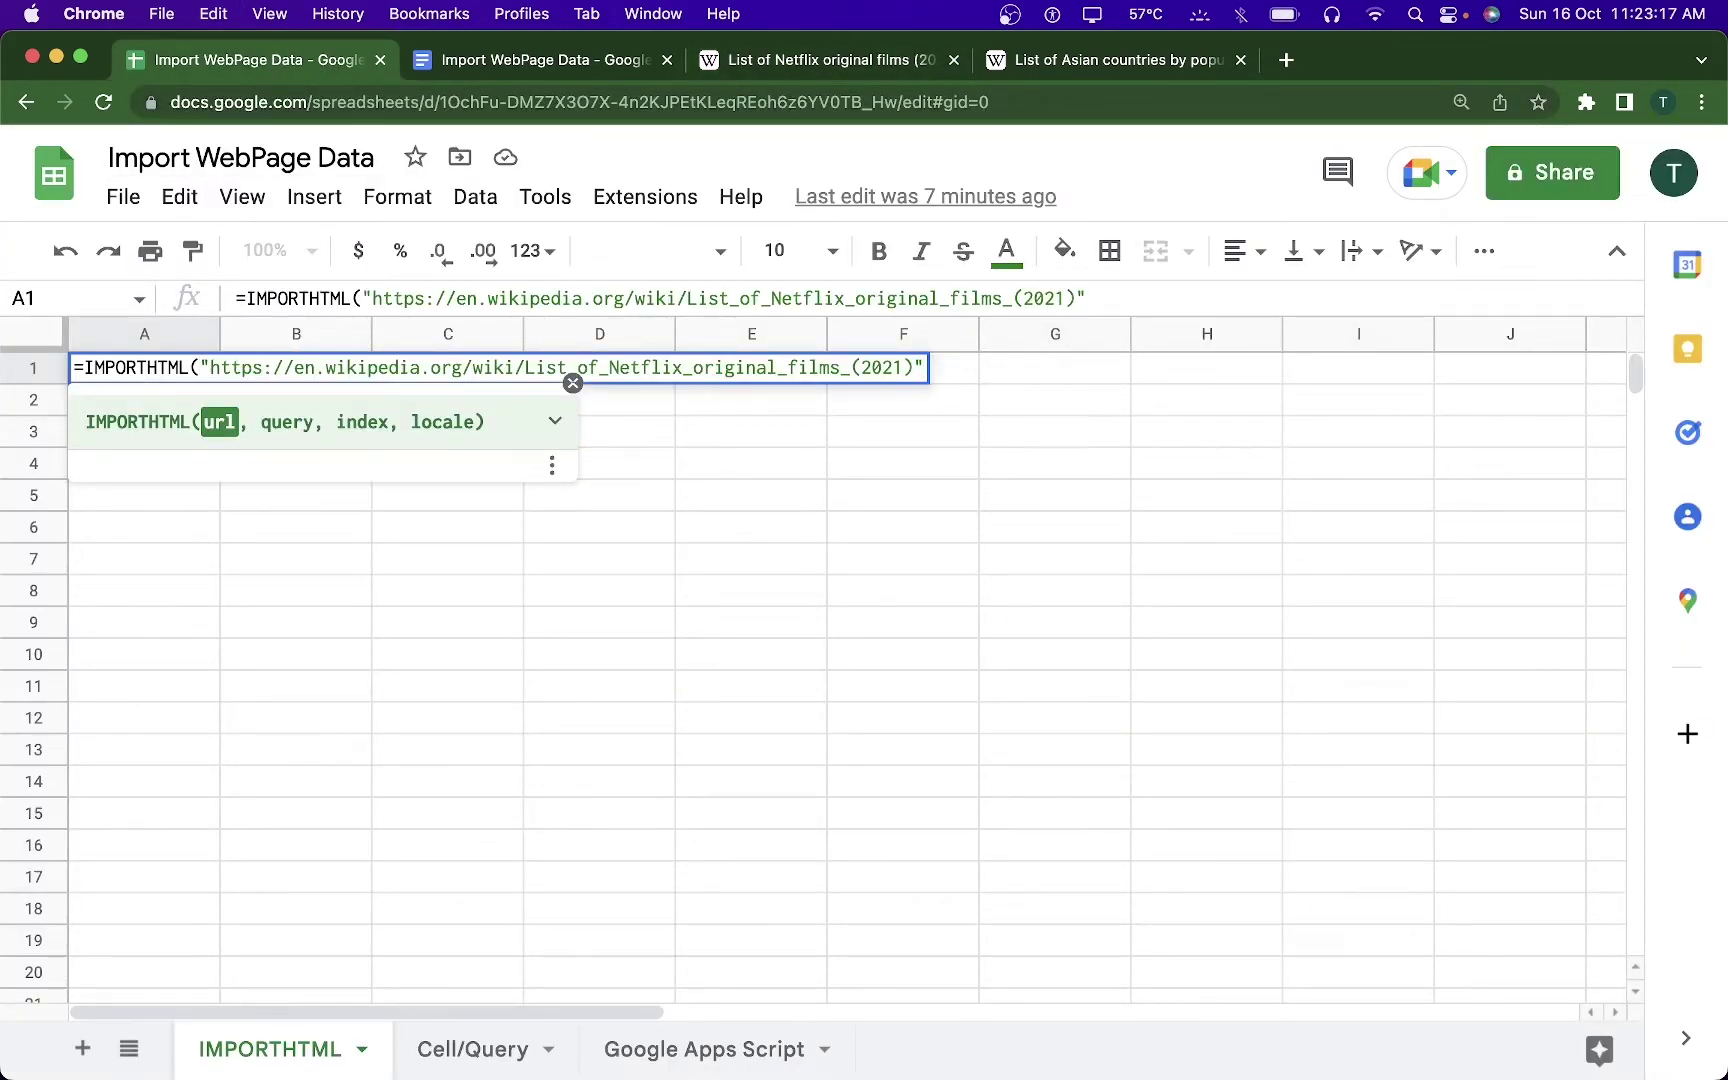
text(,))
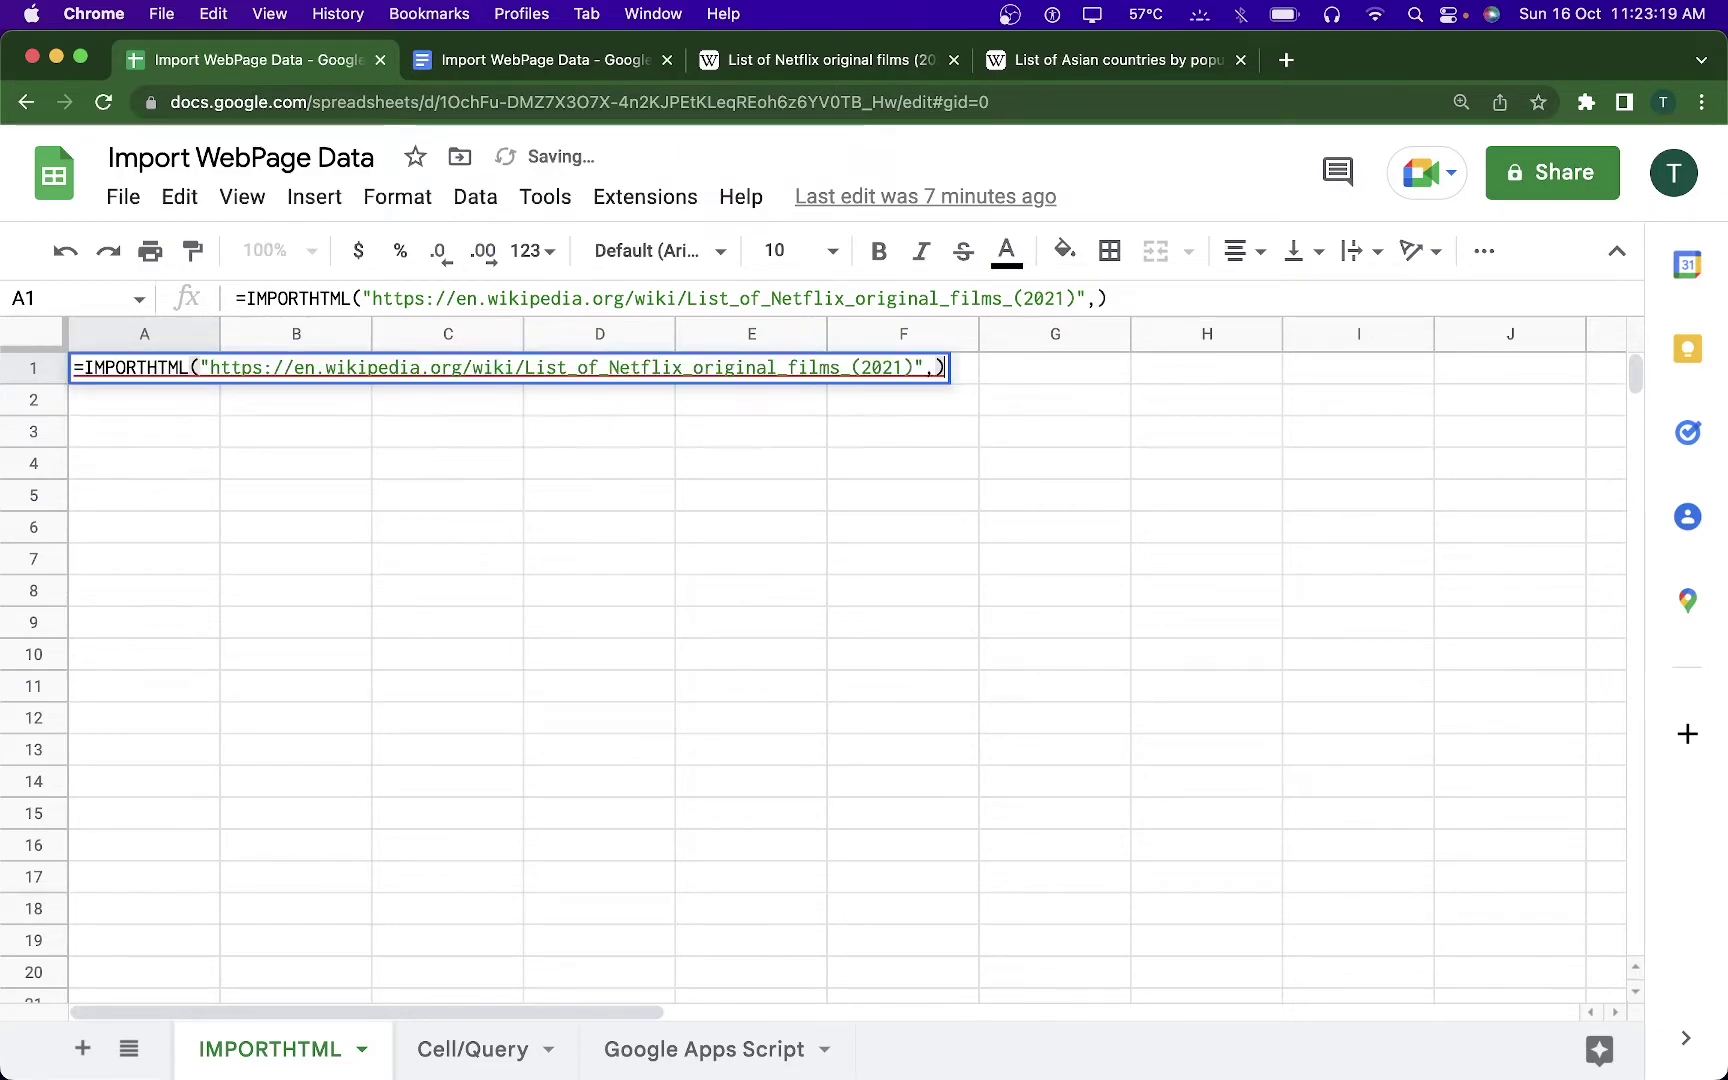
key(BackSpace)
key(BackSpace)
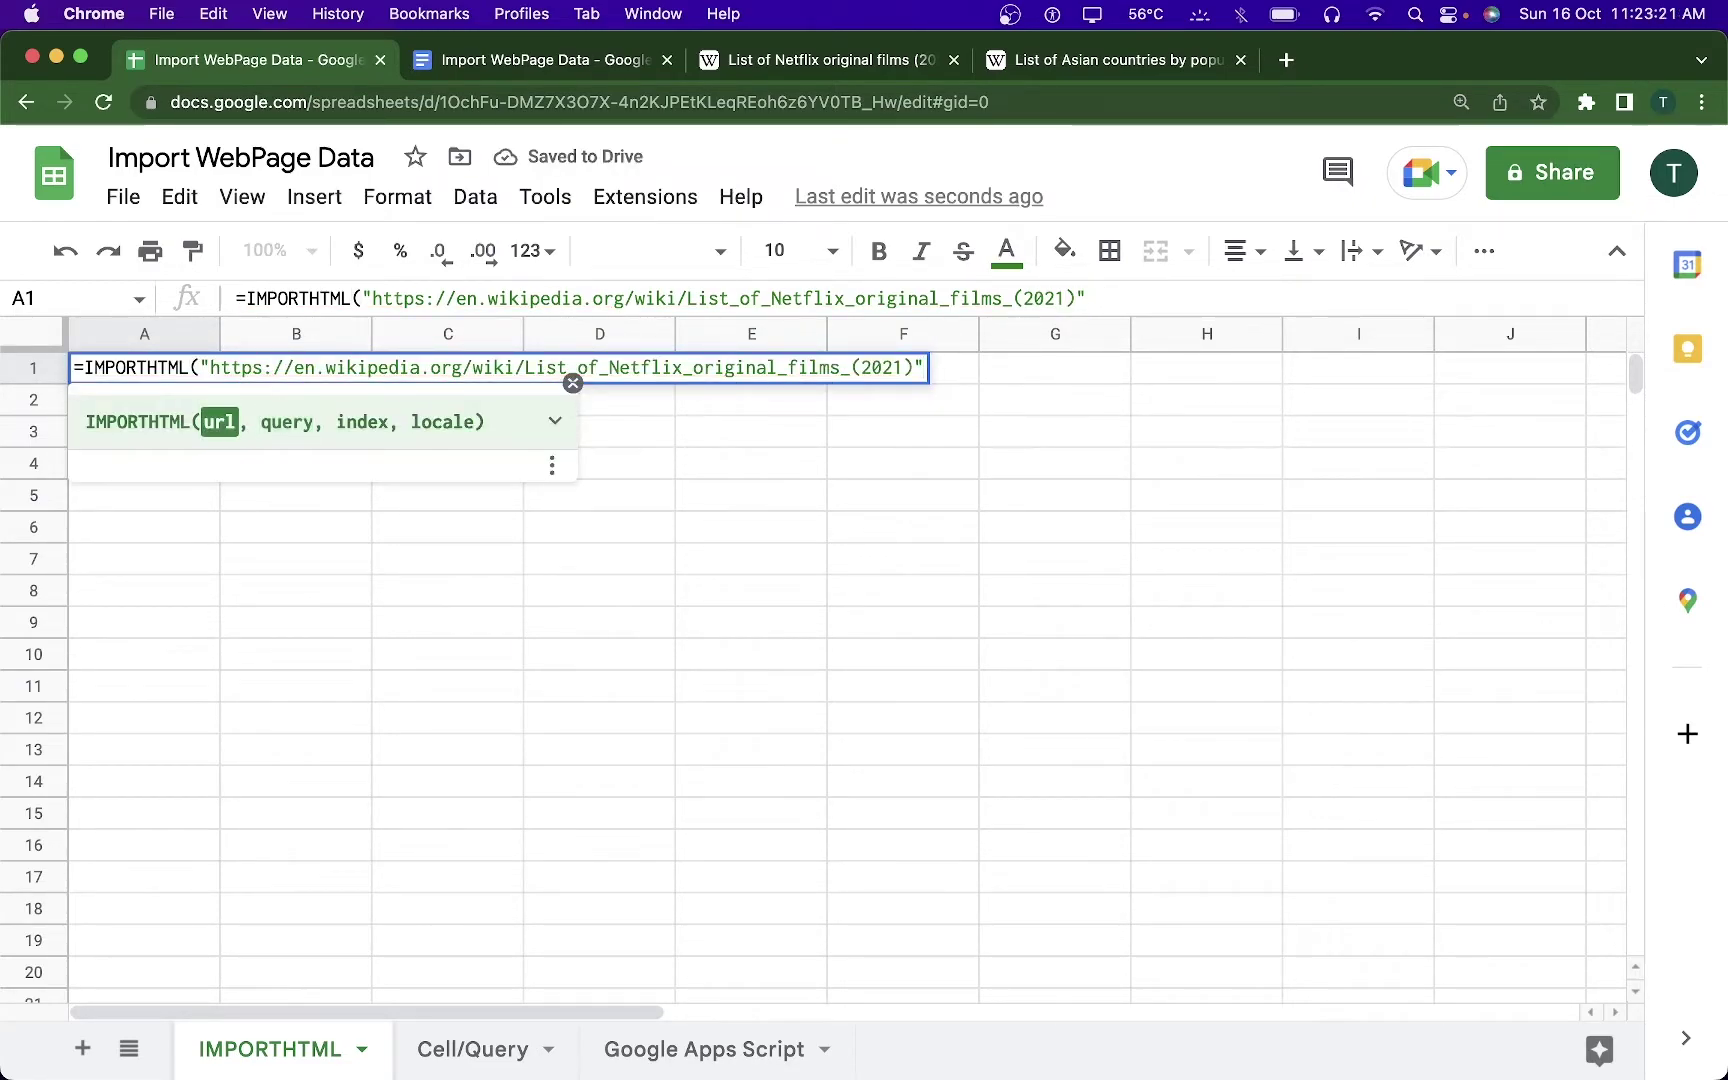
- Add "table" as the query argument of the IMPORTHTML formula in A1
text(,")
key(Left)
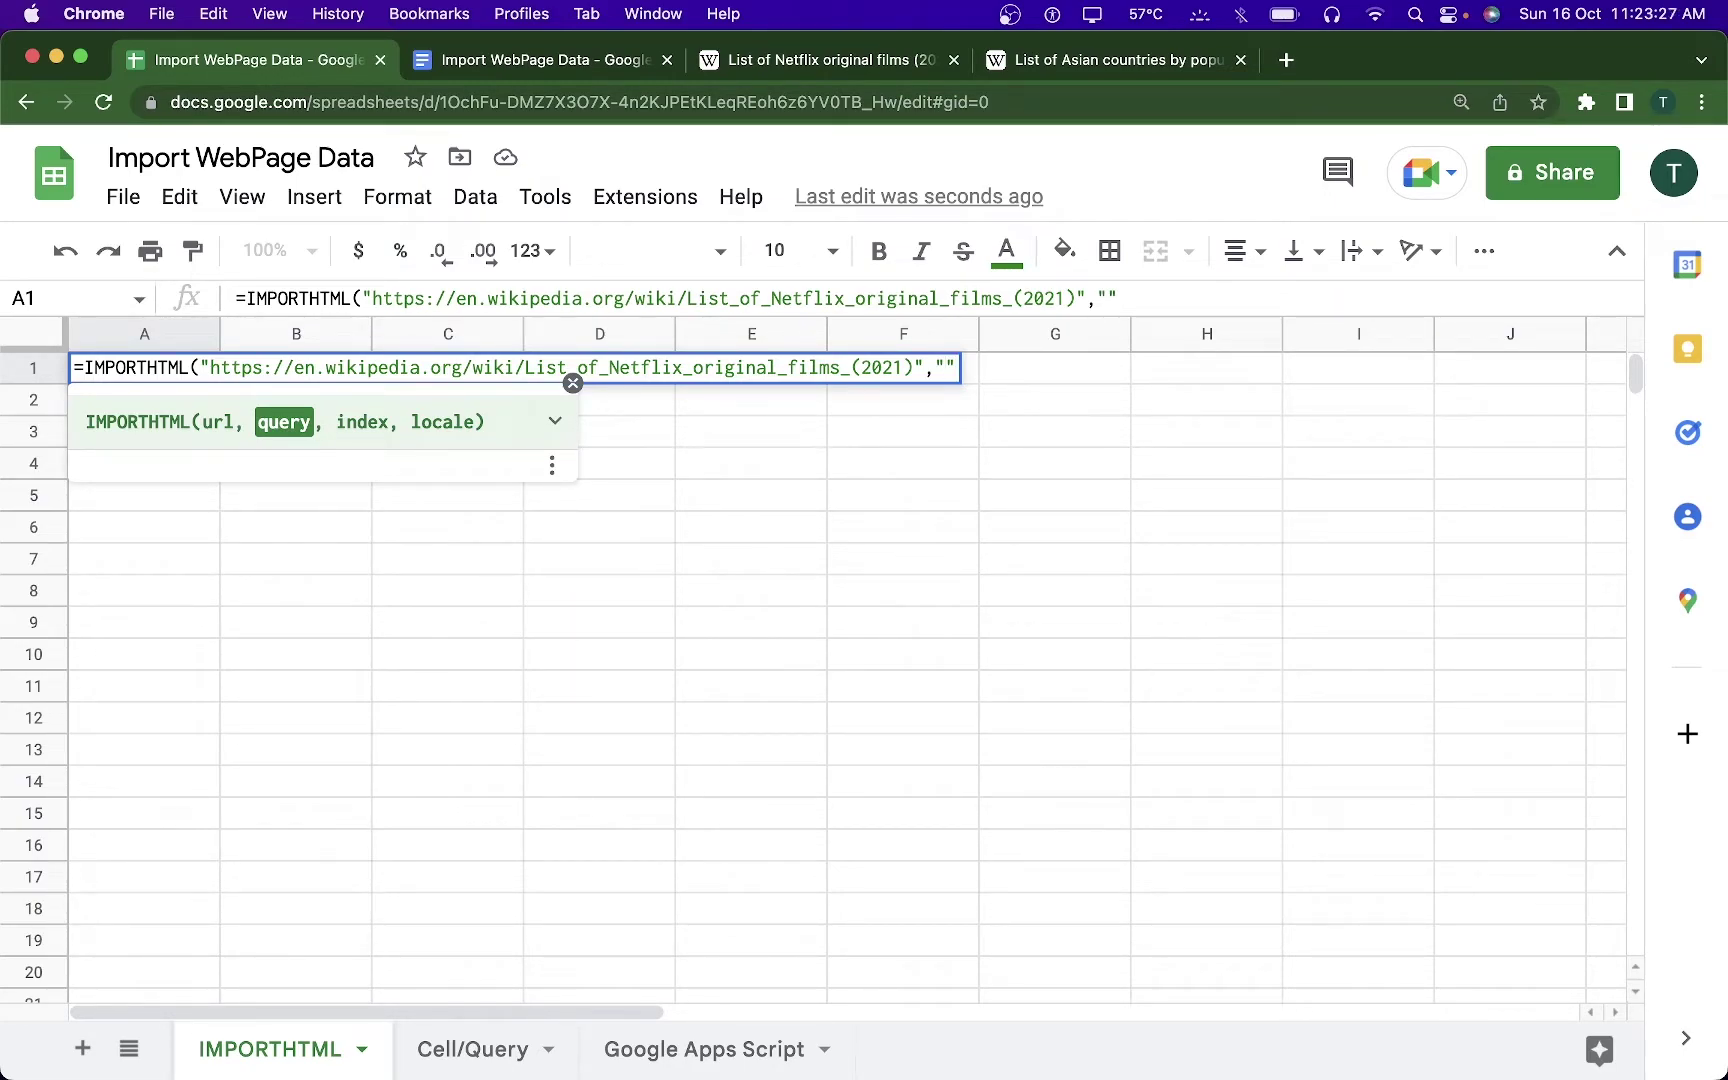
text(tbale)
key(BackSpace)
key(BackSpace)
key(BackSpace)
key(BackSpace)
text(able")
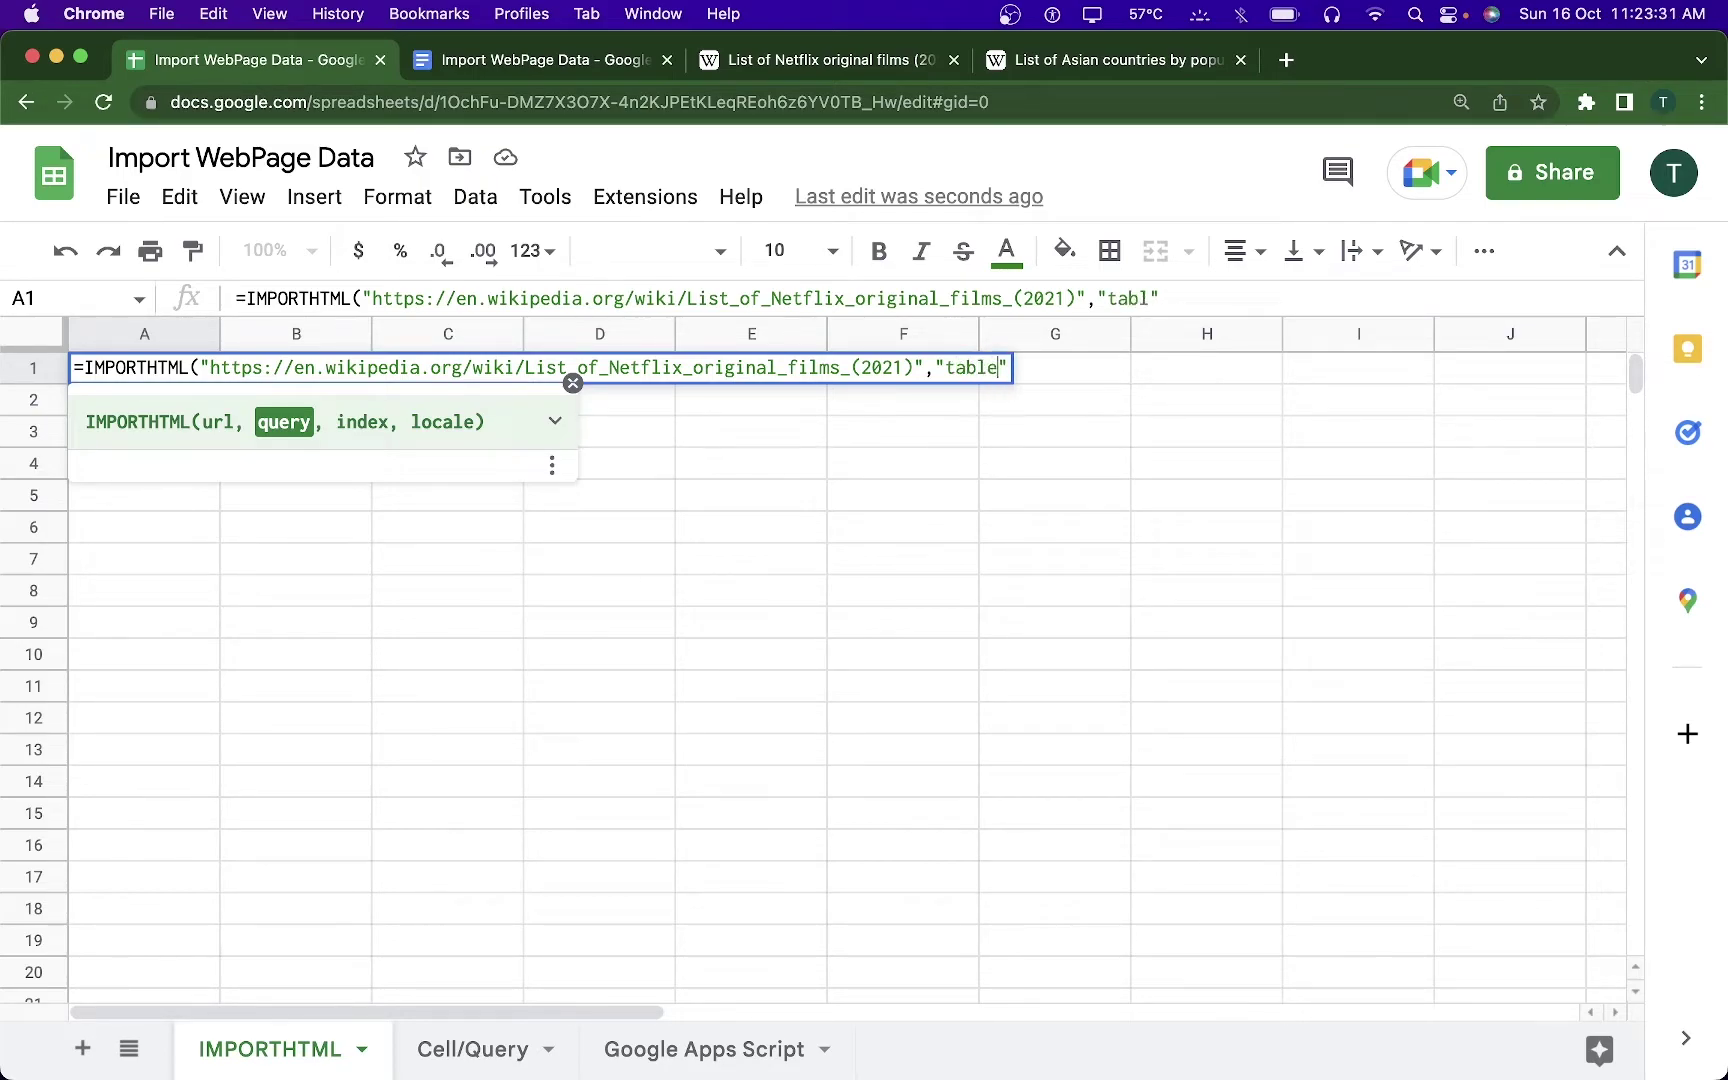
- Add "1" as the index argument, close the formula and enter it to import the page's first table
text(,"")
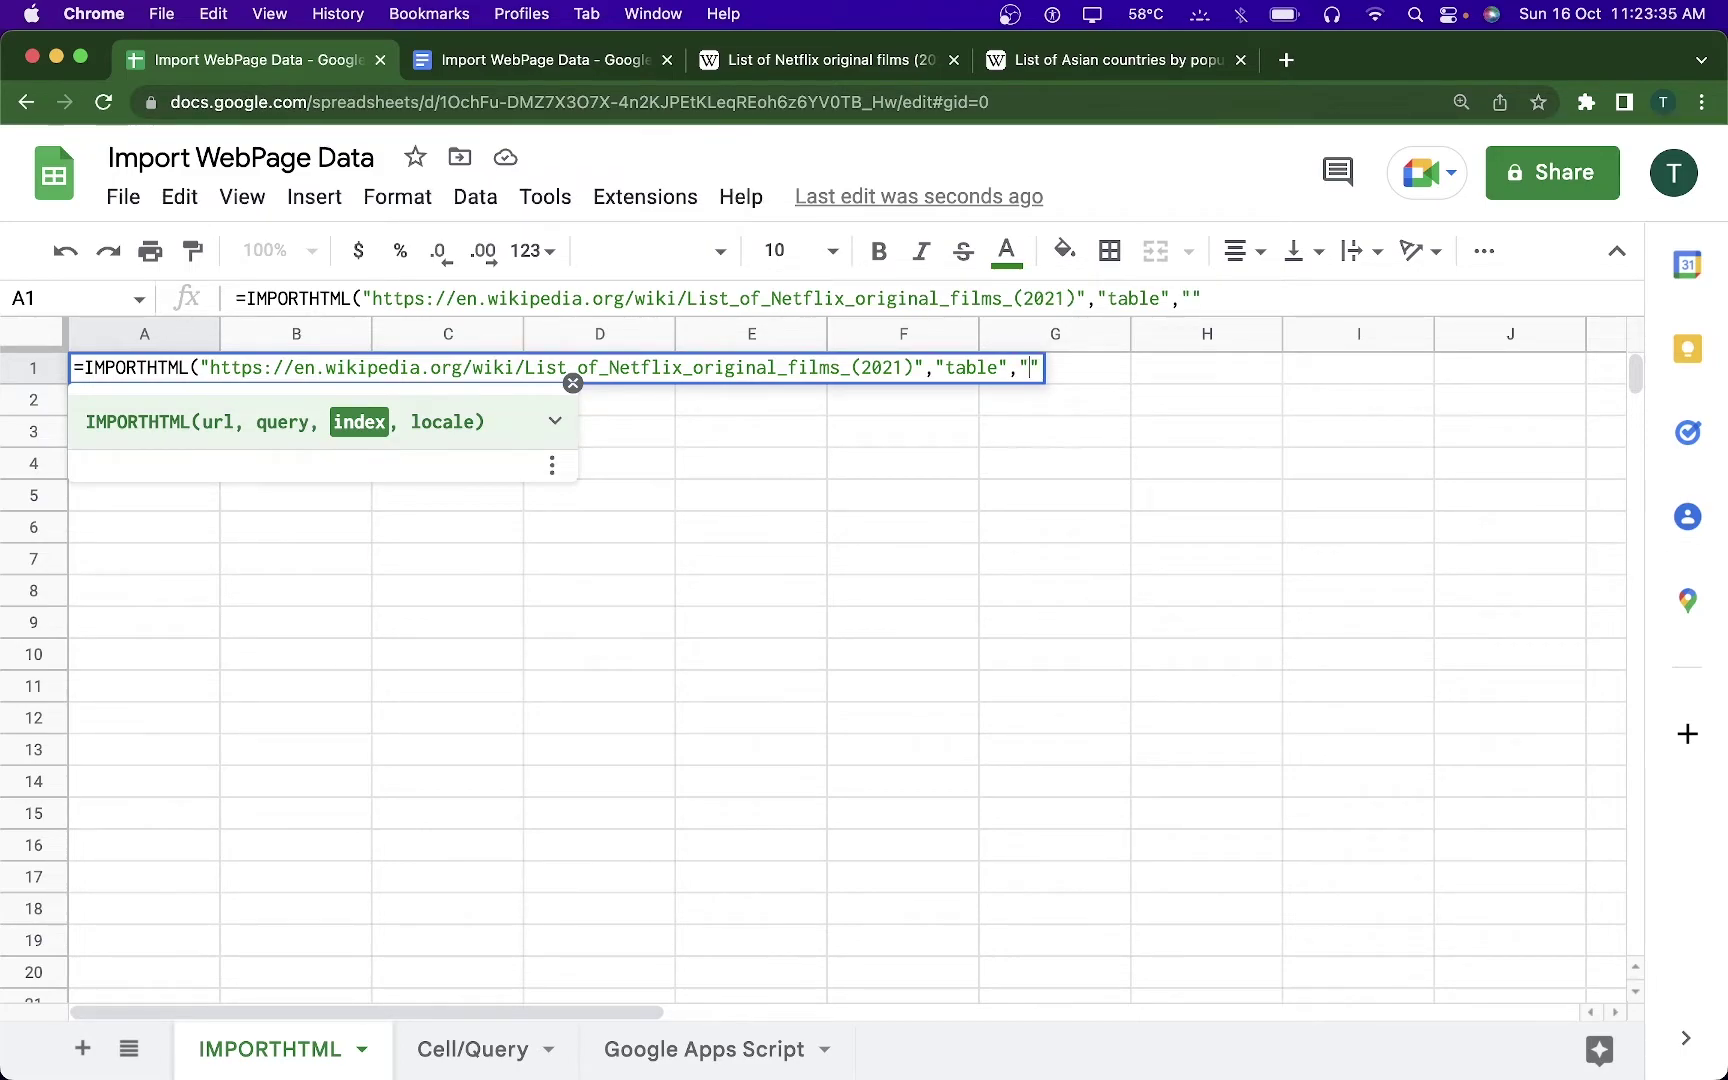
click(1030, 368)
text(1))
key(Return)
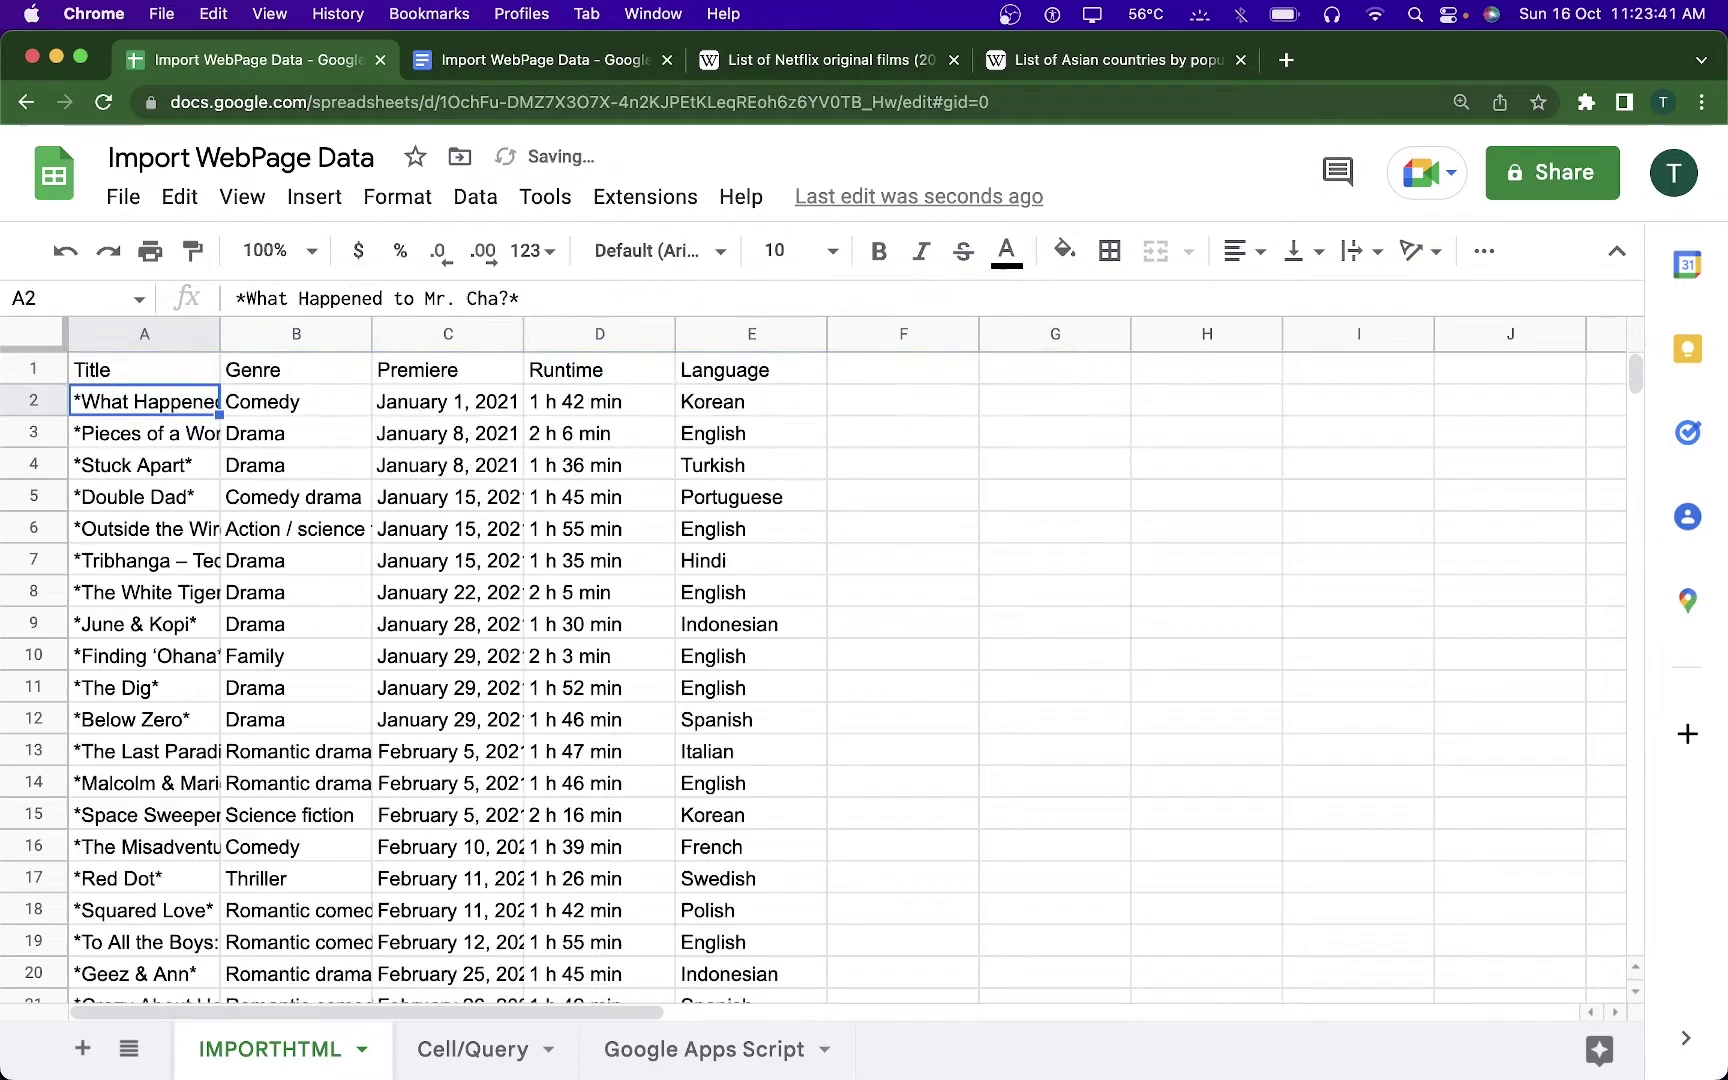
- Compare the imported film rows with the contents list and Feature films table on the Netflix original films Wikipedia page
scroll(437, 681, down, 20)
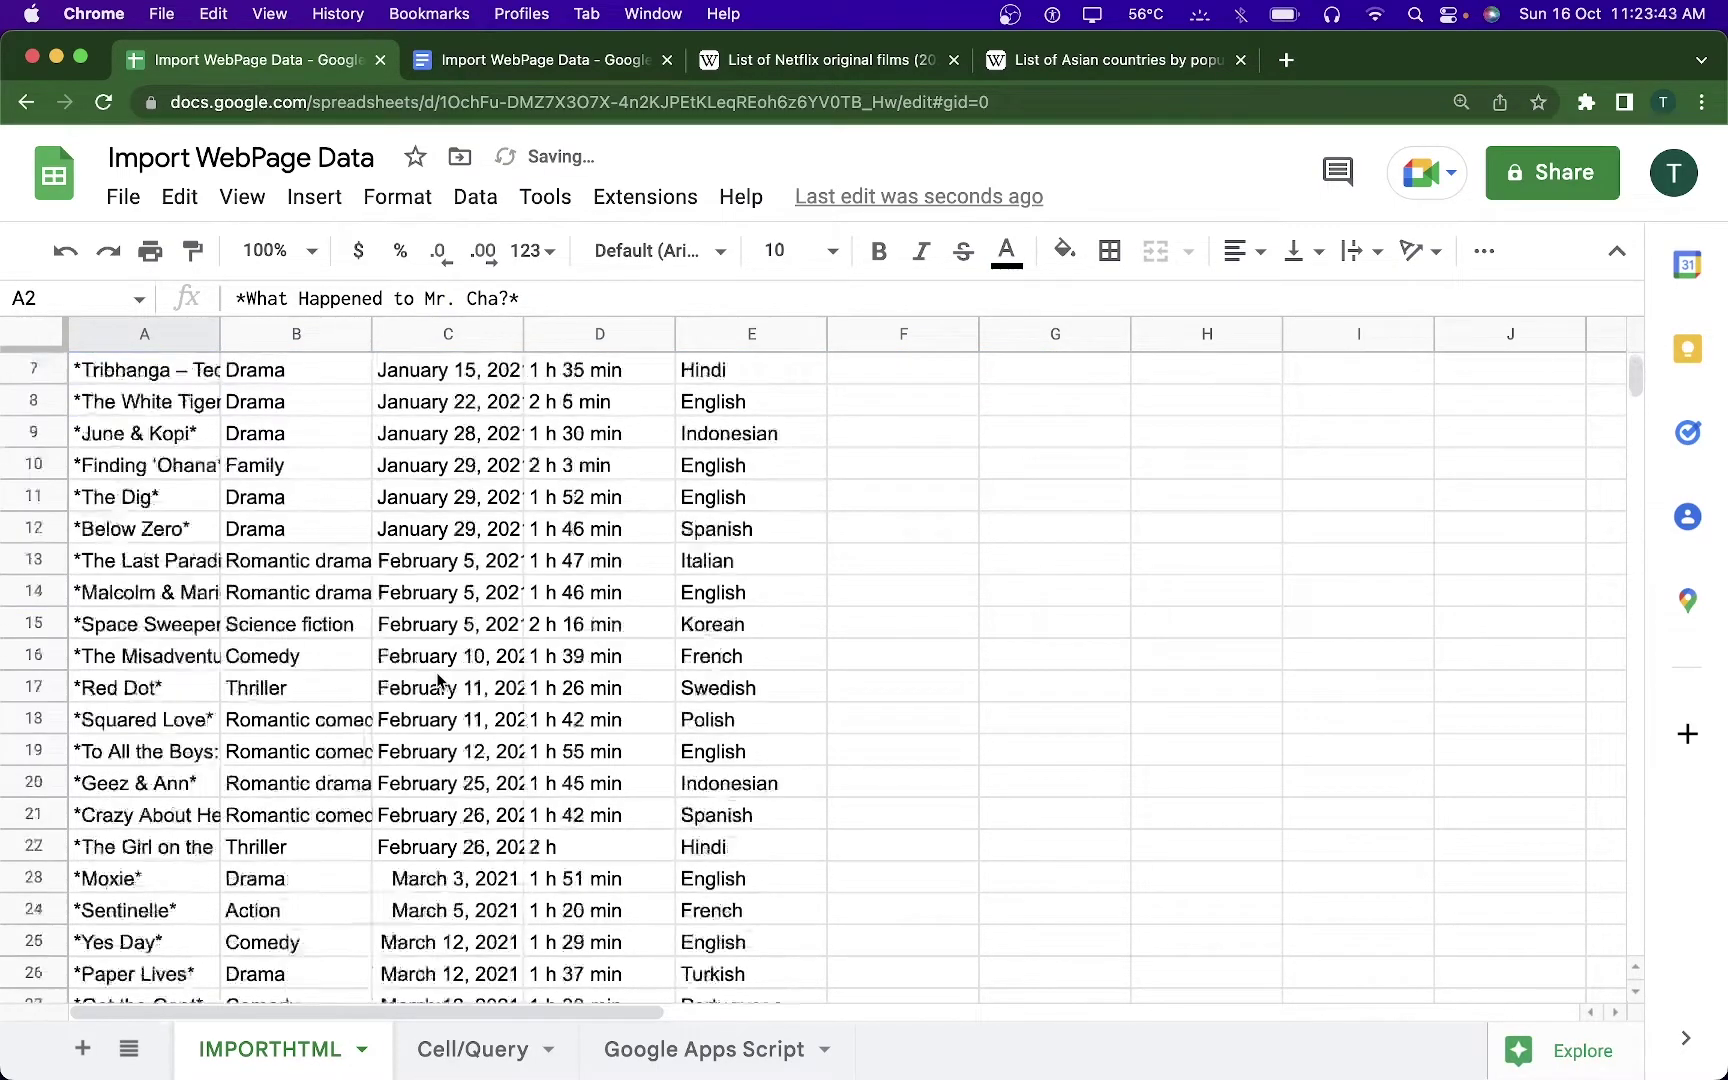
scroll(437, 681, down, 20)
scroll(437, 681, up, 20)
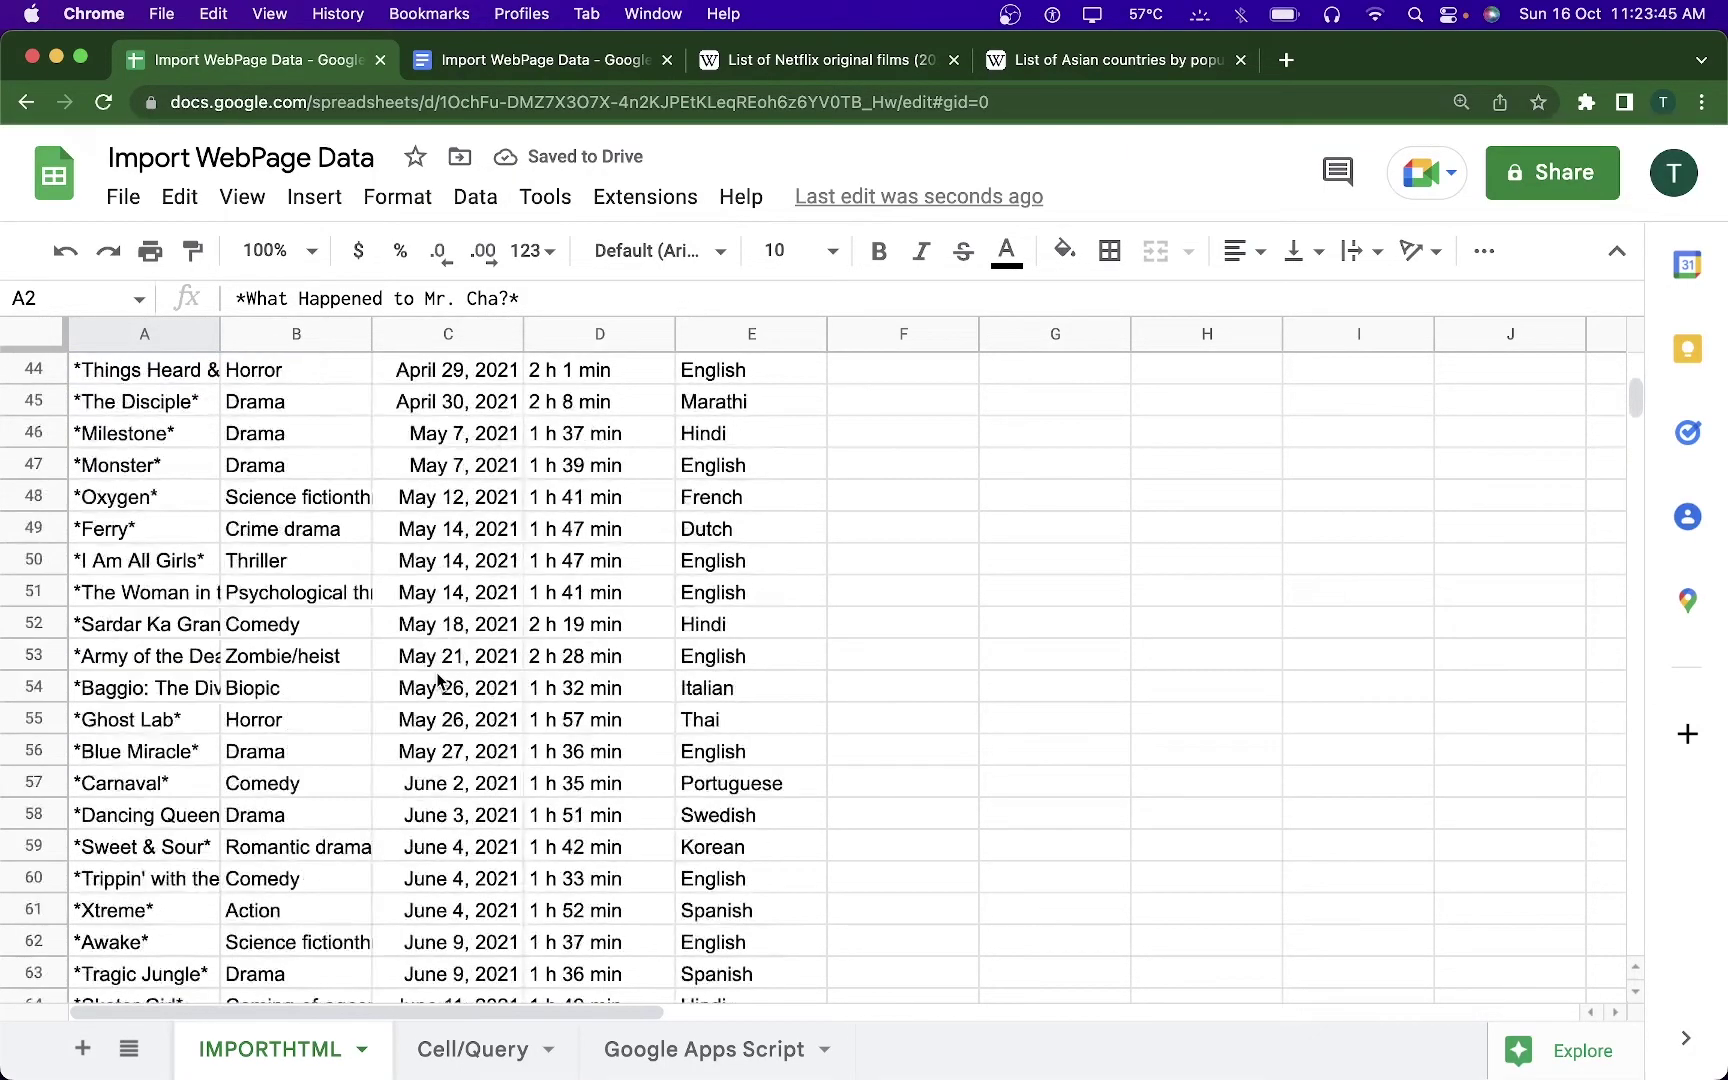
click(767, 64)
scroll(798, 503, up, 3)
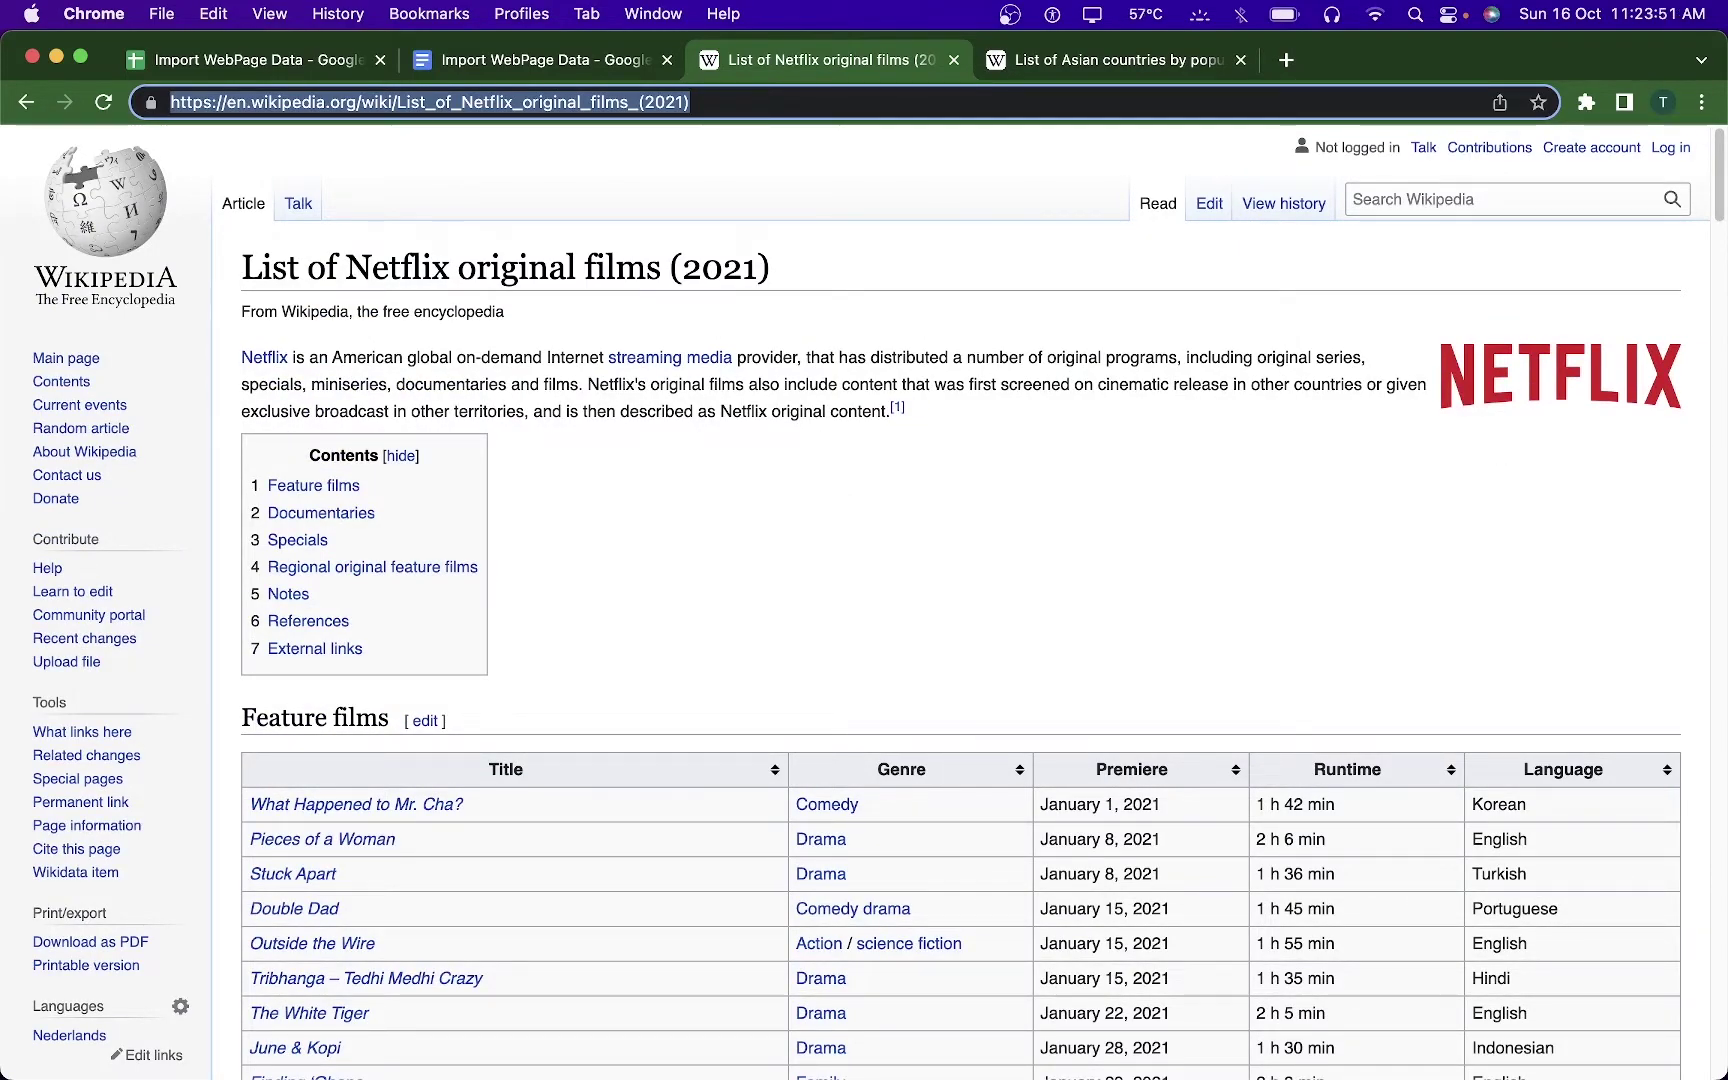
key(super+shift+5)
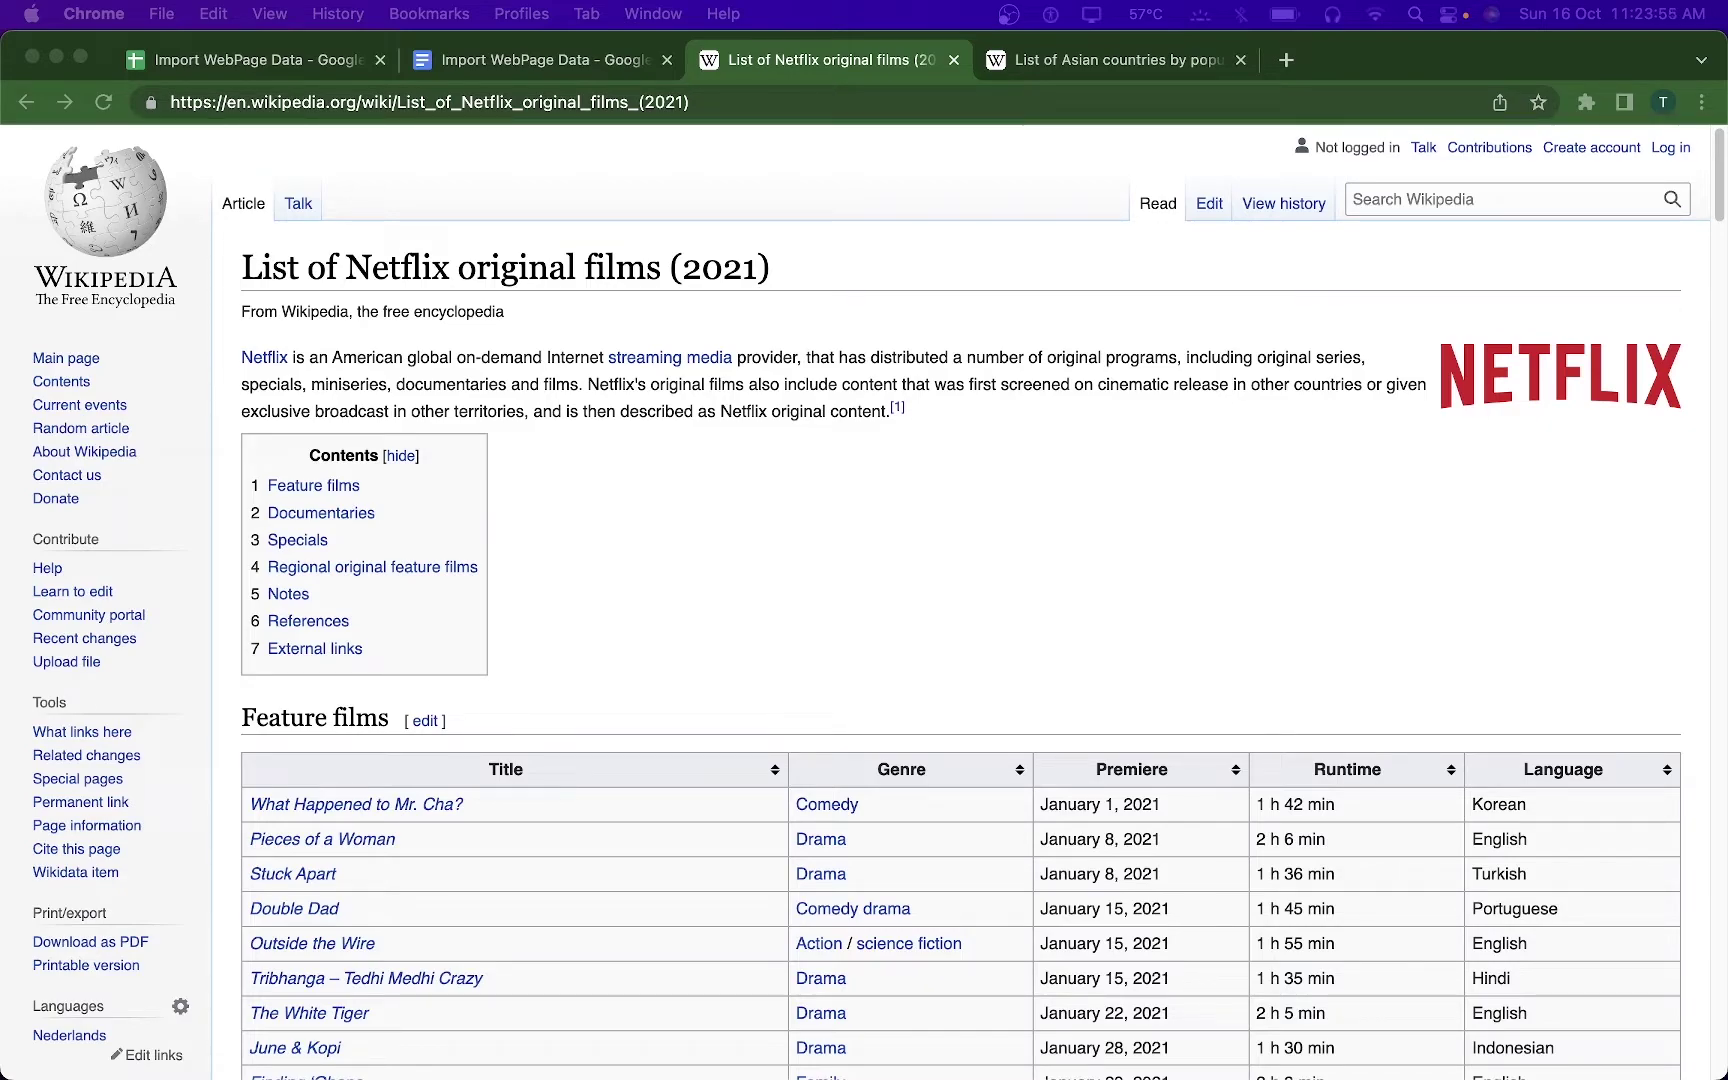
key(Escape)
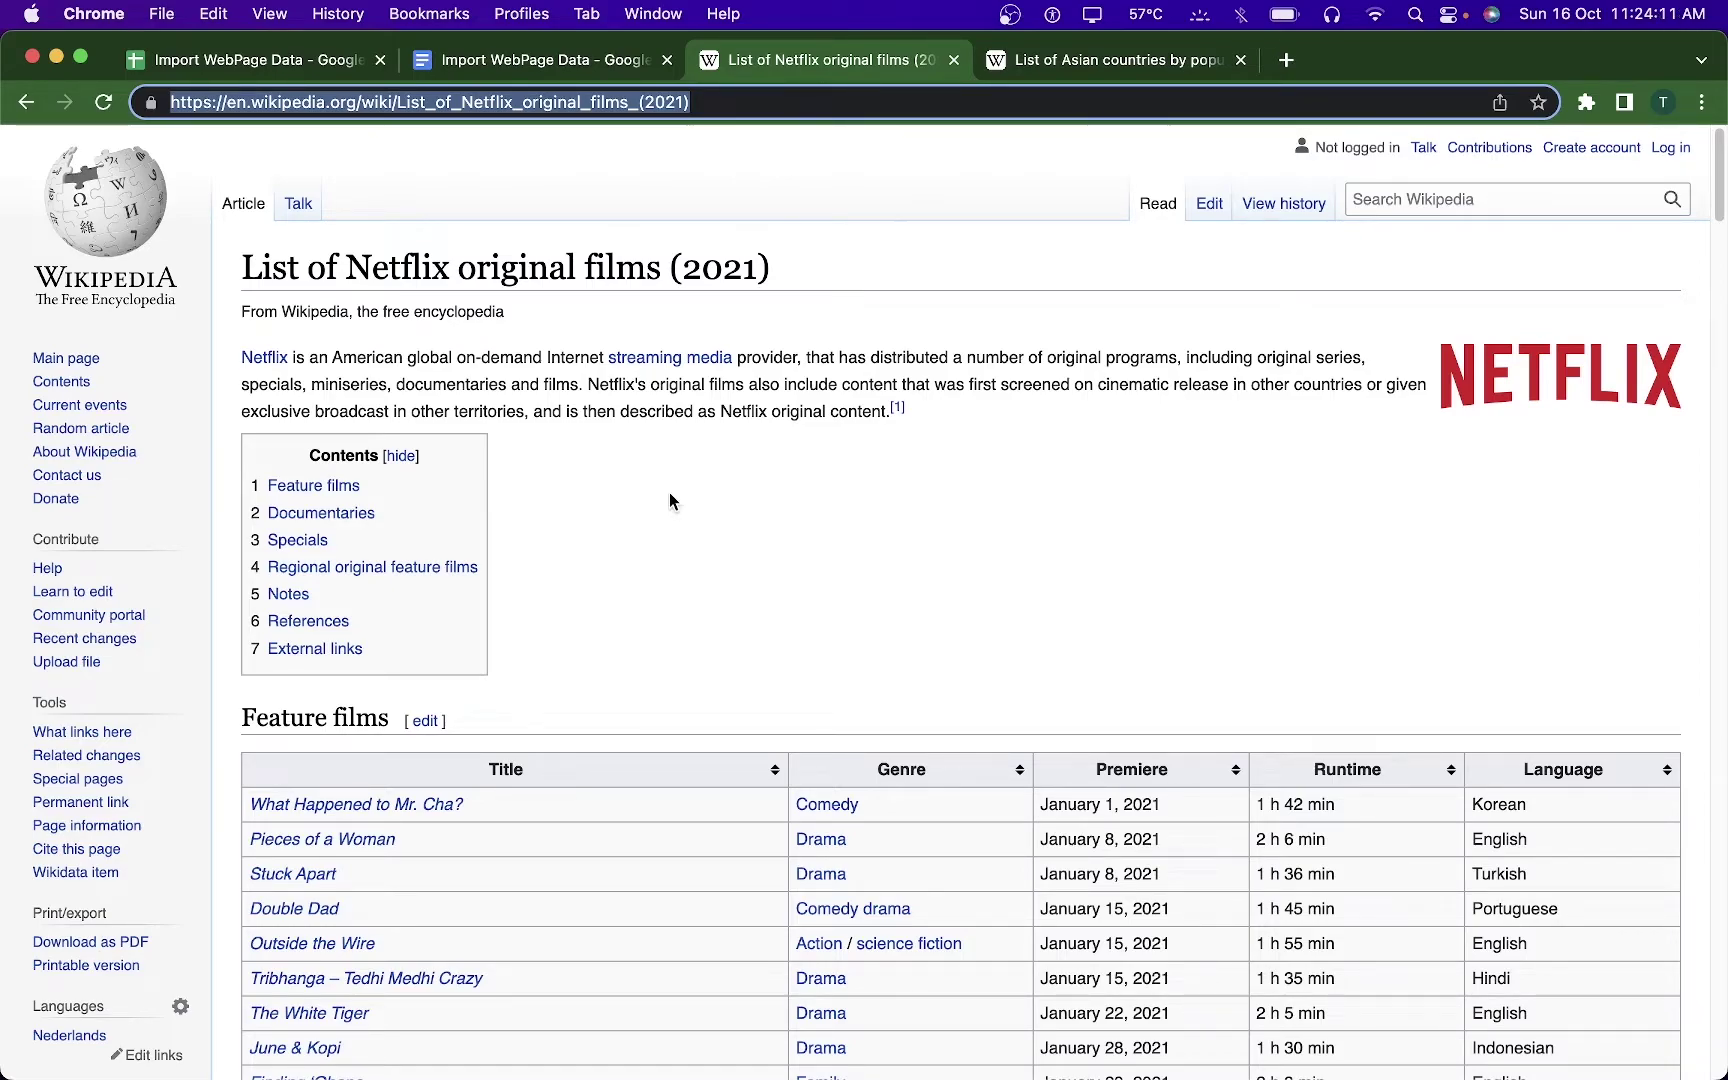
click(787, 163)
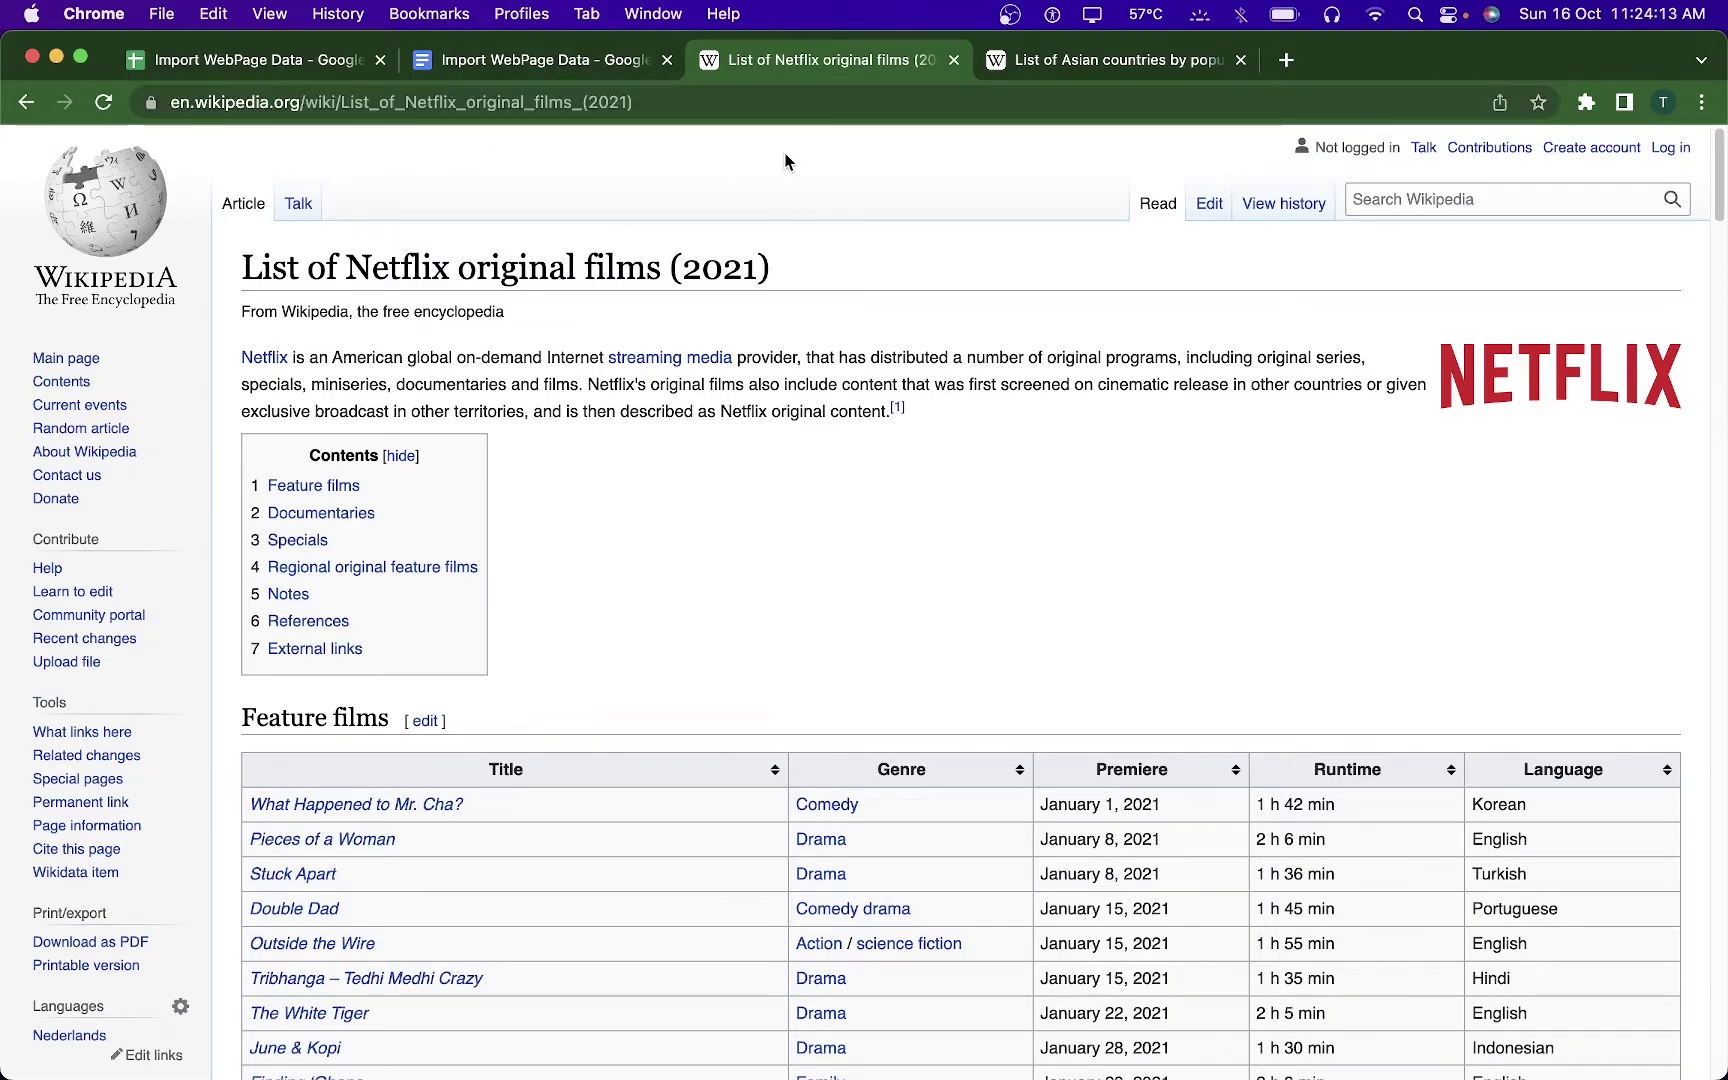
drag(247, 452, 393, 655)
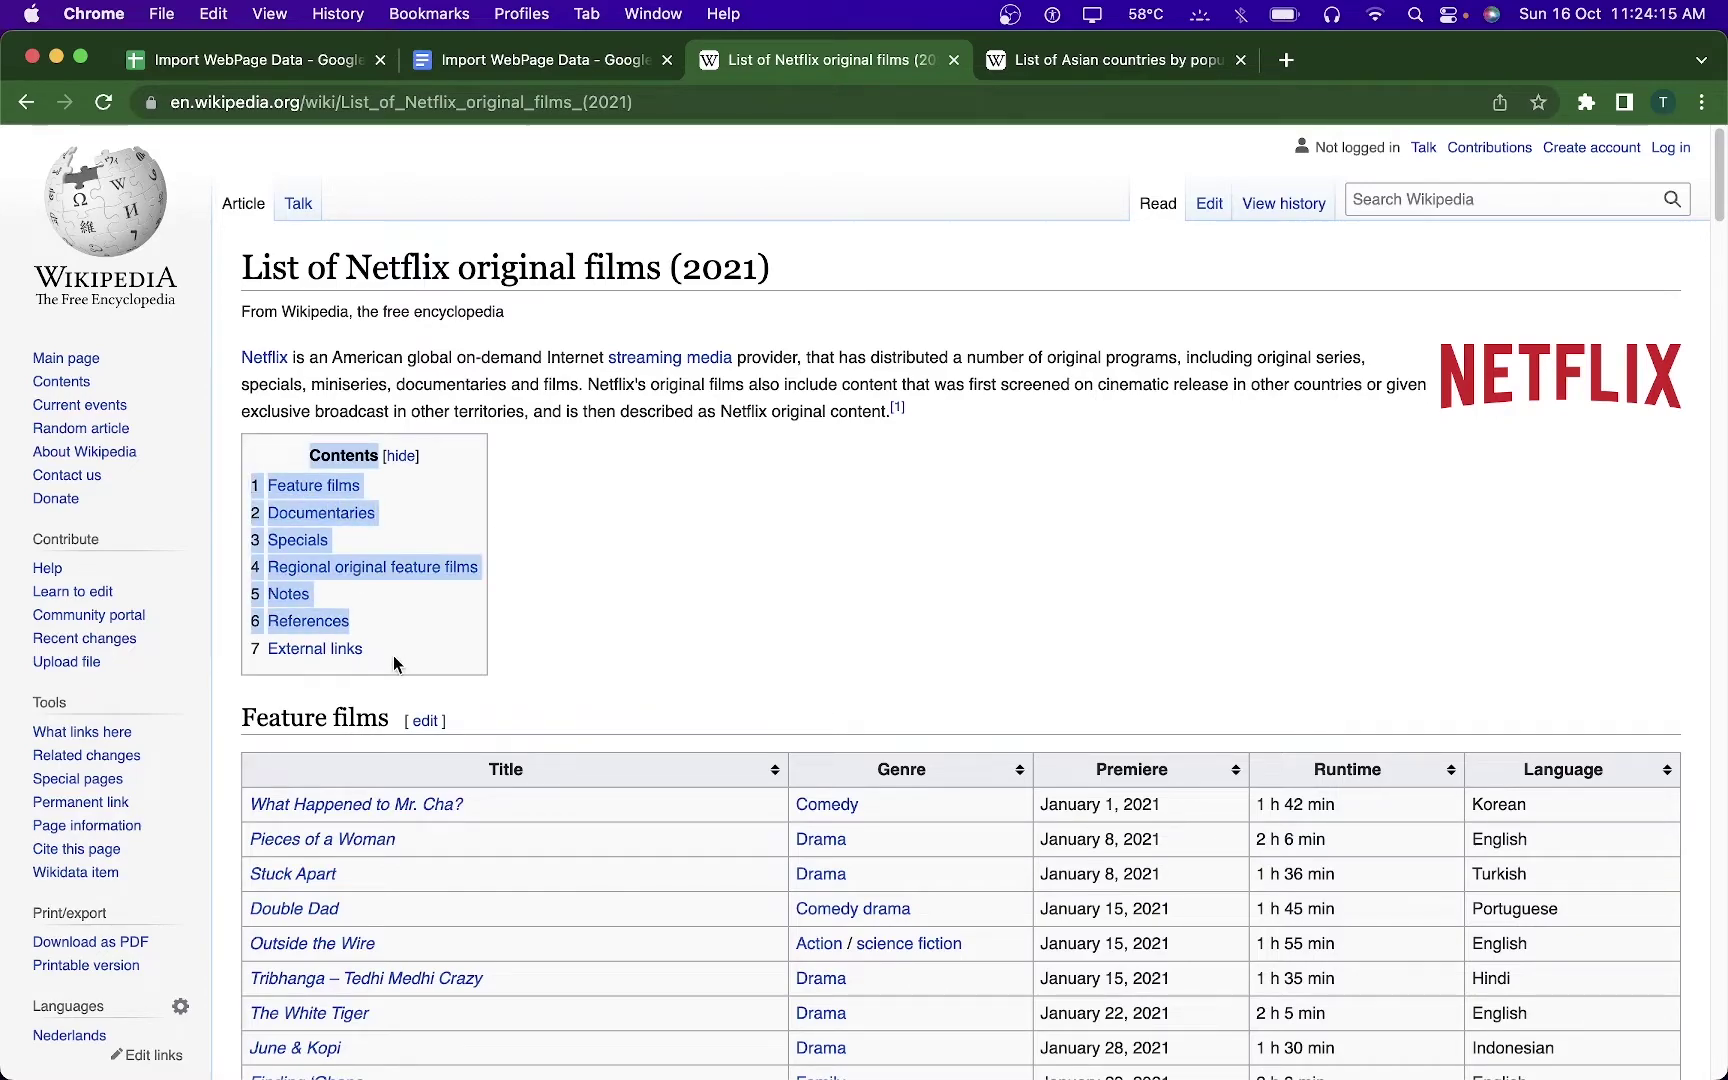
drag(352, 567, 319, 495)
click(622, 490)
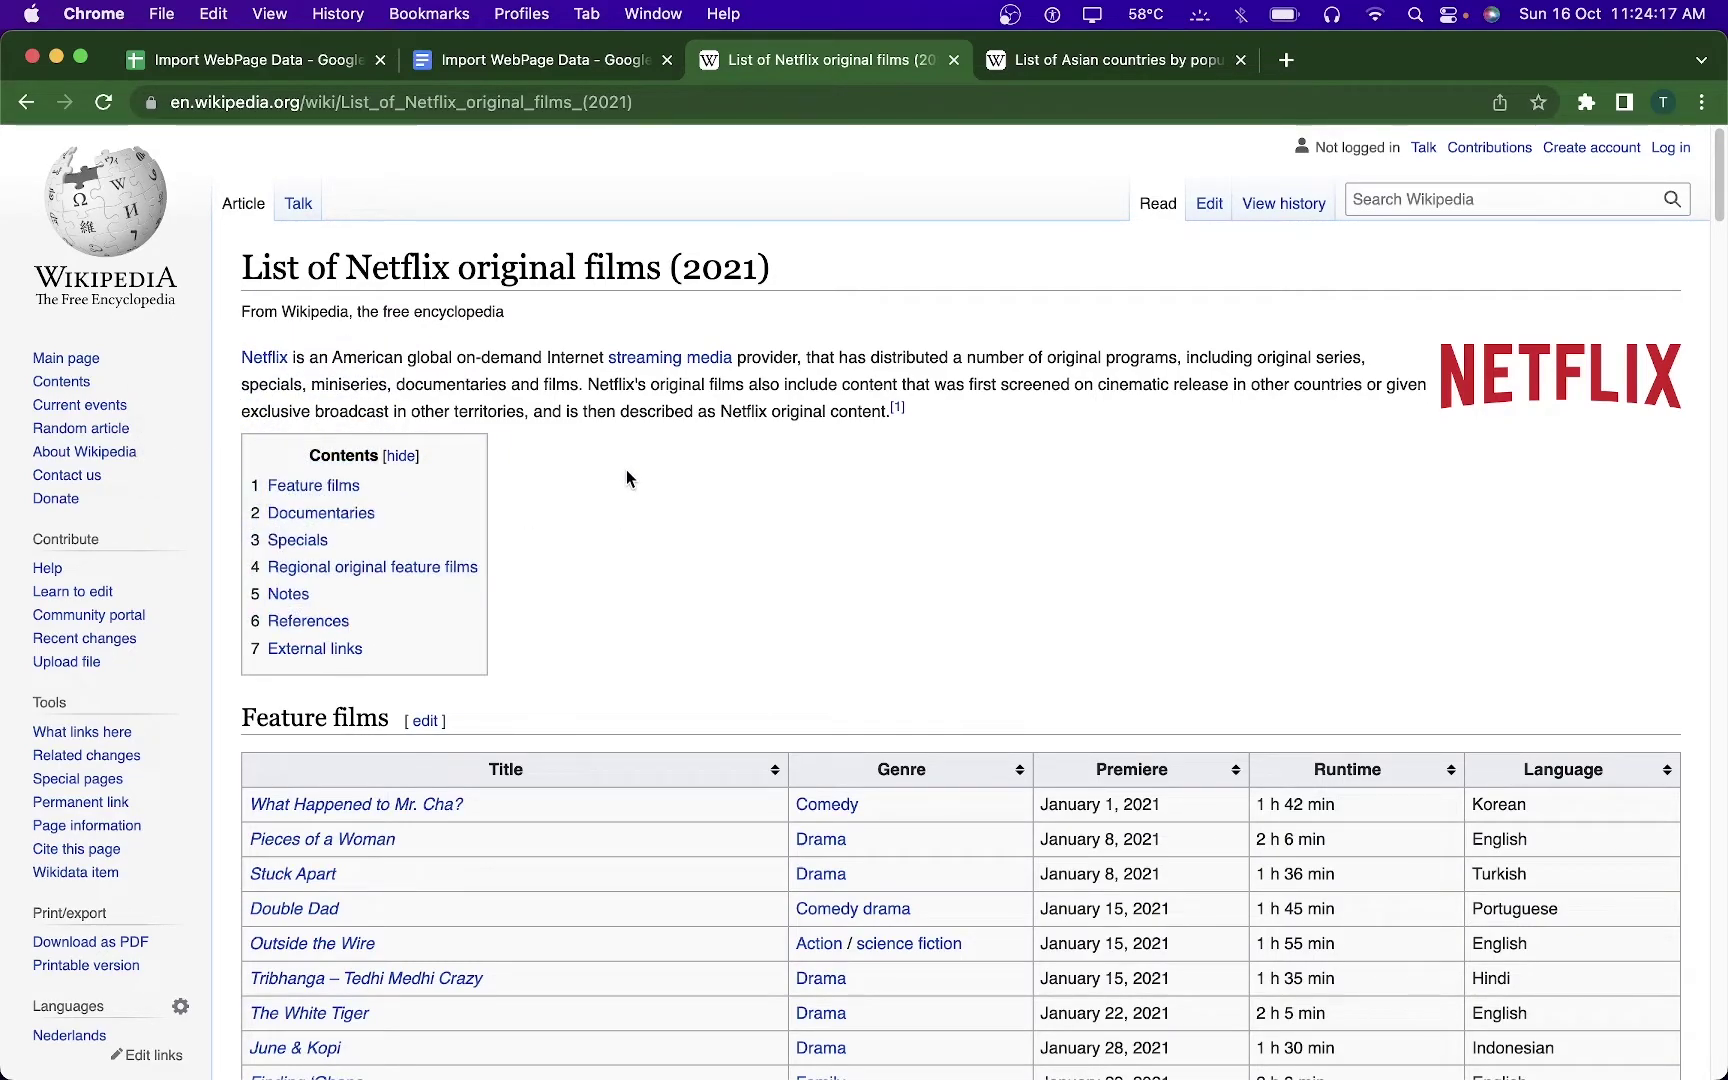
scroll(626, 478, down, 3)
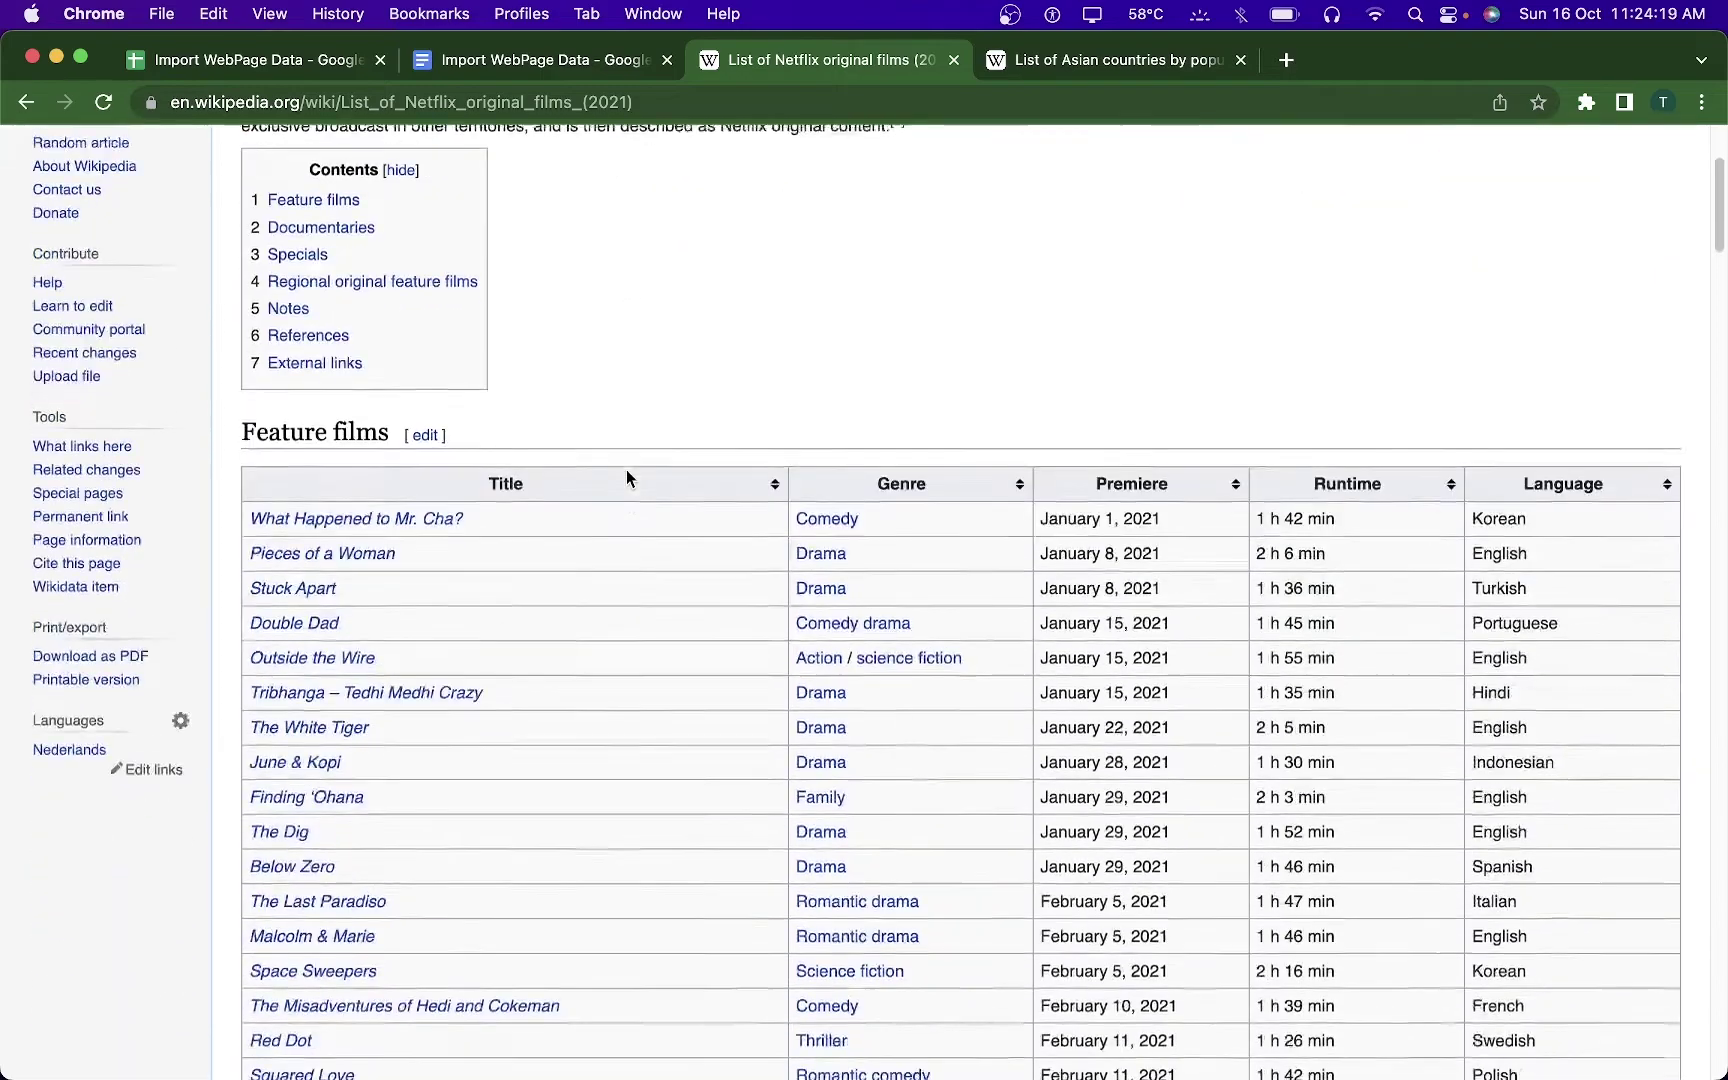
drag(230, 397, 468, 400)
click(466, 400)
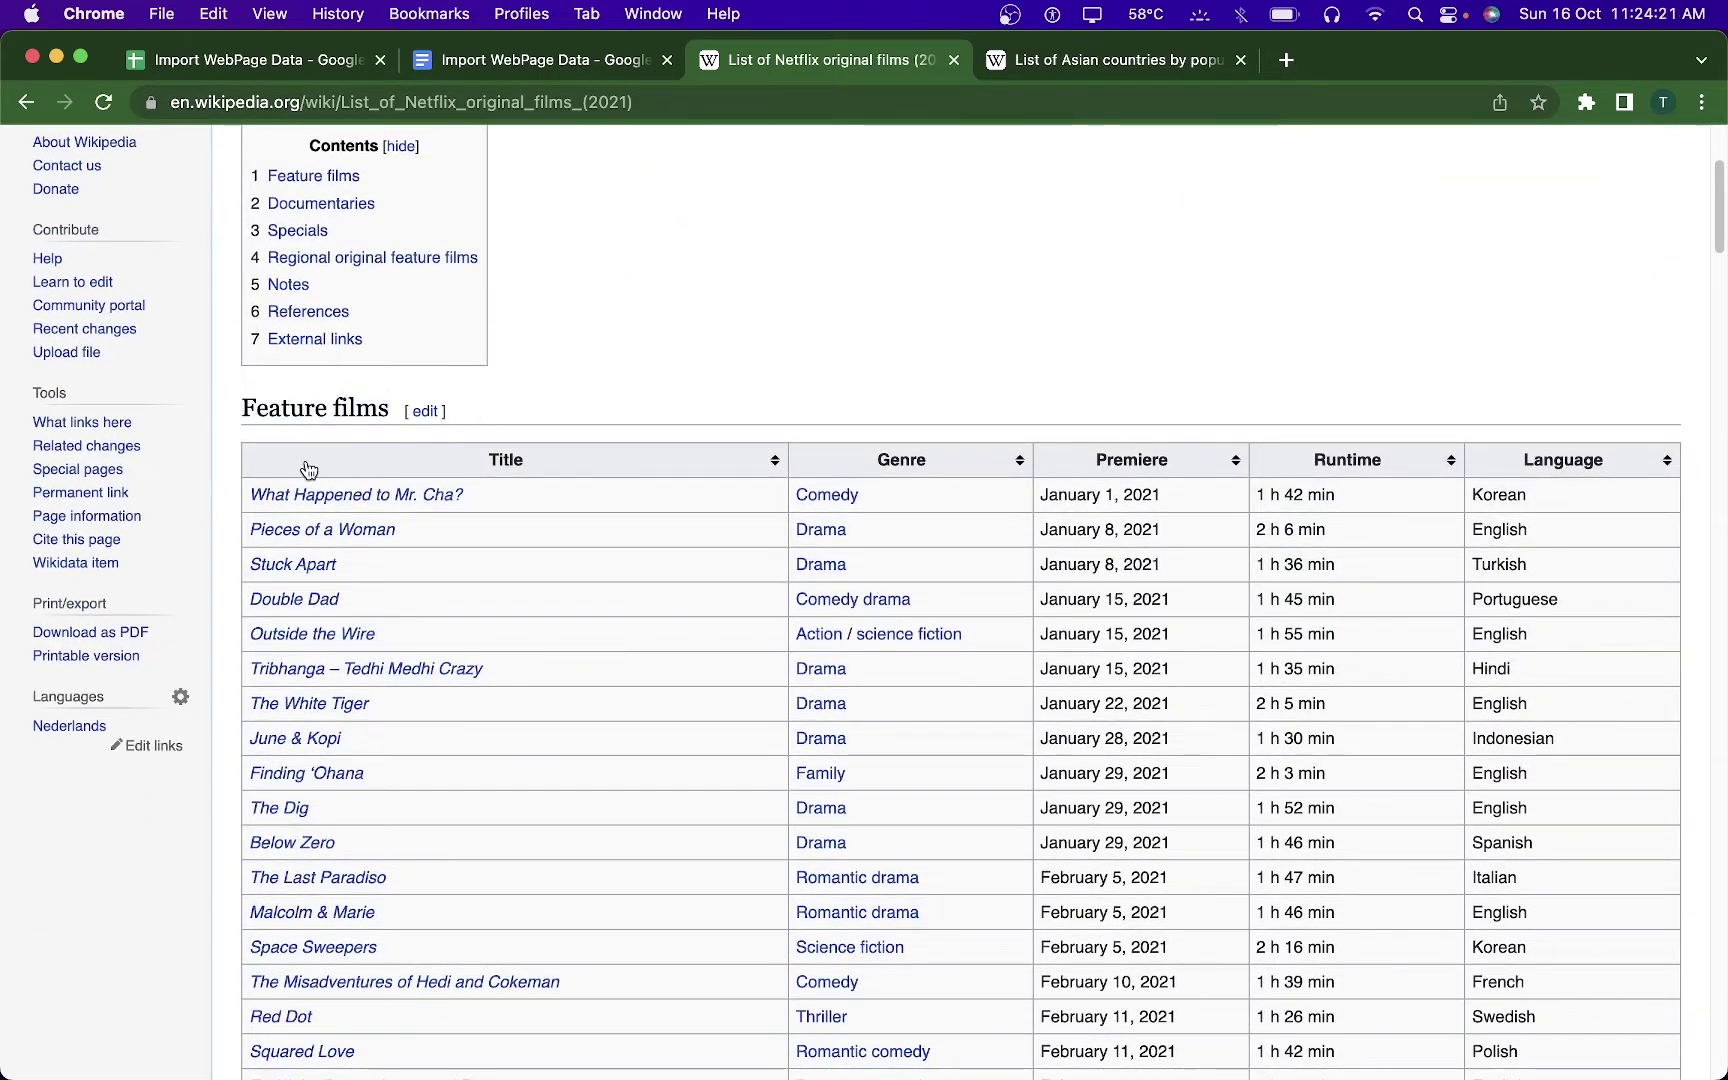
- In the spreadsheet's A1 formula, replace the query argument with "list" to import the page's first list
click(292, 72)
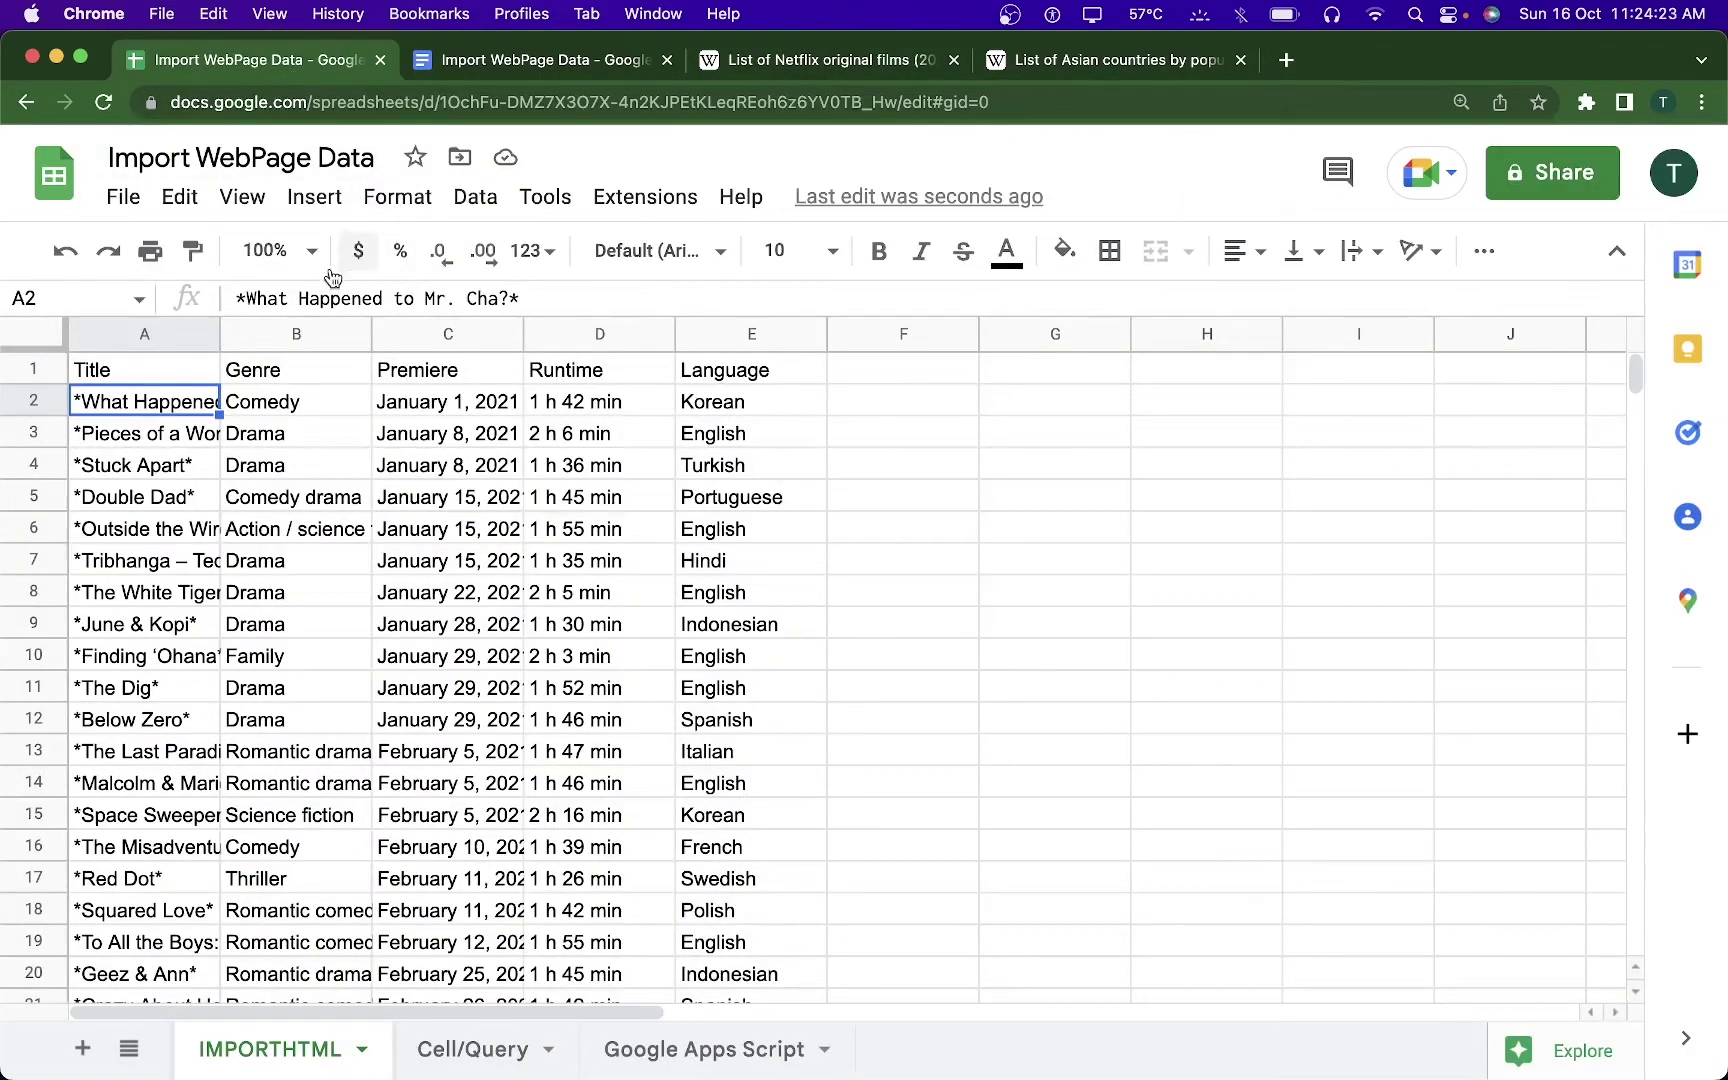
click(199, 378)
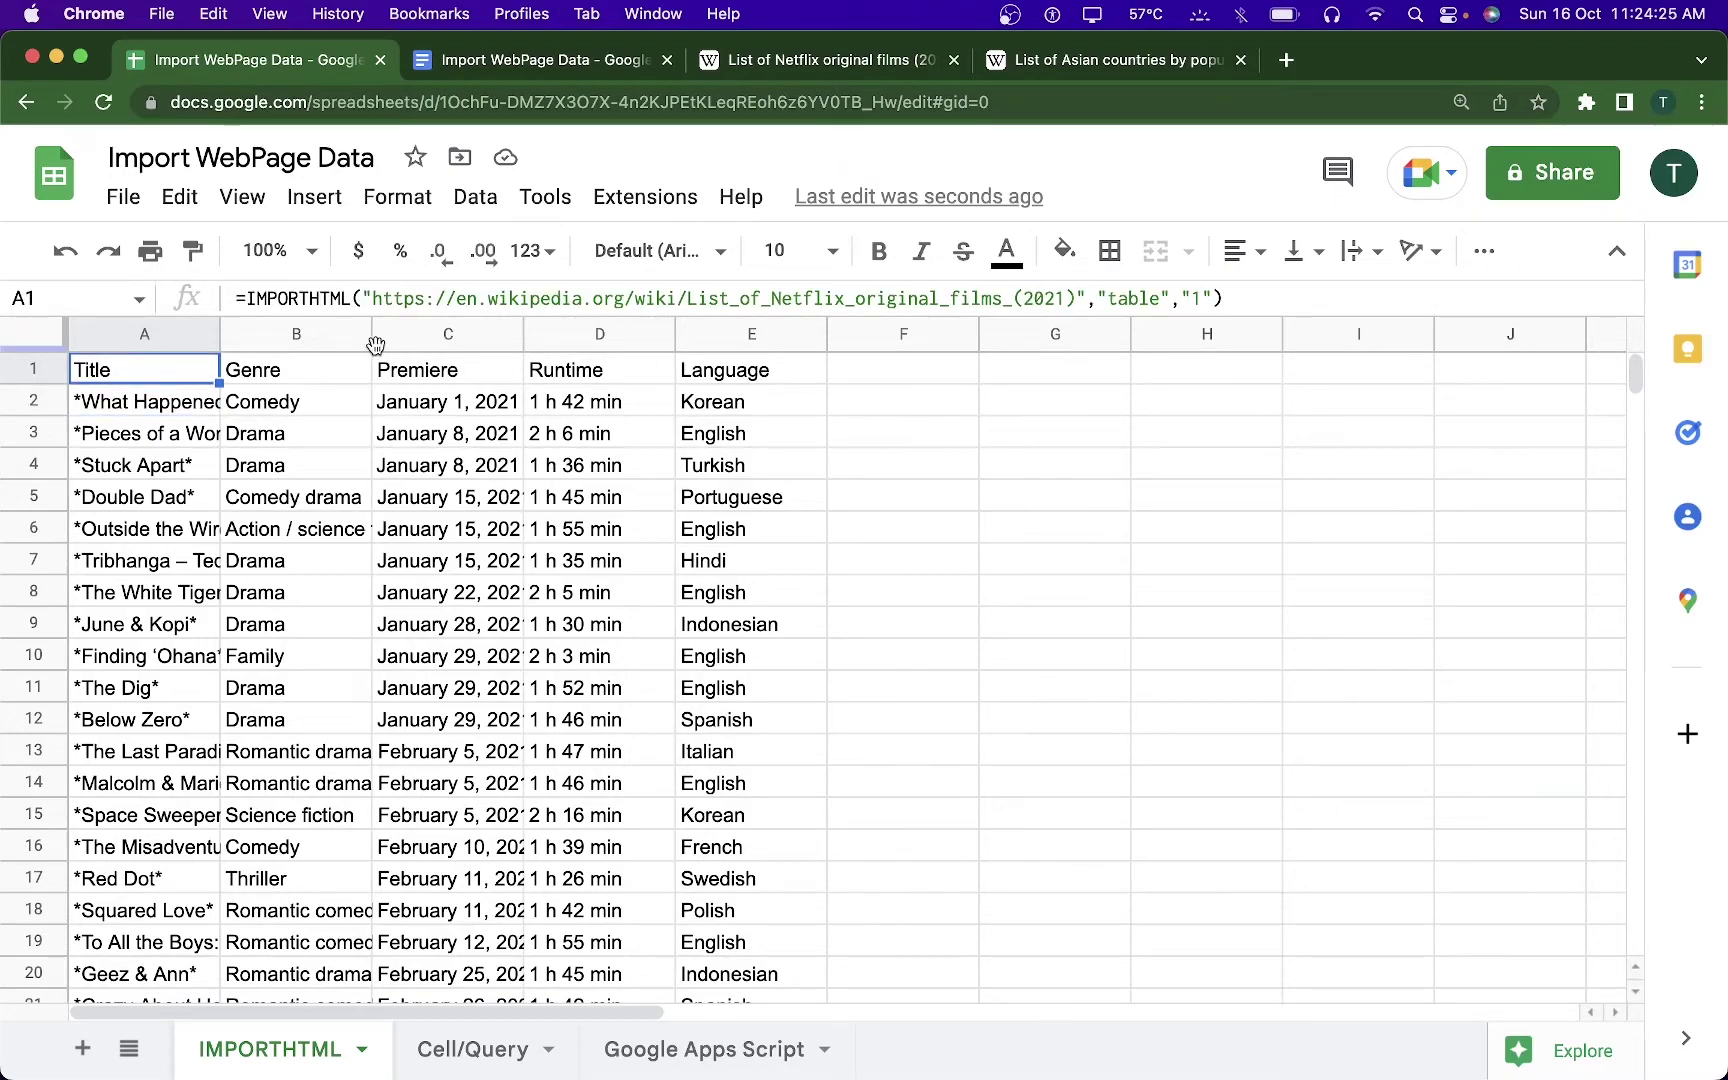
double_click(192, 370)
double_click(984, 370)
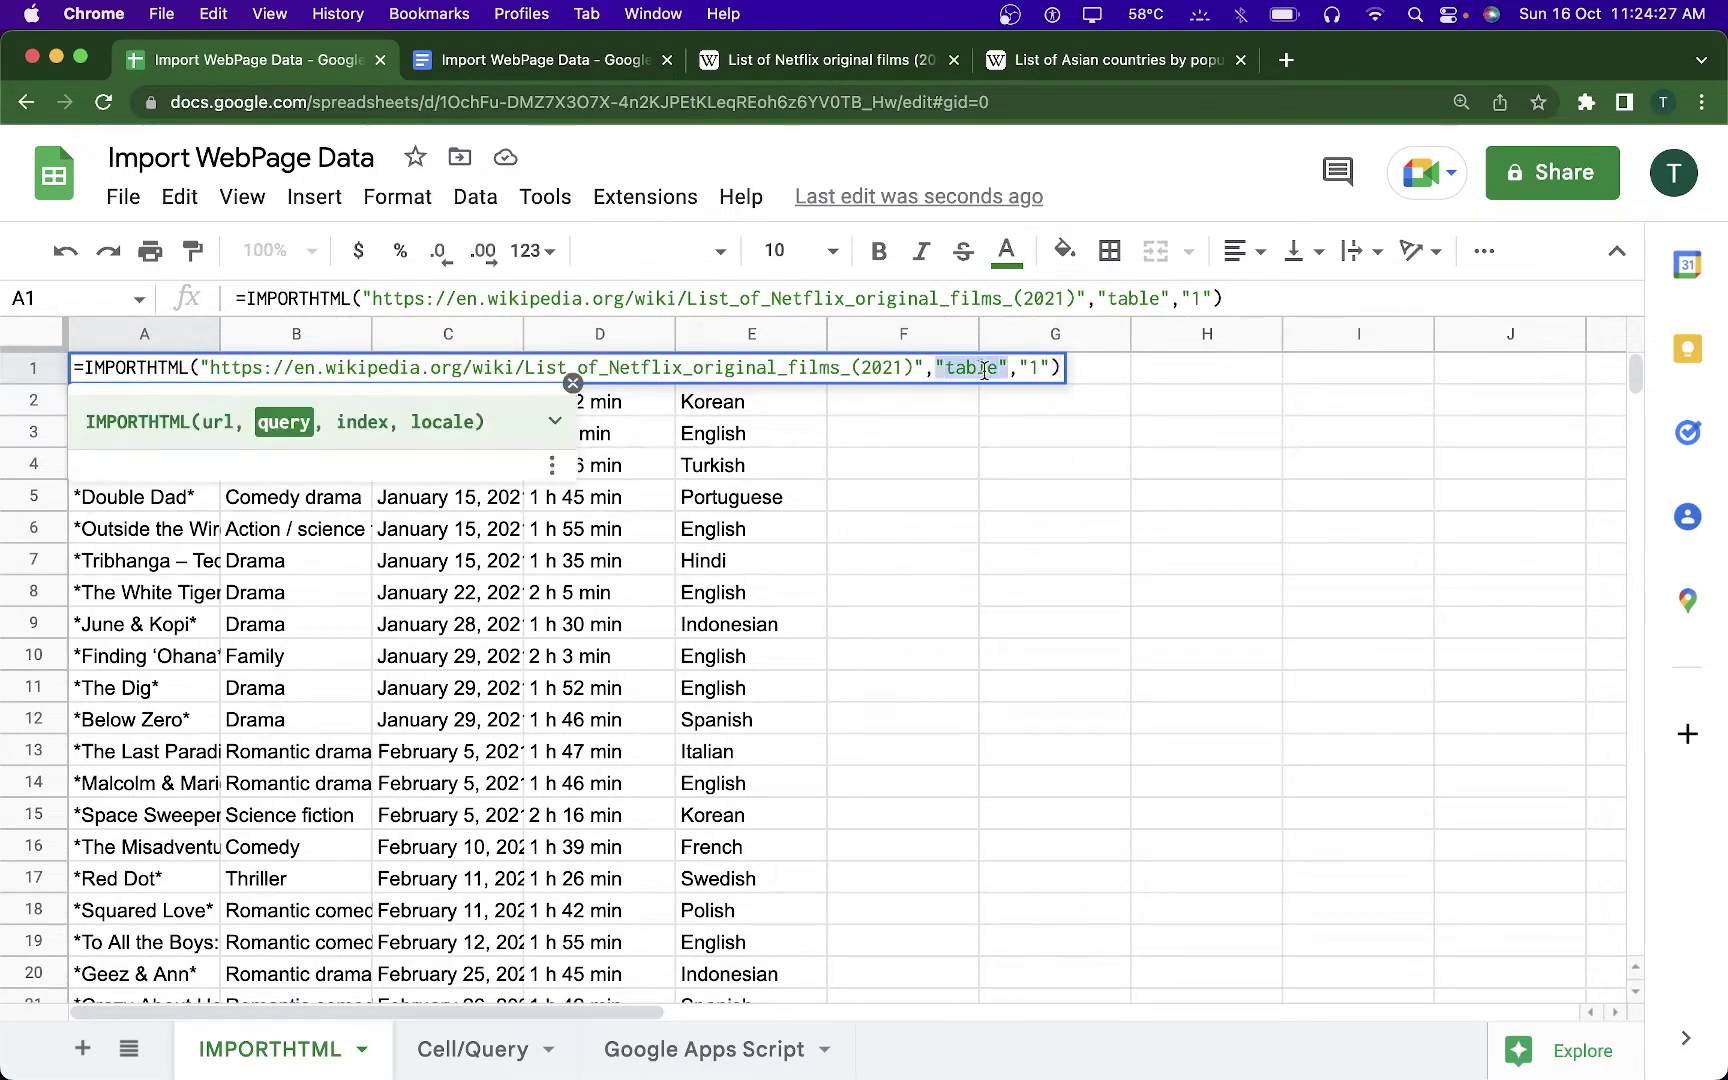
click(997, 376)
drag(997, 376, 948, 372)
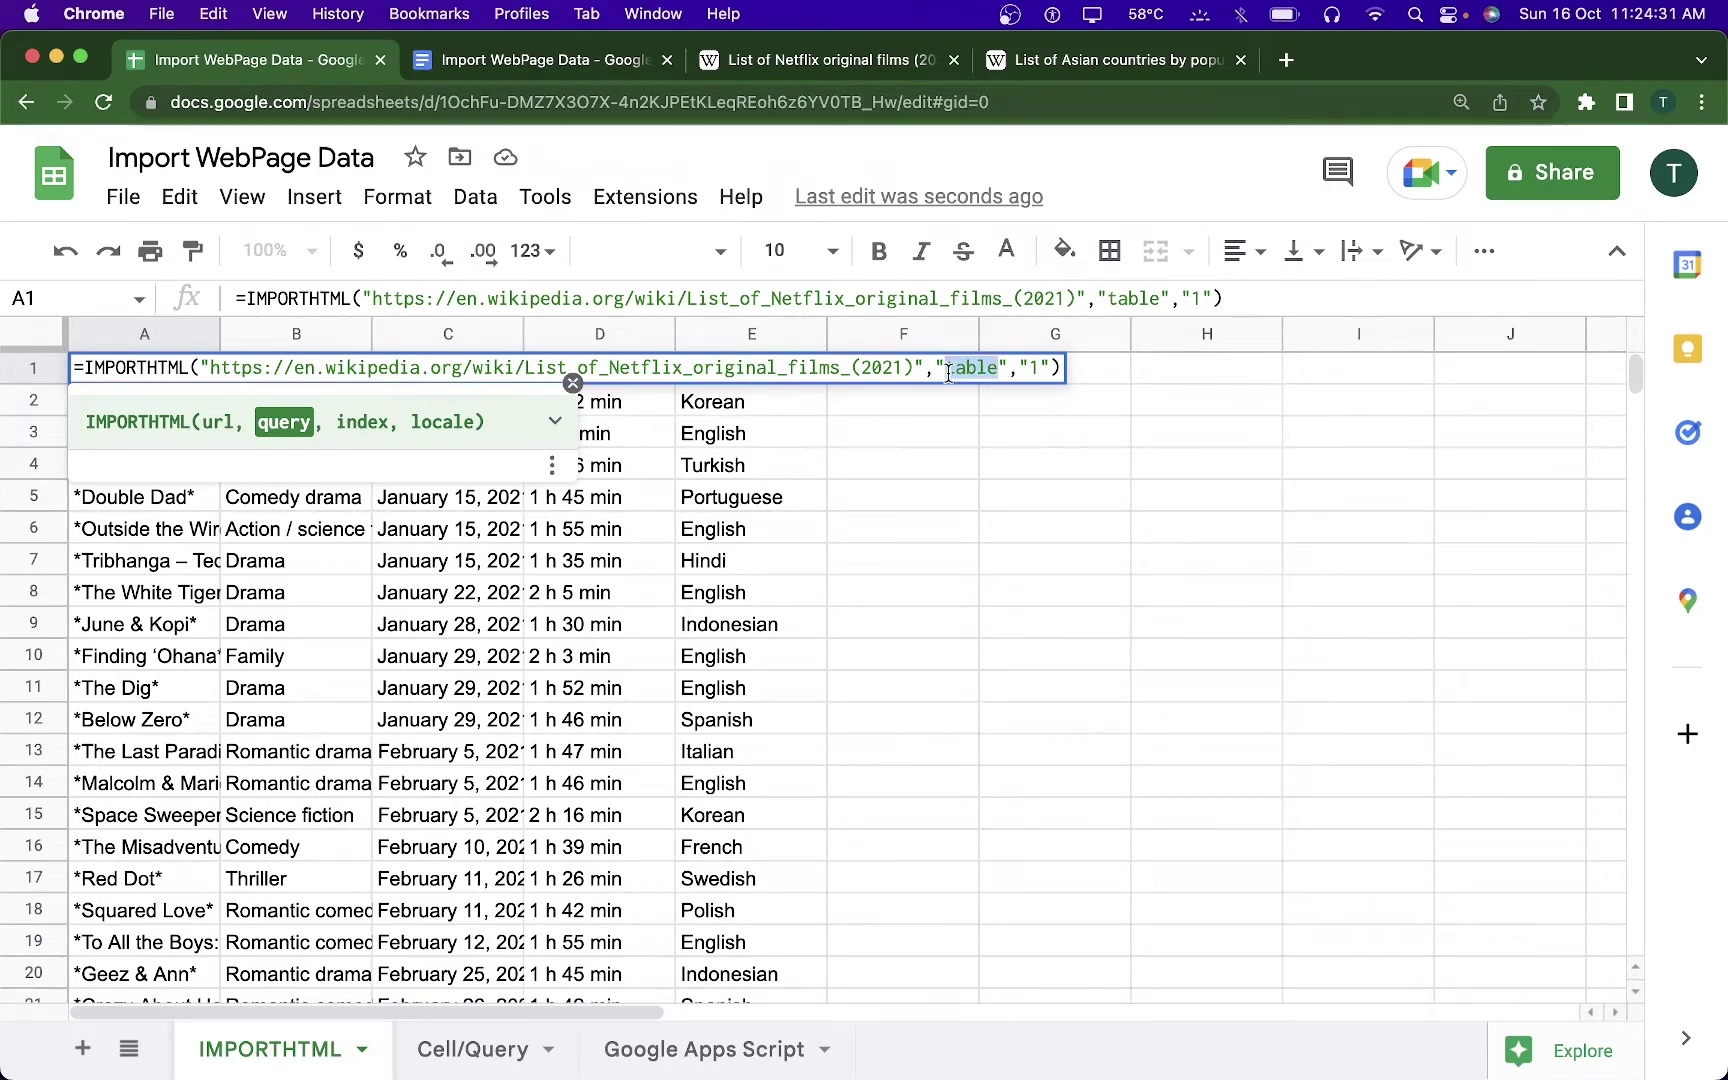
text(list)
key(Return)
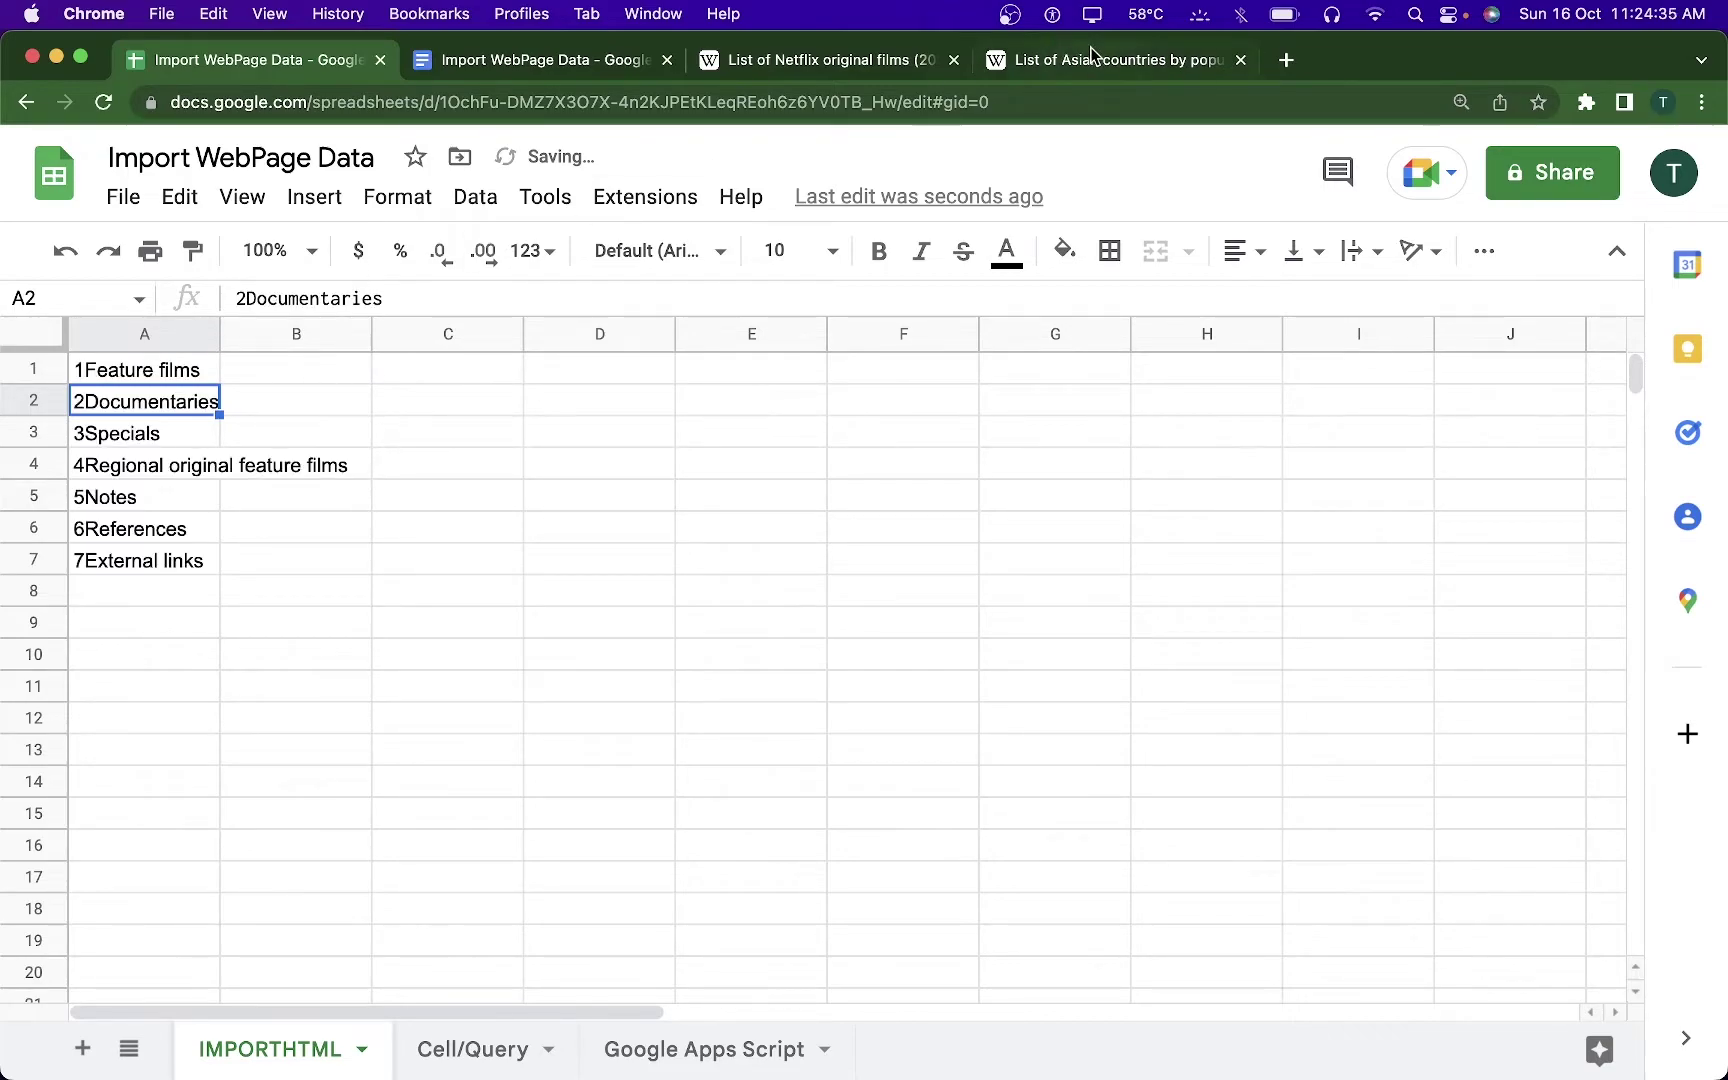
- Compare the list imported in column A with the Contents list on the Netflix original films Wikipedia page
click(1000, 62)
click(955, 78)
scroll(302, 436, up, 3)
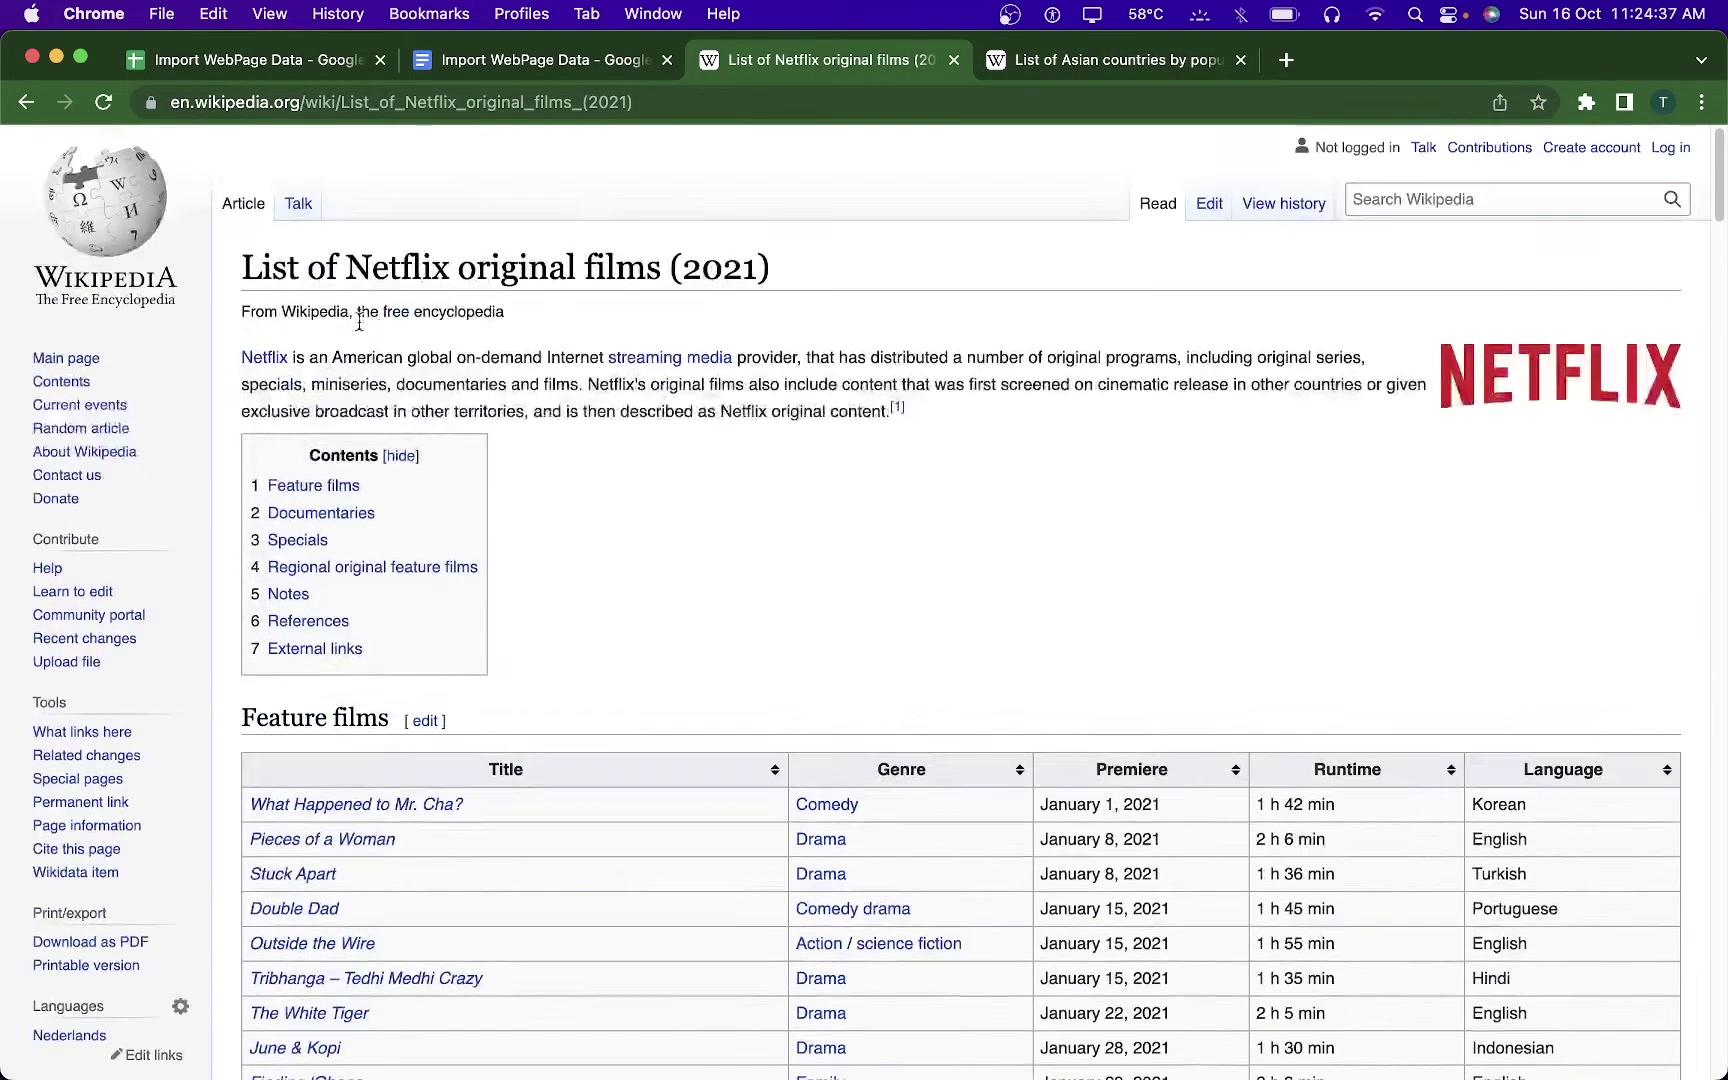
drag(304, 439, 392, 657)
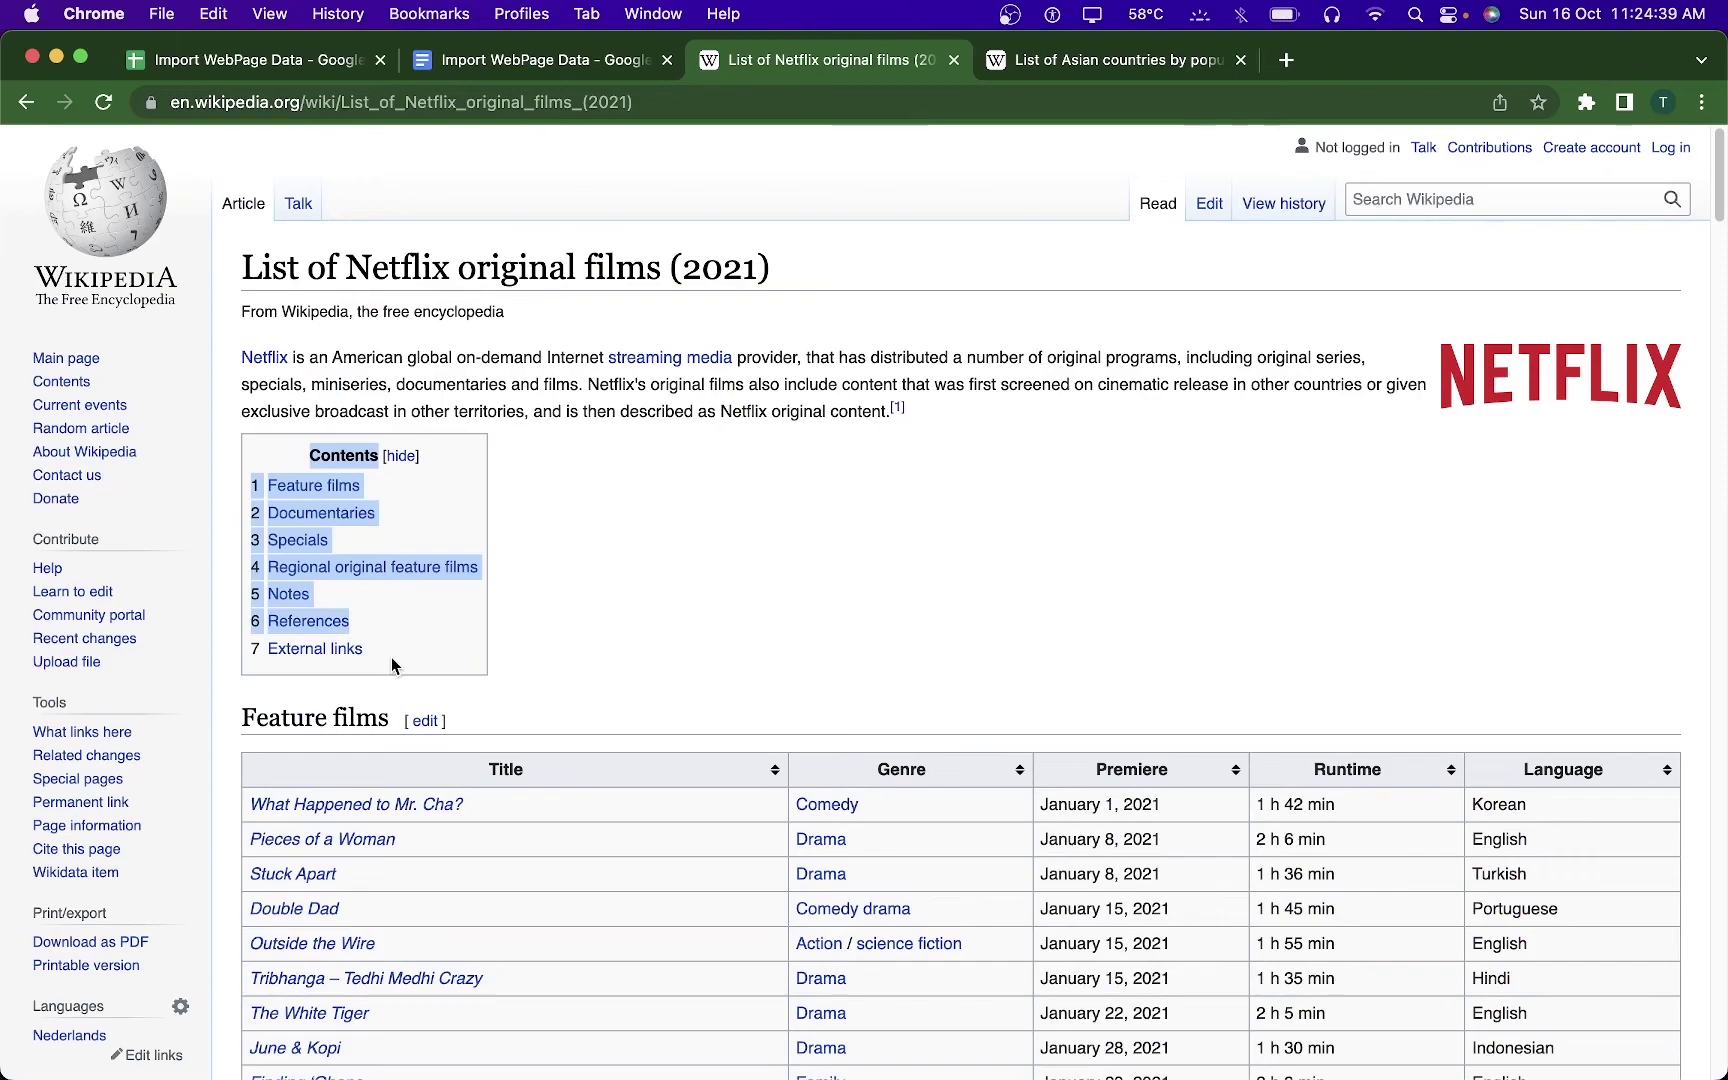
click(810, 593)
click(210, 60)
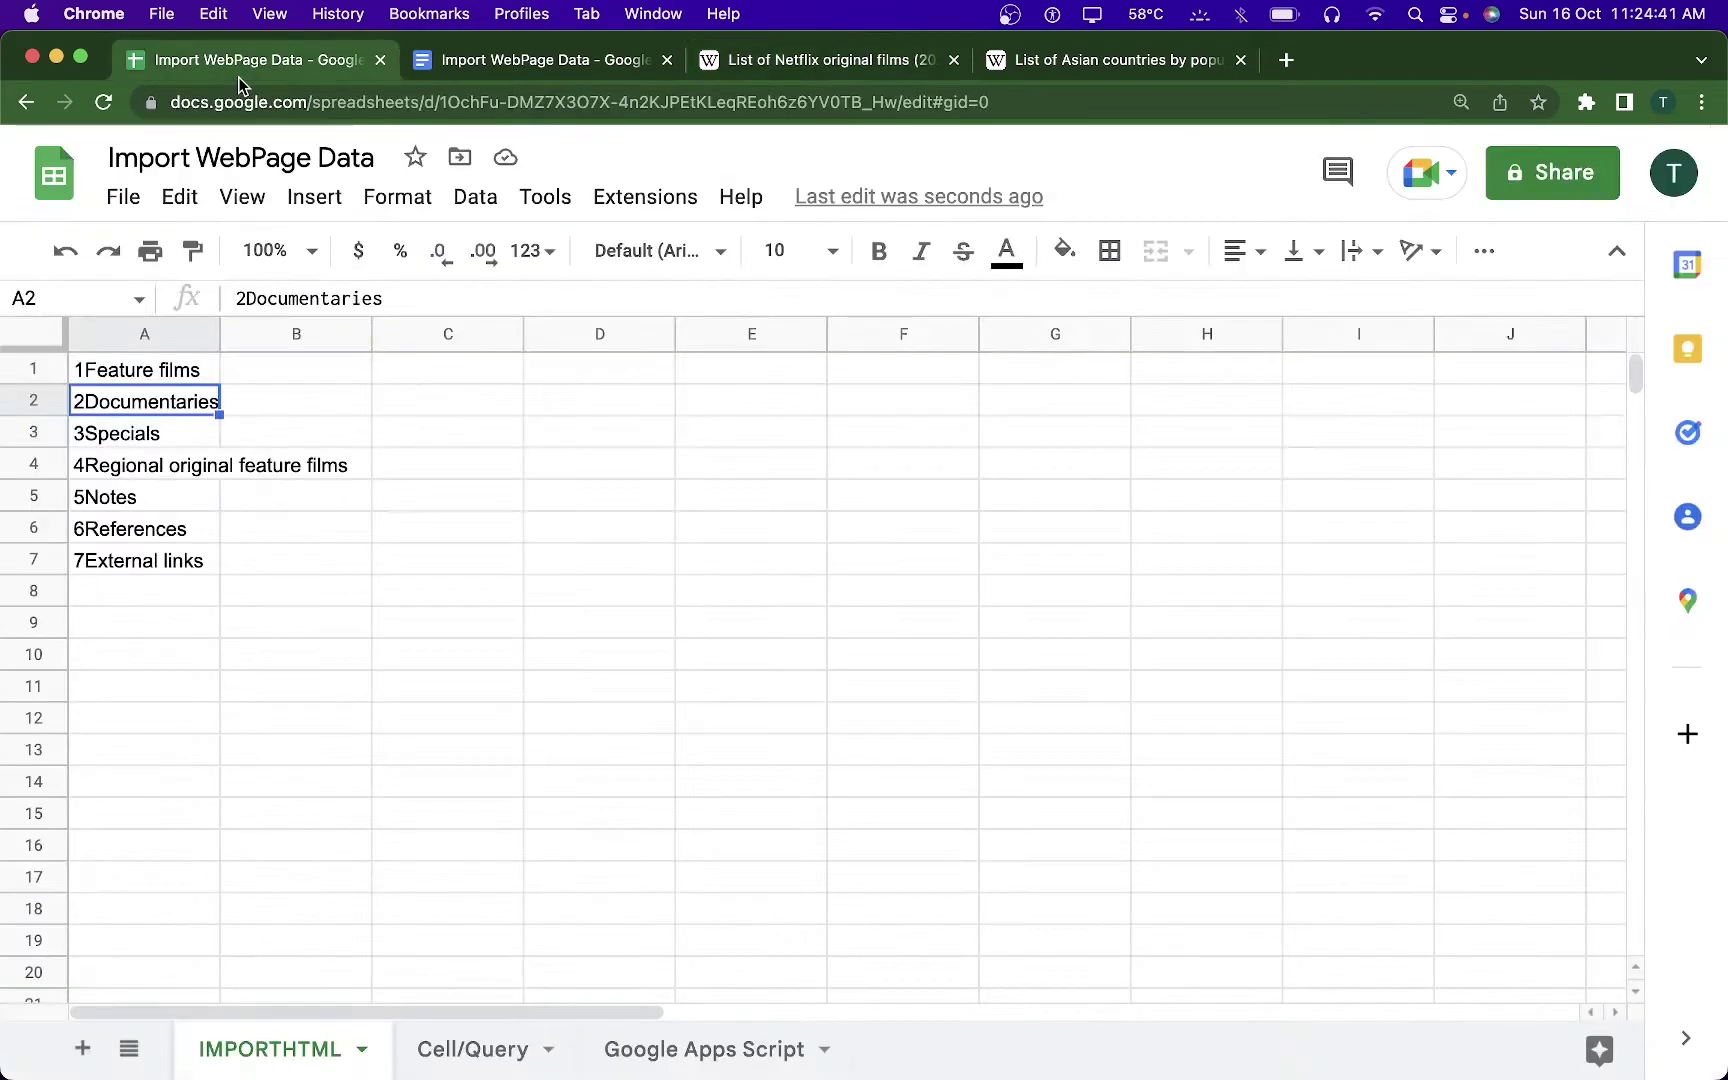
click(166, 377)
mouse_move(166, 377)
mouse_down()
mouse_move(154, 560)
mouse_move(181, 563)
mouse_move(178, 376)
mouse_up()
click(332, 406)
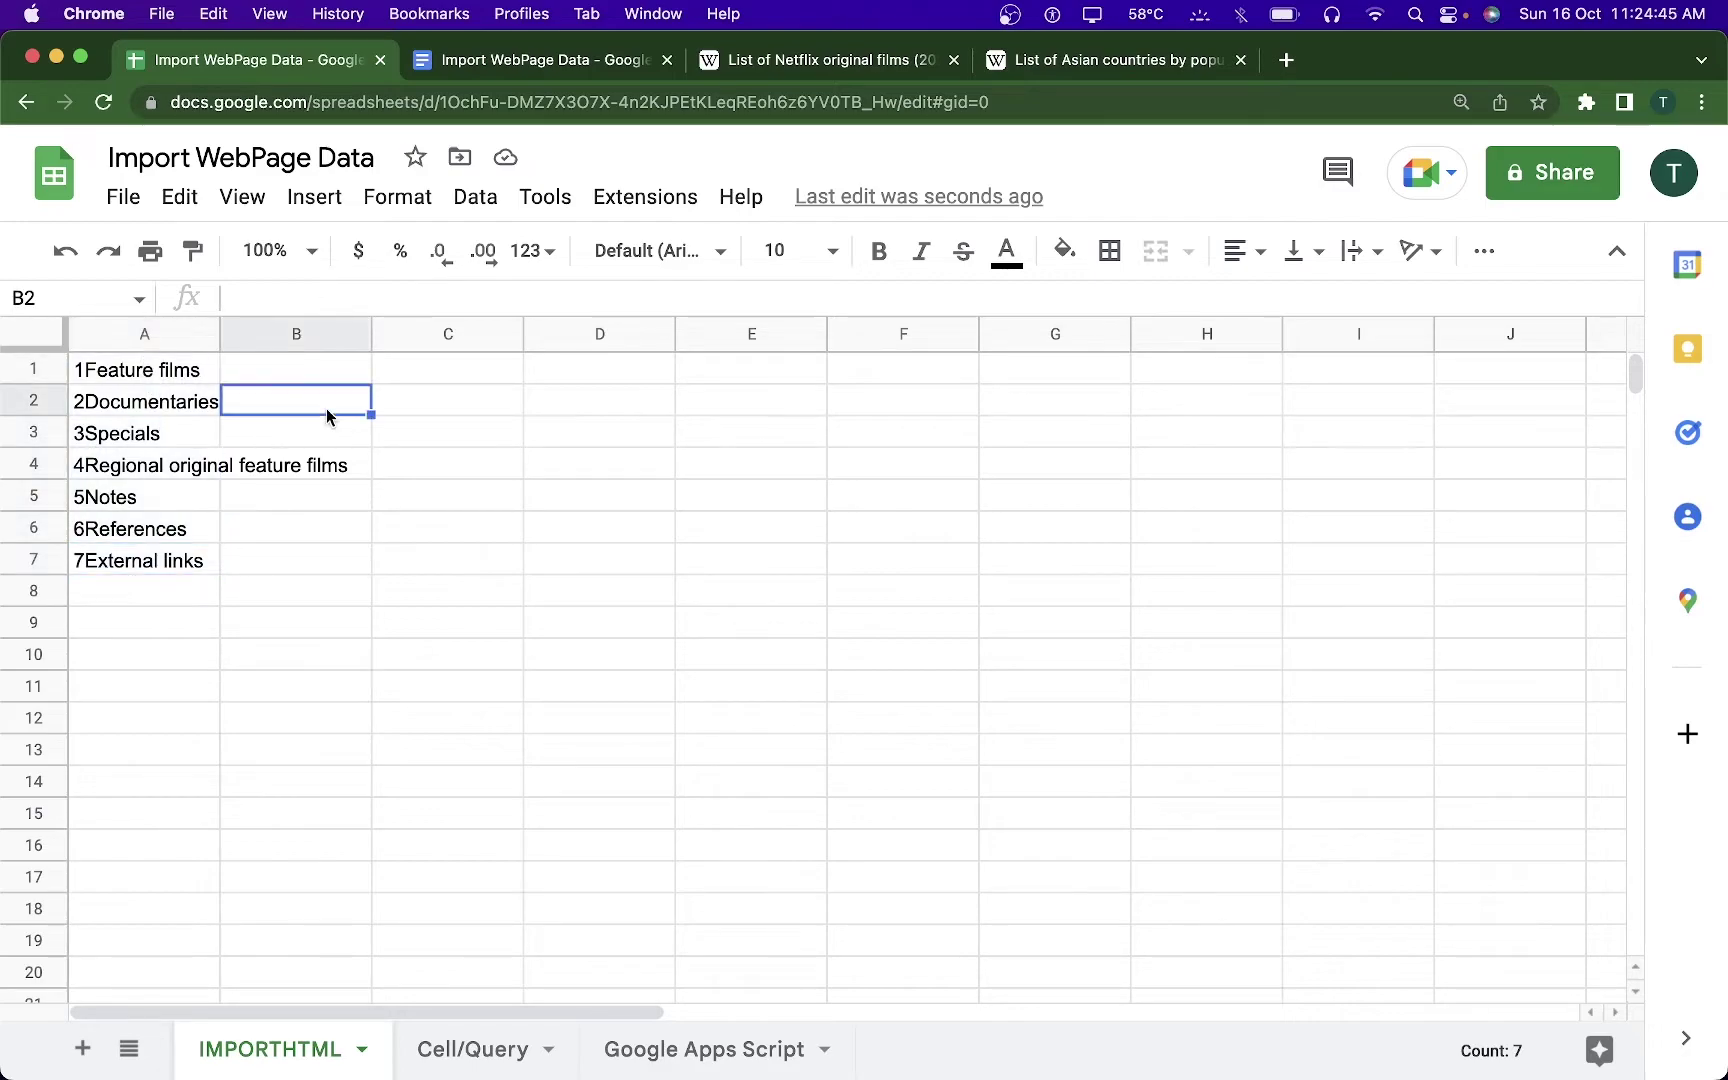
- Review topic 1 on importing a table and a list with IMPORTHTML in the outline document, and return to the spreadsheet
click(530, 60)
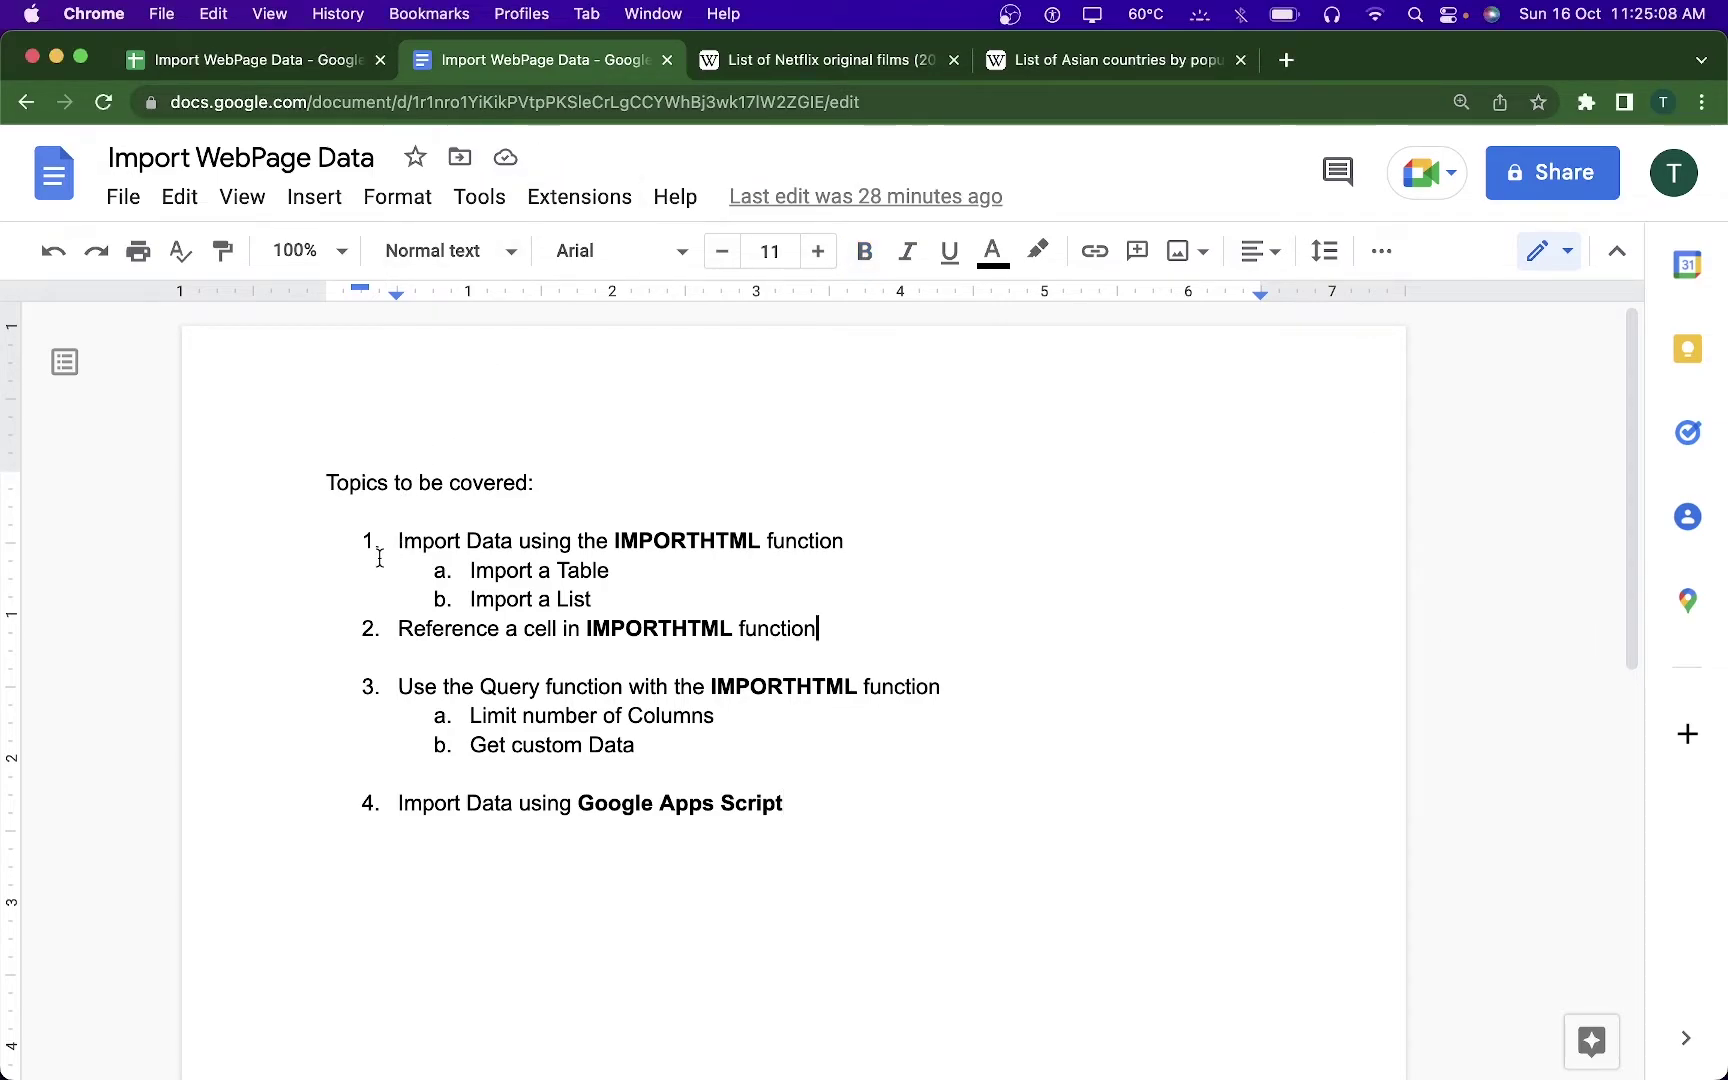
drag(400, 545, 776, 614)
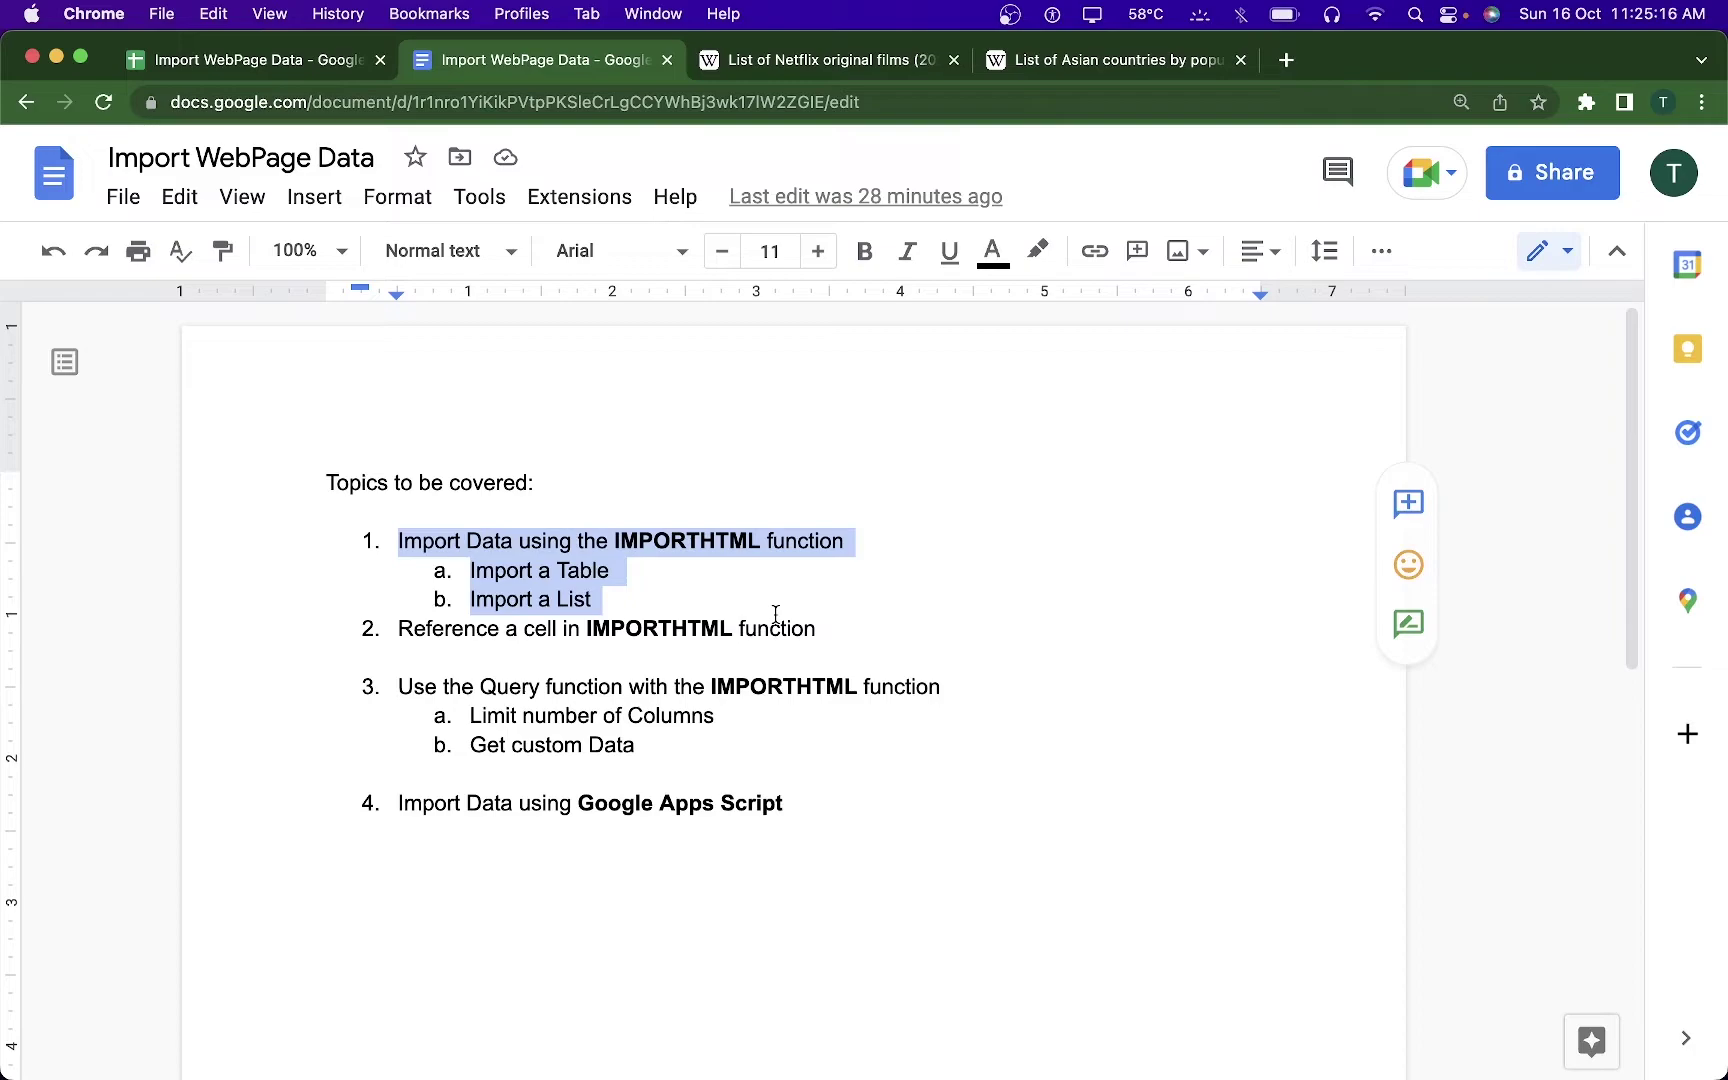
click(319, 57)
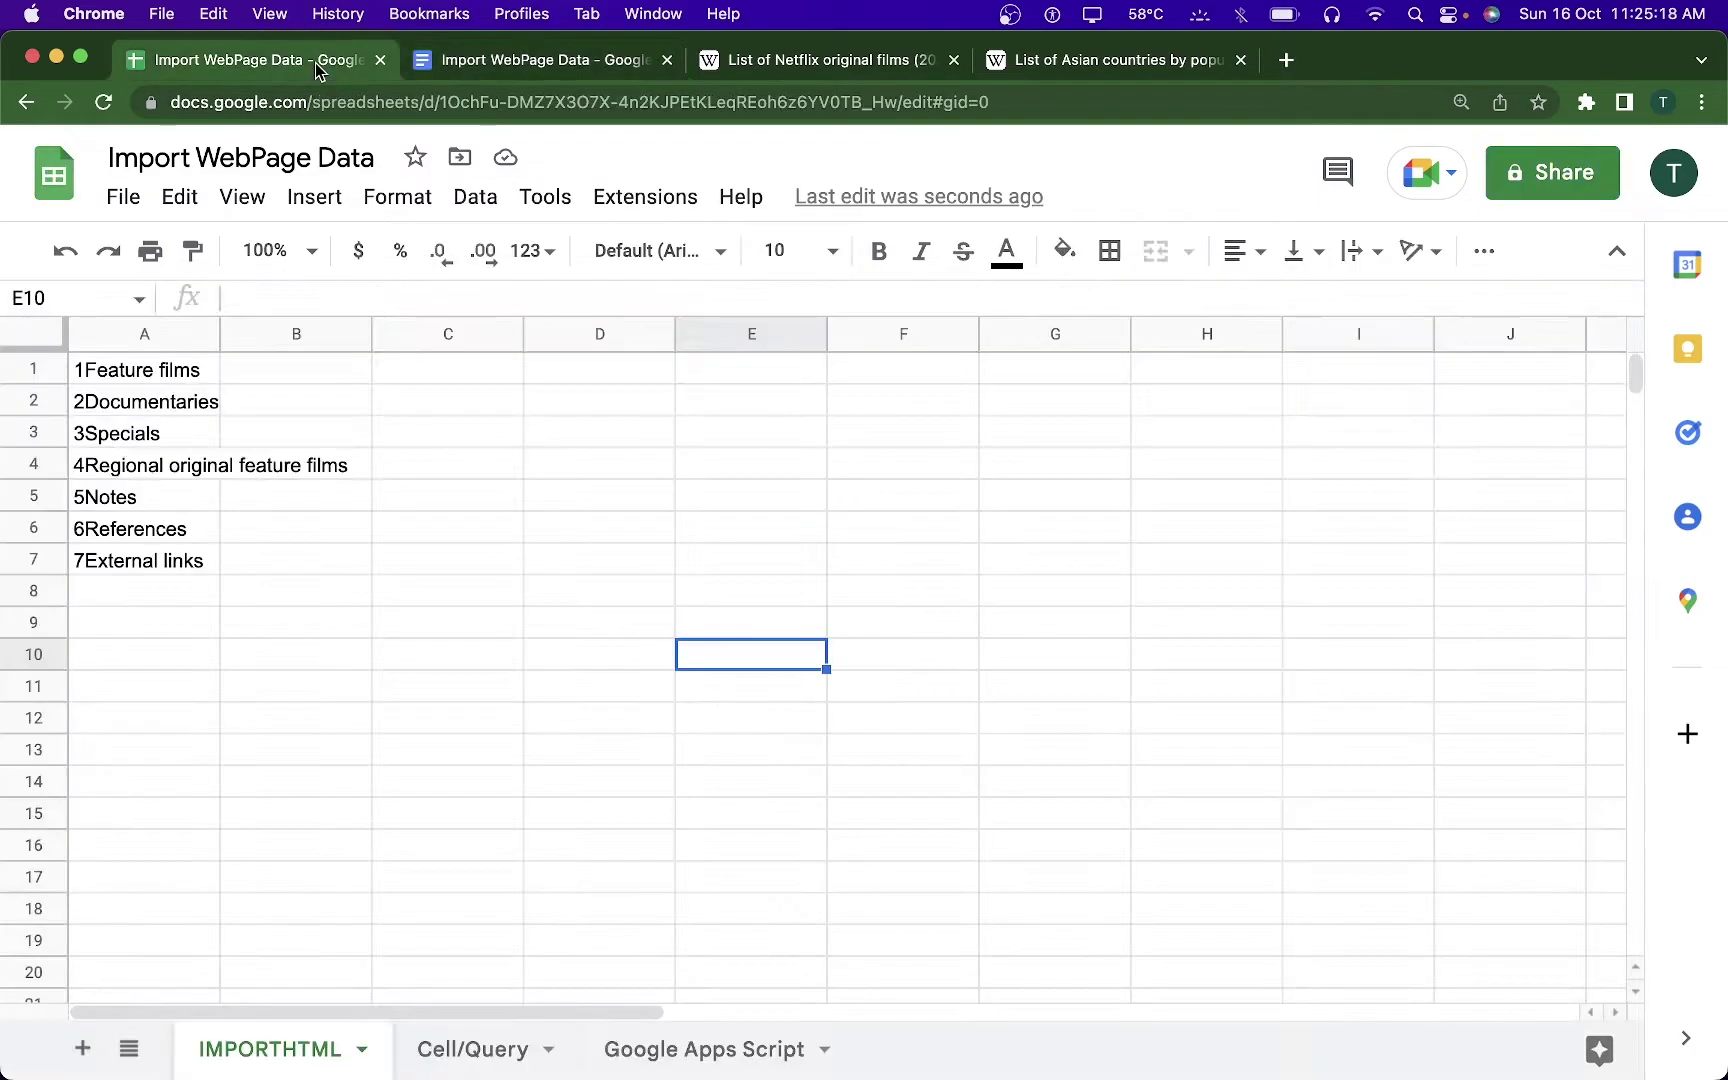
- Switch to the Cell/Query sheet and check its URL, query and index cells
click(530, 844)
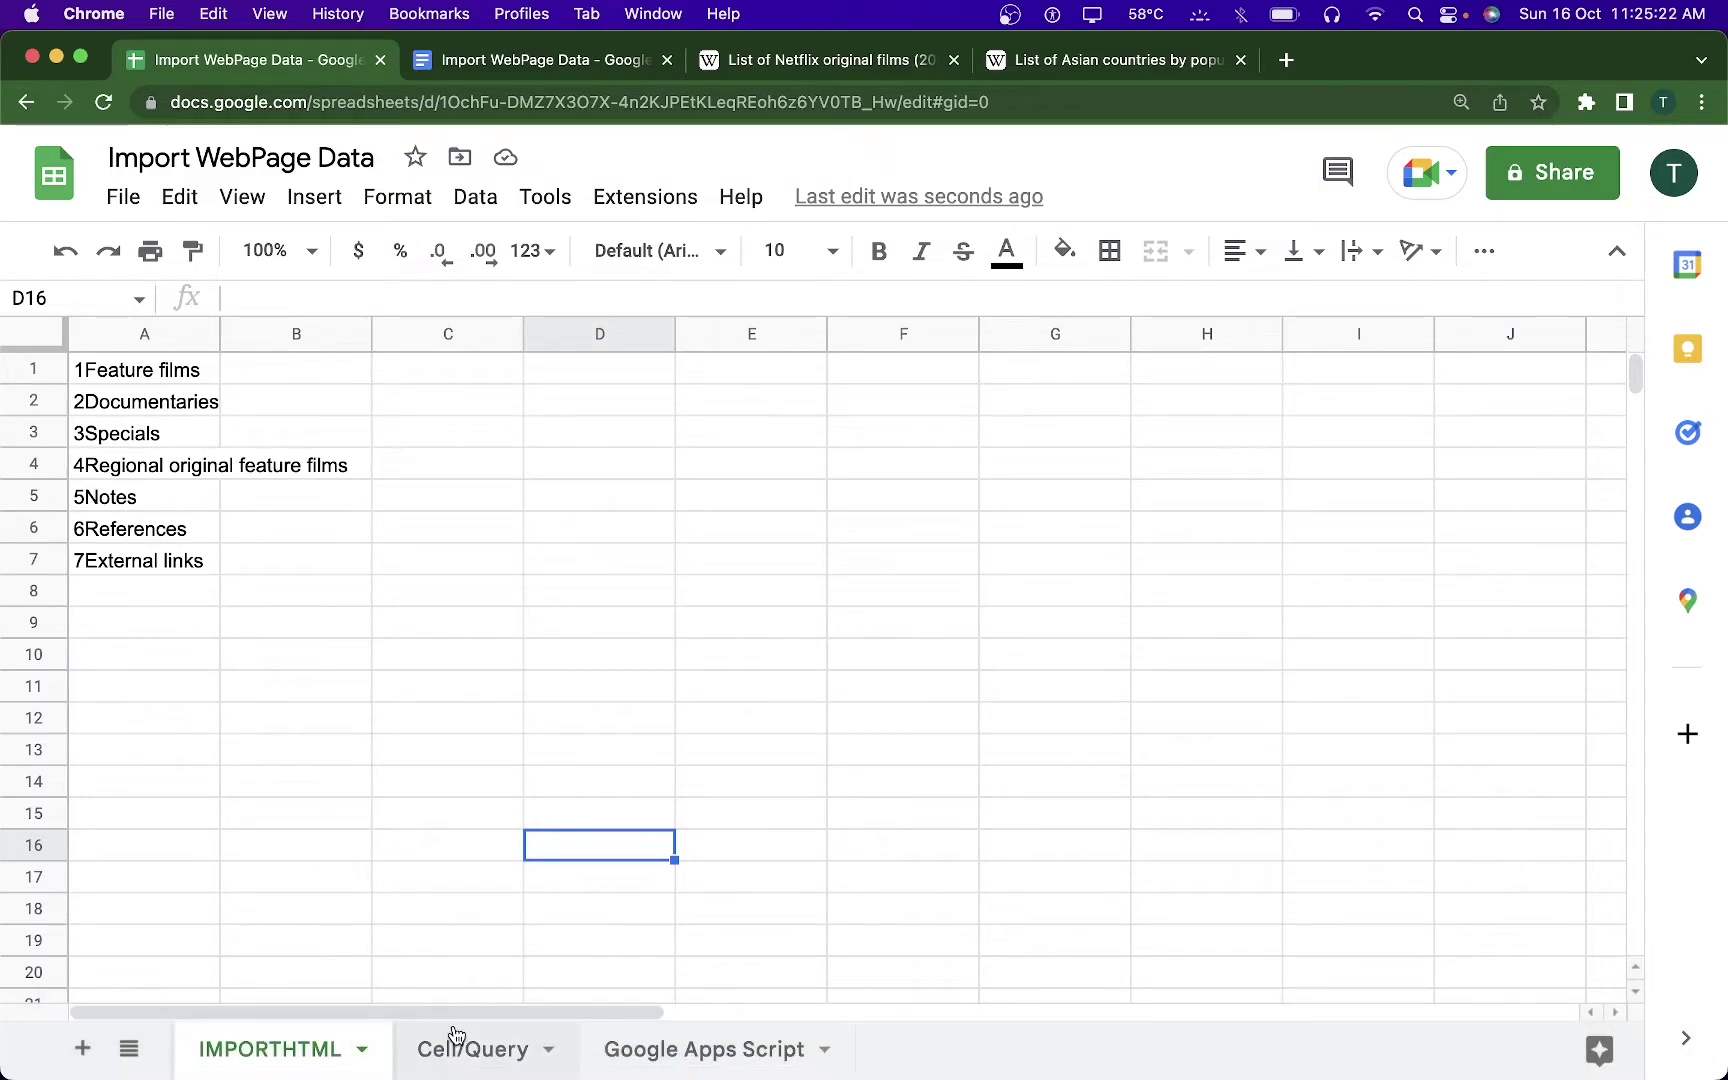
click(462, 1046)
click(237, 478)
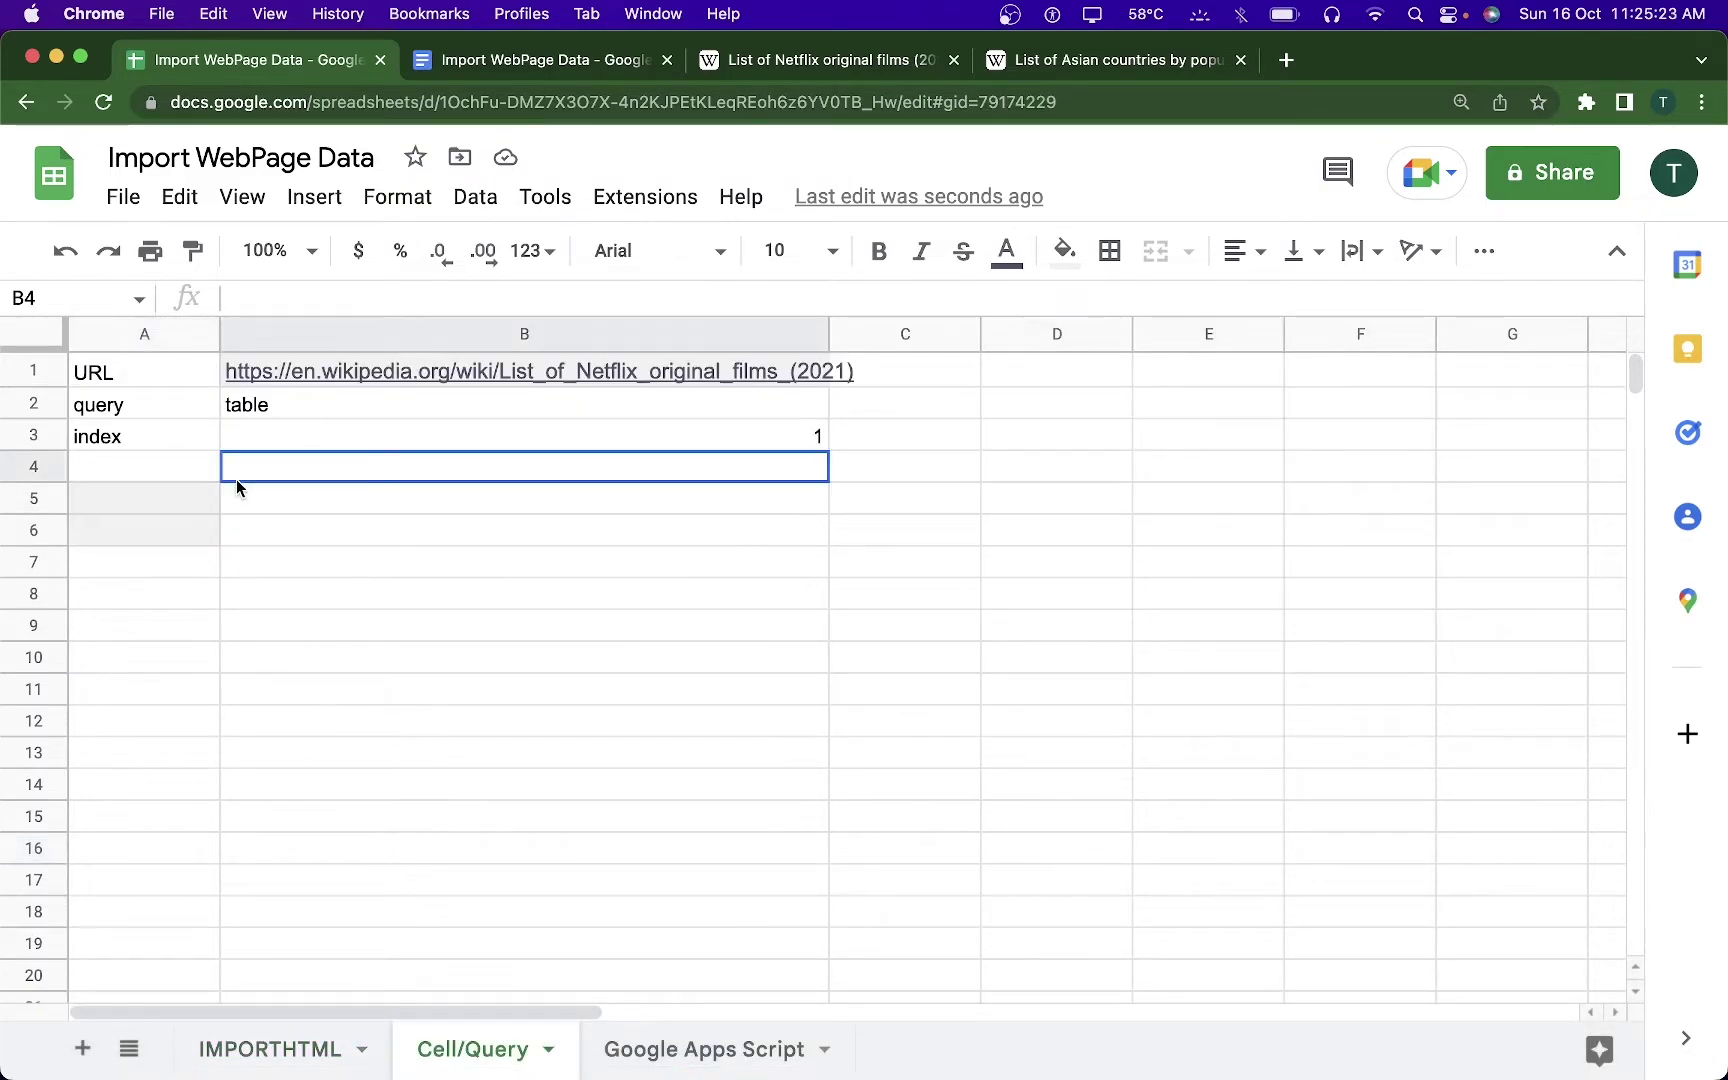
click(118, 380)
click(238, 373)
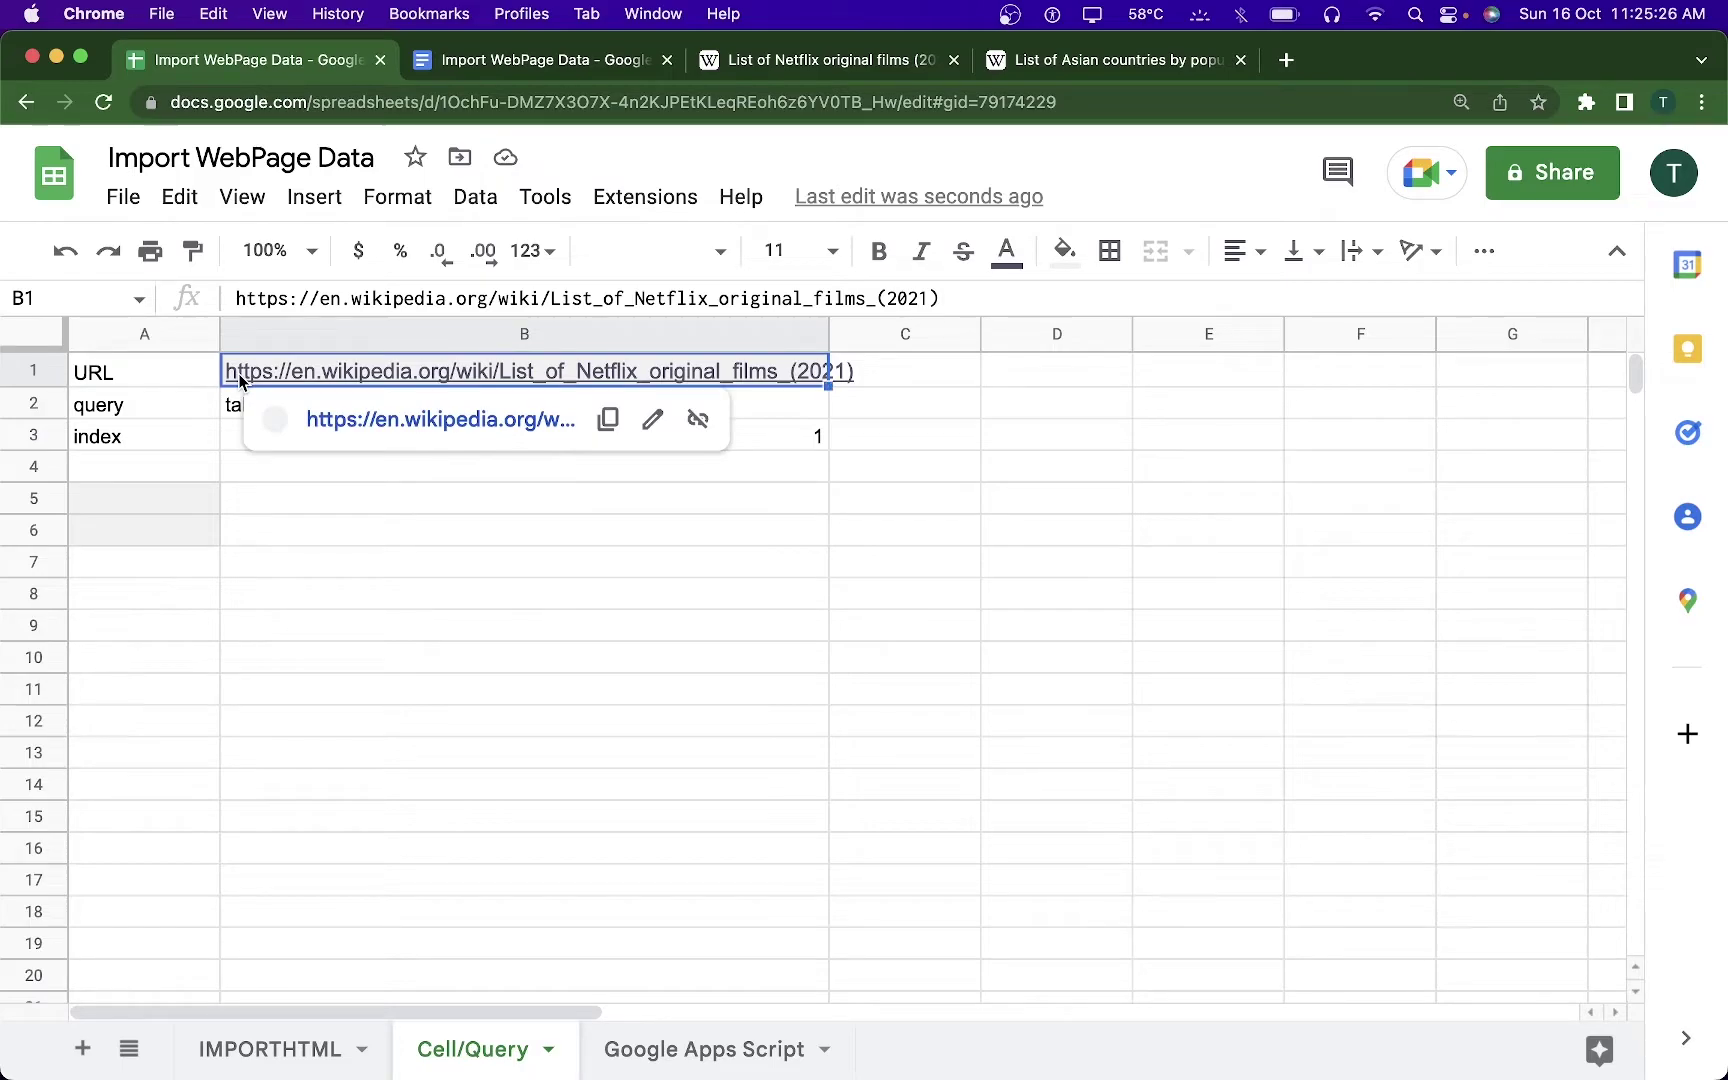
click(136, 406)
click(152, 448)
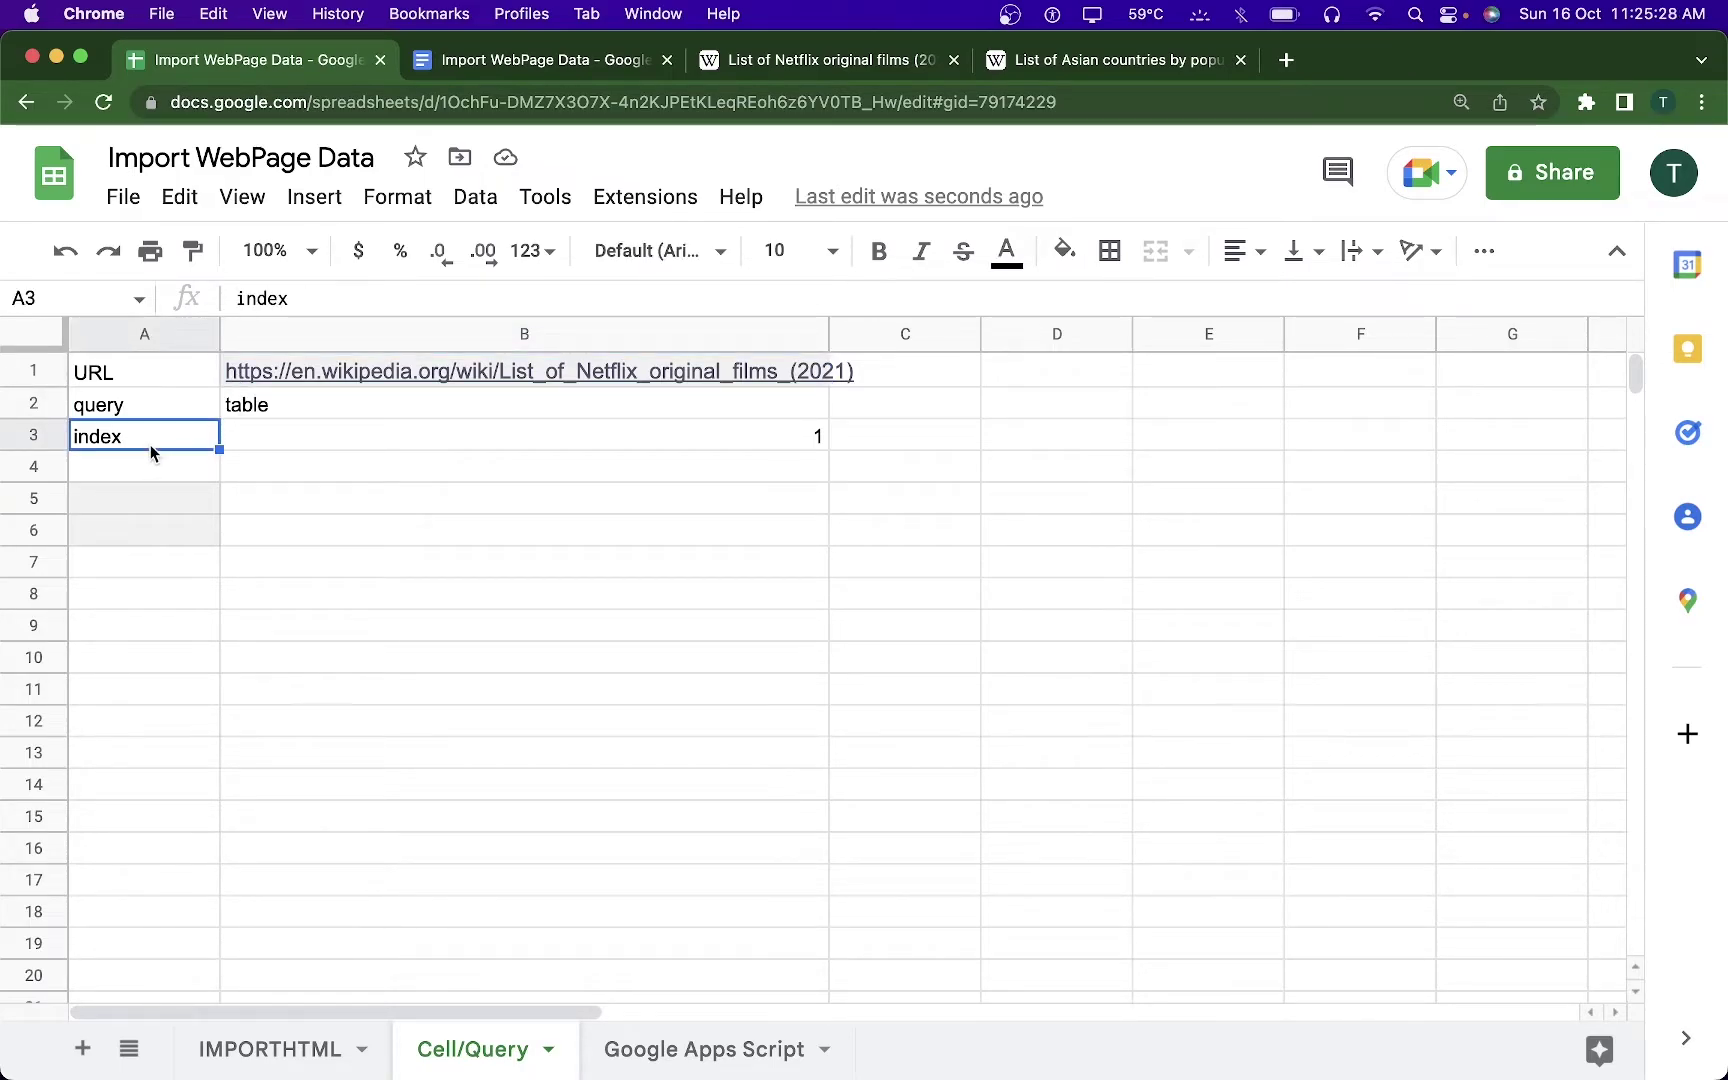
- Enter =IMPORTHTML(B1,B2,B3) in A5 to import the table using the cell references, and look over the imported rows
click(146, 497)
text(=import)
key(Down)
key(Down)
key(Down)
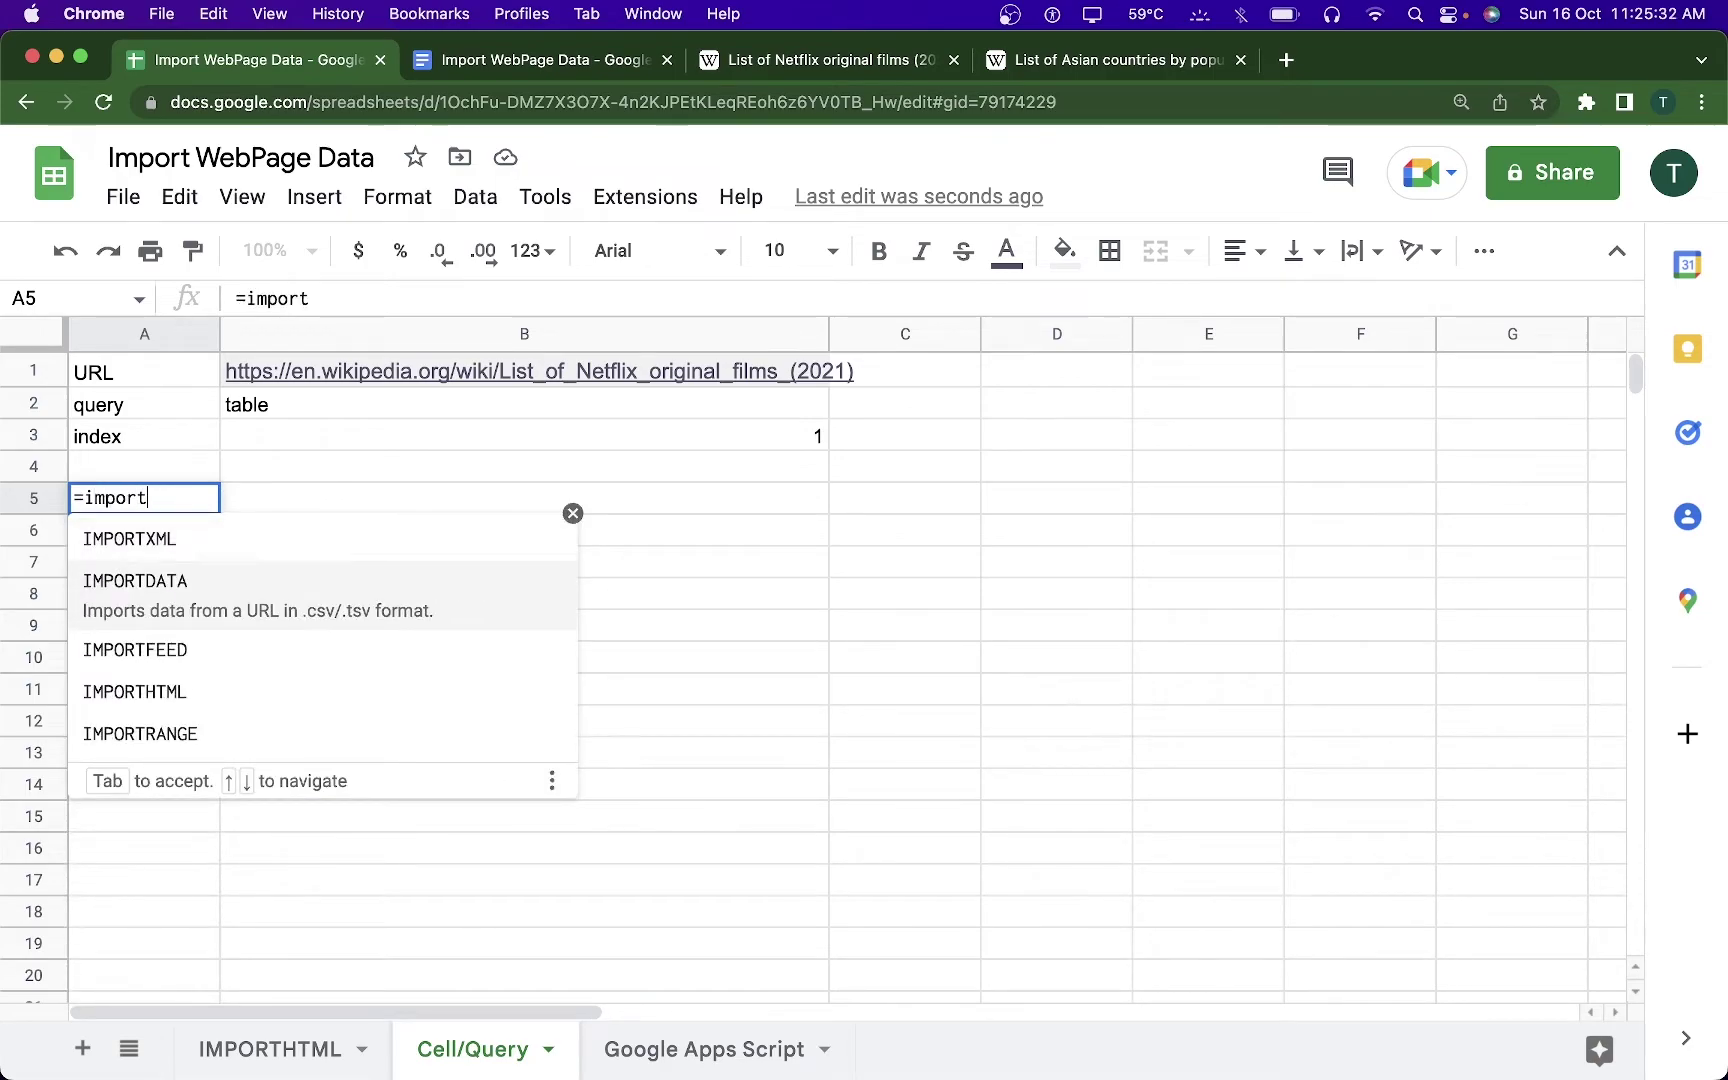
key(Tab)
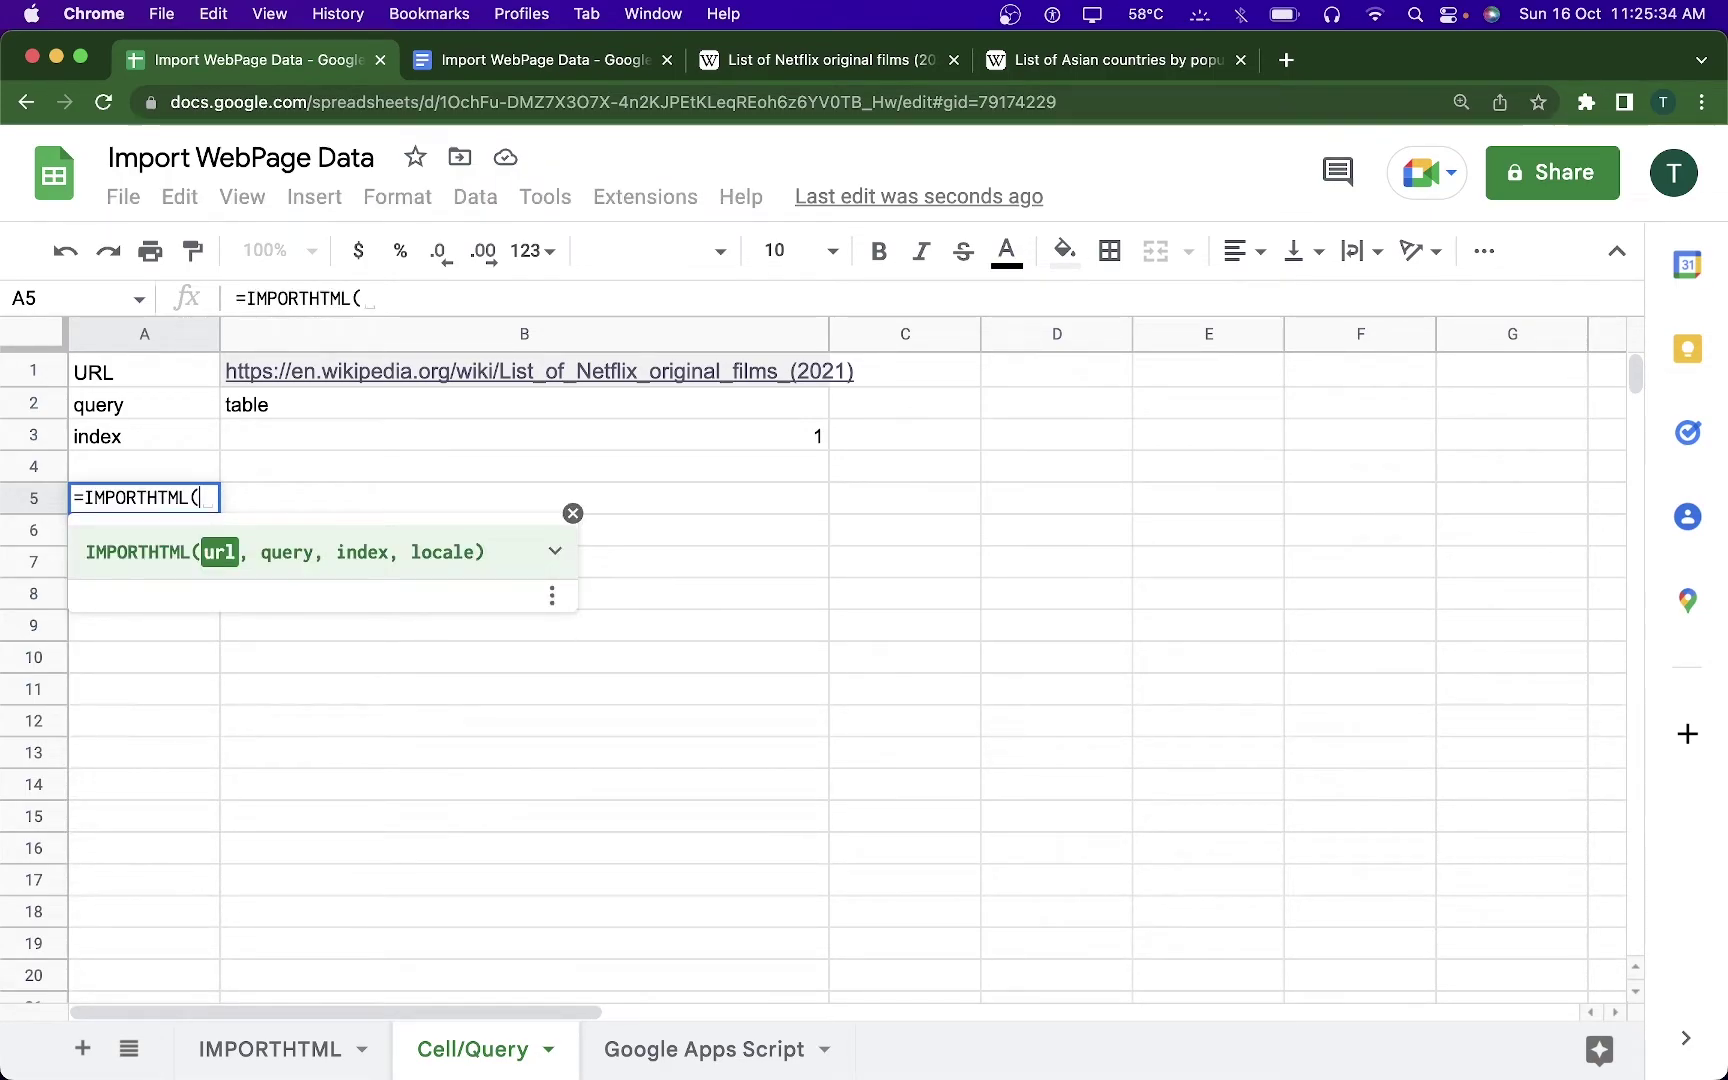
text(B1,B2,B3)
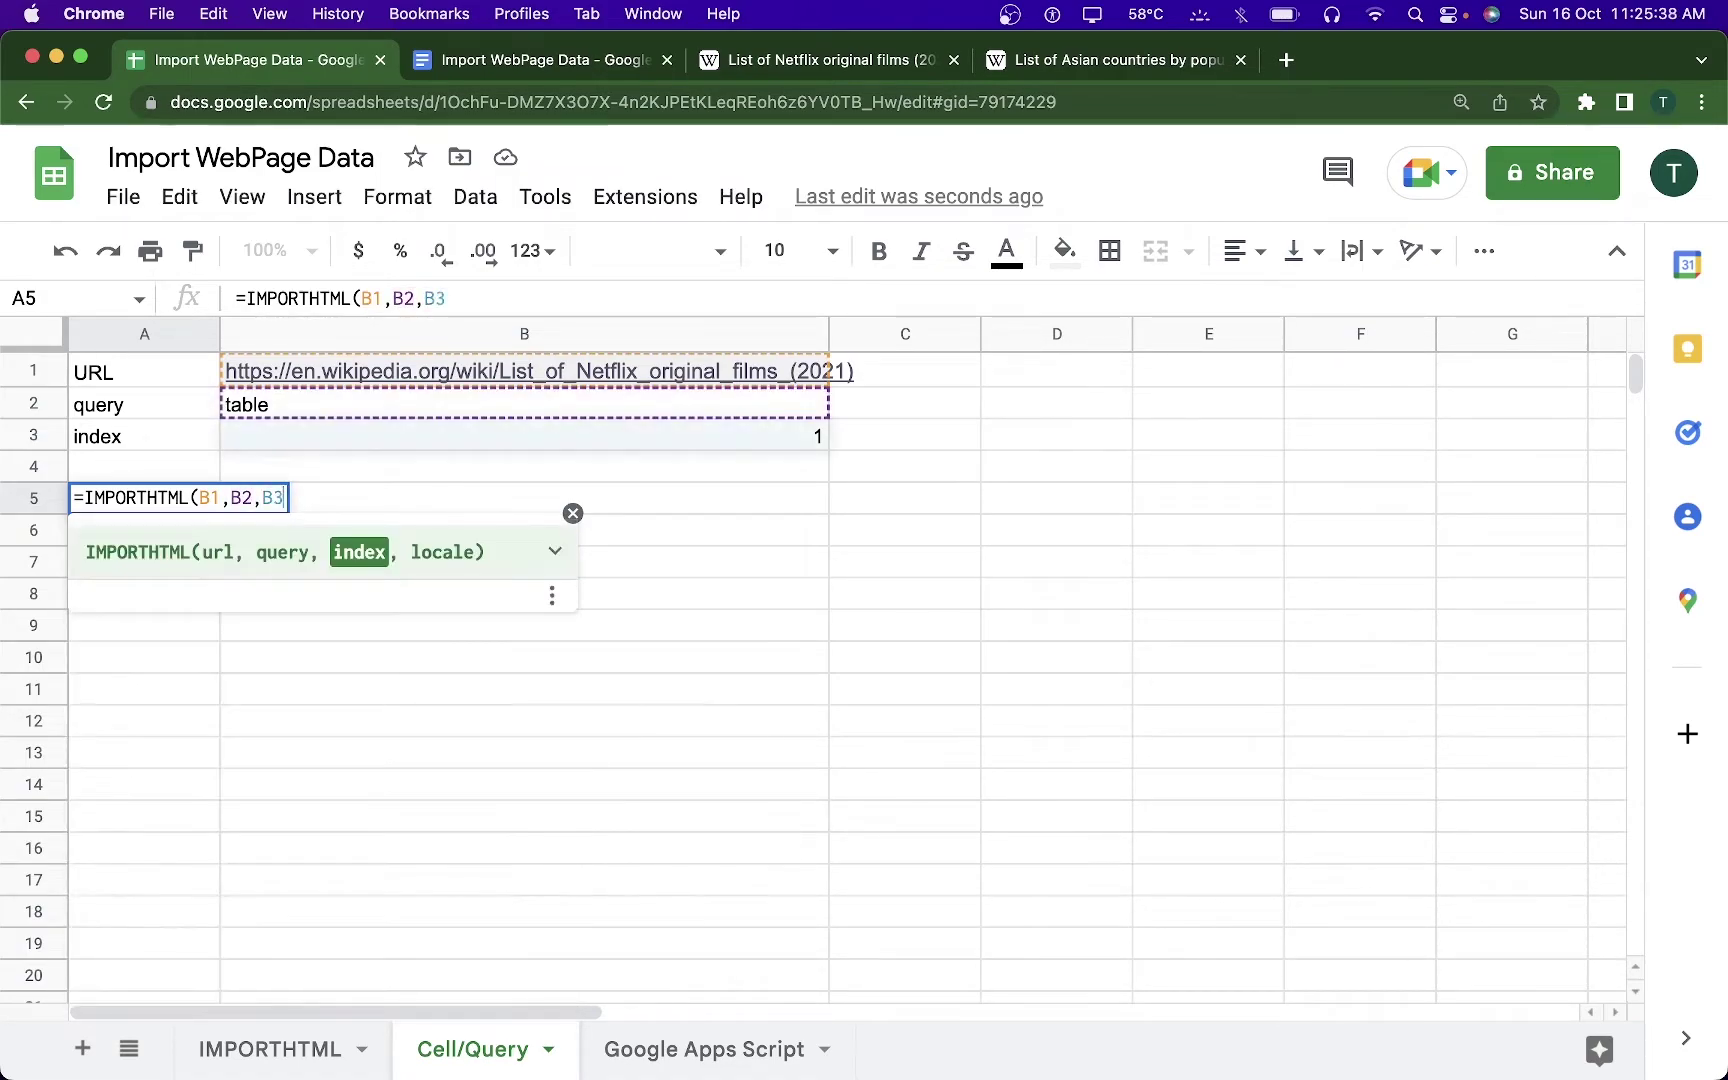
text())
key(Return)
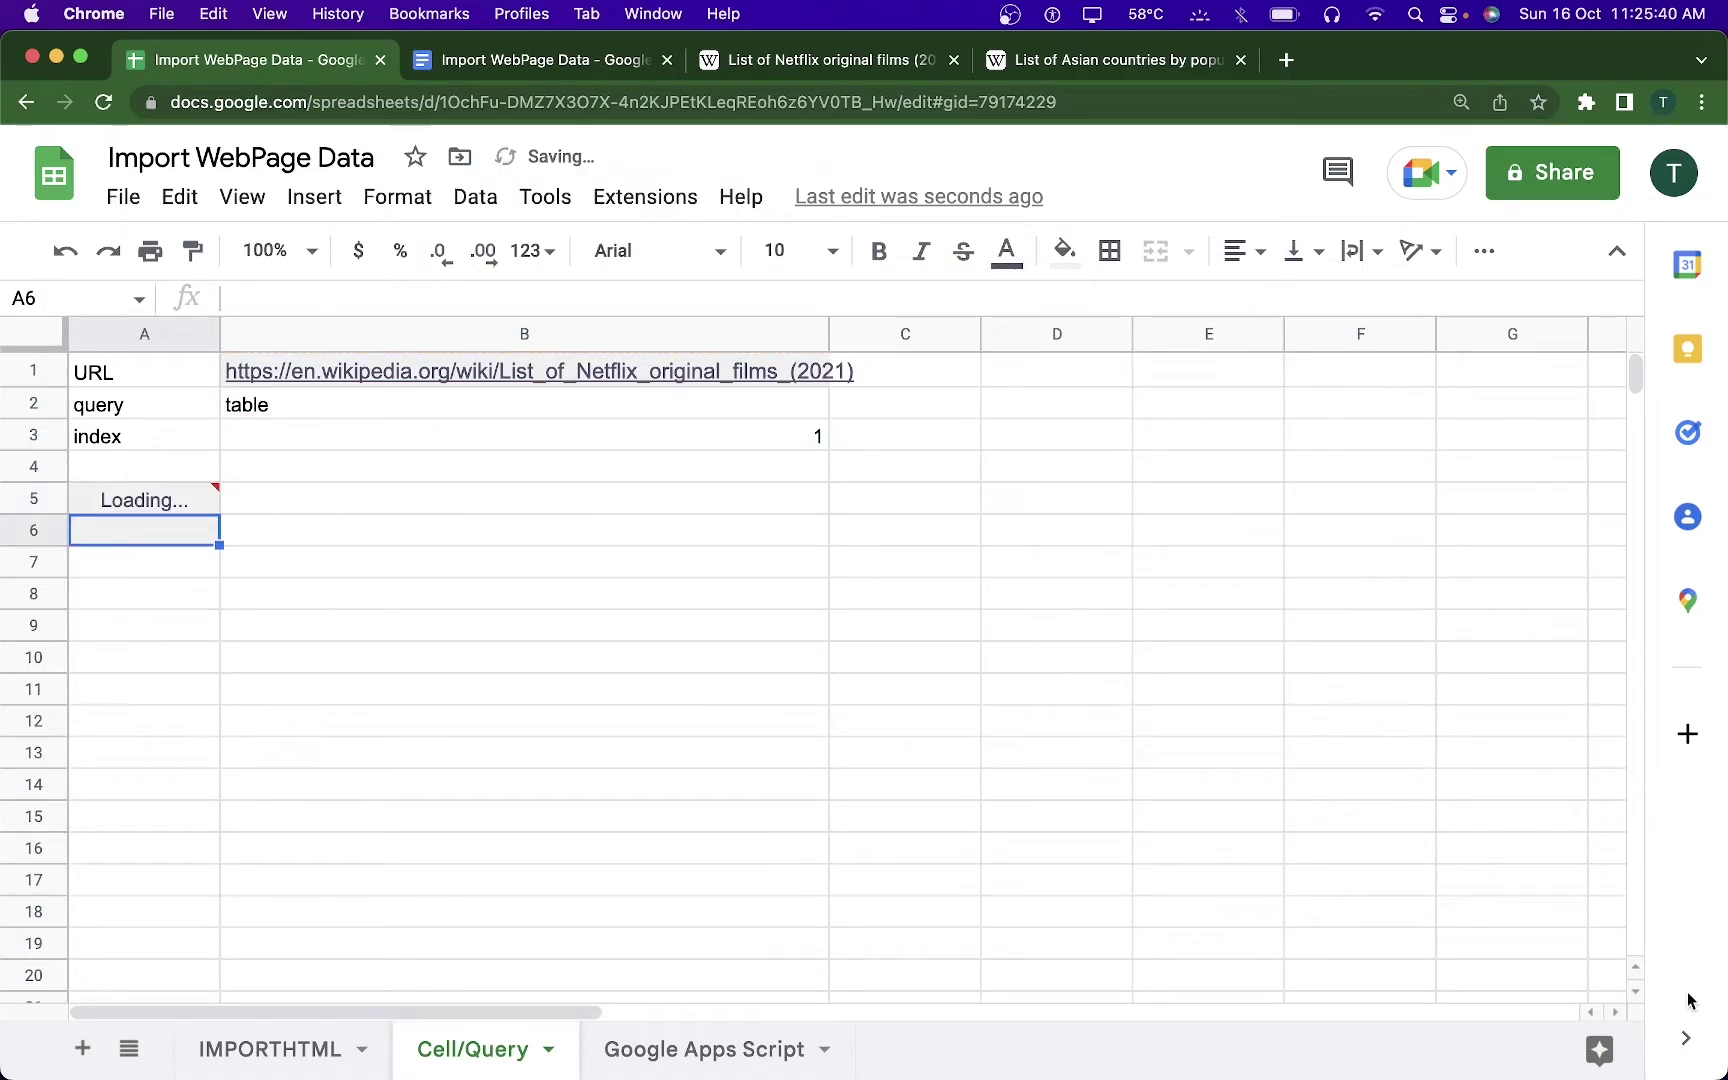
drag(200, 505, 1149, 987)
click(1080, 895)
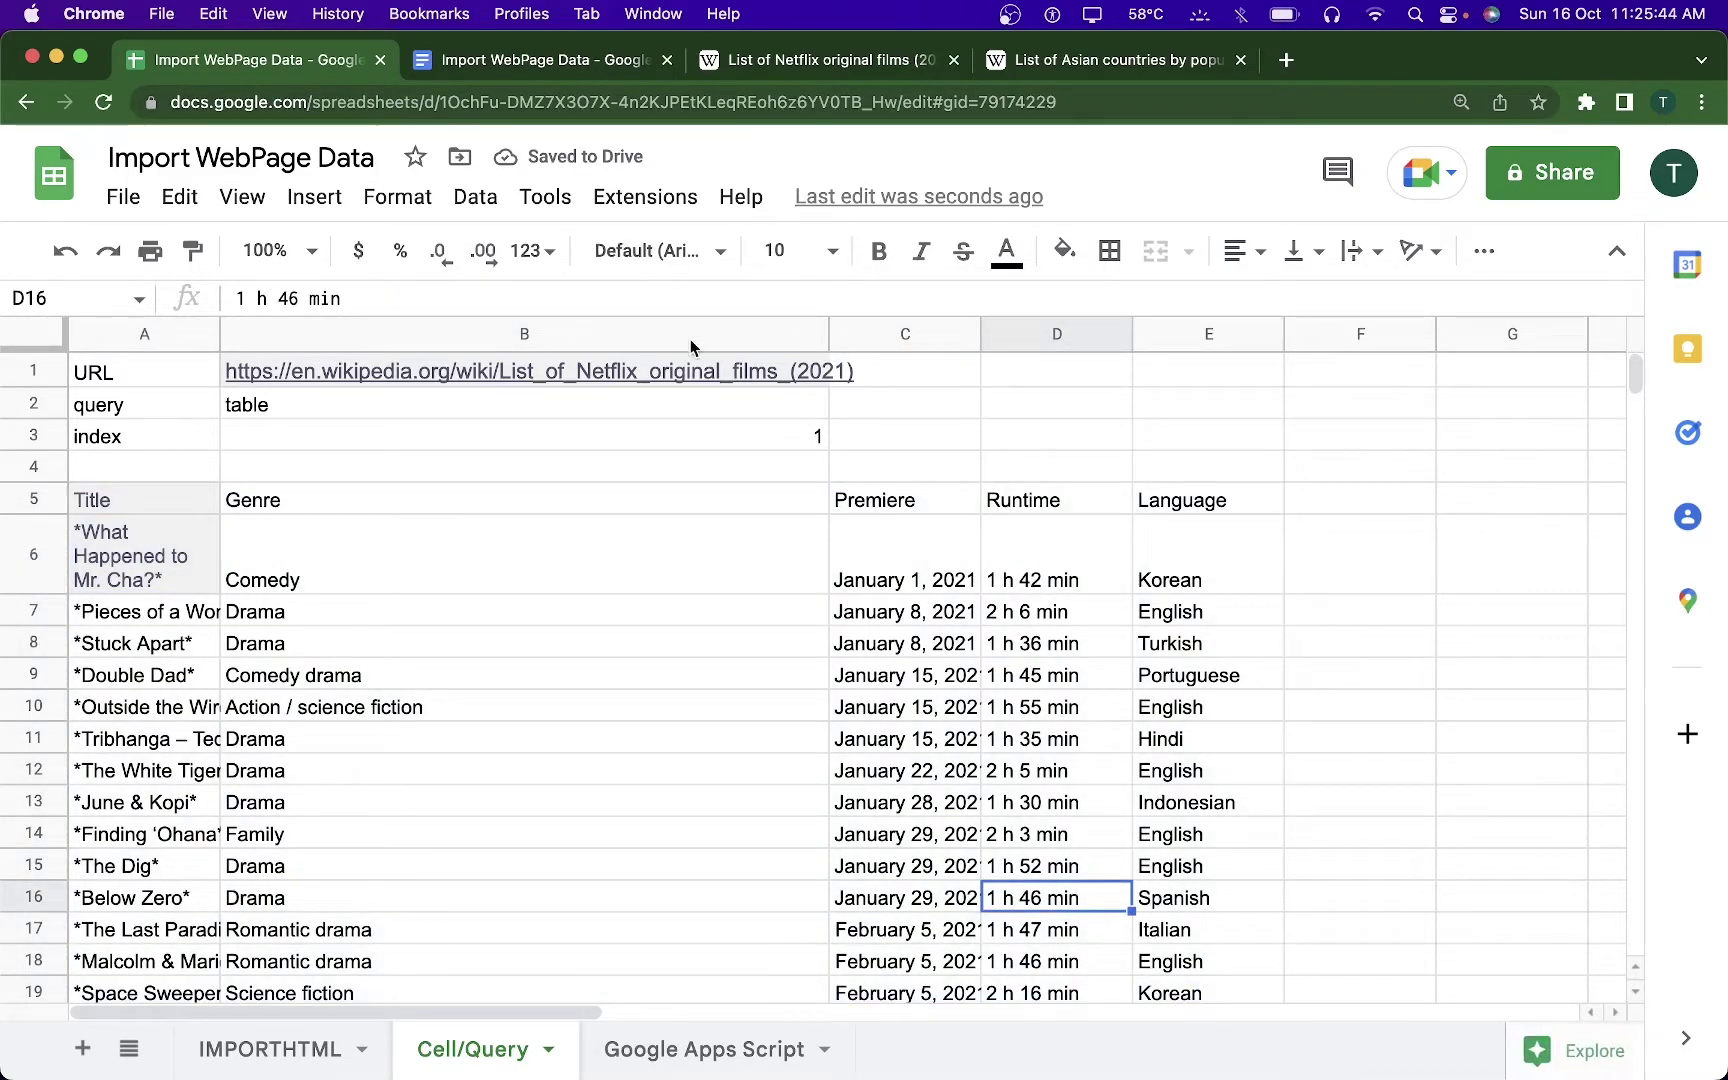
- Review topic 2 on cell references in the outline document and relate it to the input cells A1:B3 in the spreadsheet
click(510, 60)
drag(399, 628, 829, 648)
click(829, 652)
click(255, 60)
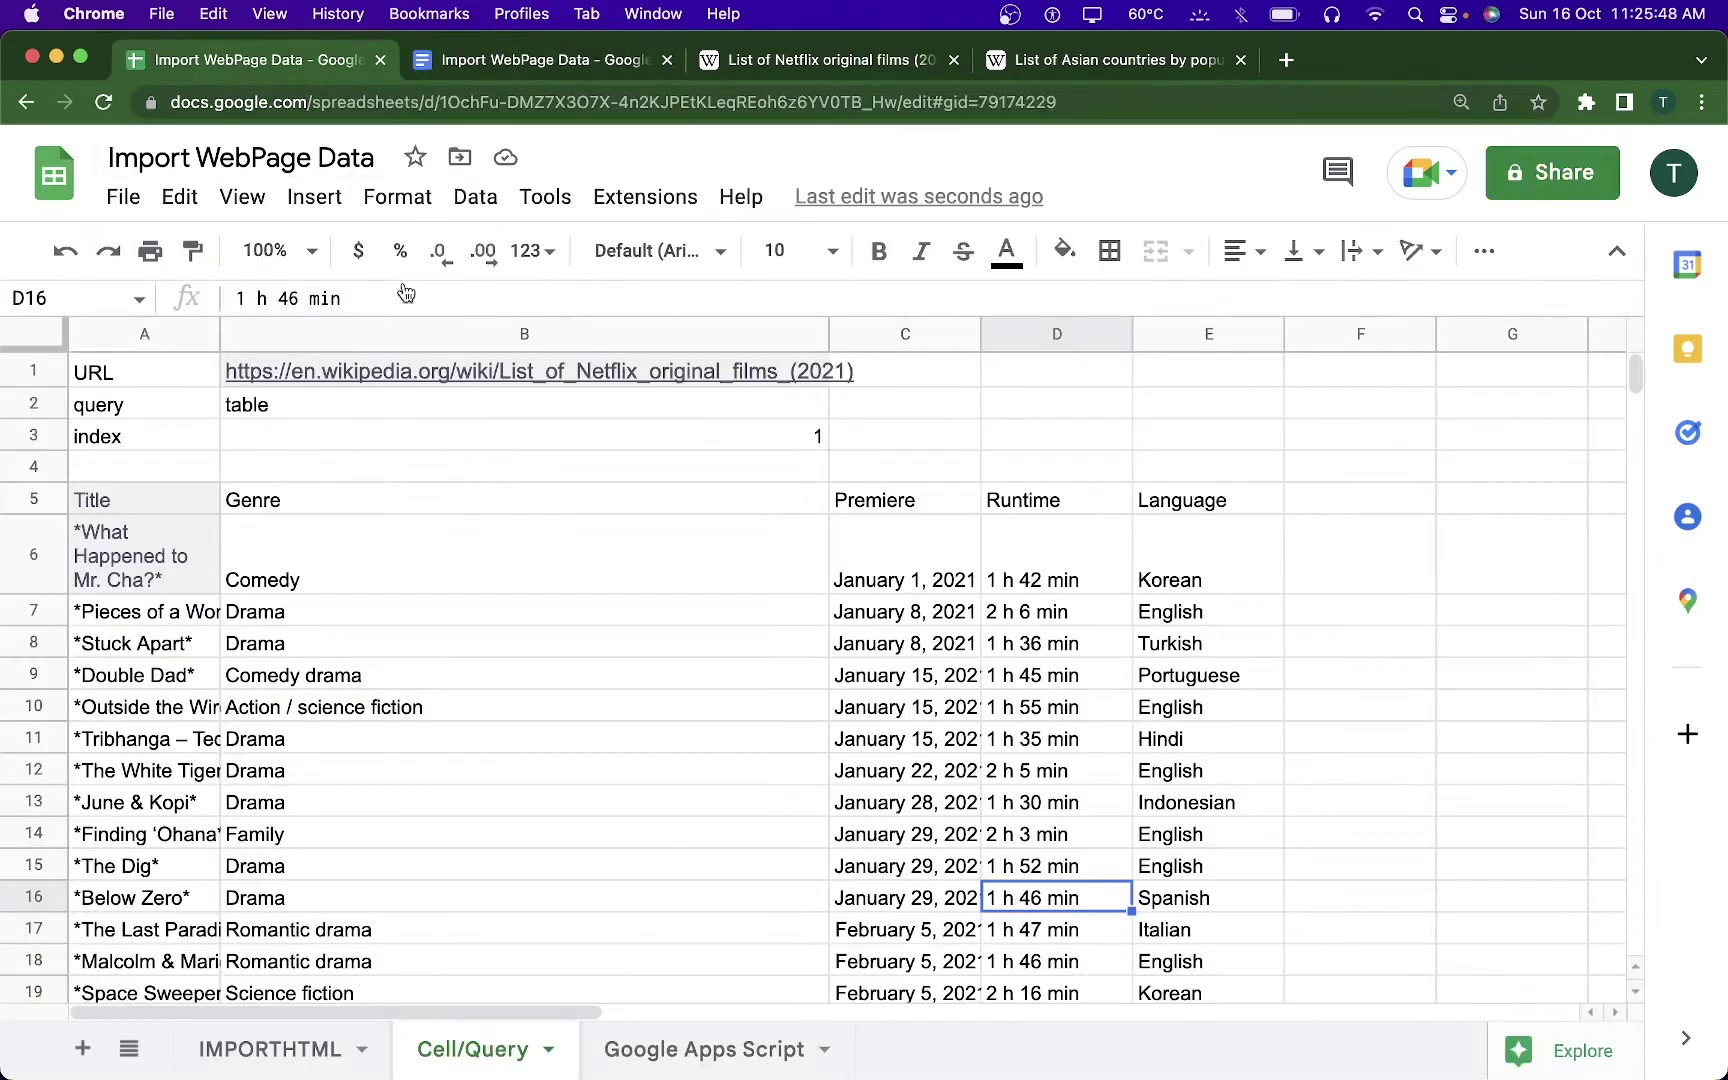
drag(145, 375, 566, 454)
click(651, 432)
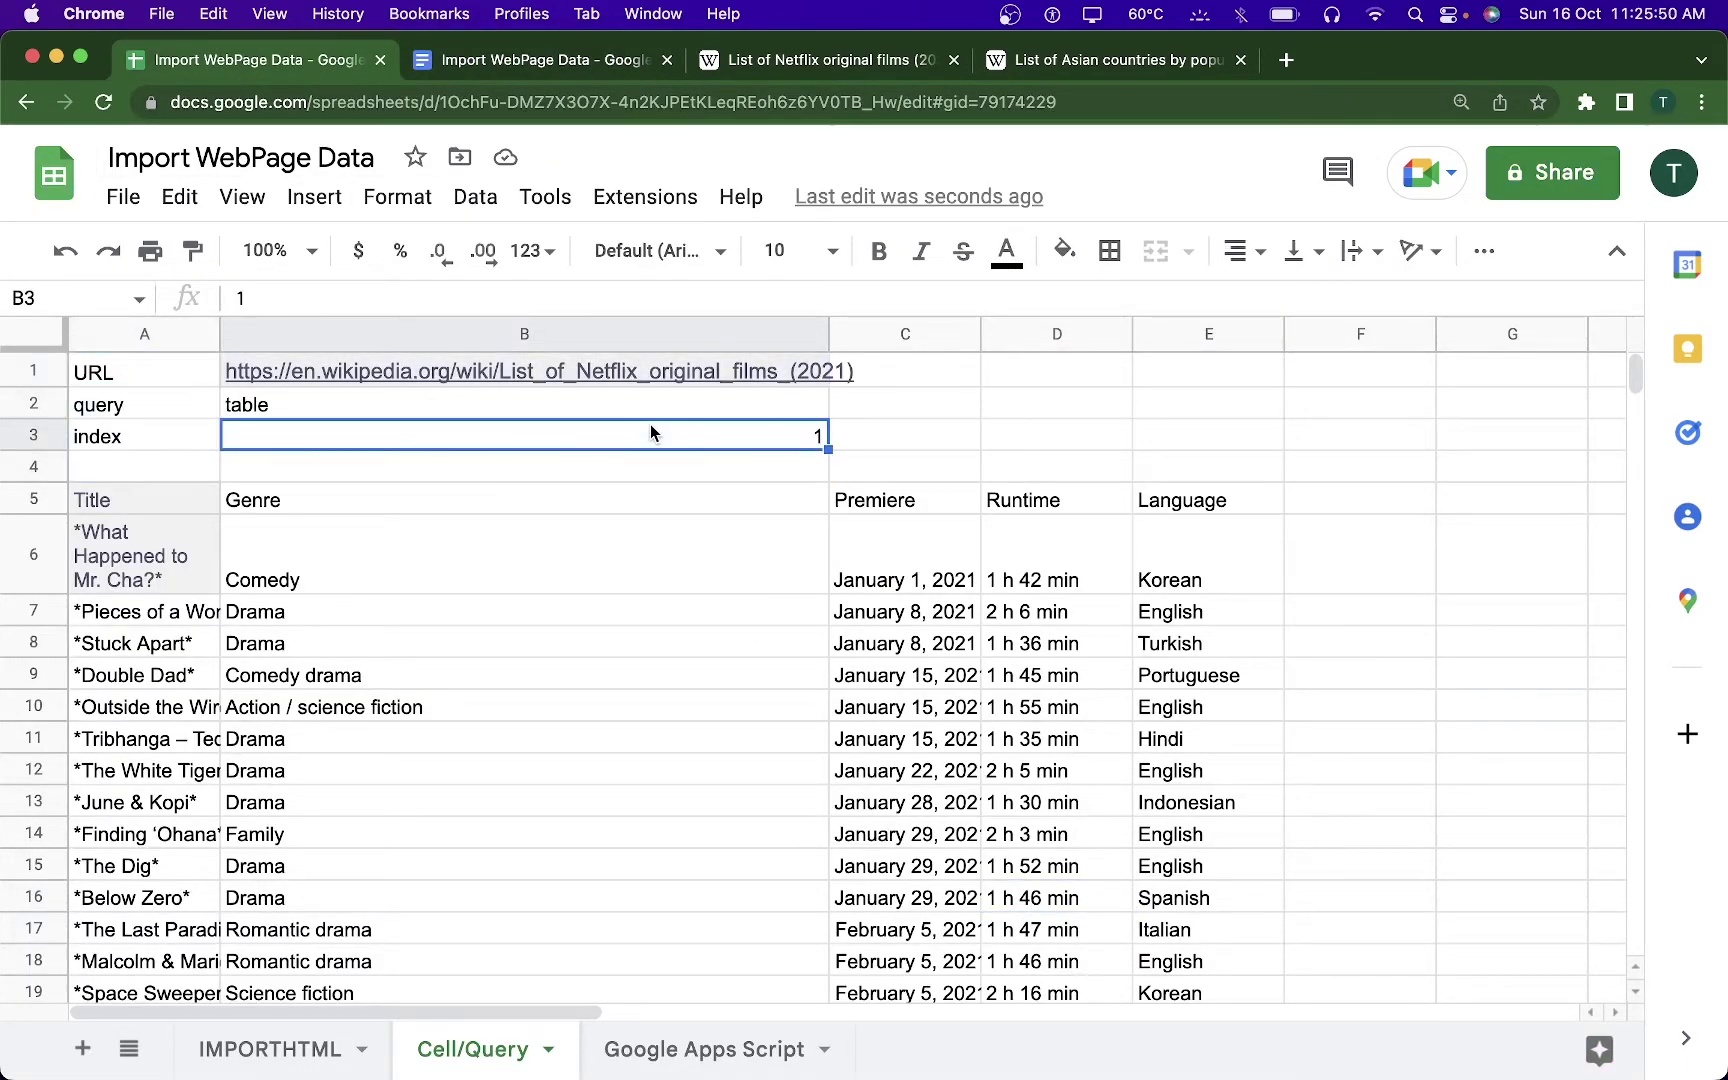
mouse_move(512, 388)
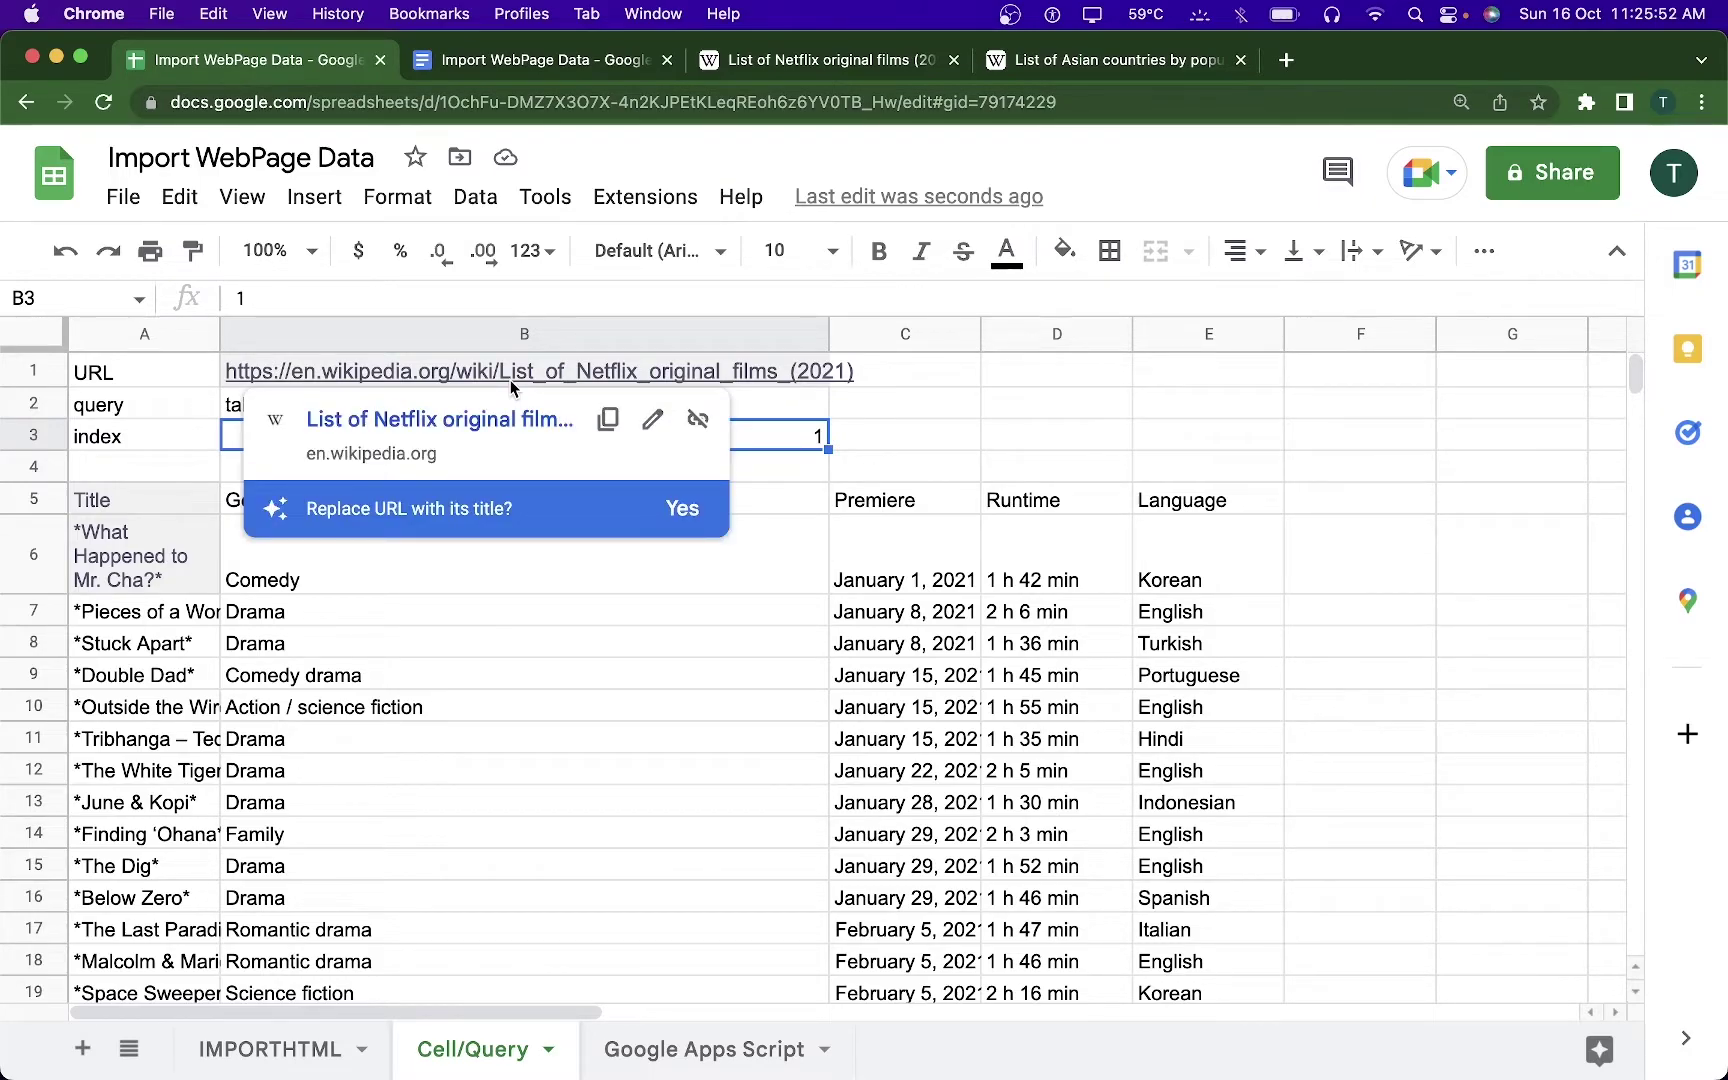
click(514, 376)
click(1016, 442)
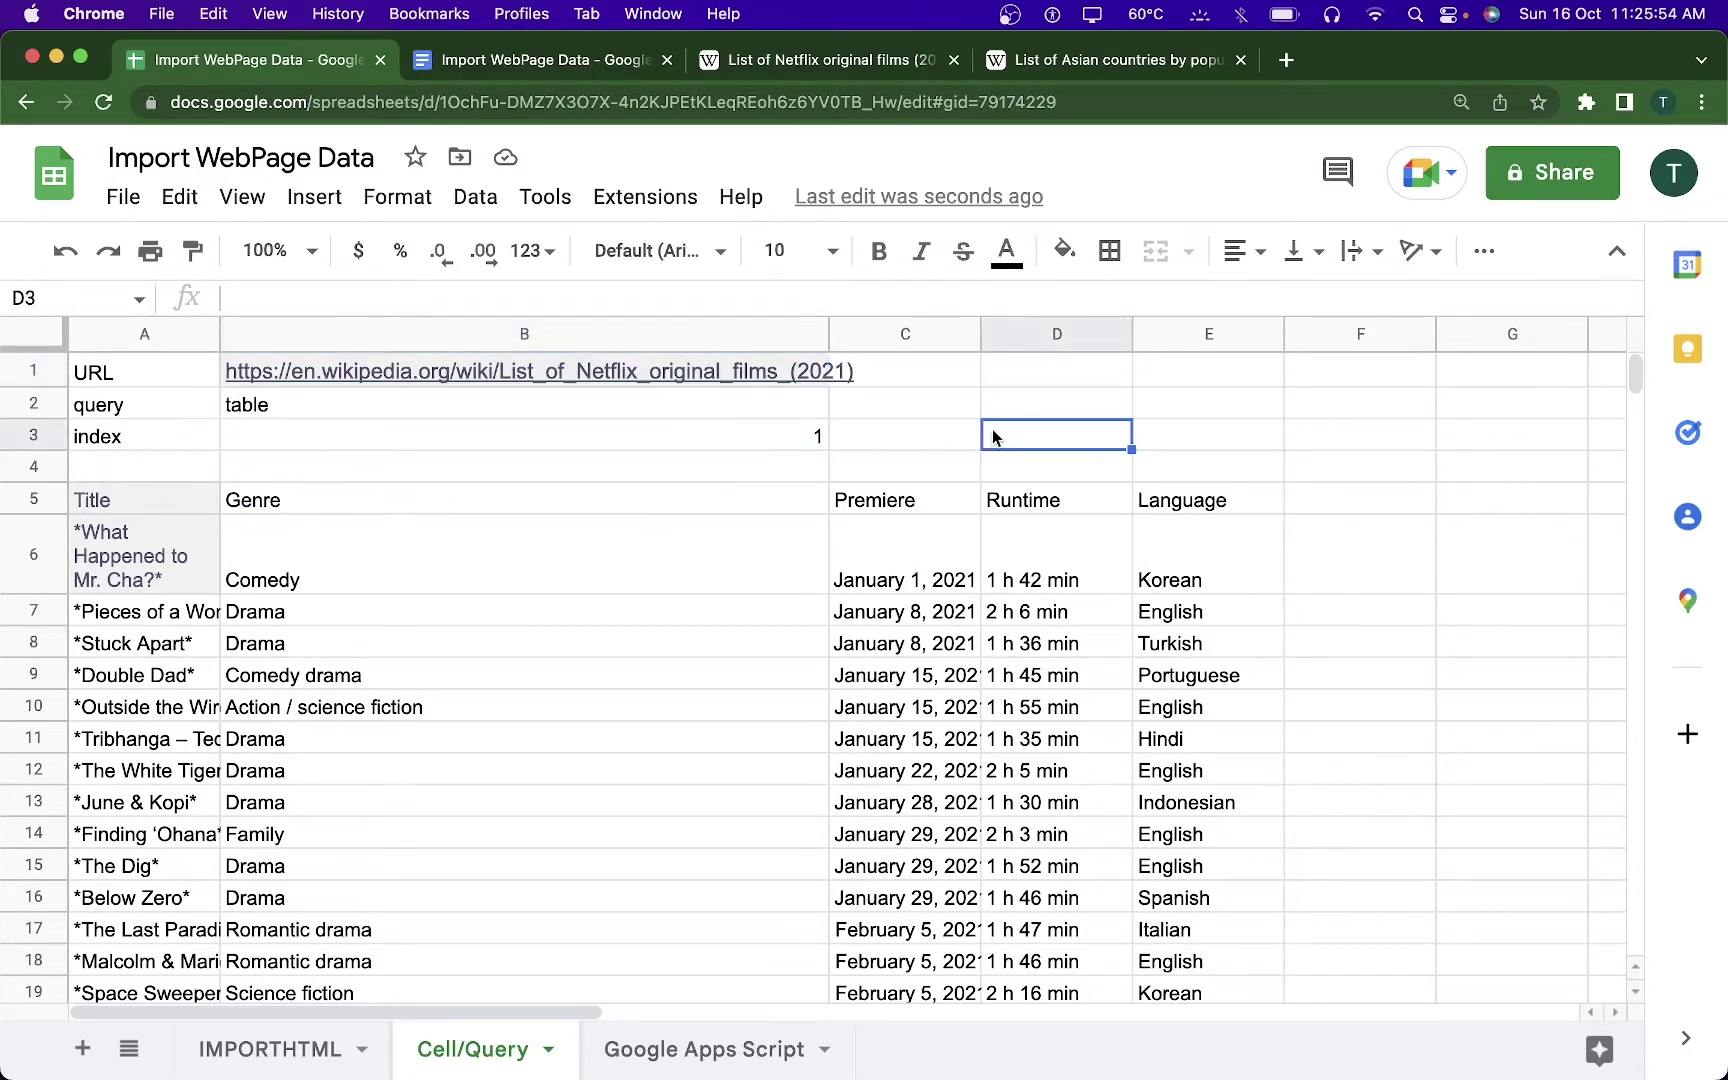
- Fit the width of column B to the URL in B1
double_click(829, 333)
click(752, 376)
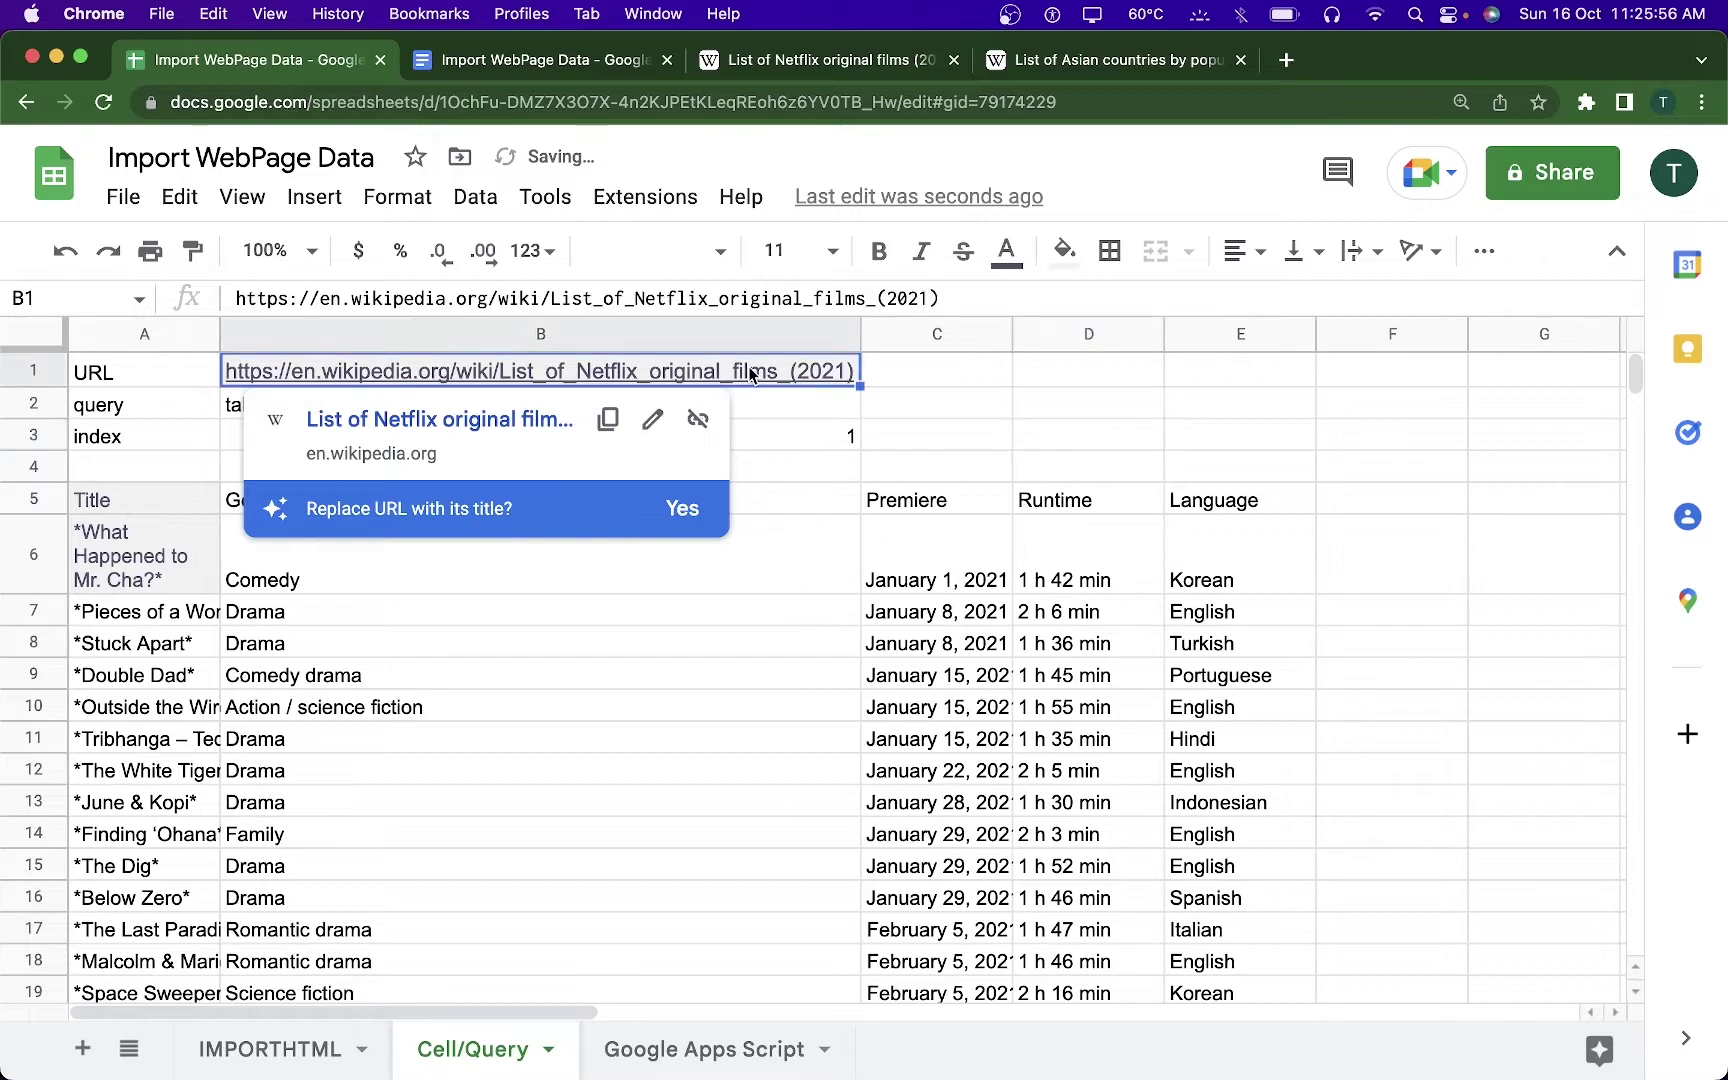
click(950, 410)
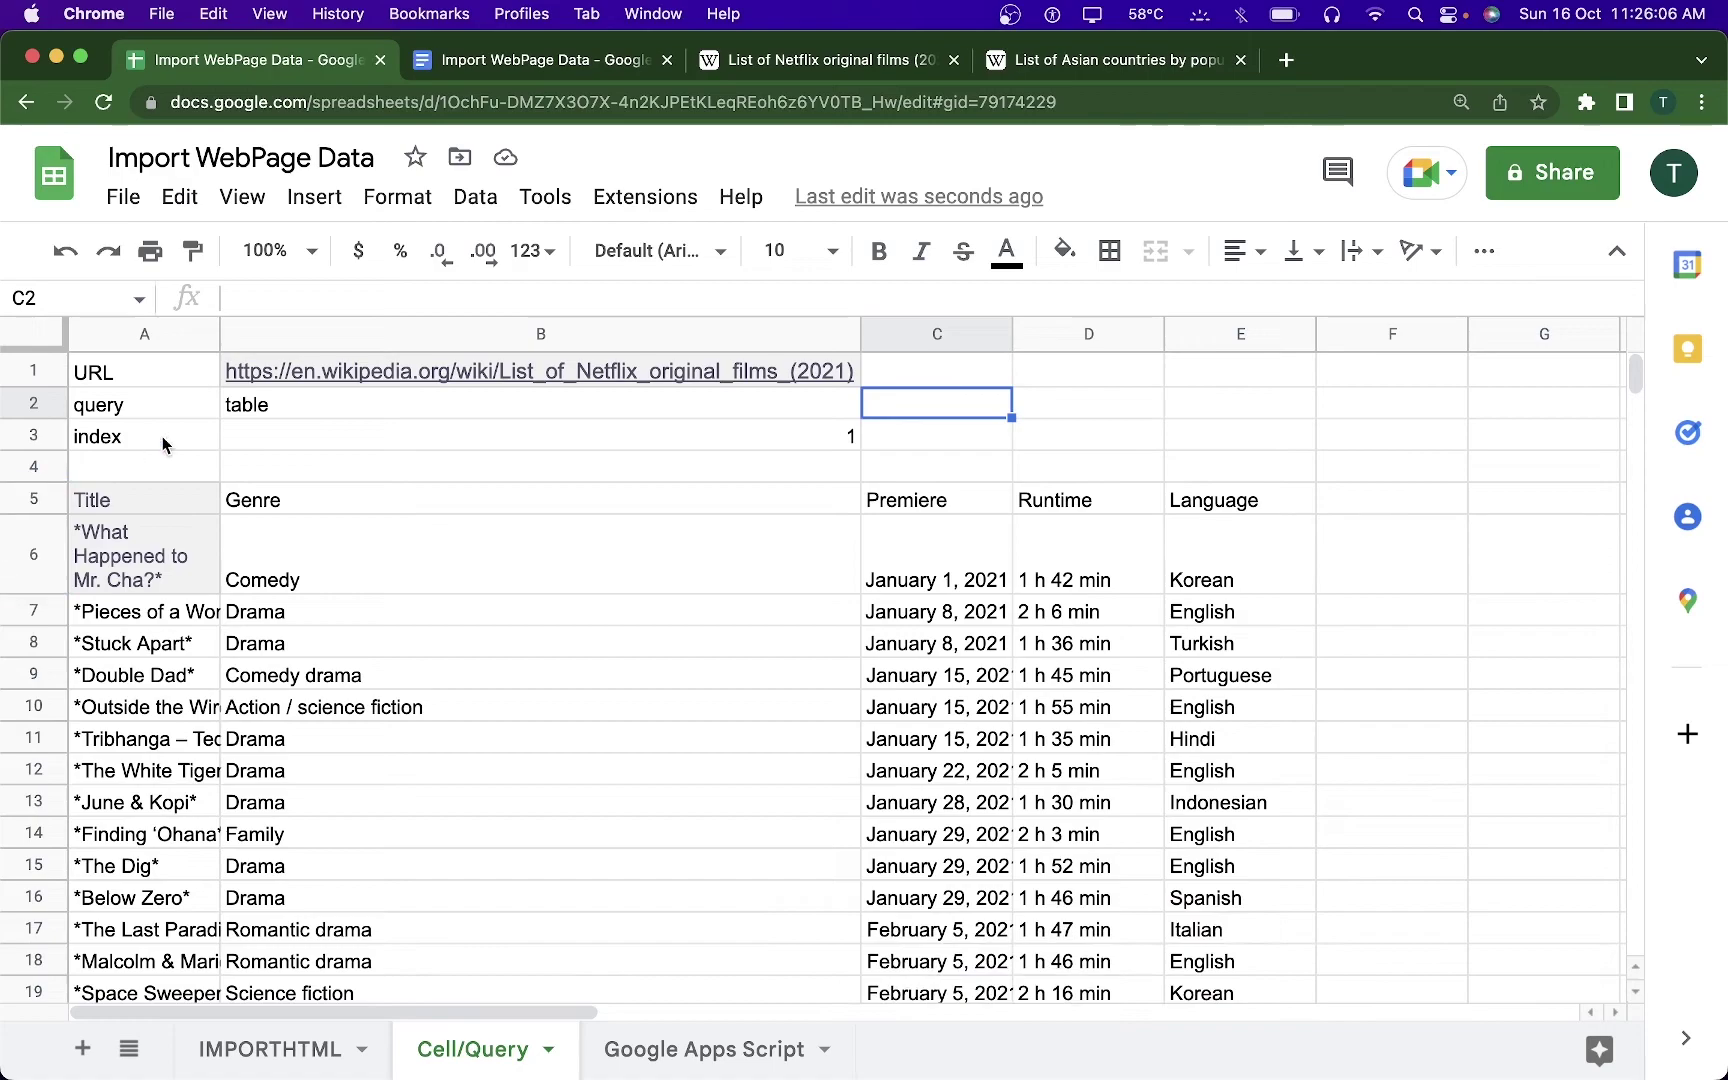
- Review topic 3 on using the Query function with IMPORTHTML in the outline document, and return to the spreadsheet
click(525, 60)
click(410, 668)
drag(395, 690, 737, 744)
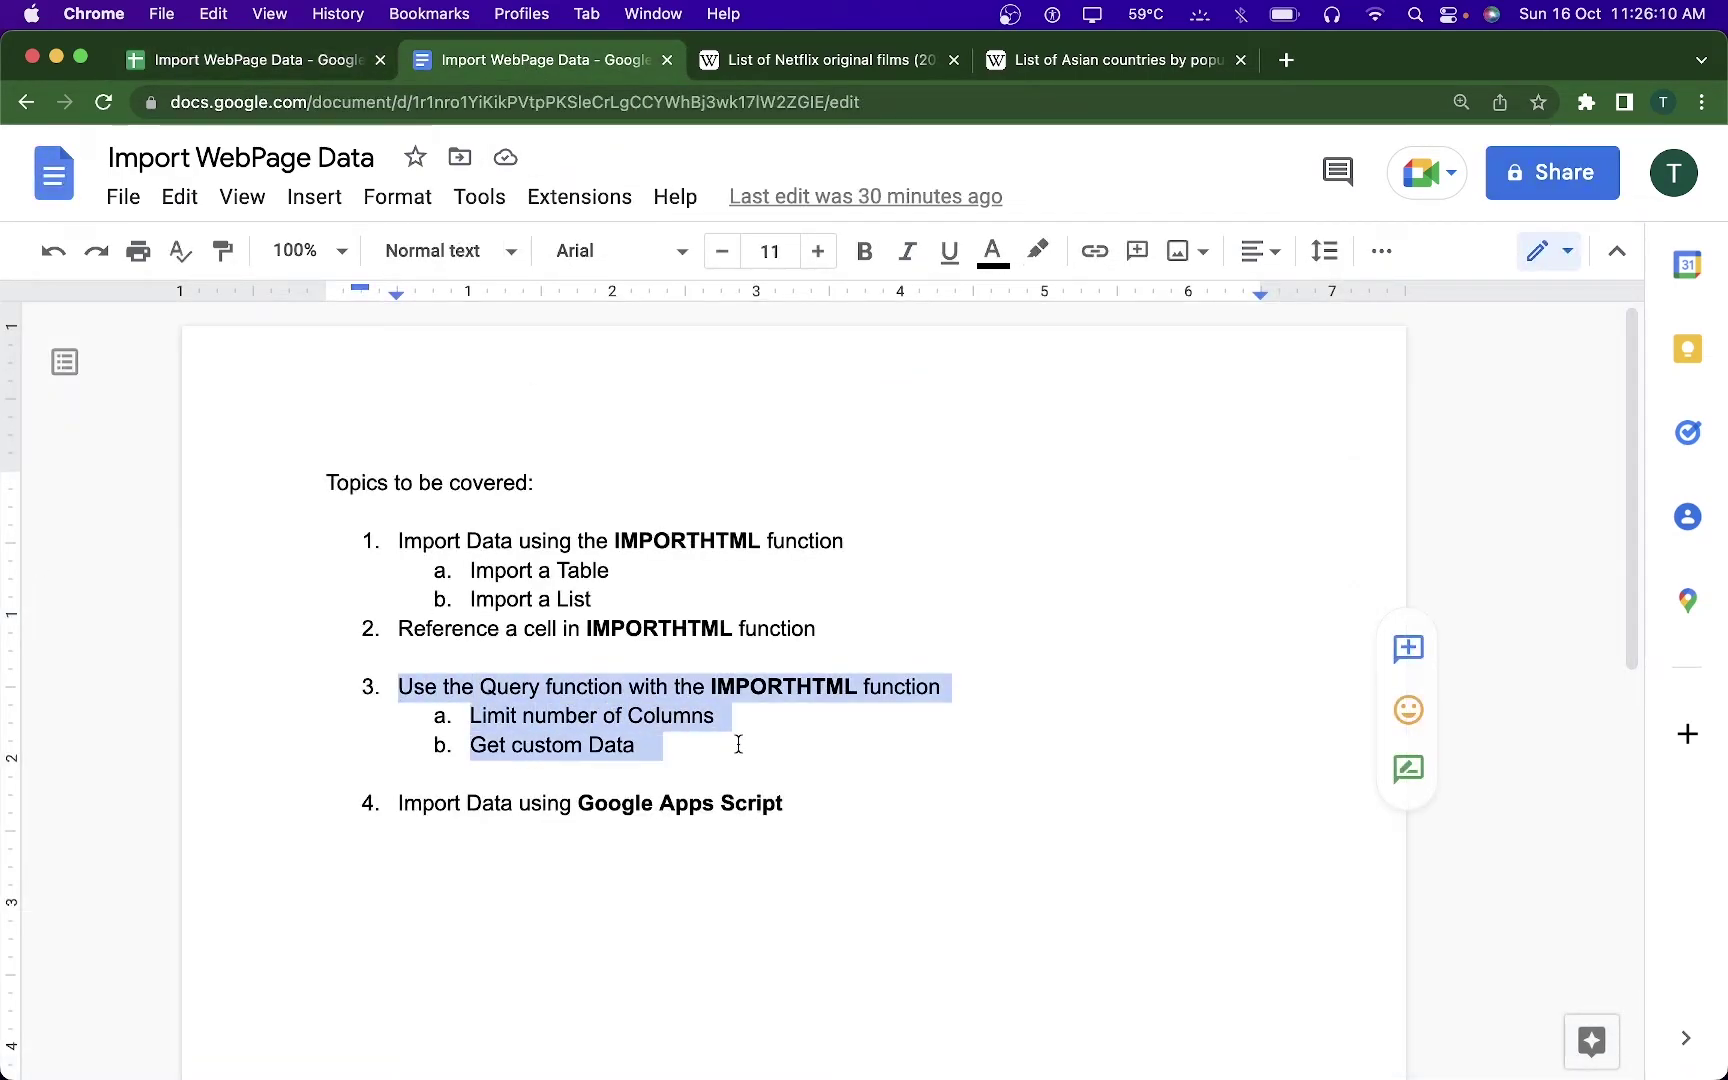
click(737, 744)
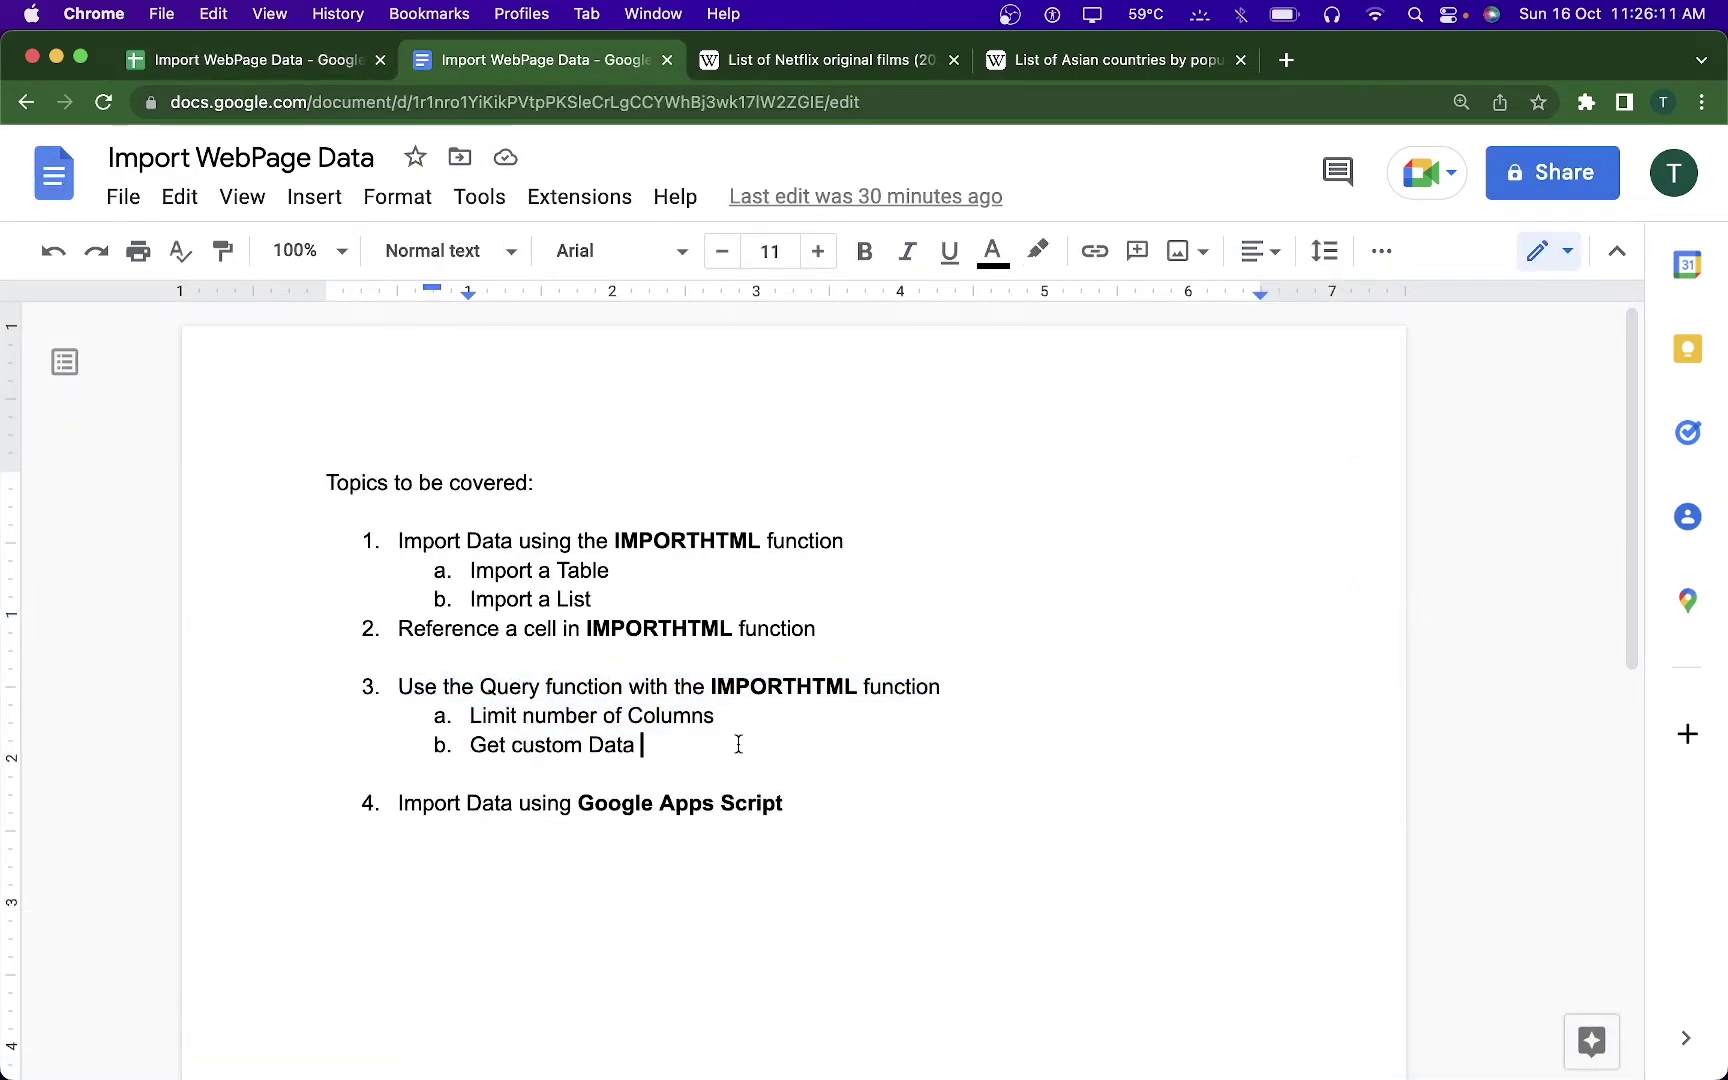
click(230, 60)
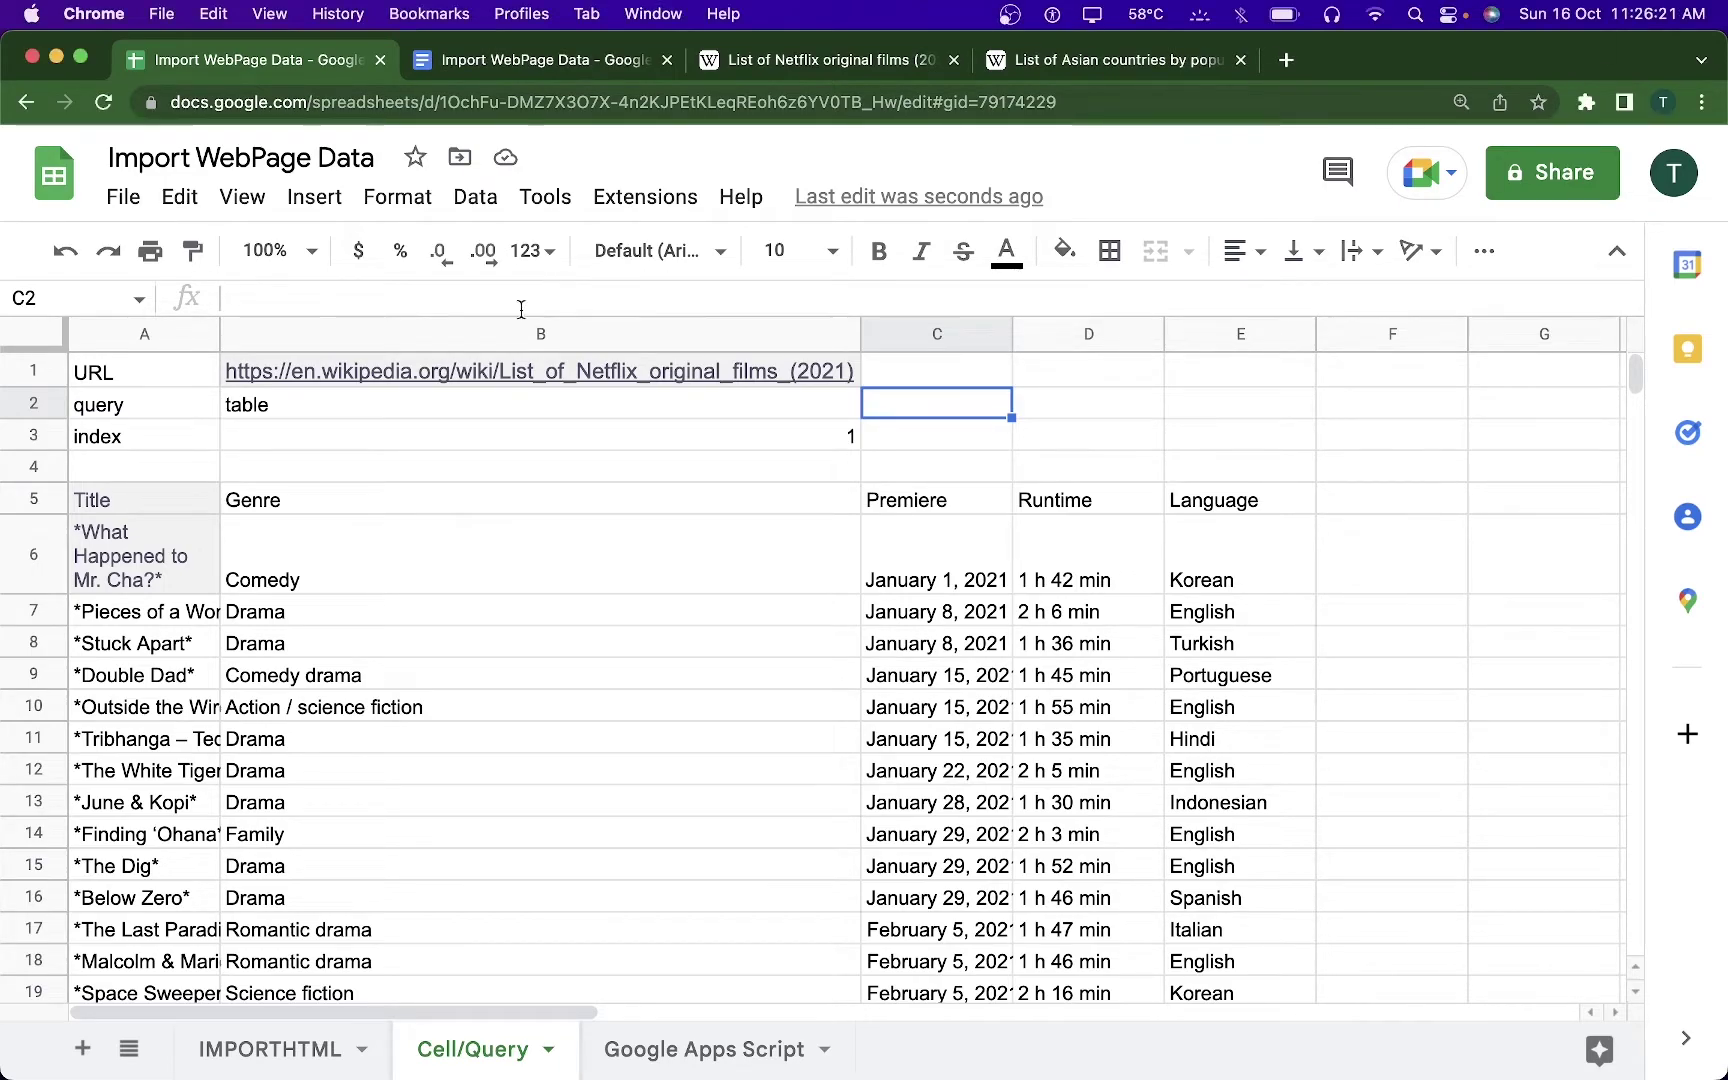
- Examine the different genres in the Genre column of the imported film table
click(313, 509)
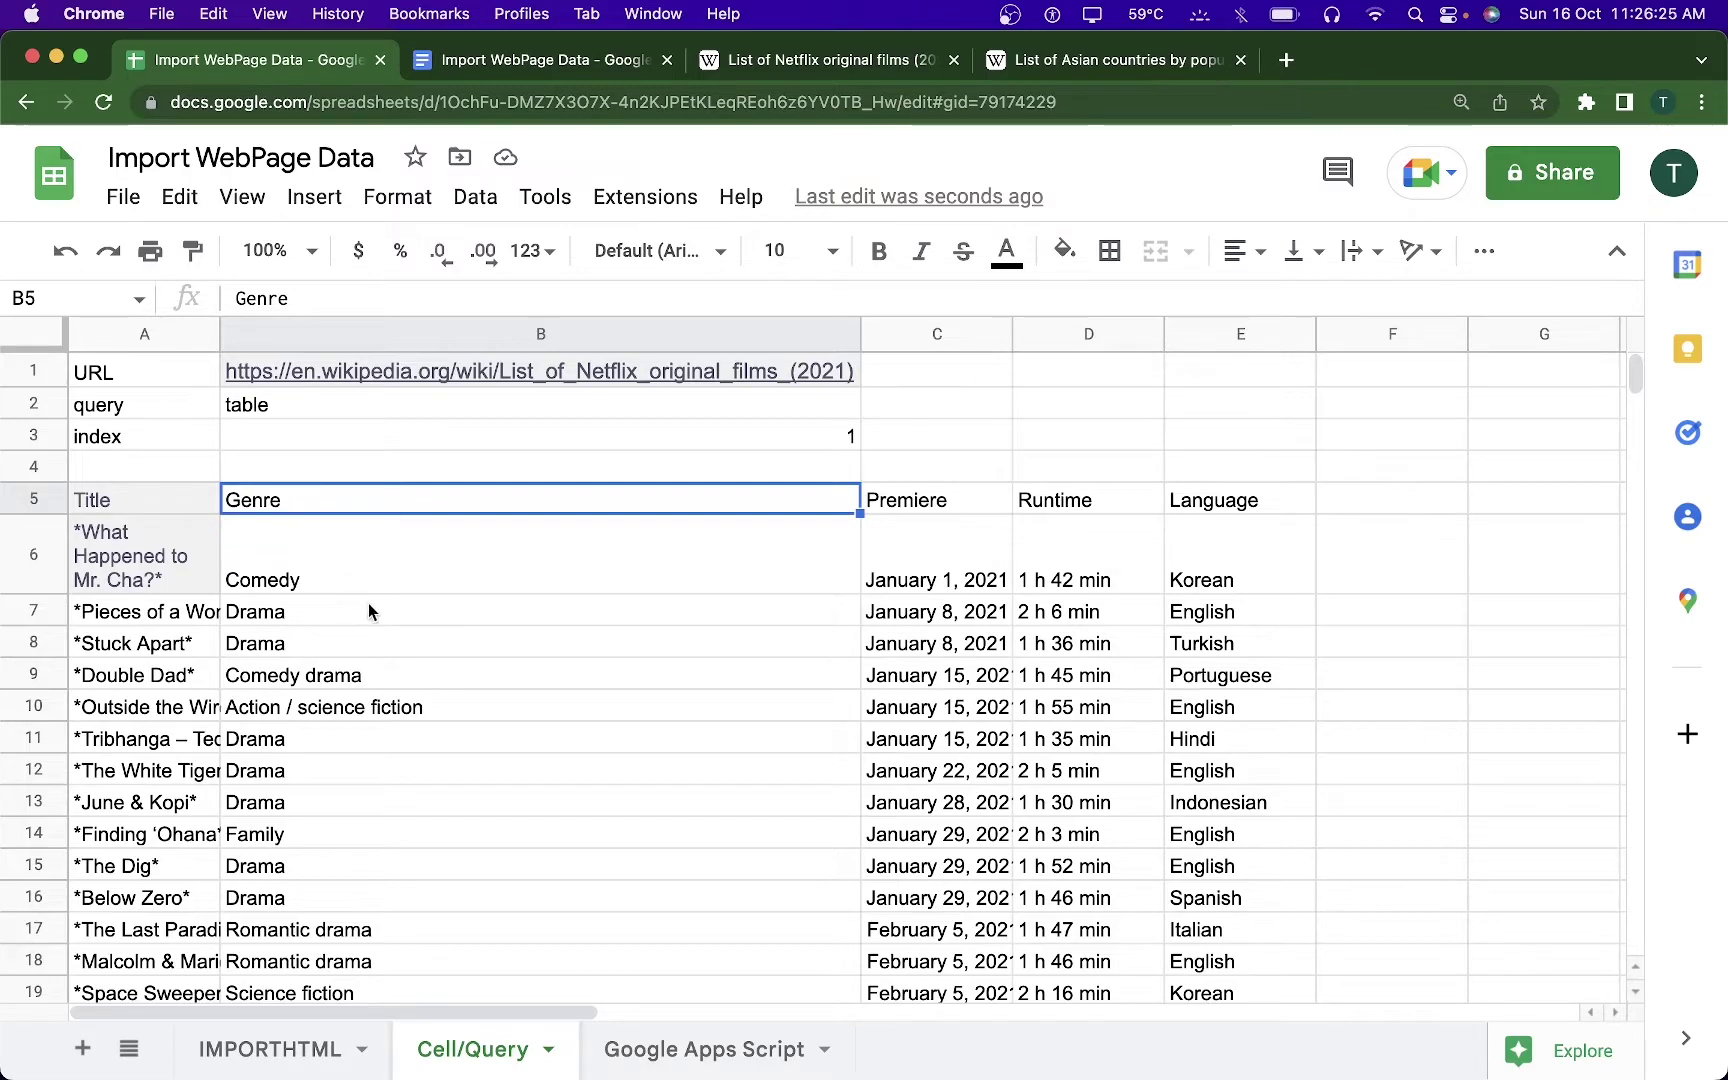
click(315, 568)
click(302, 615)
click(314, 677)
click(317, 712)
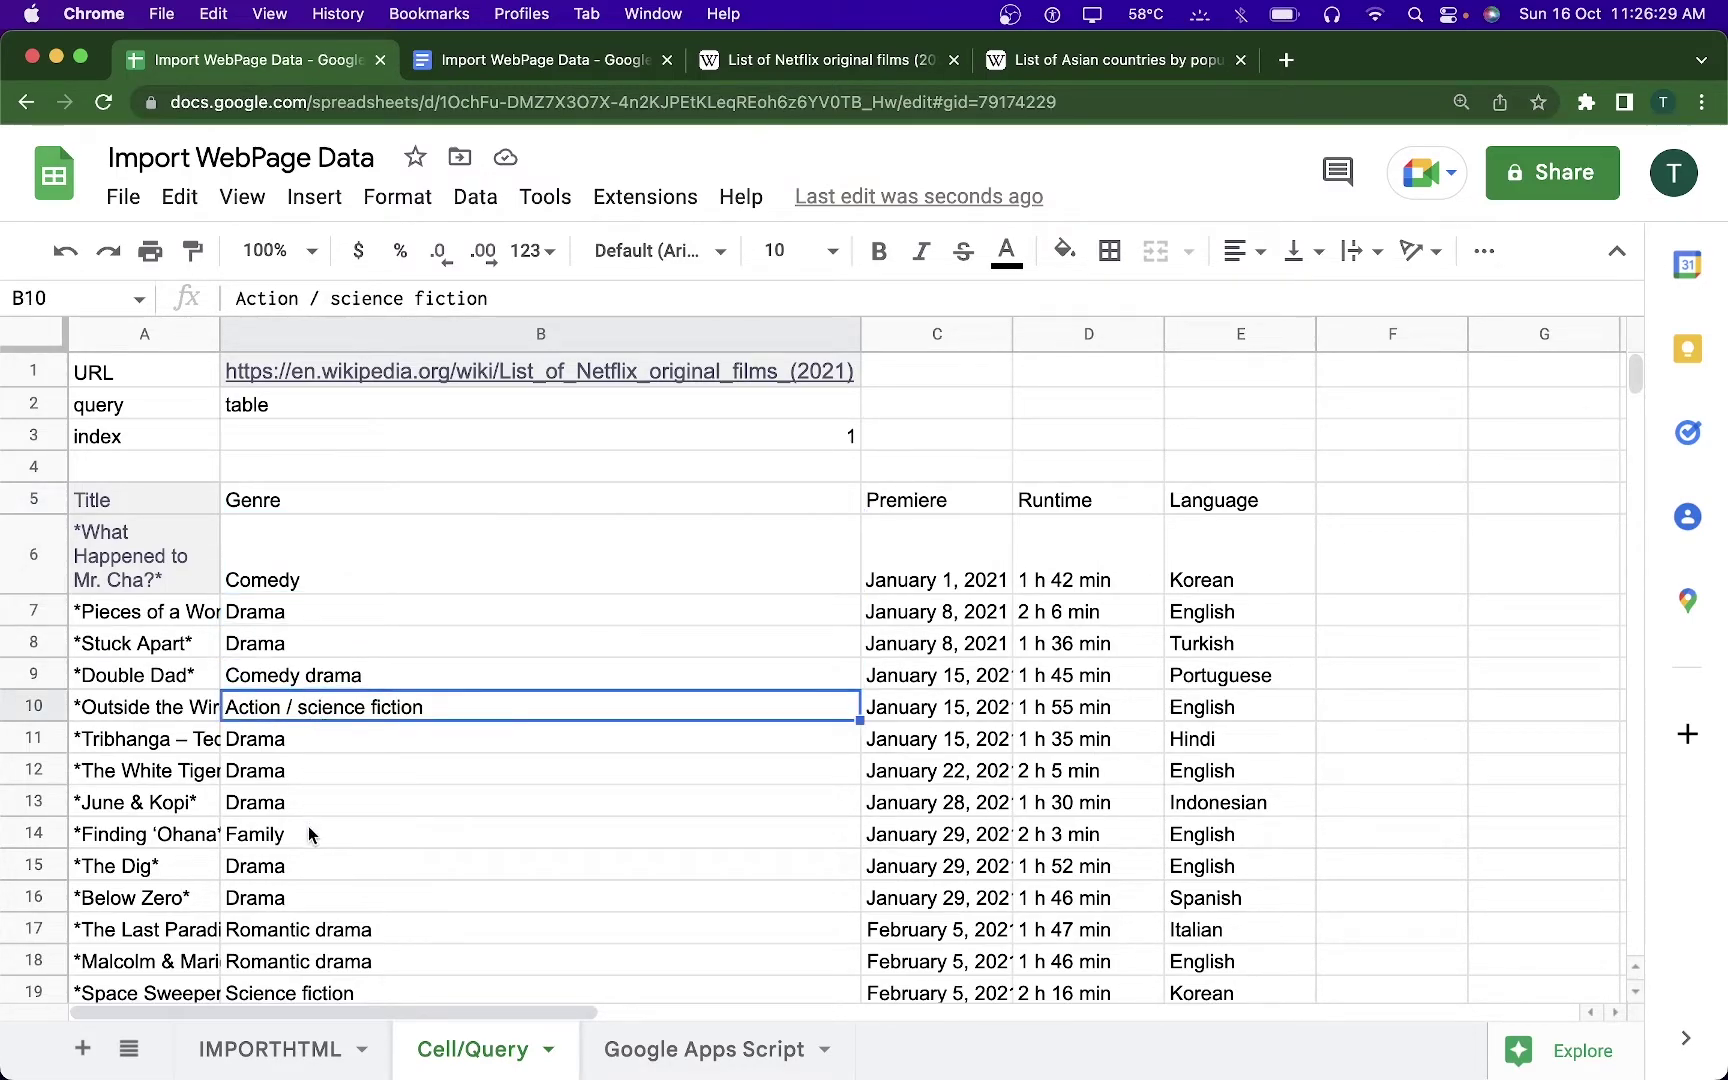
scroll(311, 834, down, 3)
click(319, 764)
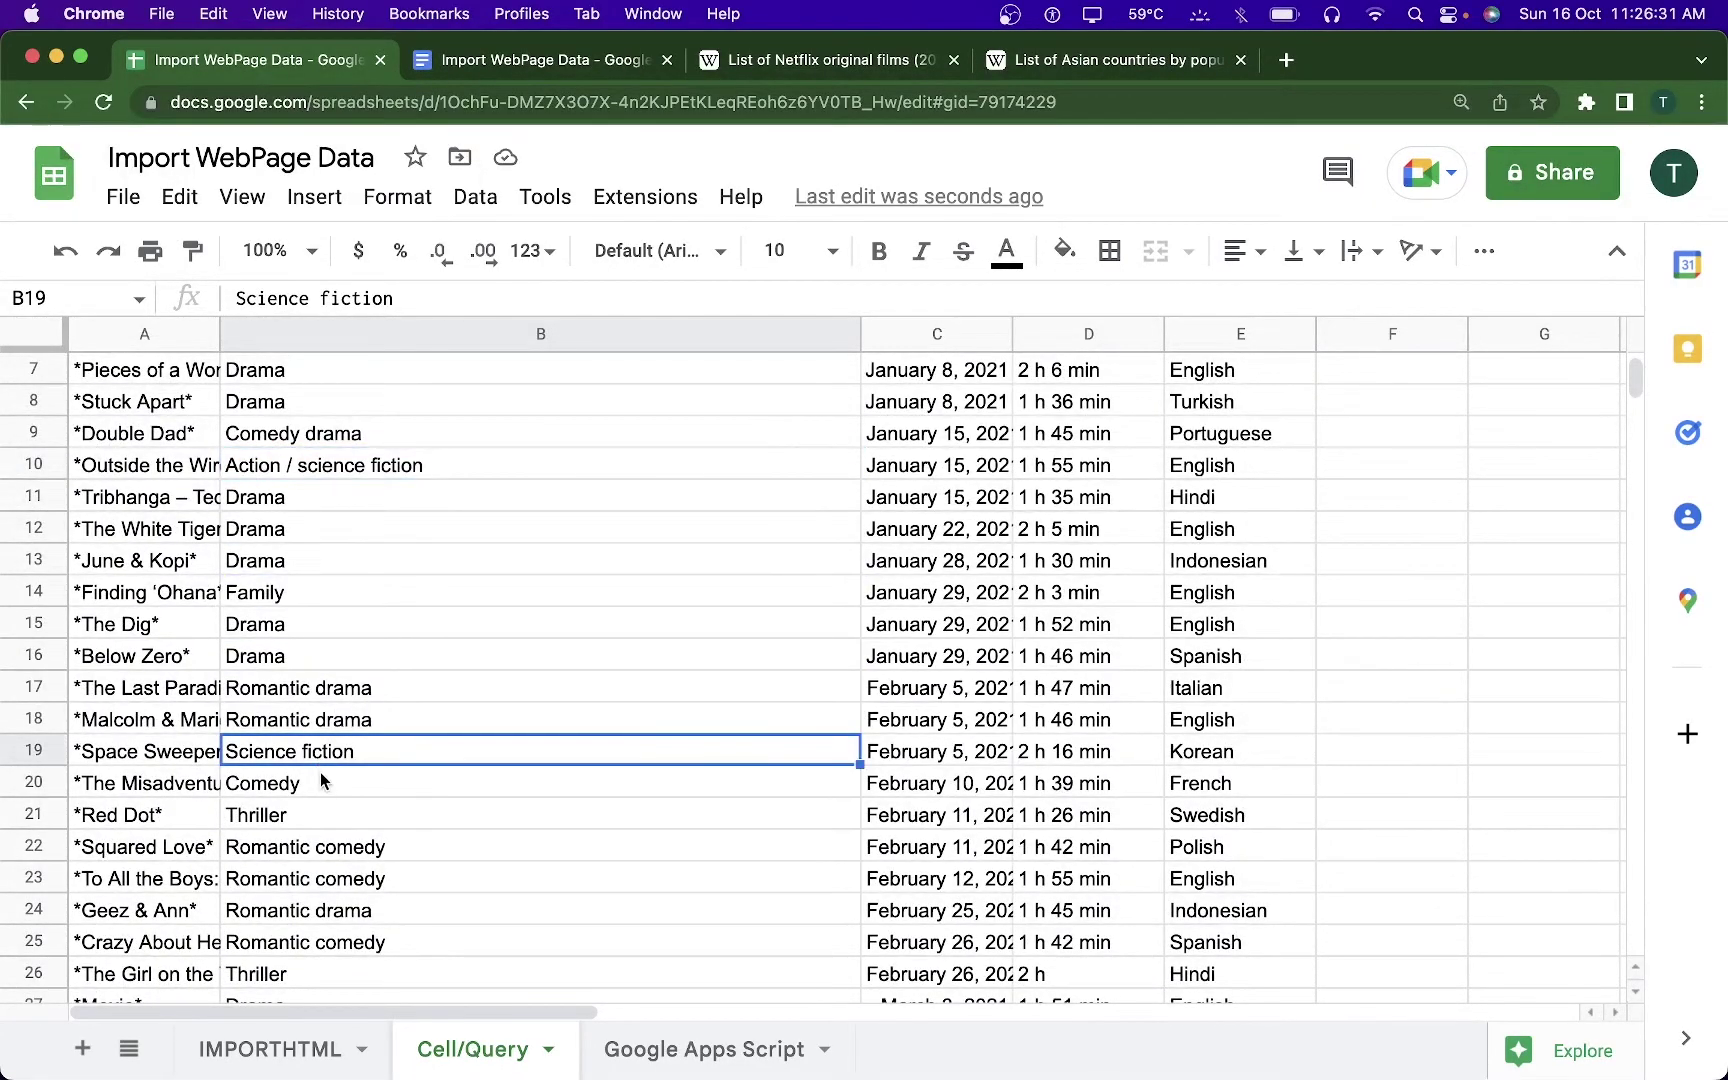
scroll(320, 771, down, 6)
scroll(338, 786, up, 10)
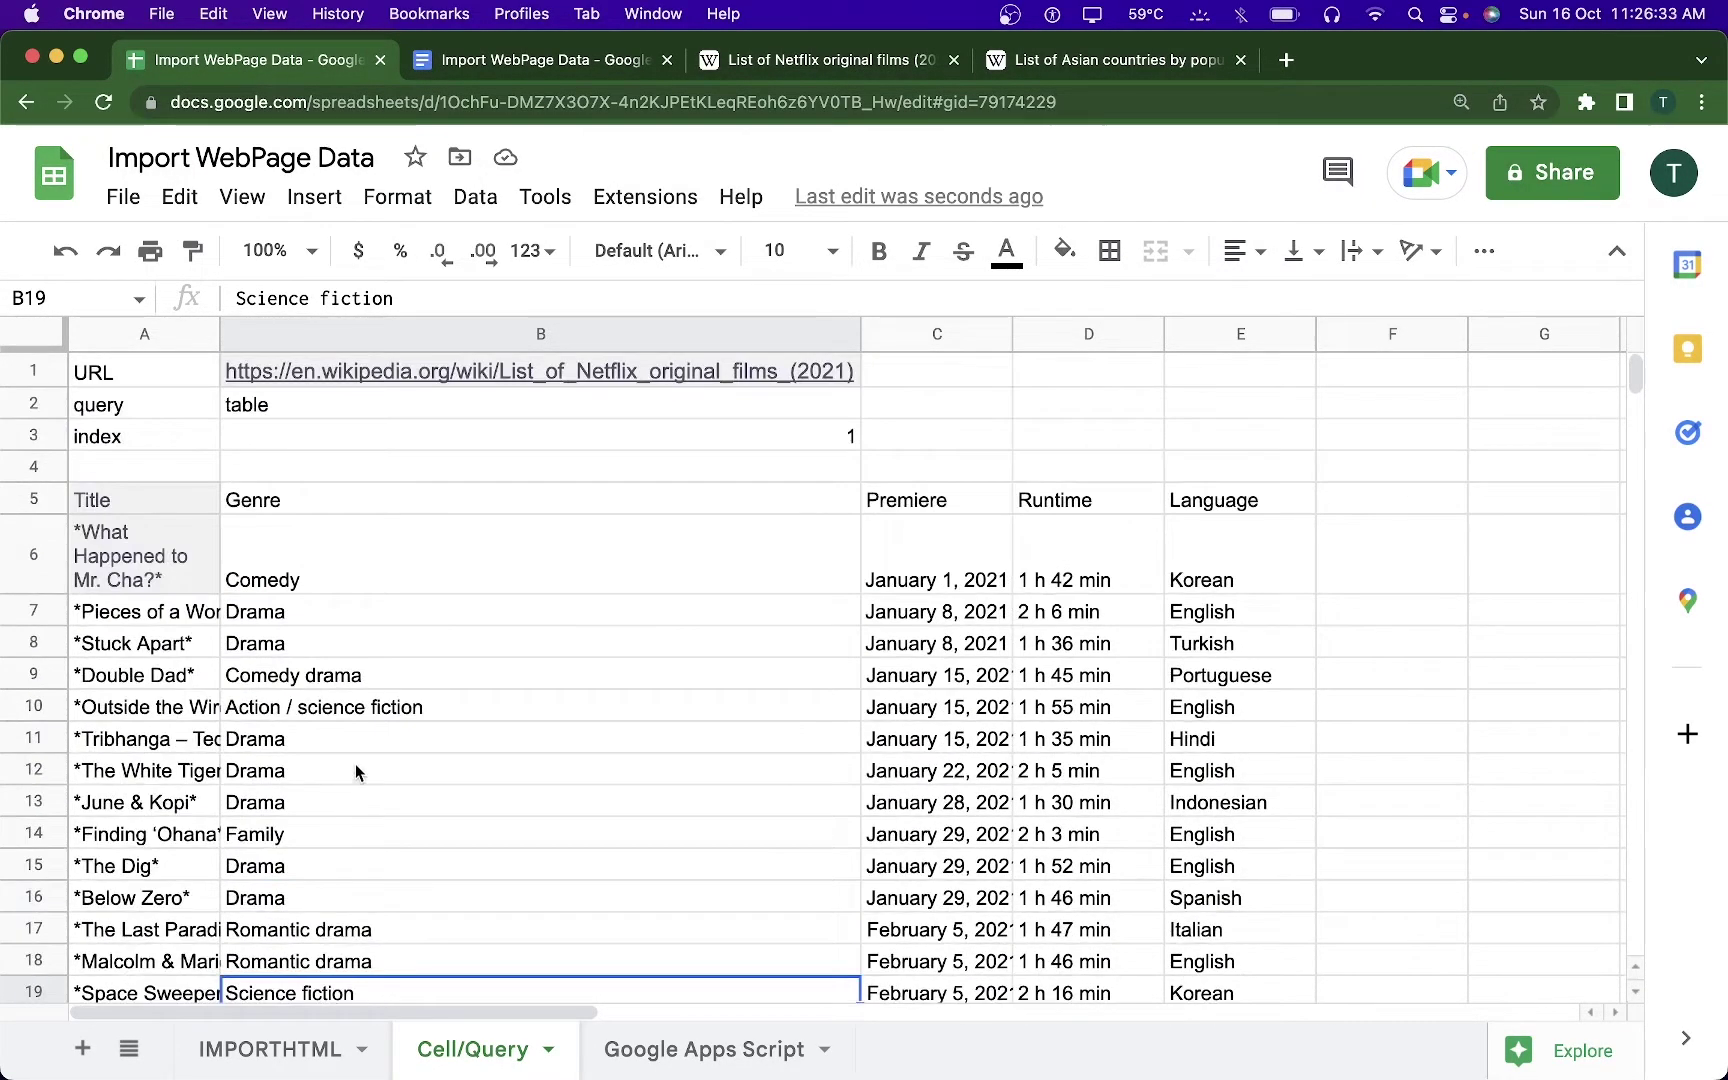
click(350, 620)
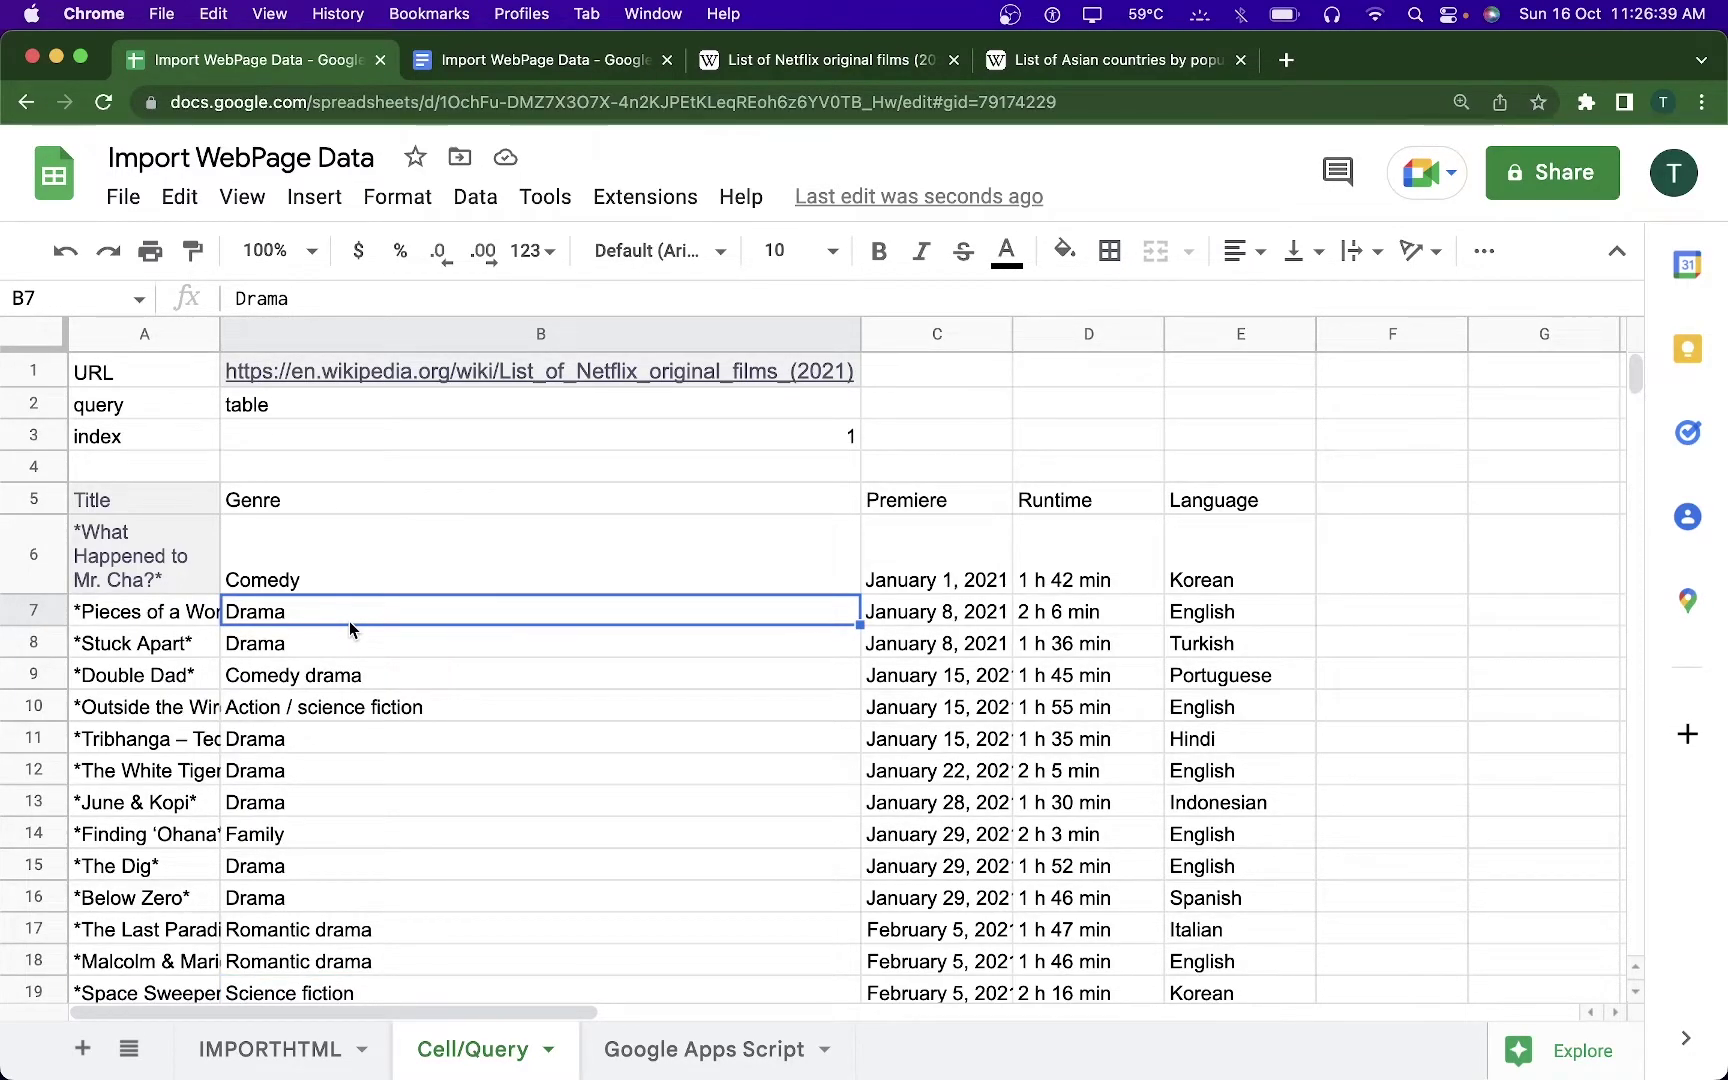
- Wrap the IMPORTHTML formula in A5 in a query function and make room for a second argument
click(199, 497)
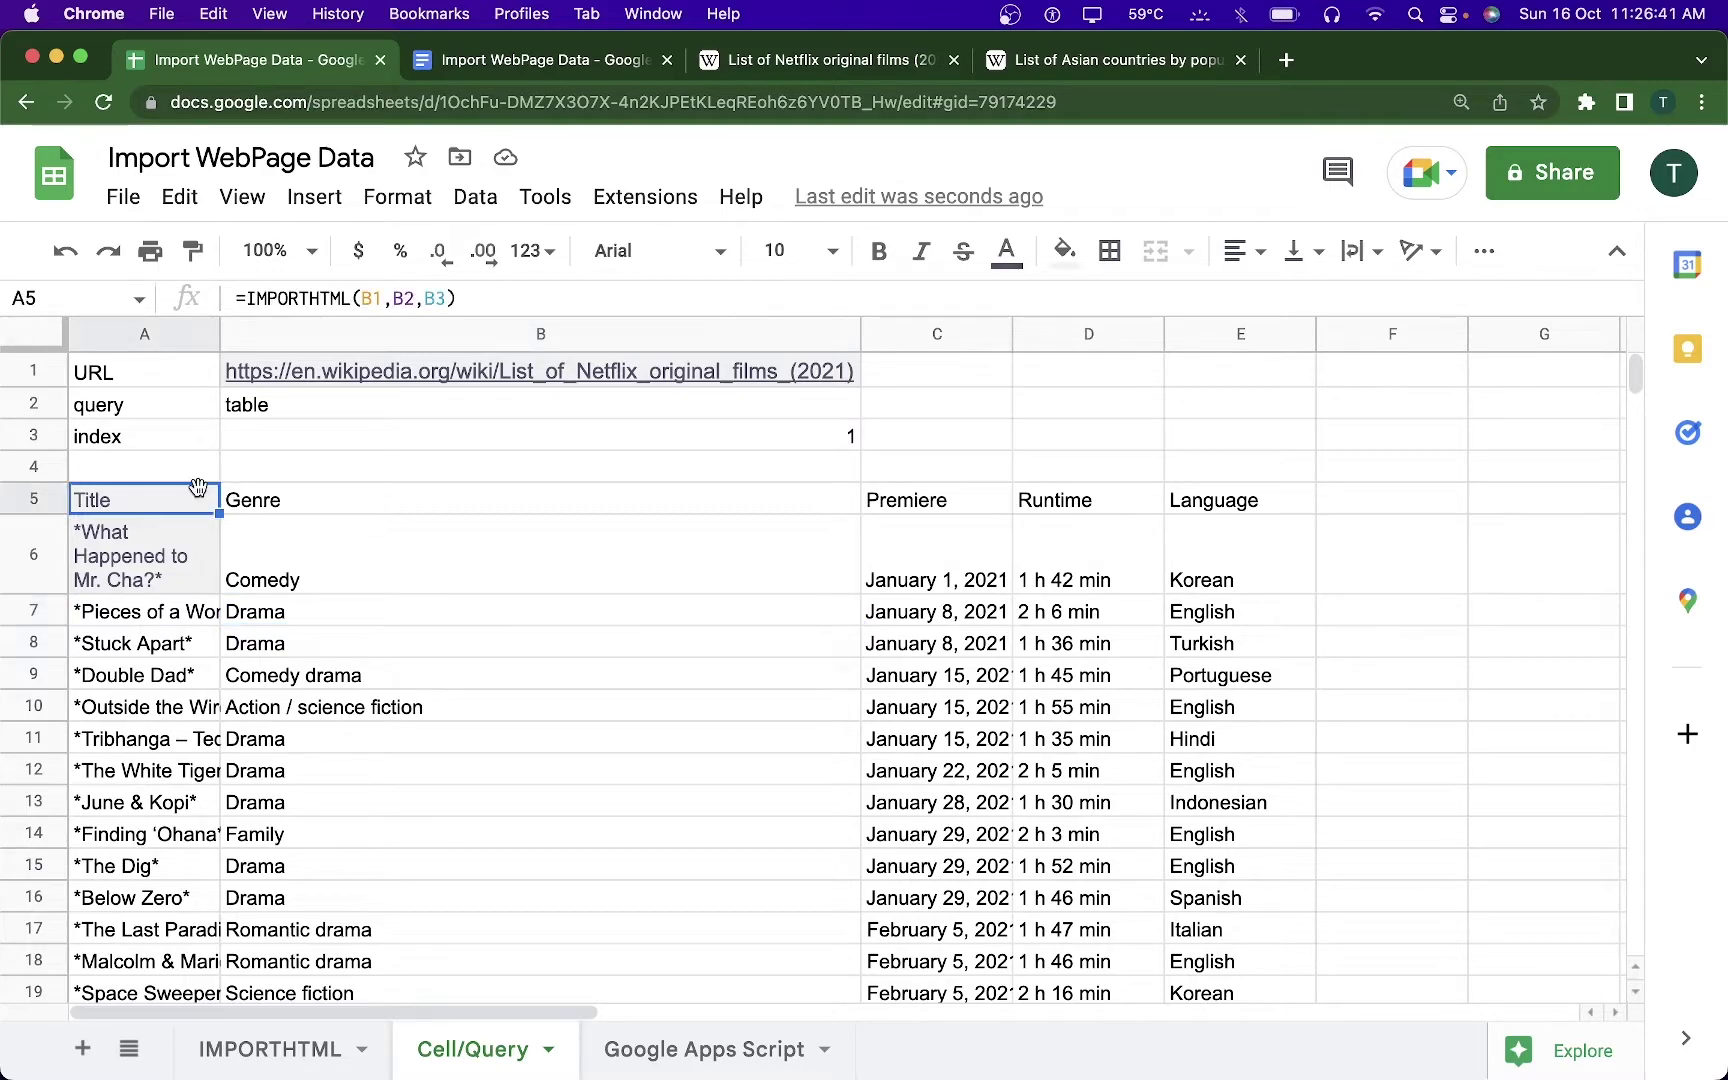
double_click(85, 494)
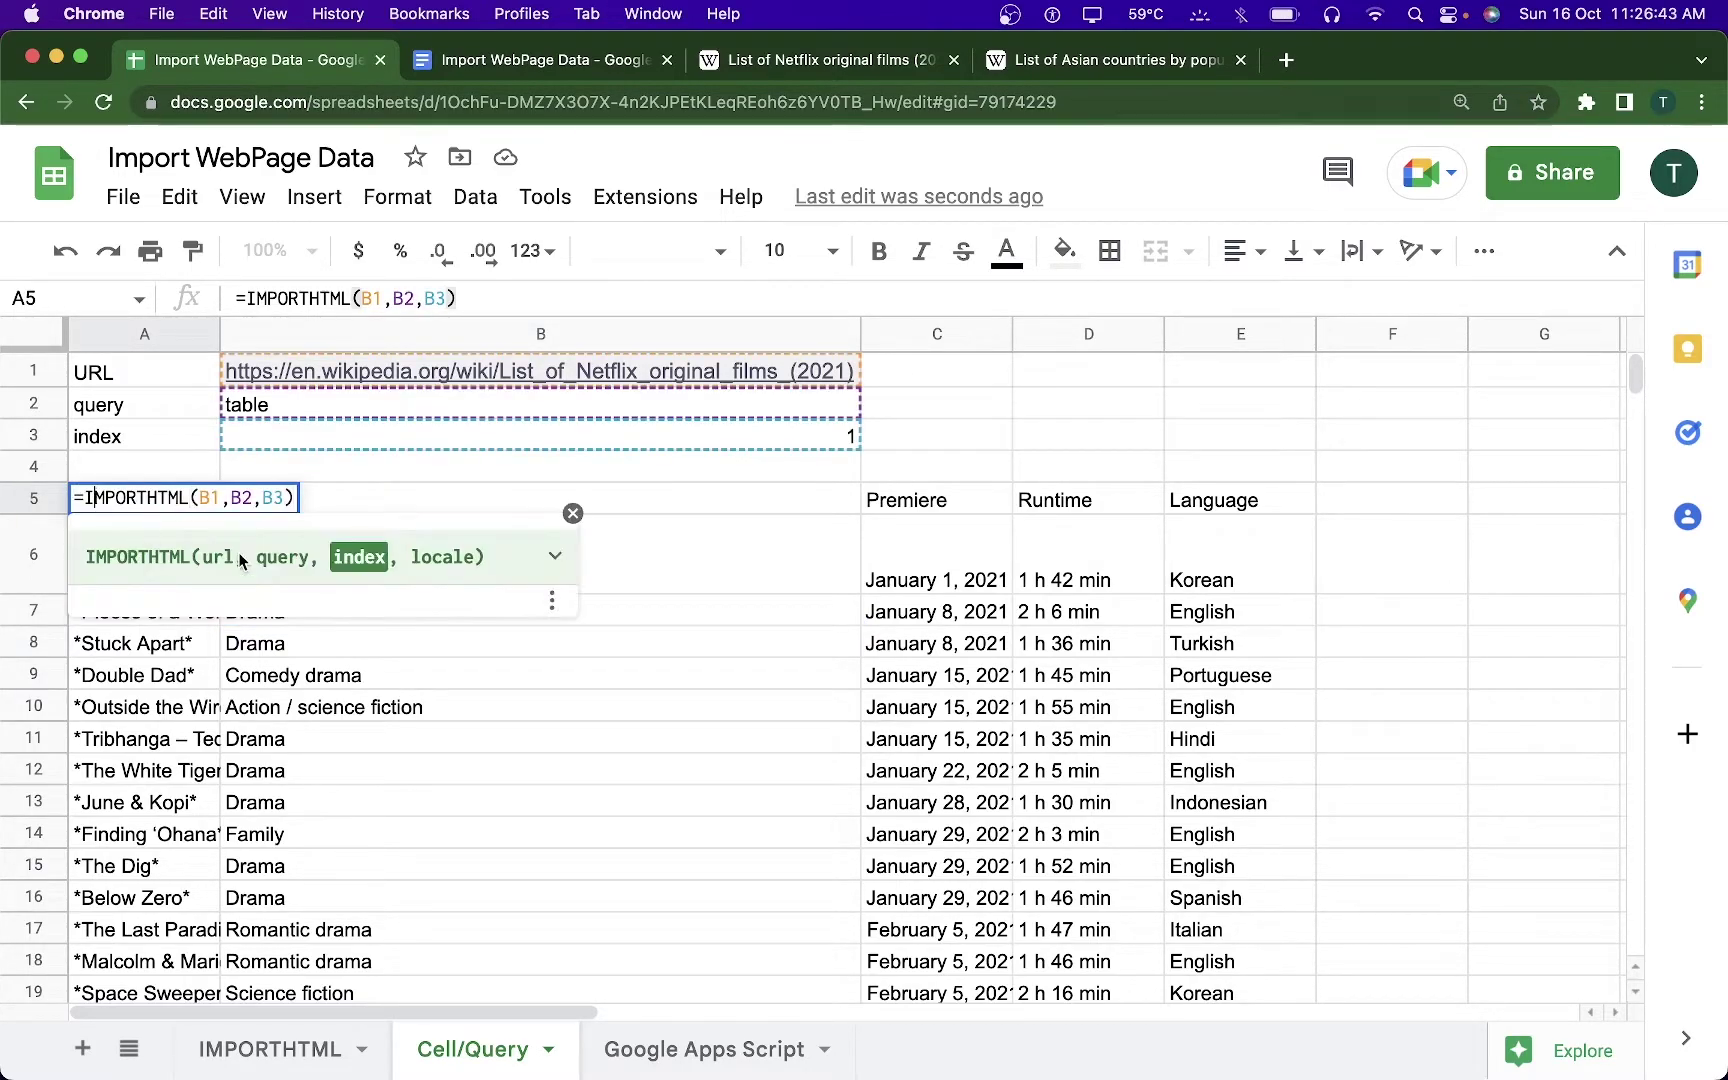
text(query()
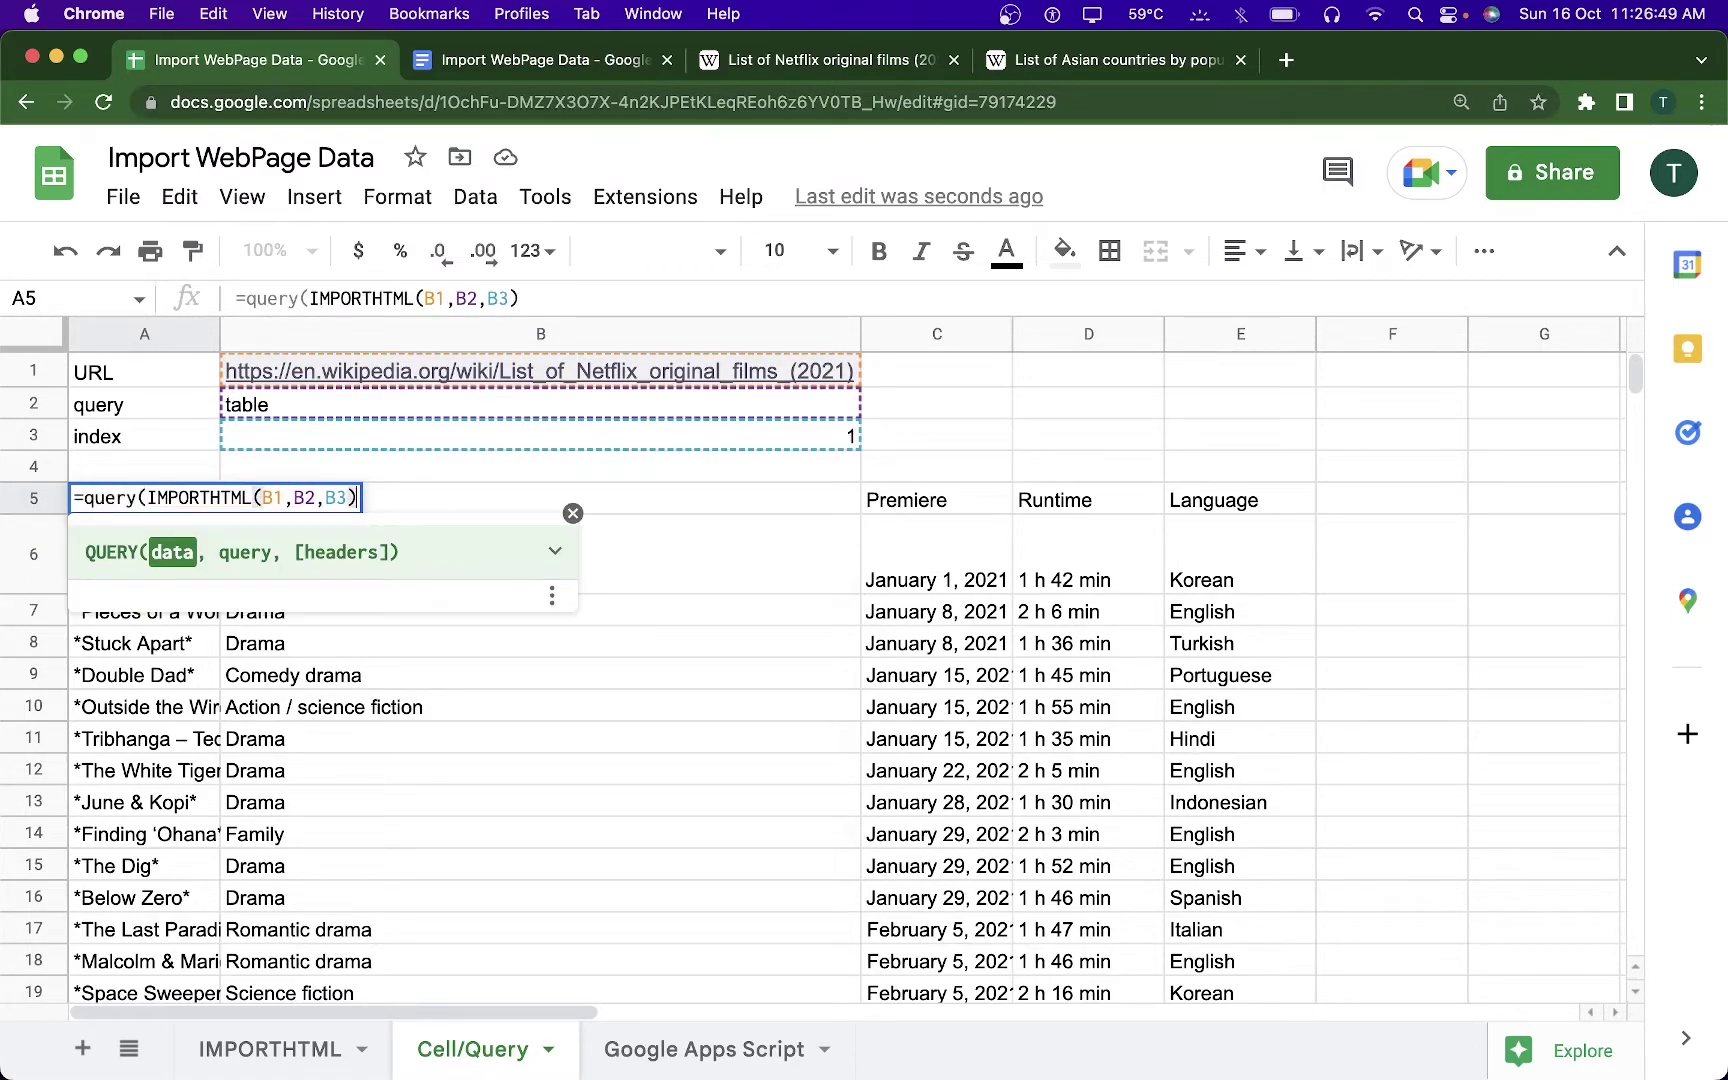
text())
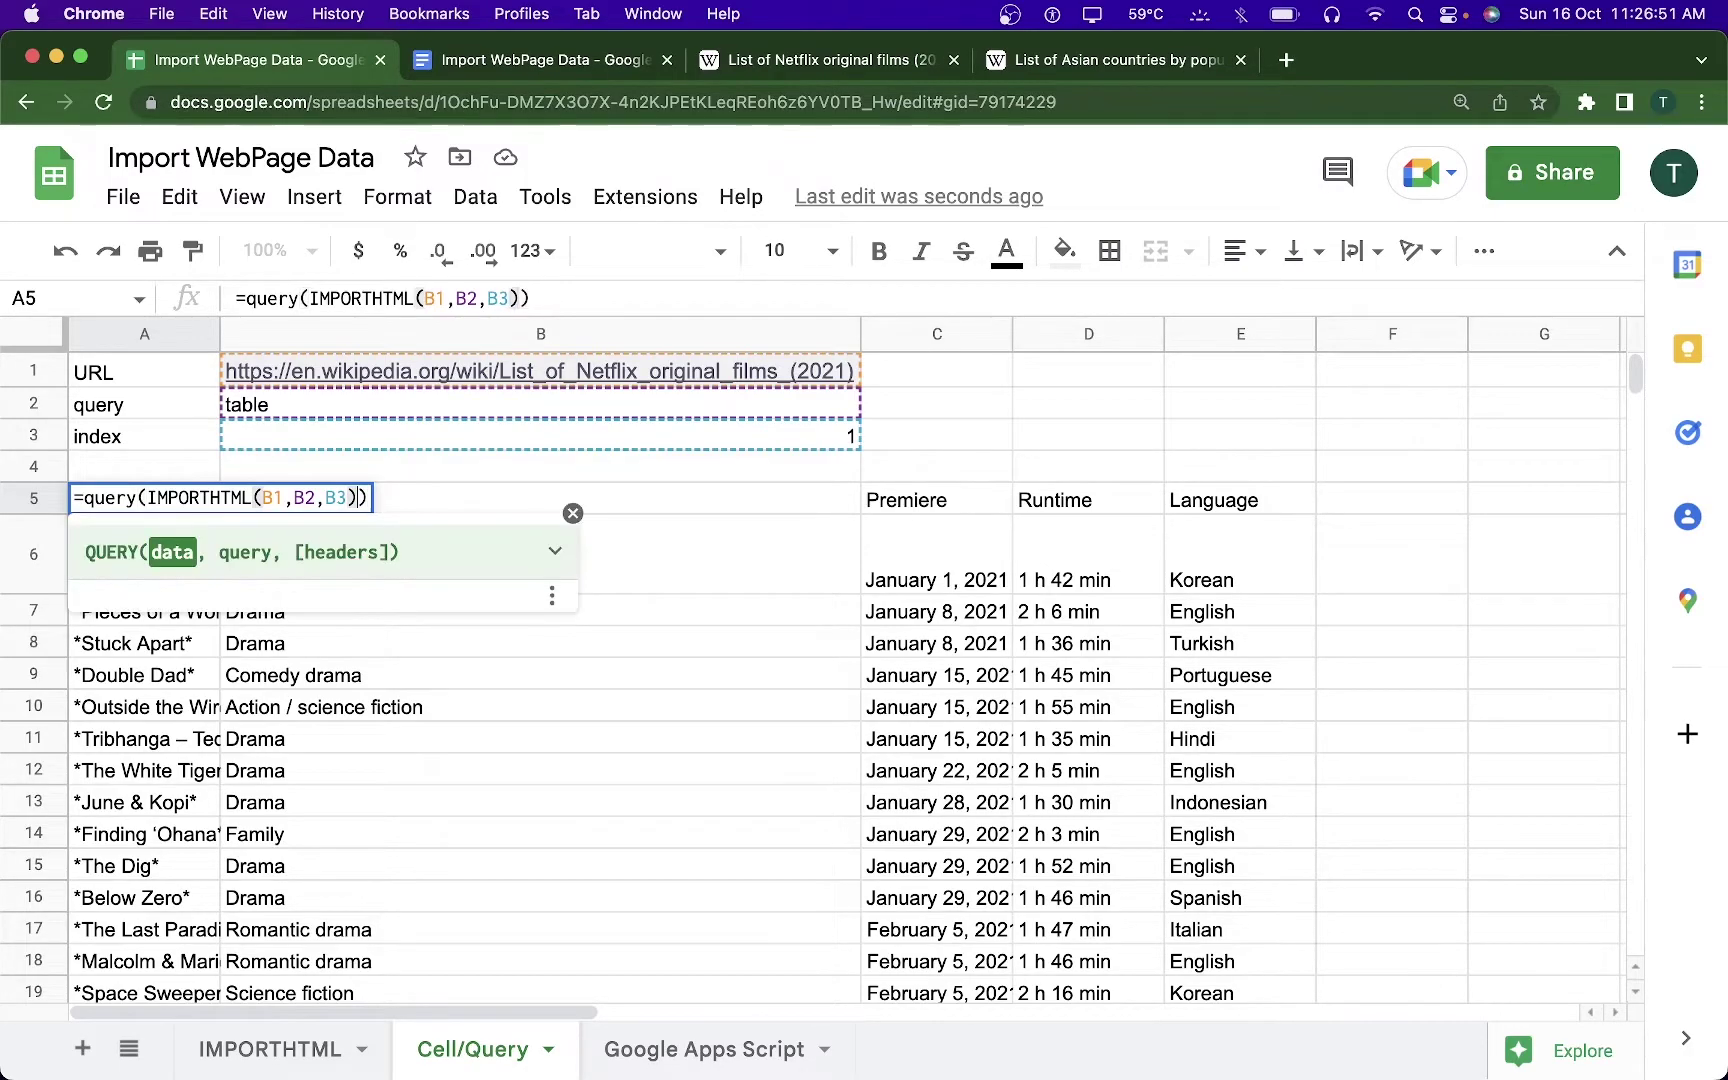
text(,)
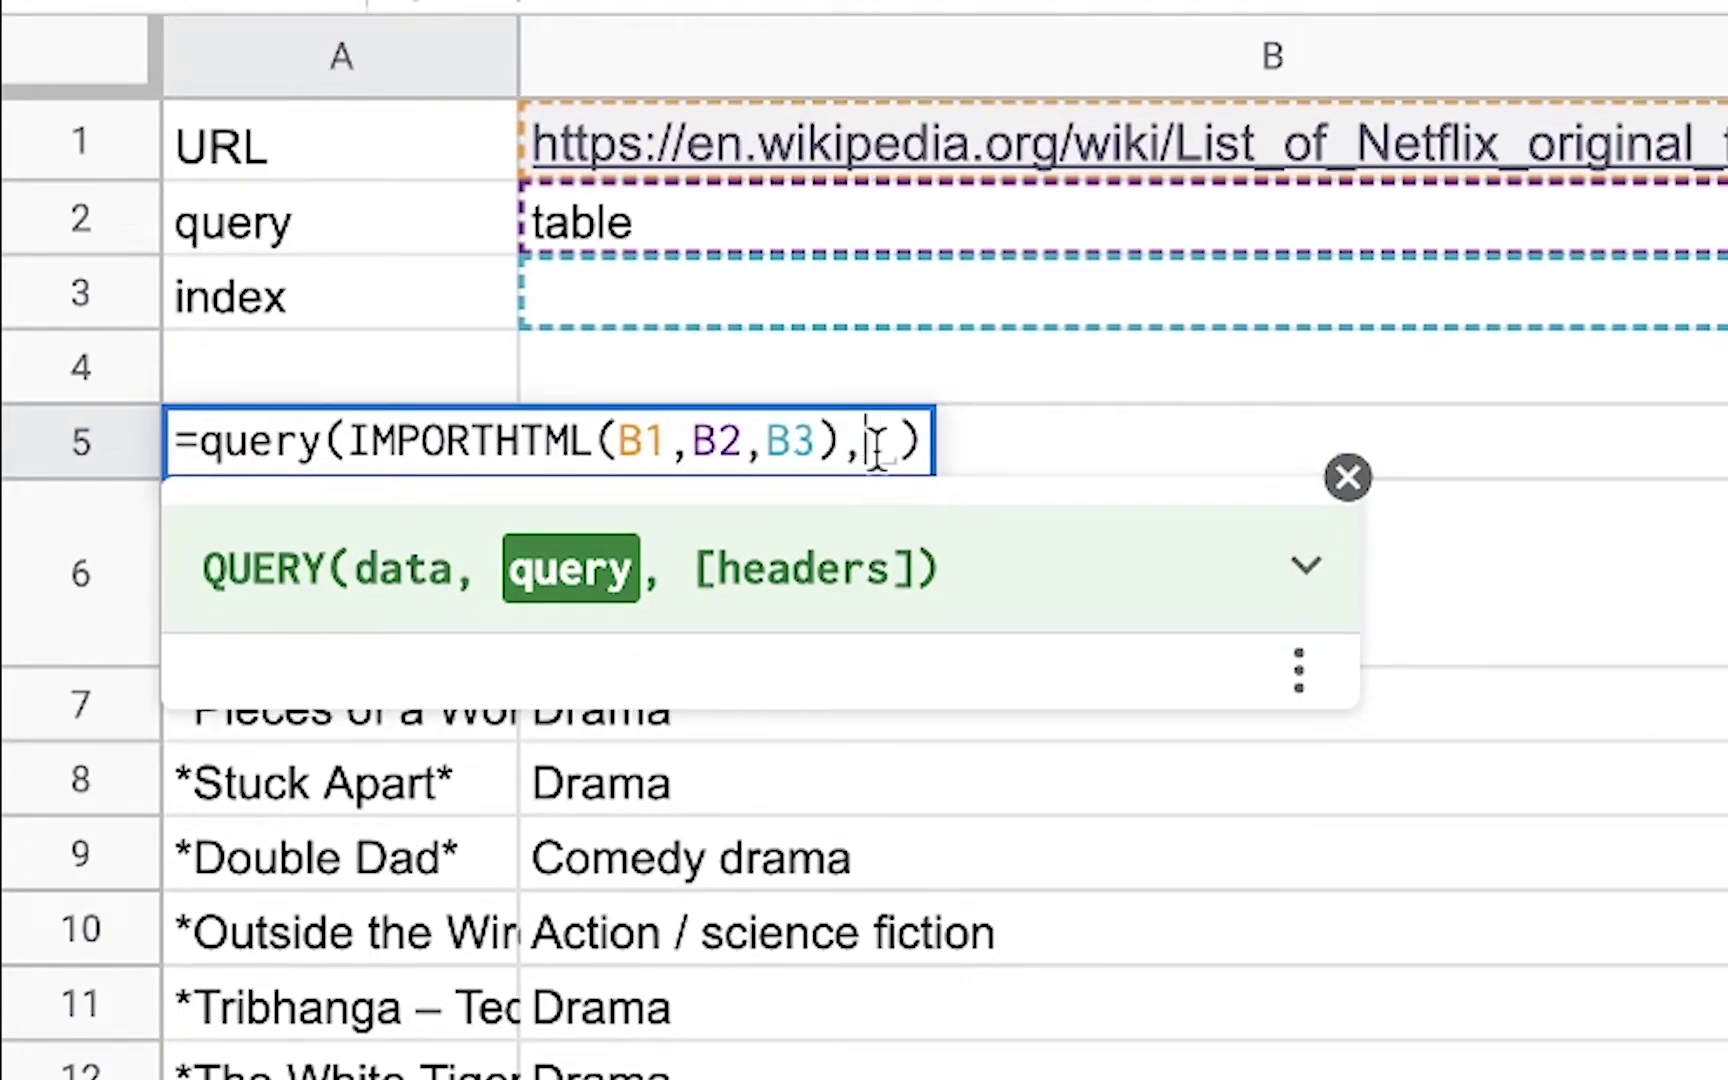
- Enter "Select * where Col2" as the quoted query string in the second argument of the A5 formula
text("")
key(Delete)
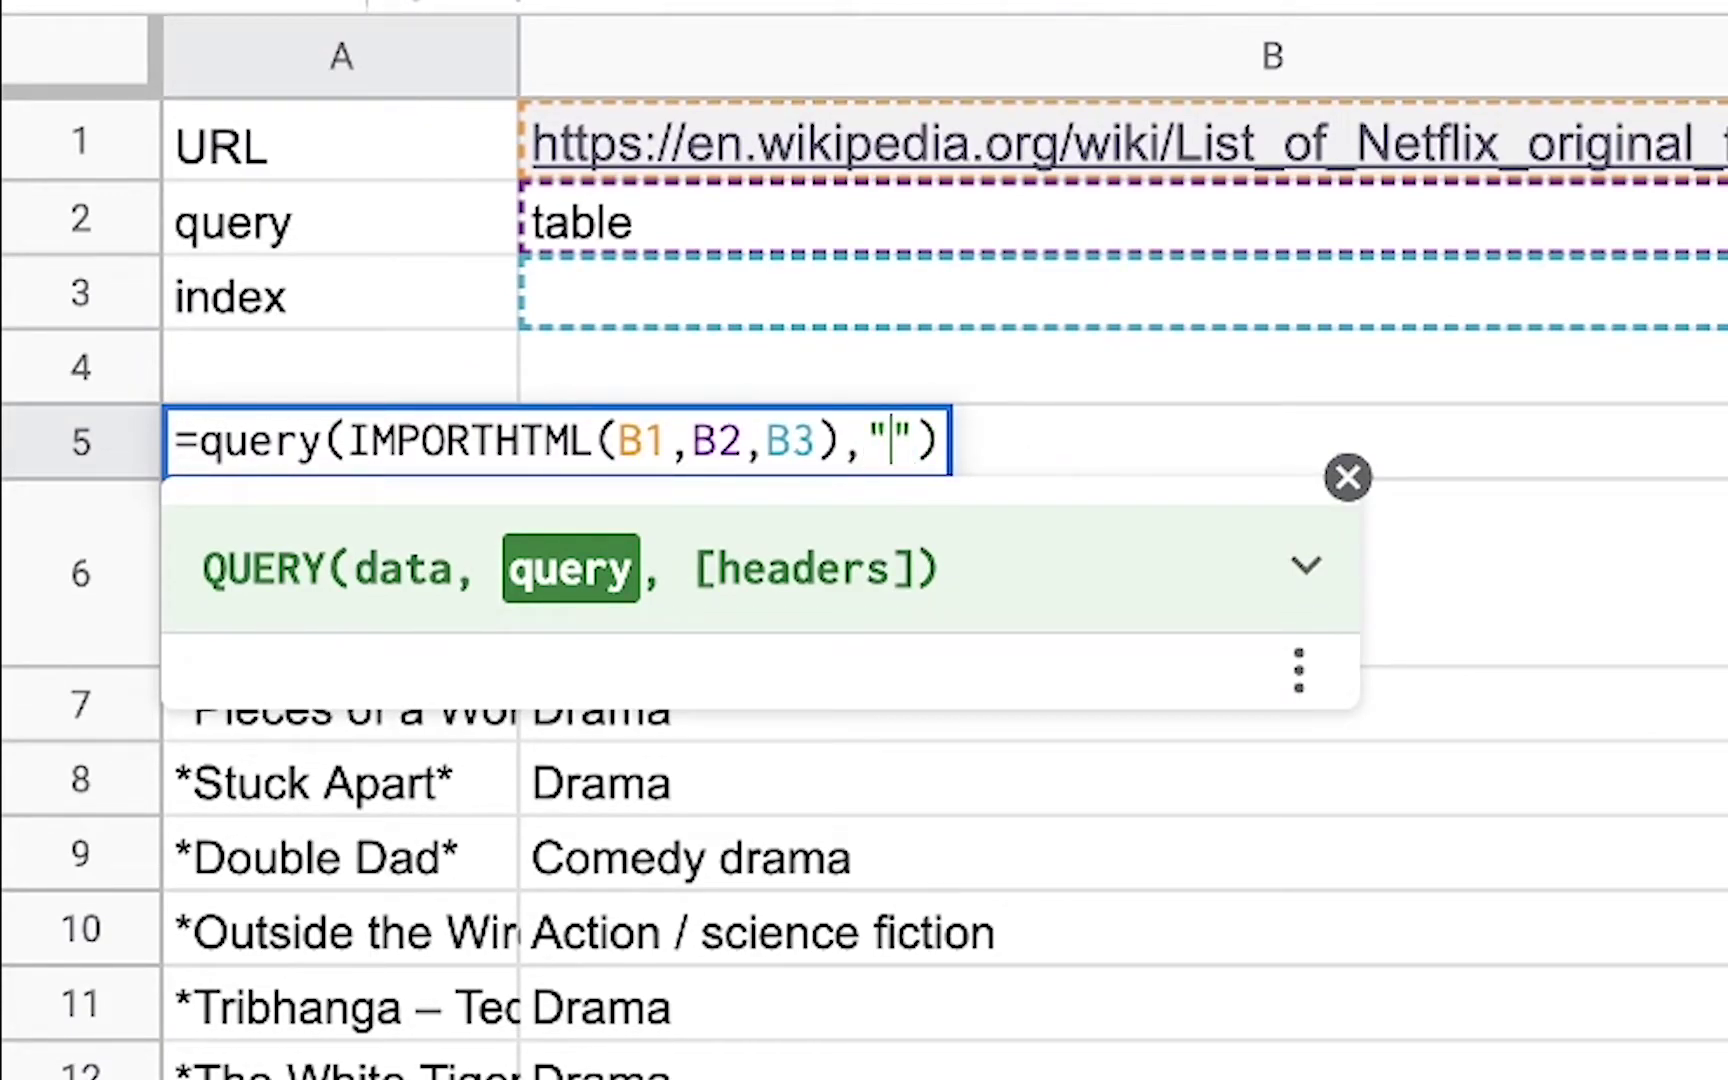
text(Select )
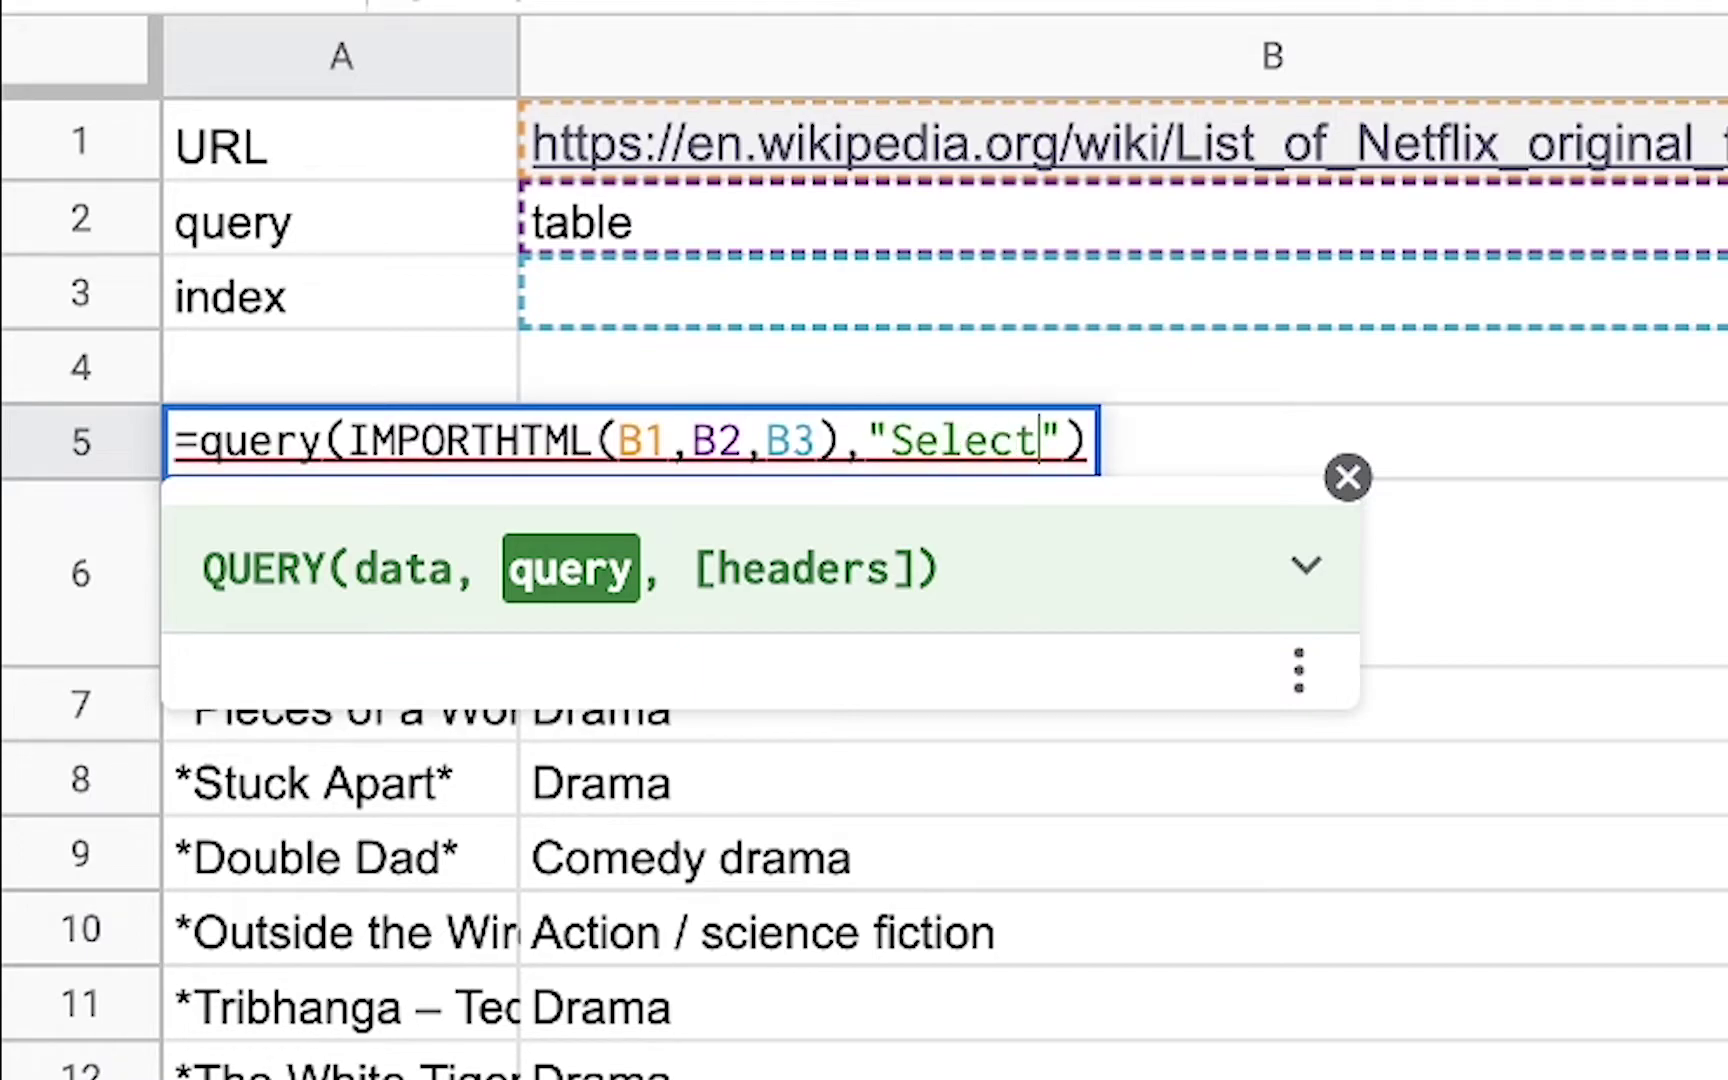
text(* )
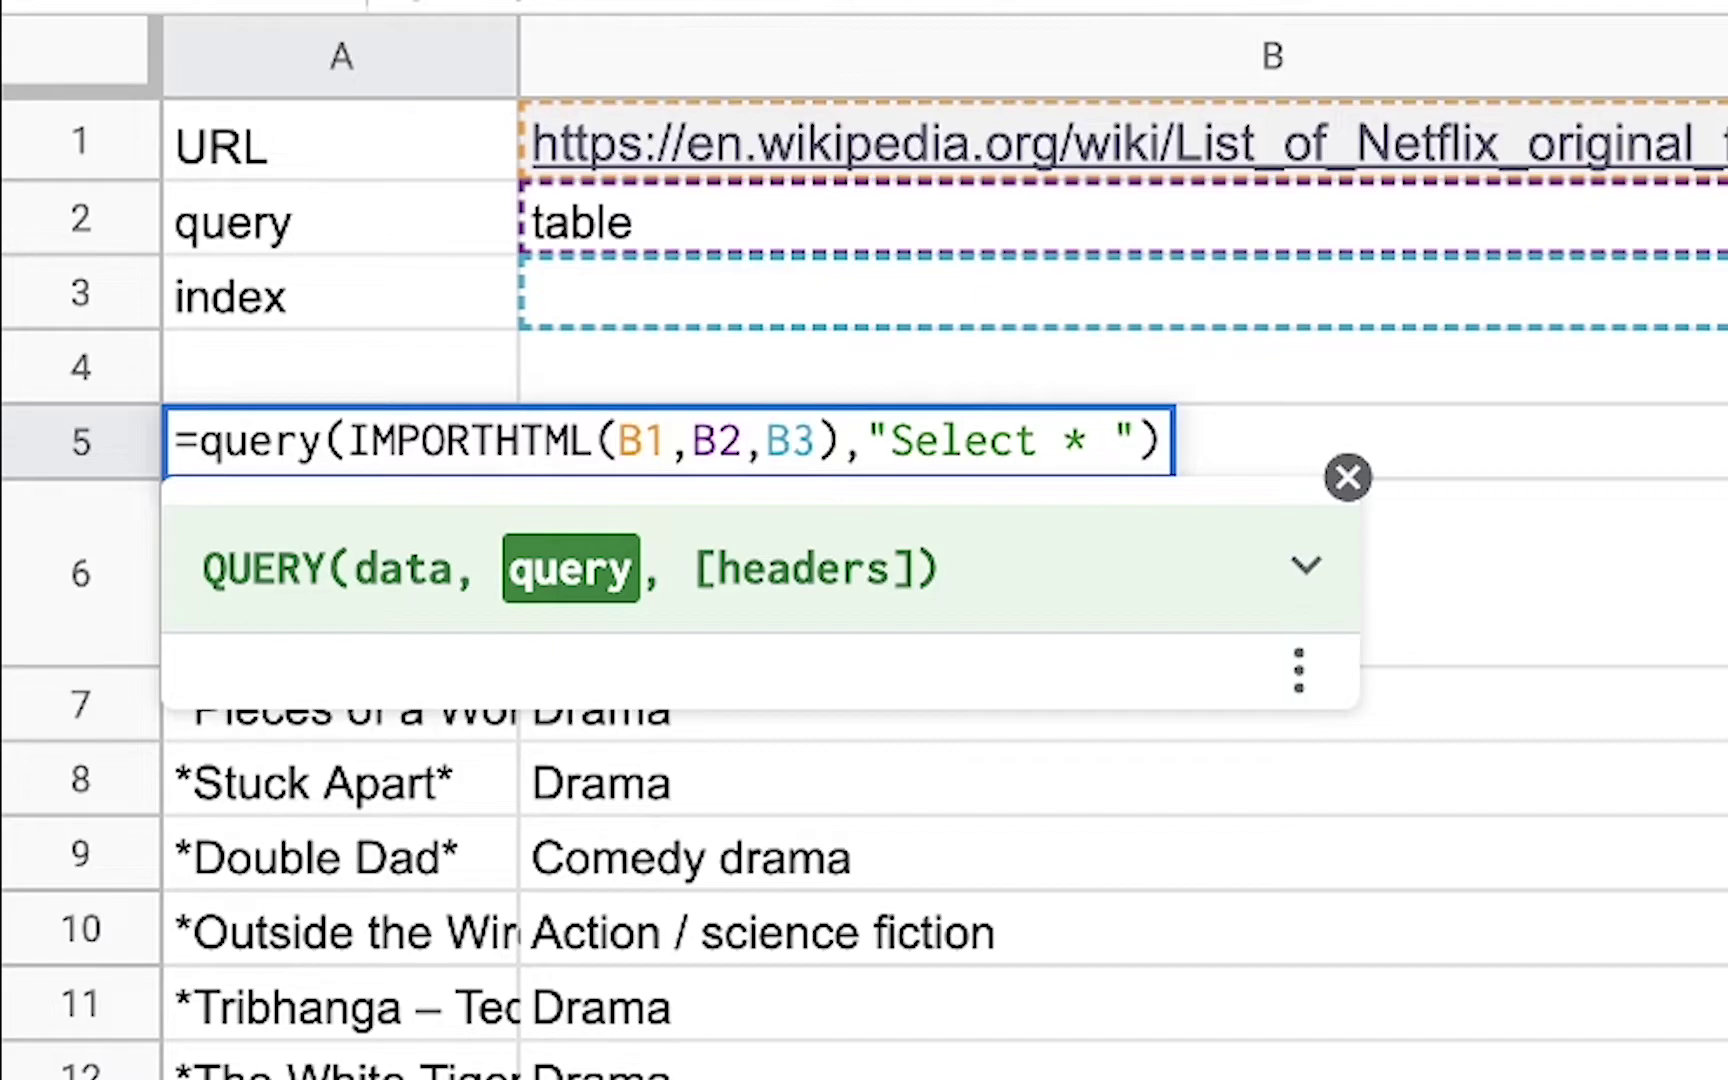
text(where )
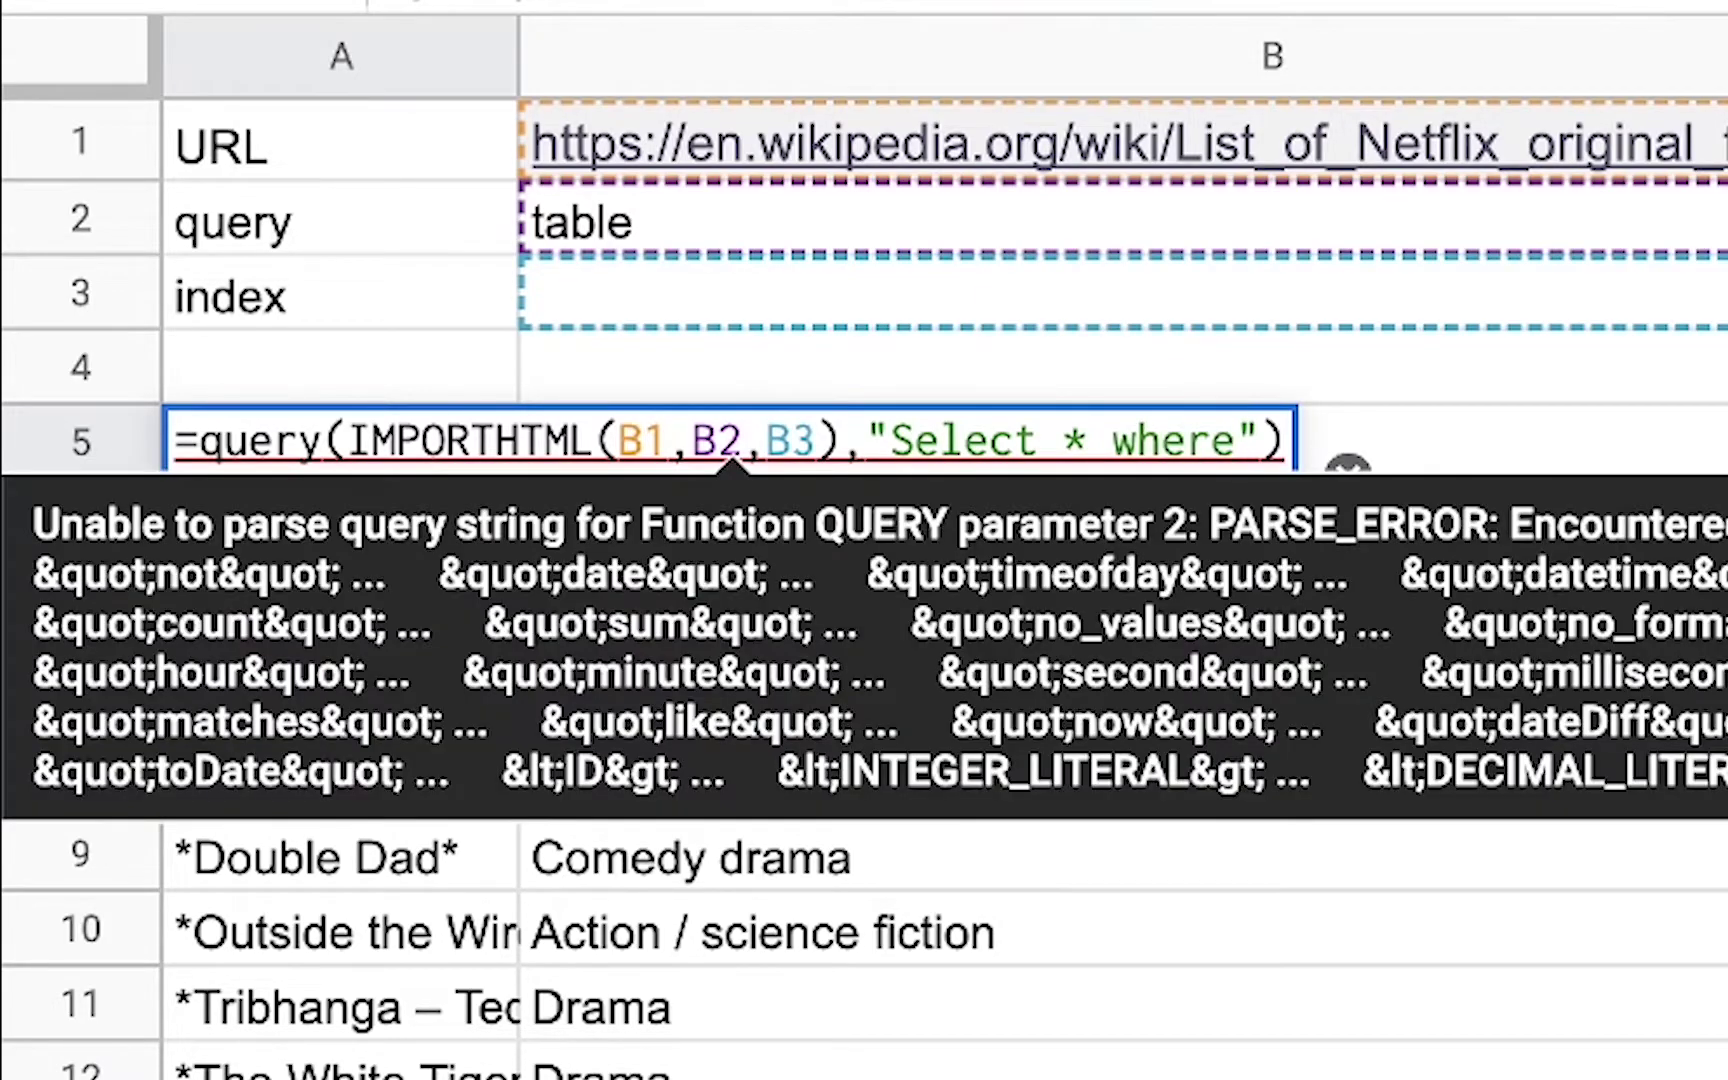
text(col)
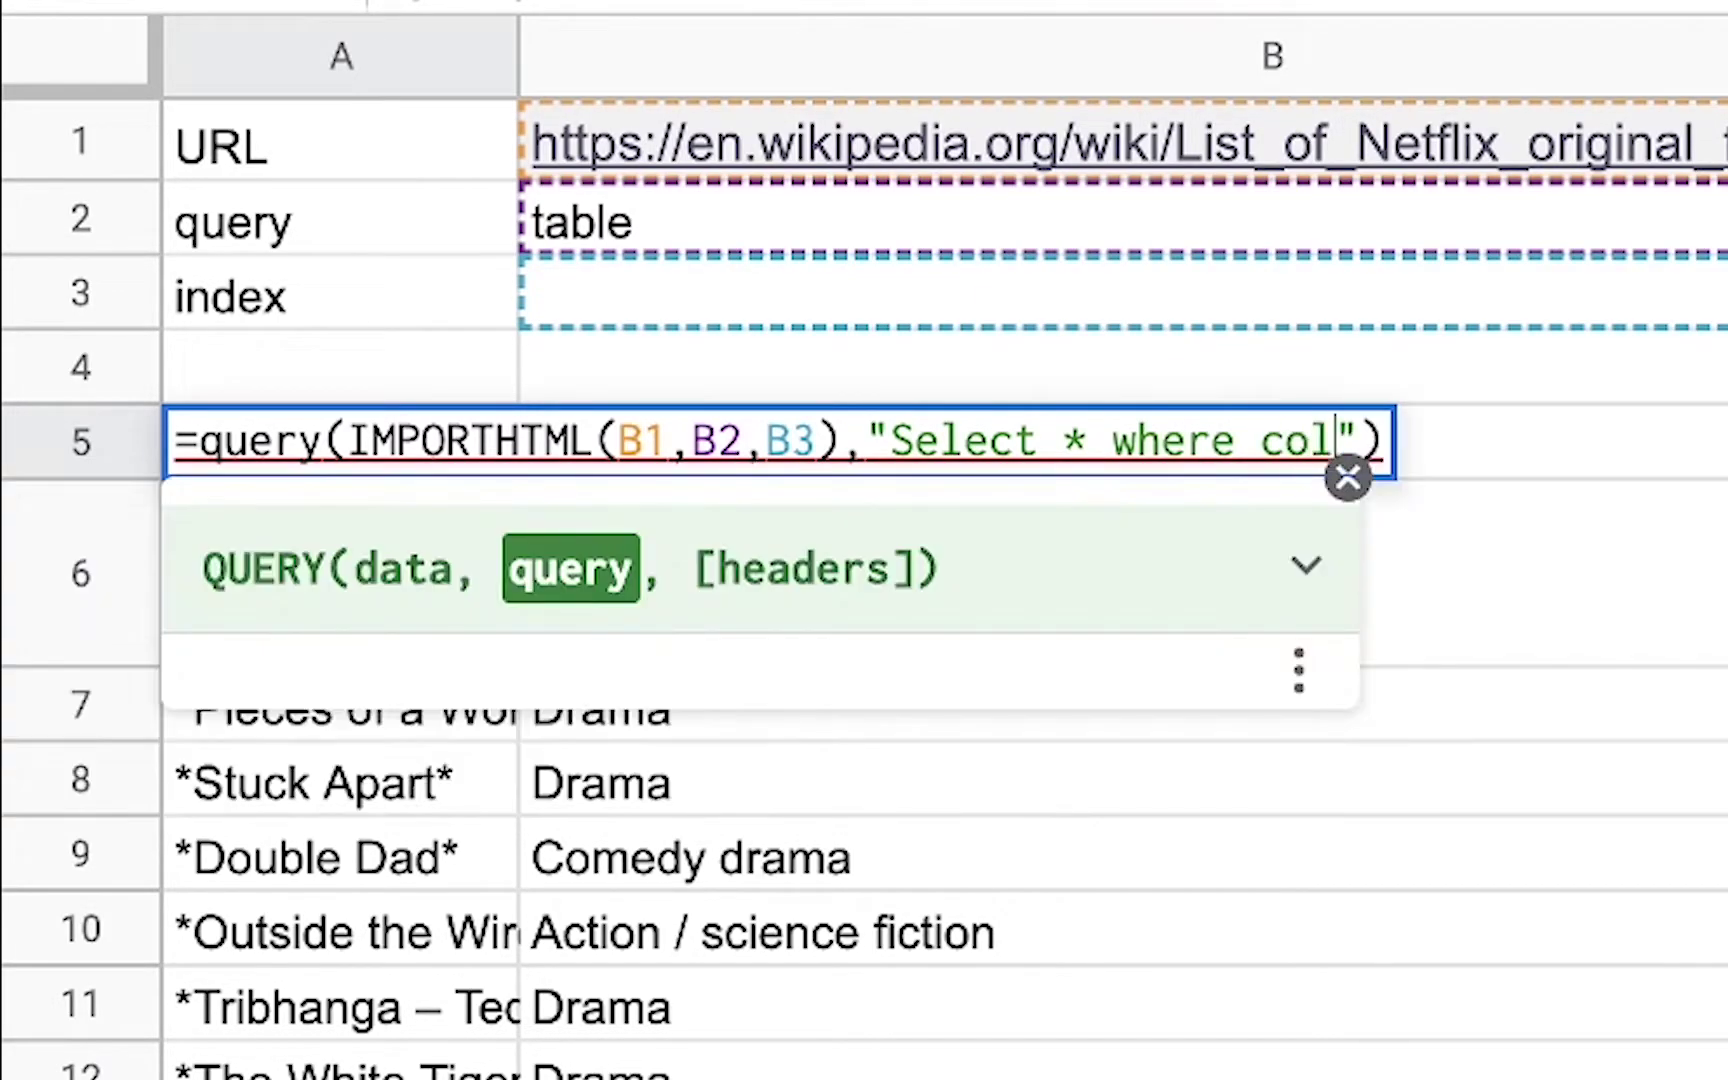
text(2)
key(BackSpace)
key(BackSpace)
key(BackSpace)
key(BackSpace)
text(Col2)
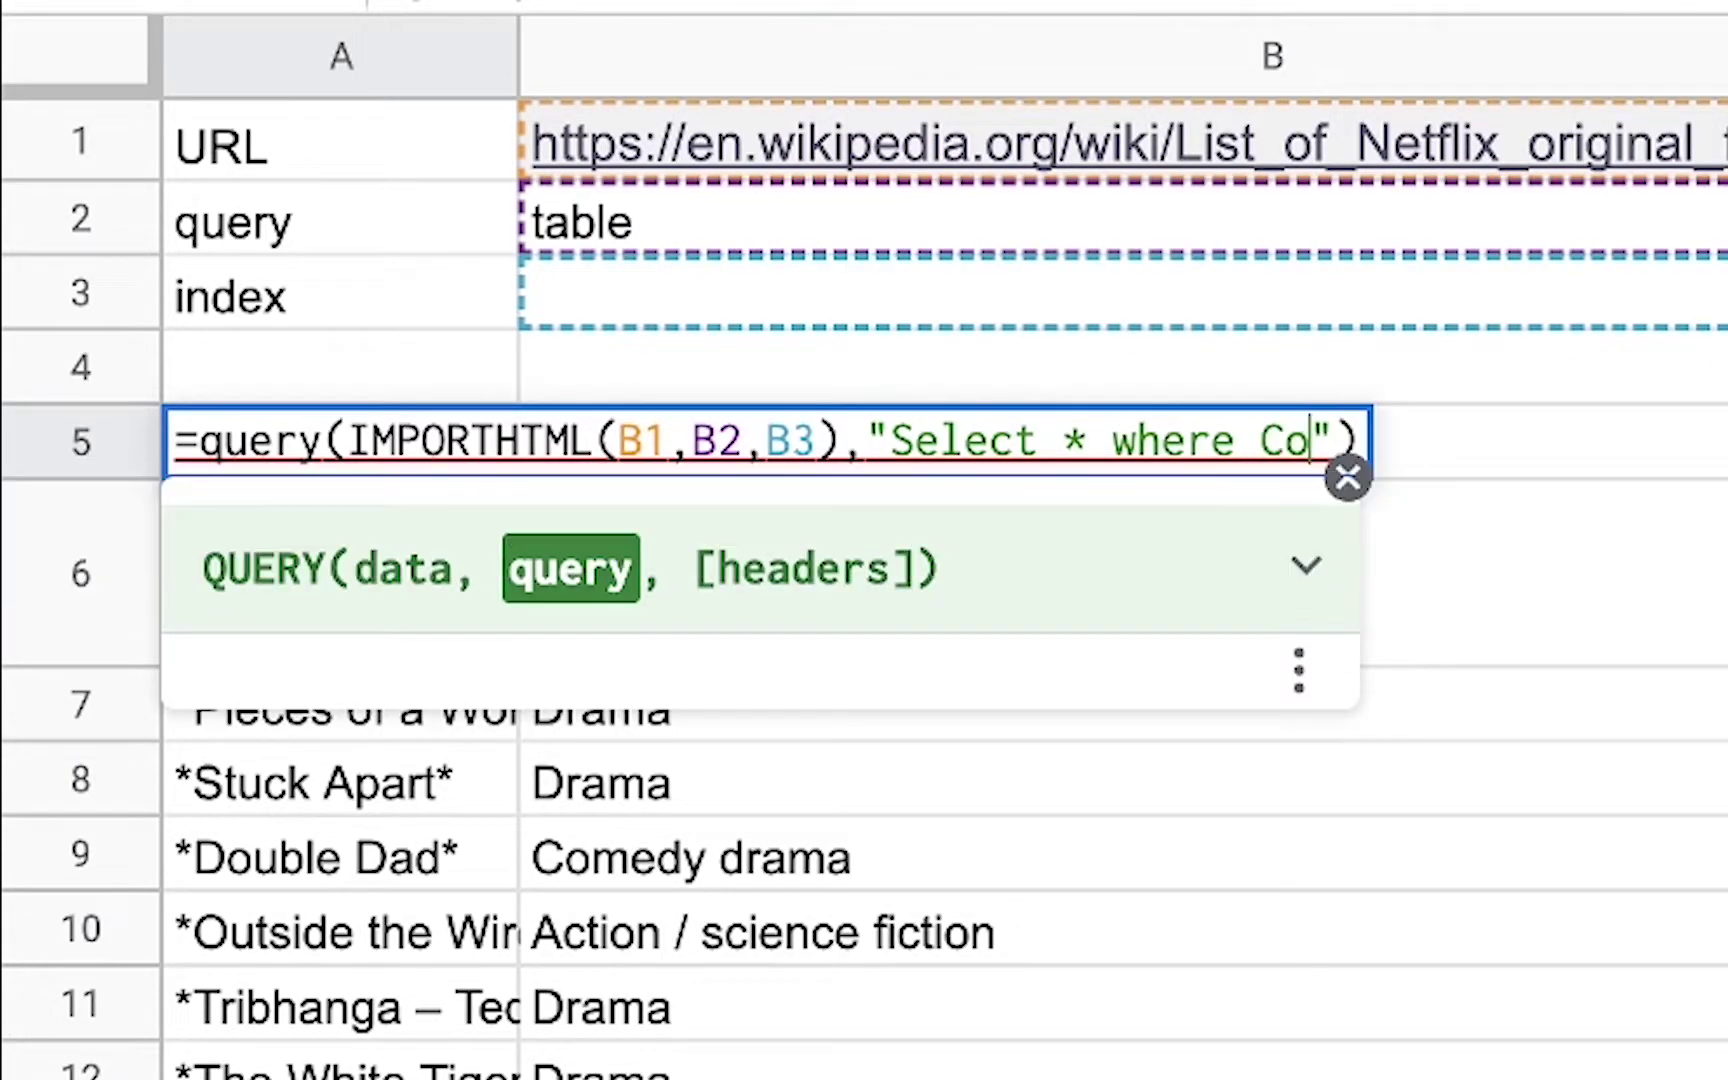
- Complete the query condition in A5 with = 'Drama' and apply the formula
text(= '')
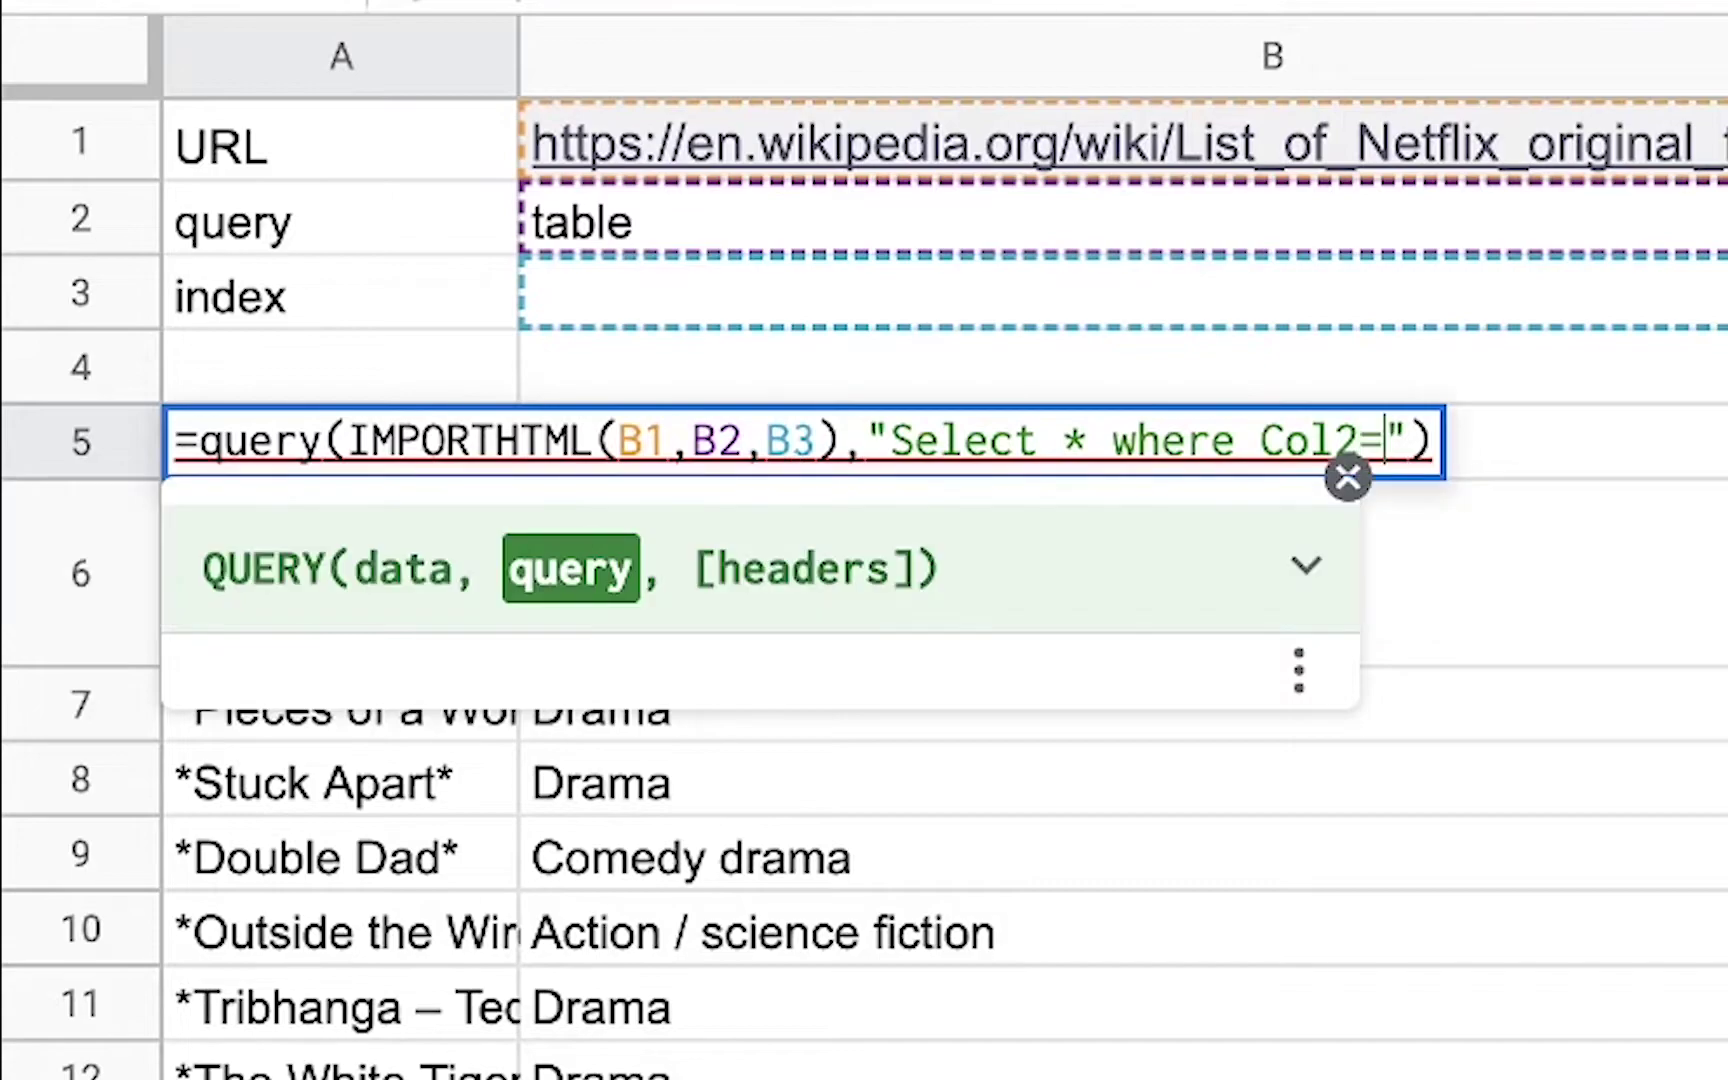
key(BackSpace)
key(BackSpace)
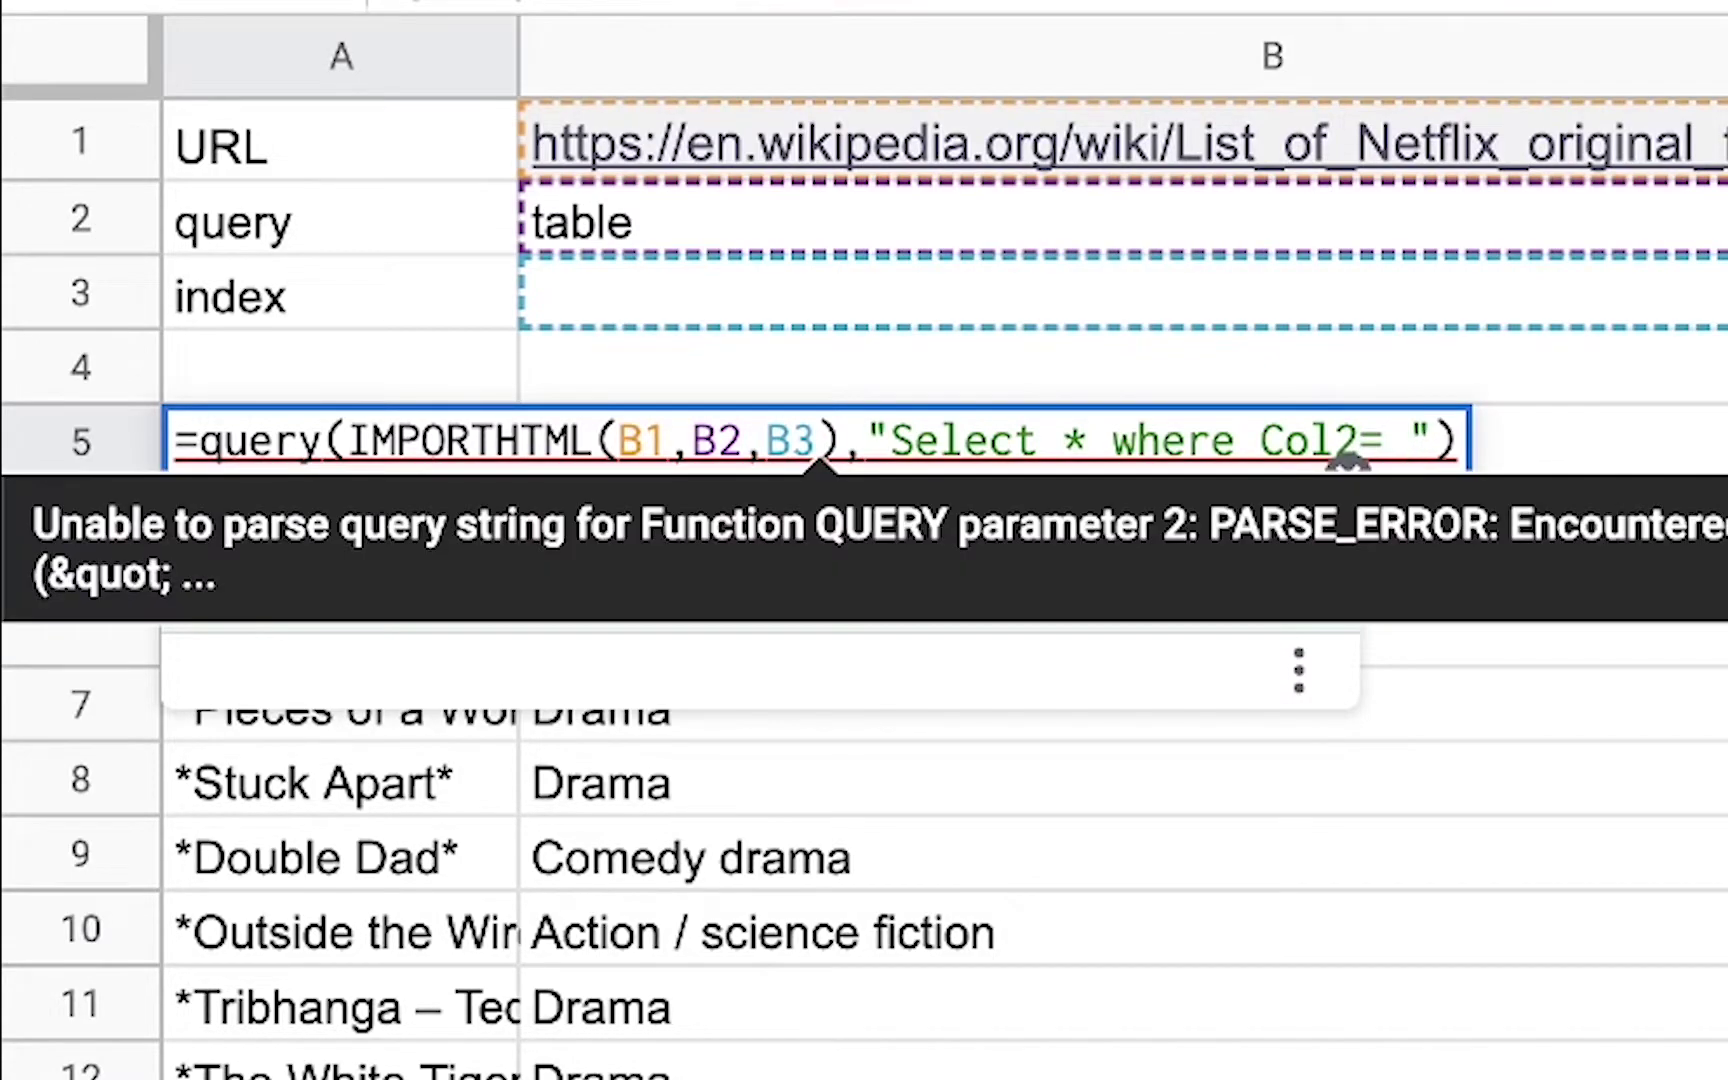
text('')
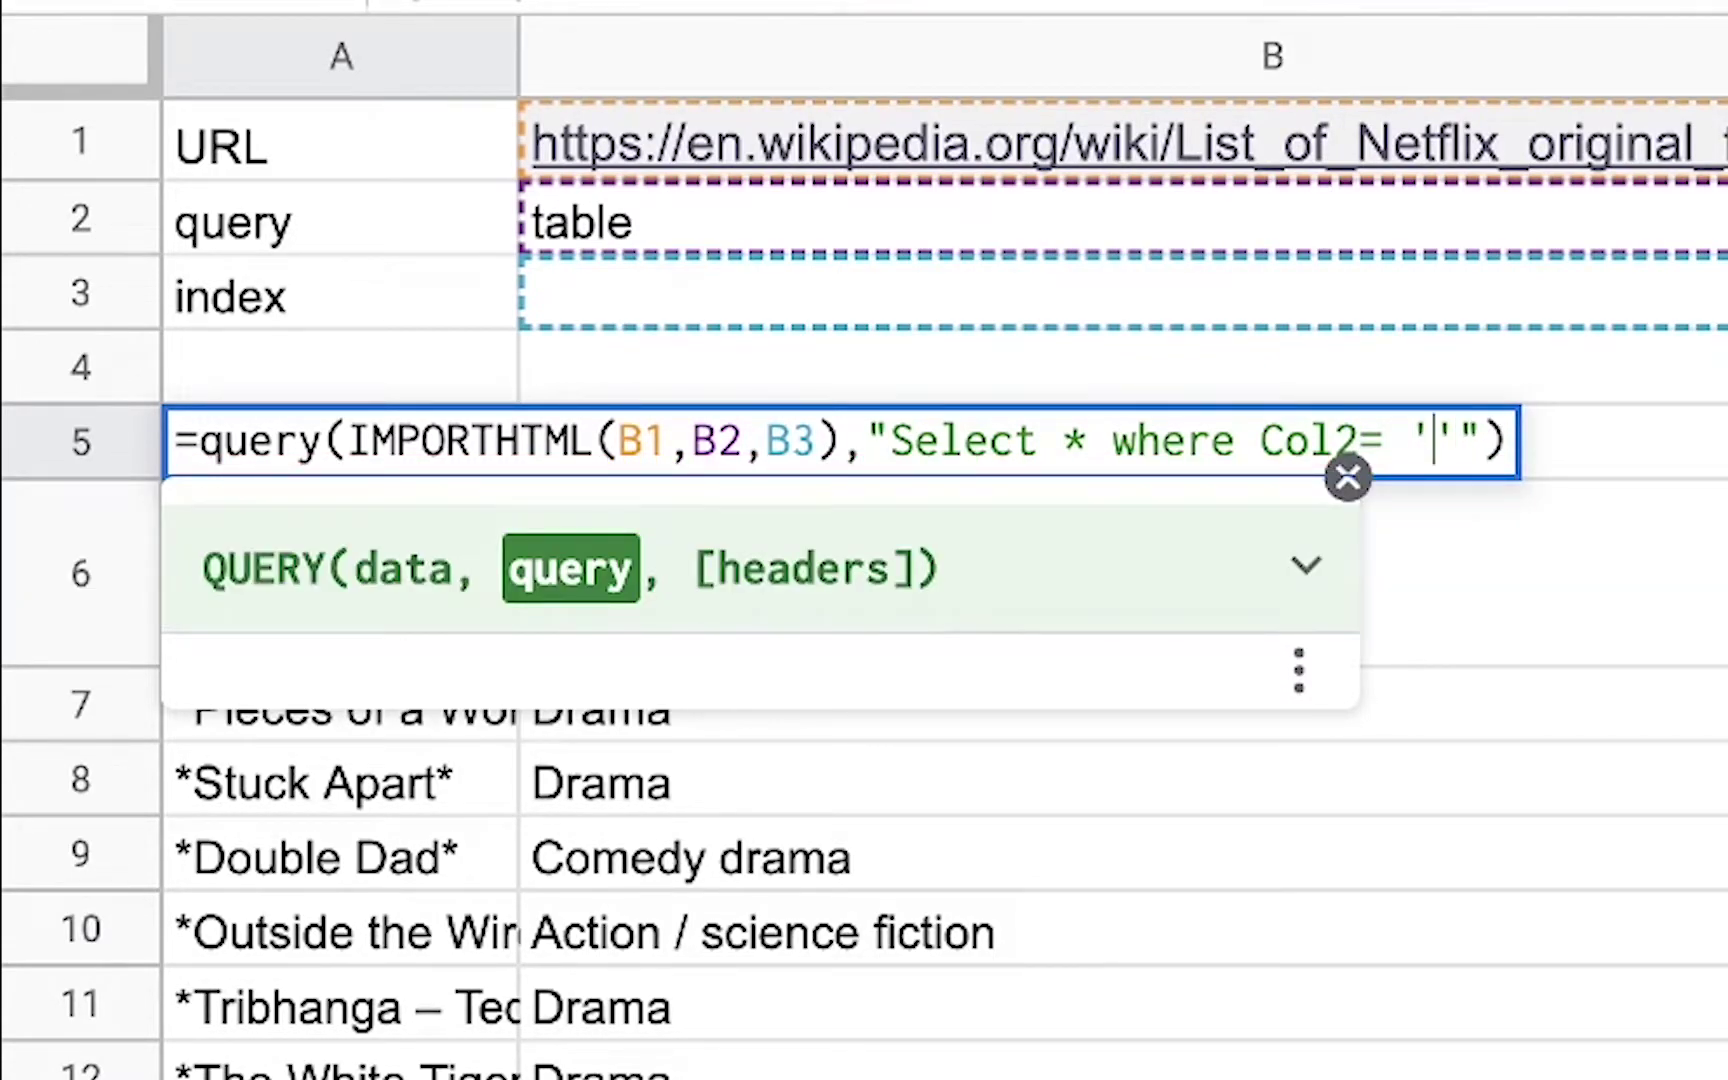
text(Drama)
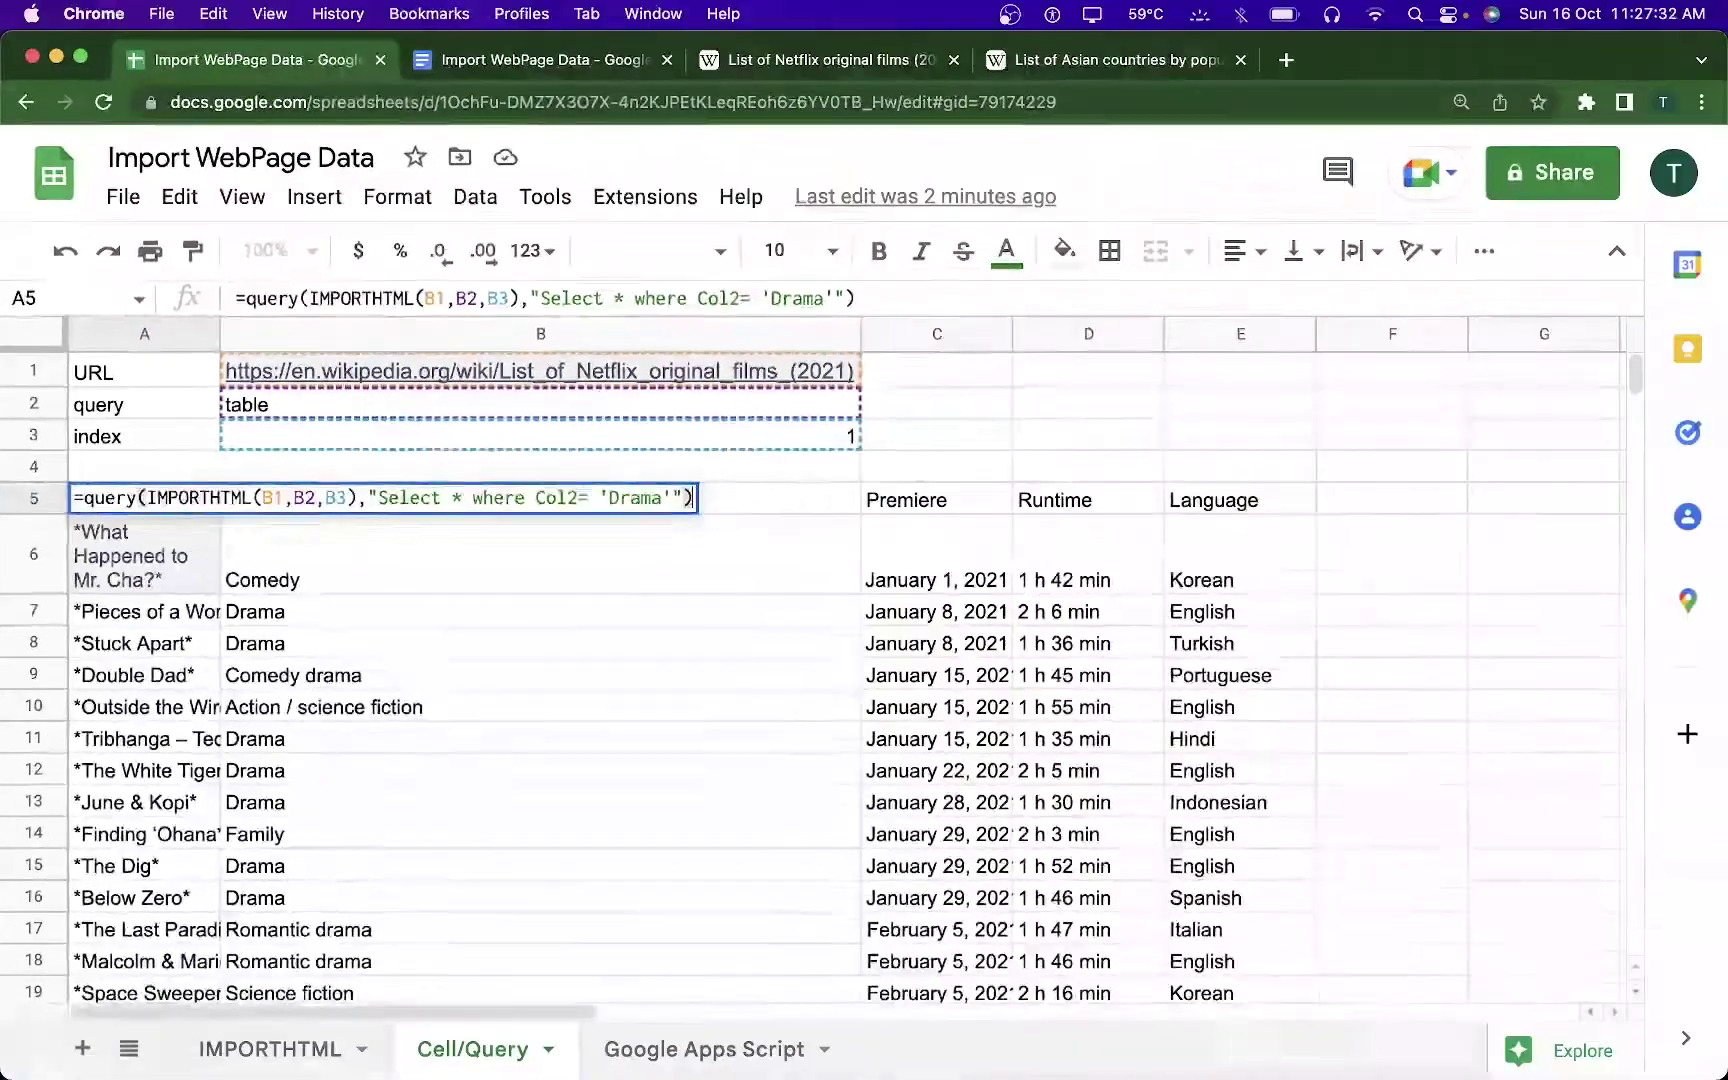
key(Return)
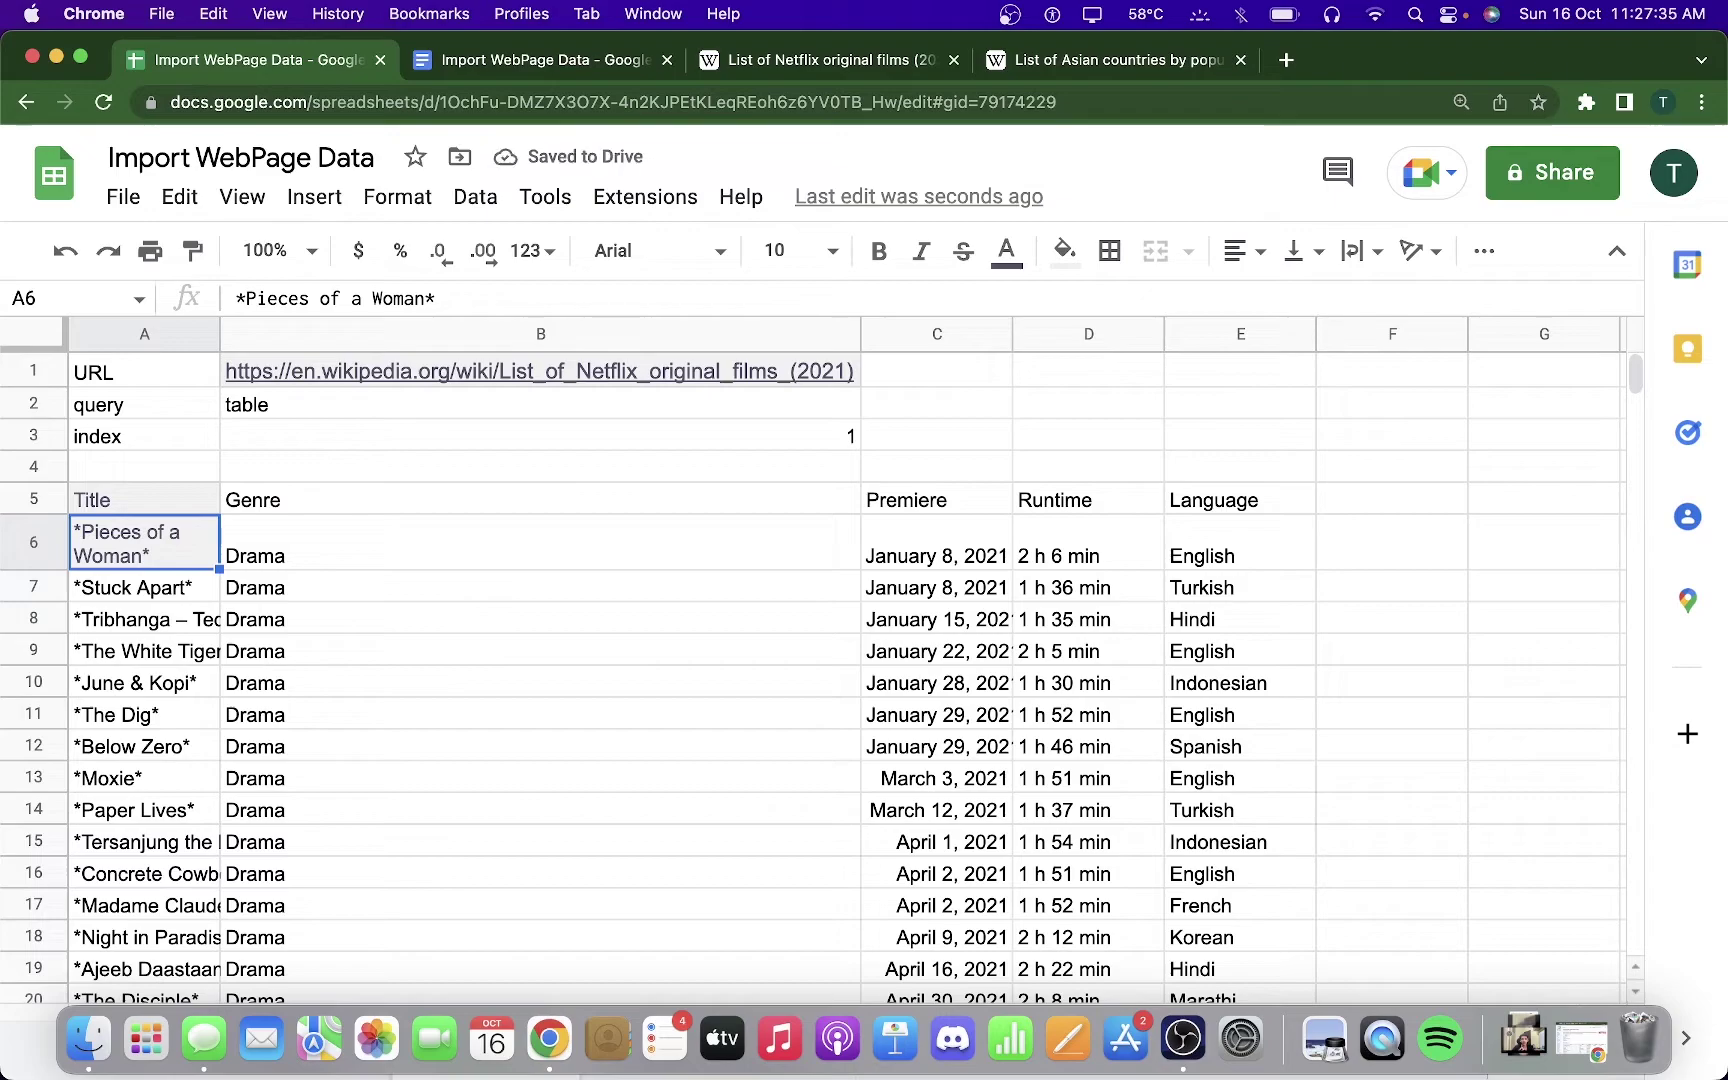
- Check the genres listed in the Genre column of the filtered film table
scroll(290, 547, down, 3)
drag(335, 433, 382, 745)
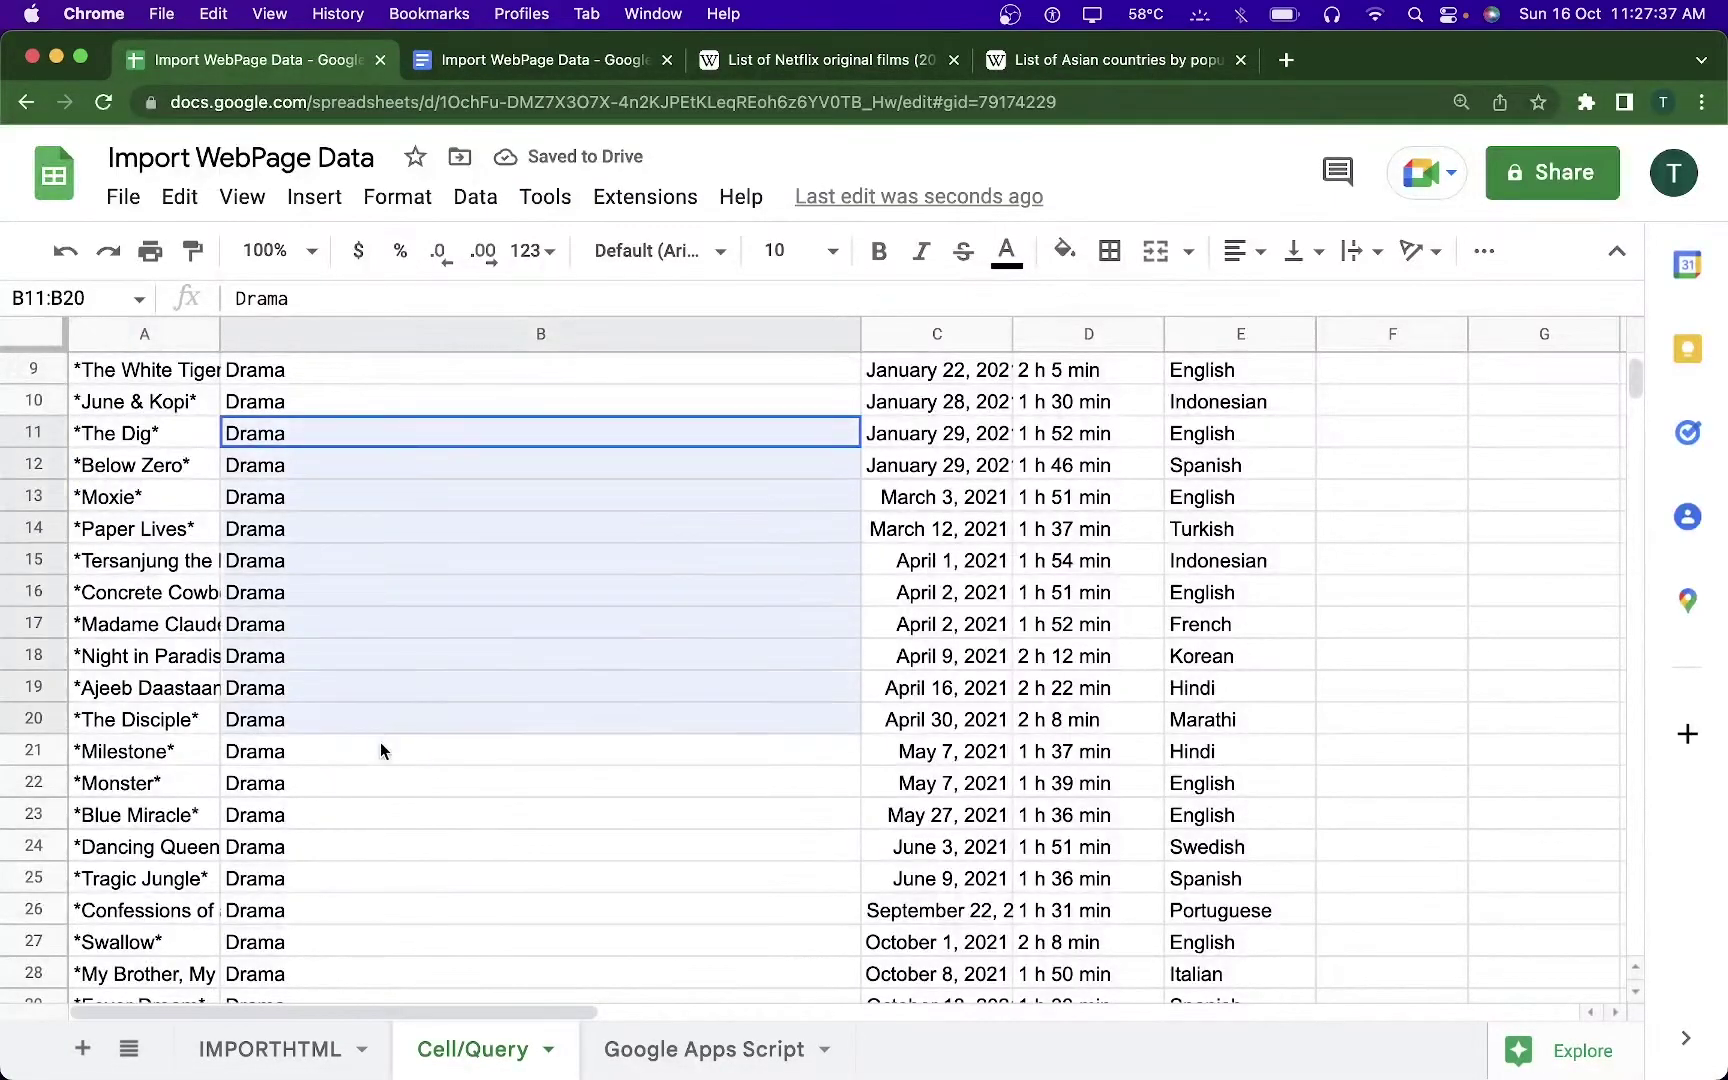
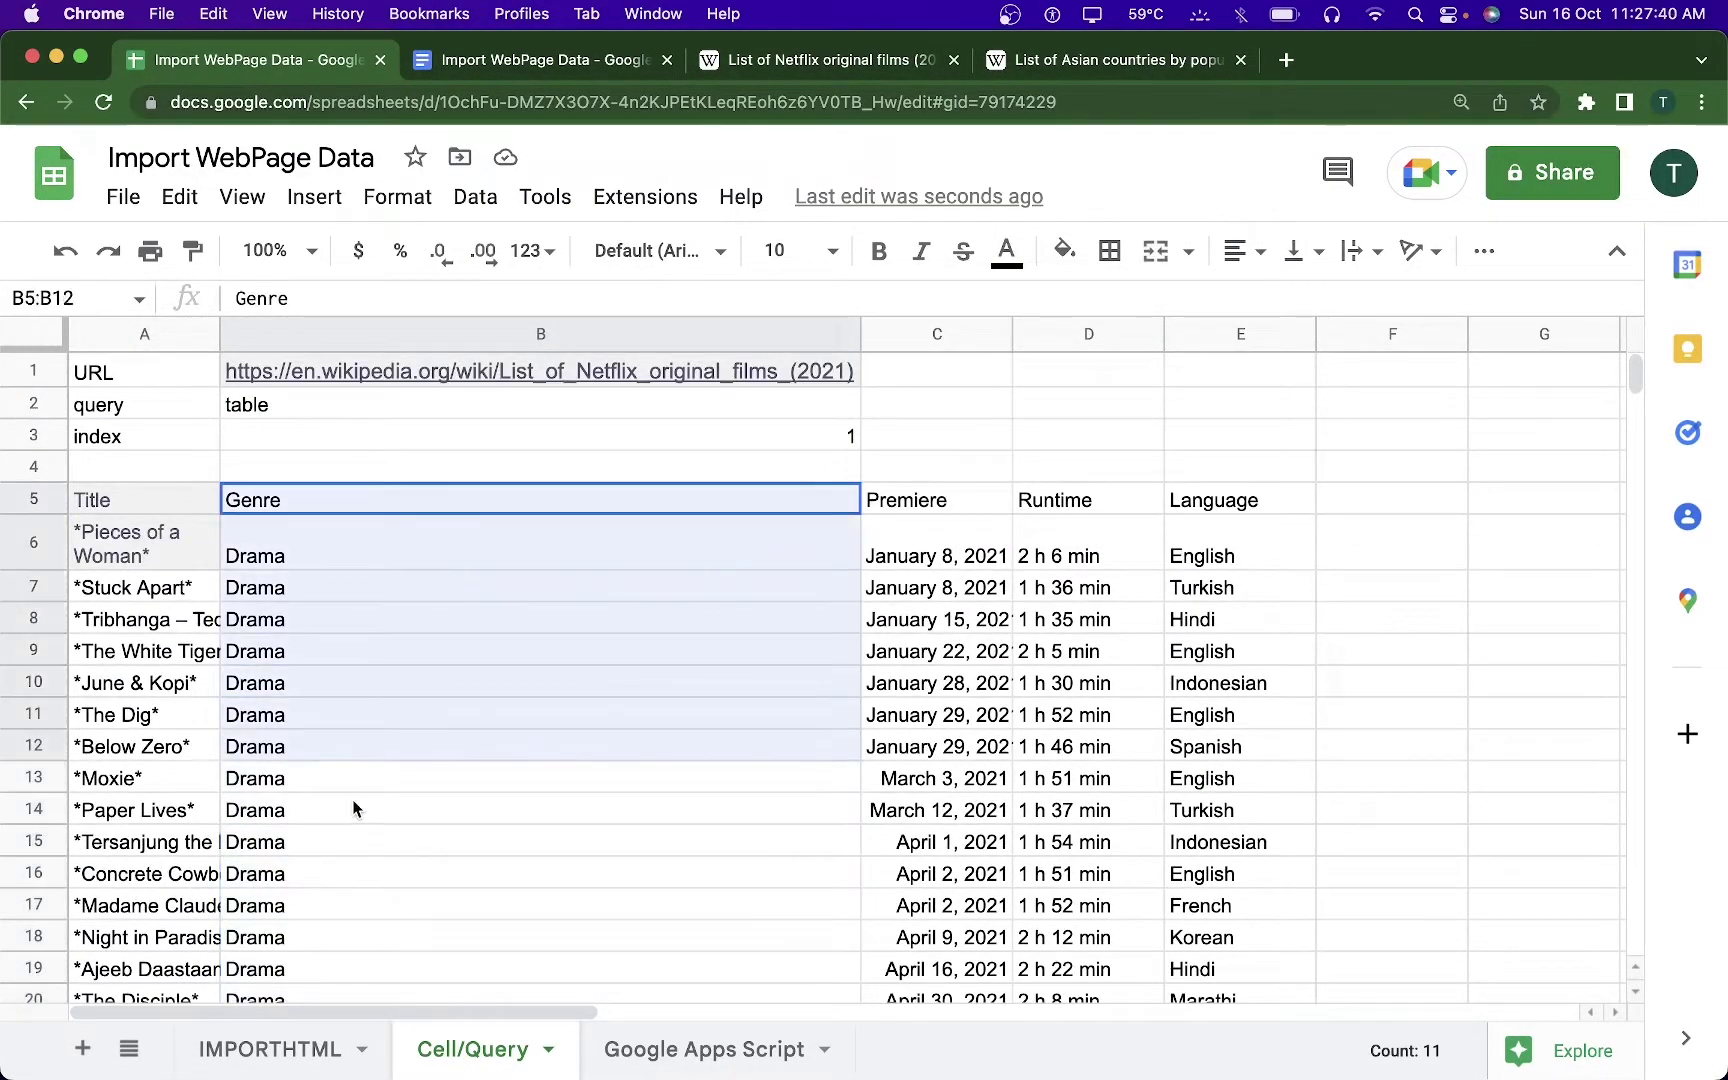
click(320, 849)
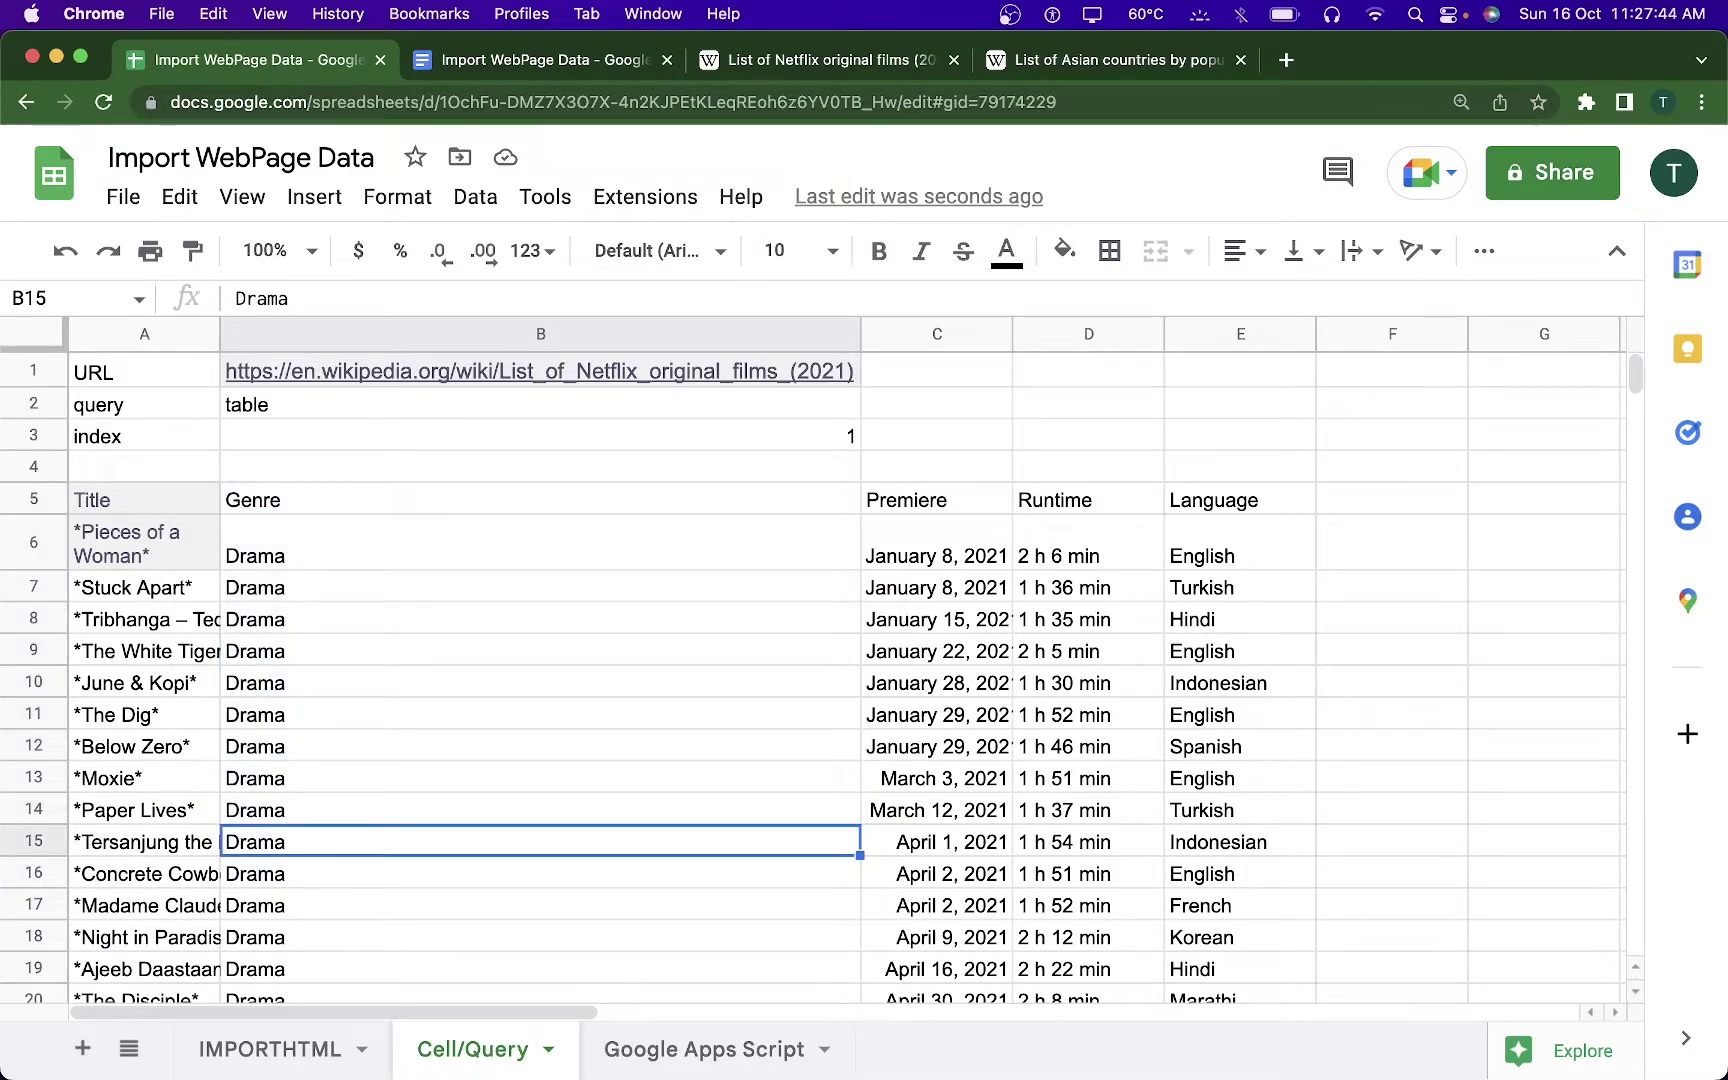
- Review the subtopic on limiting the number of columns in the outline document, and return to the spreadsheet
click(592, 56)
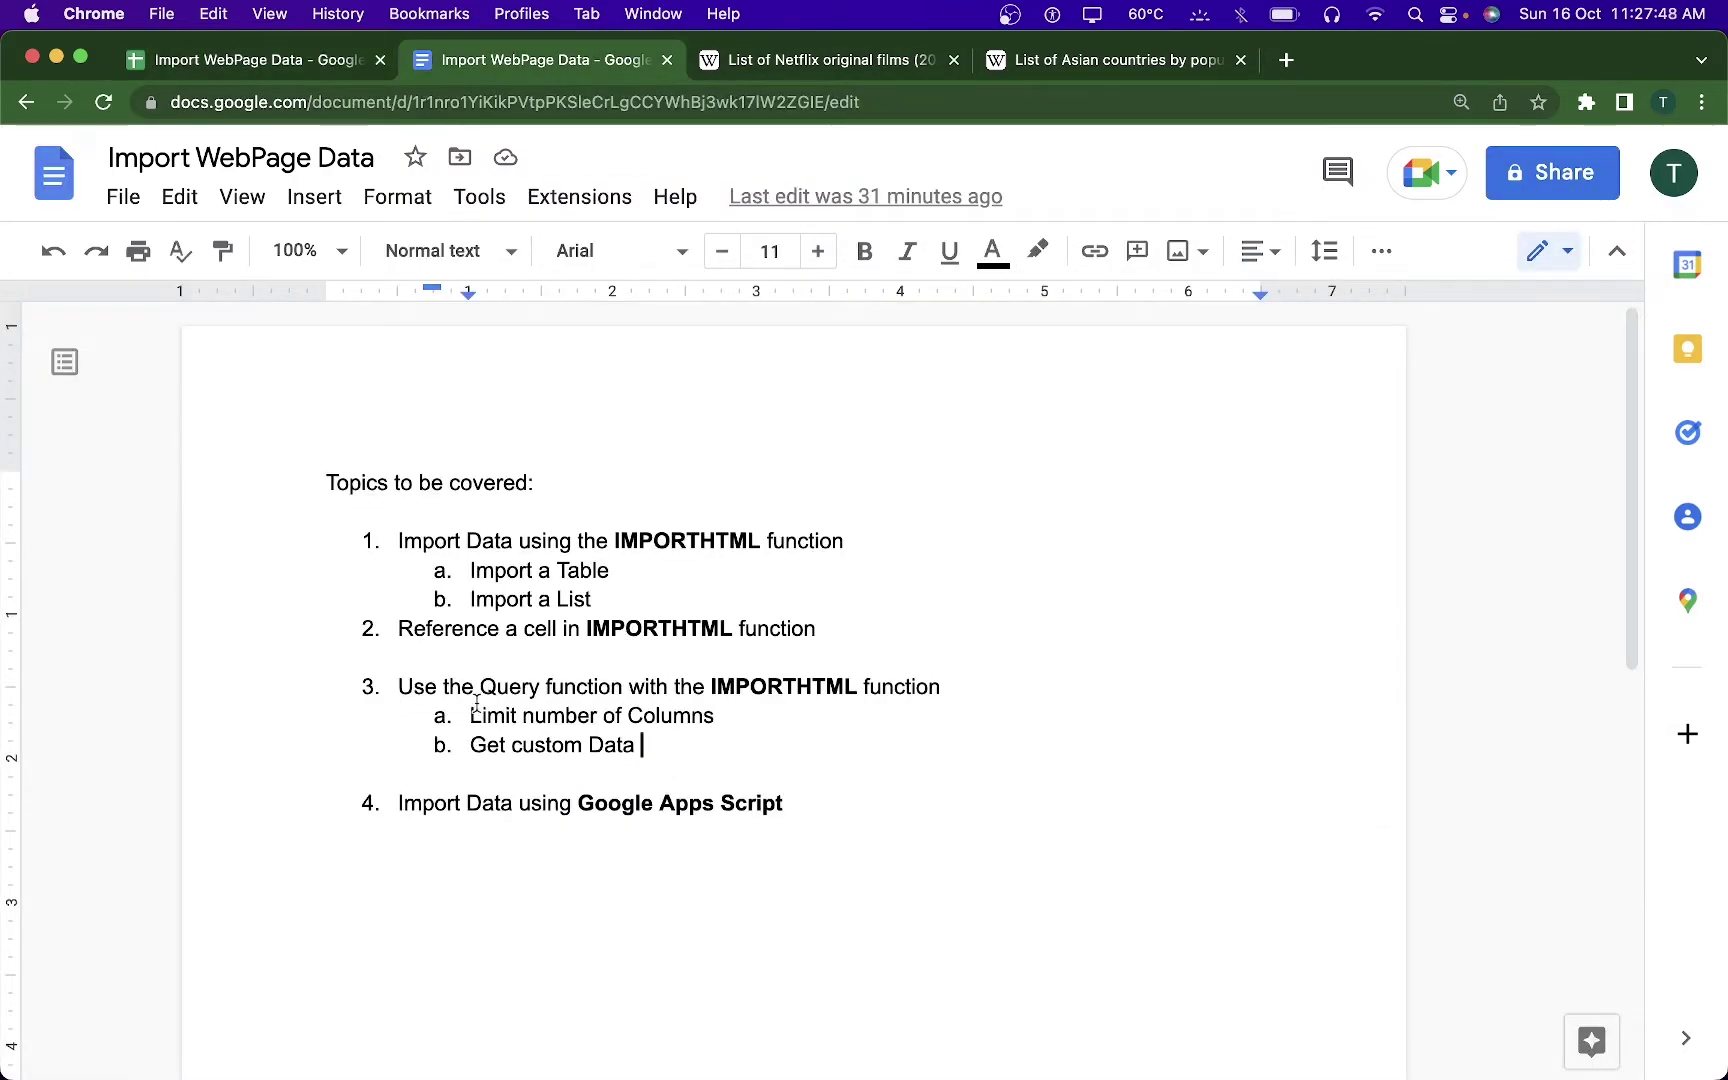
drag(471, 715, 745, 720)
click(742, 717)
click(270, 62)
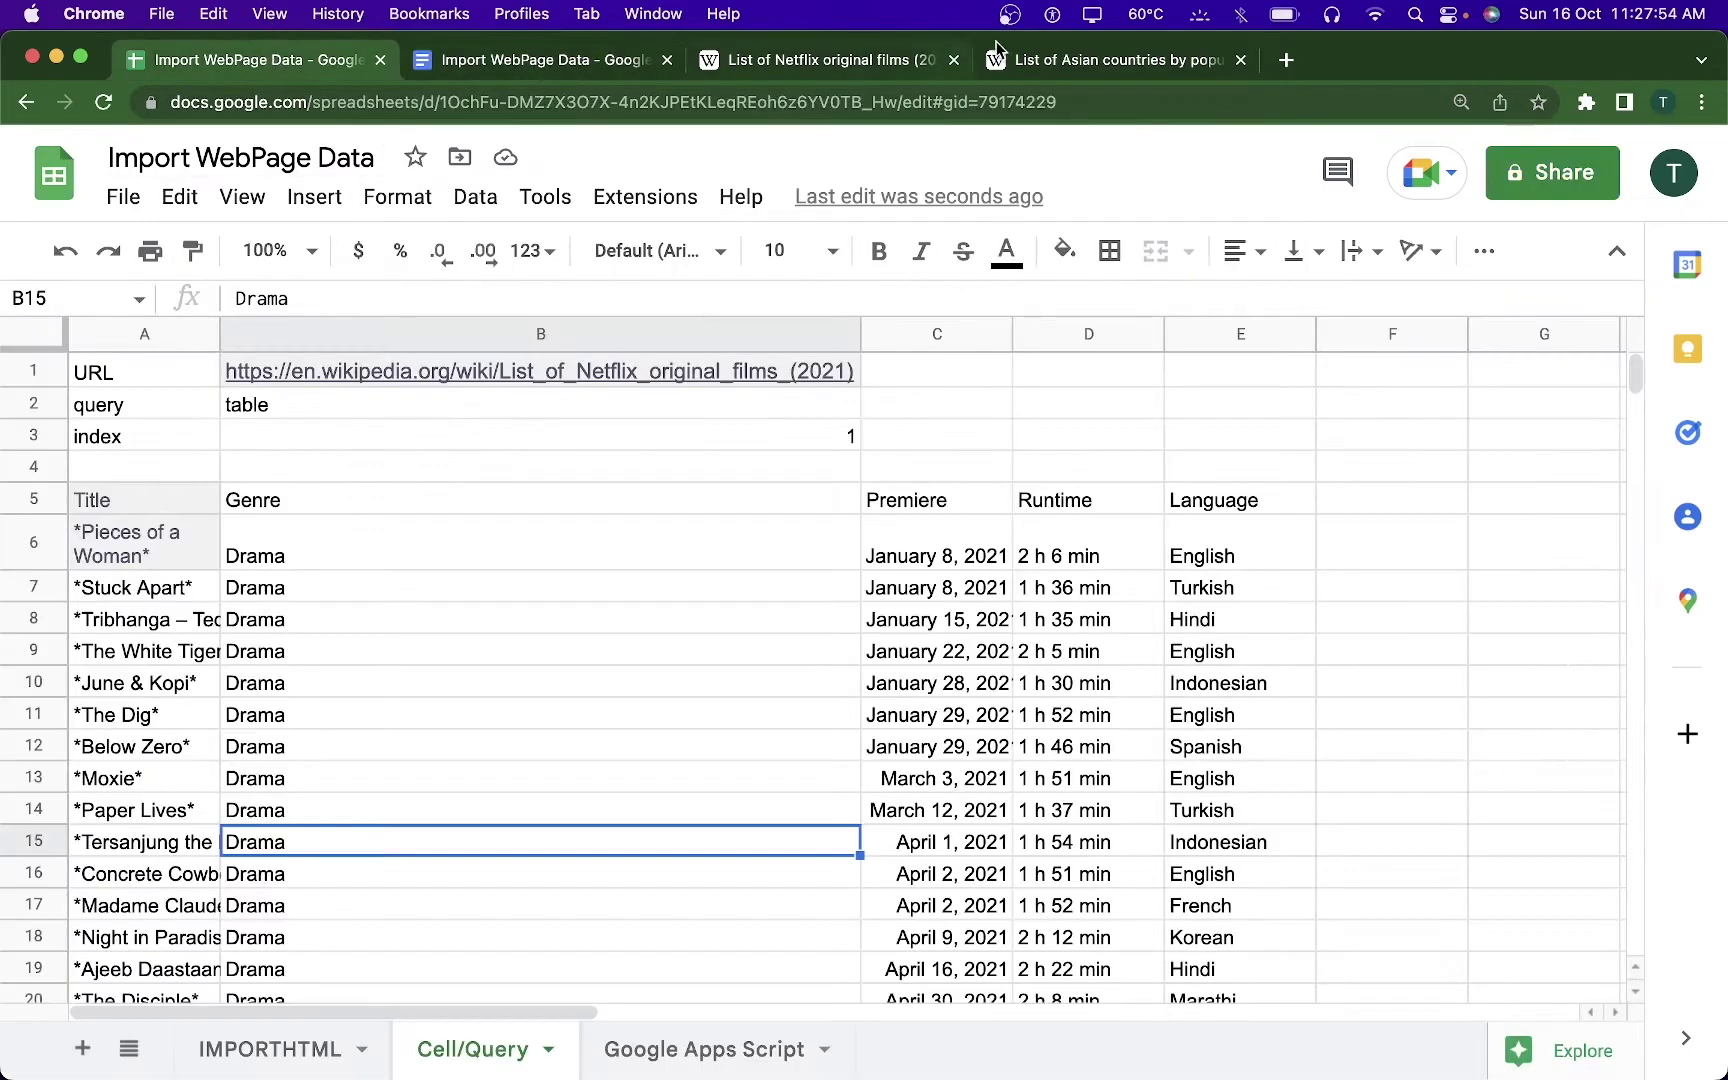
- Replace the URL in B1 with the address of the Wikipedia page List of Asian countries by population
click(1027, 60)
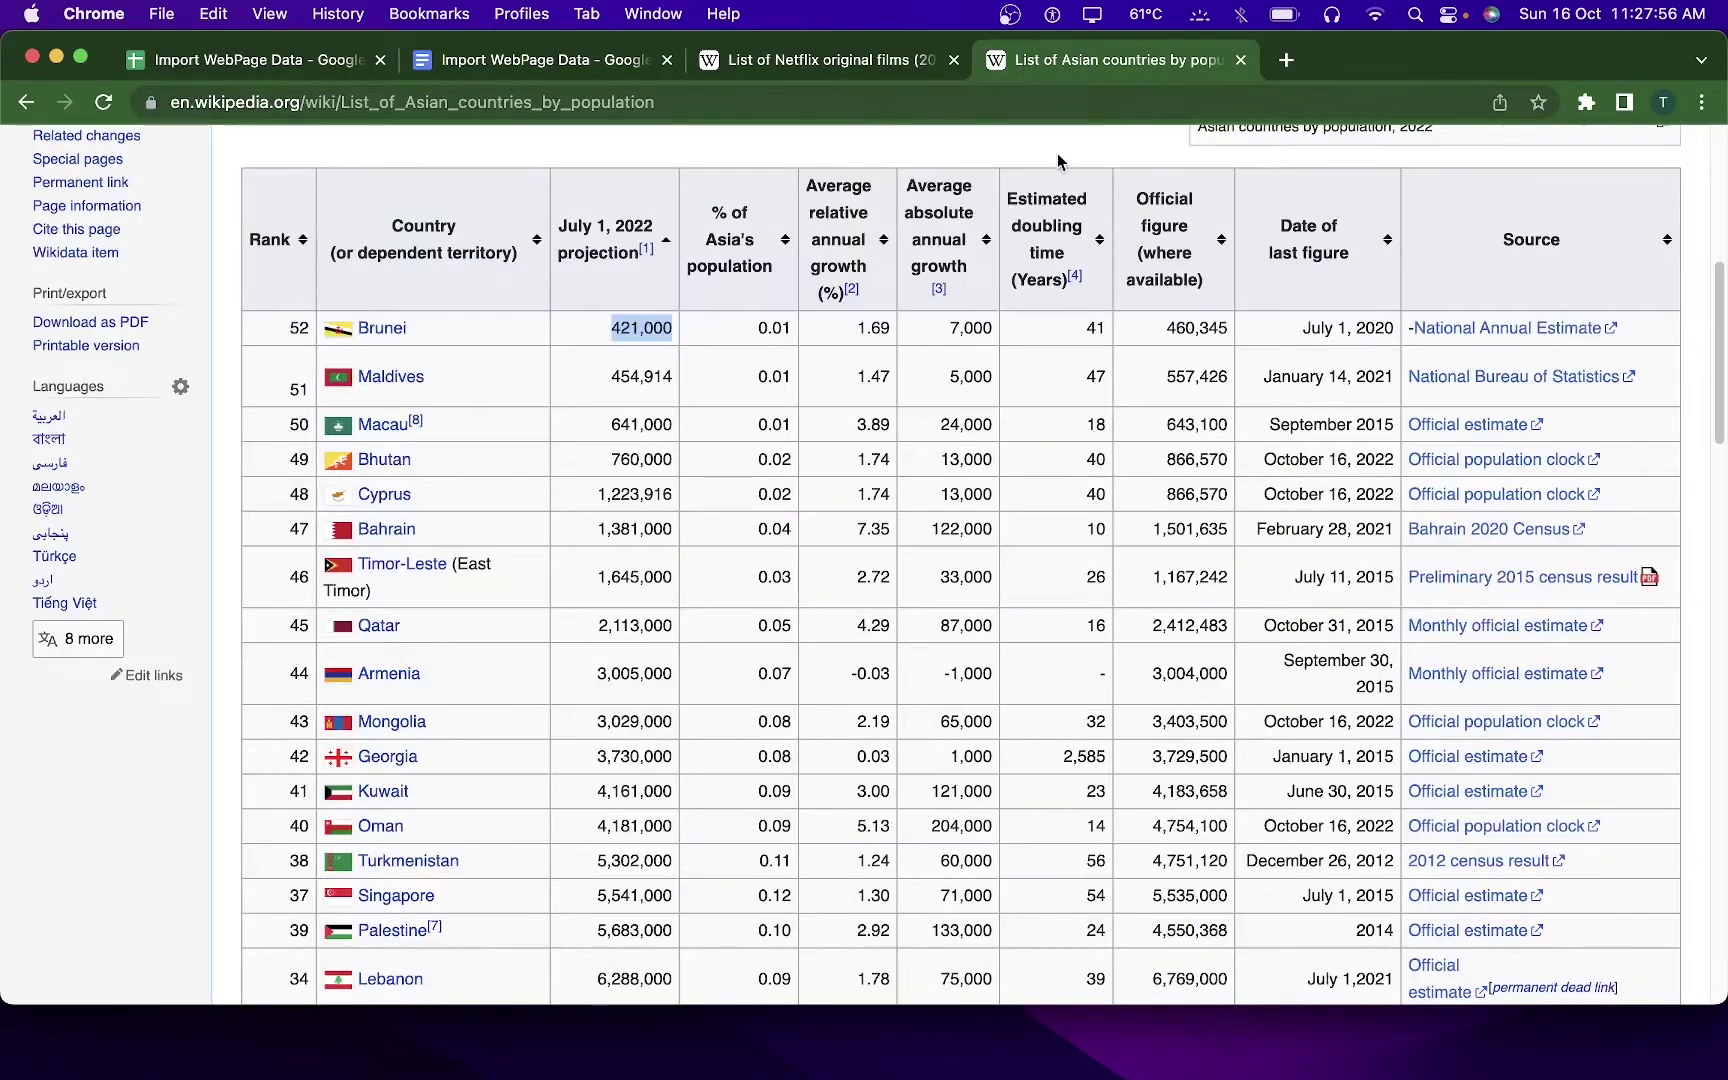
scroll(1058, 162, up, 10)
click(1005, 102)
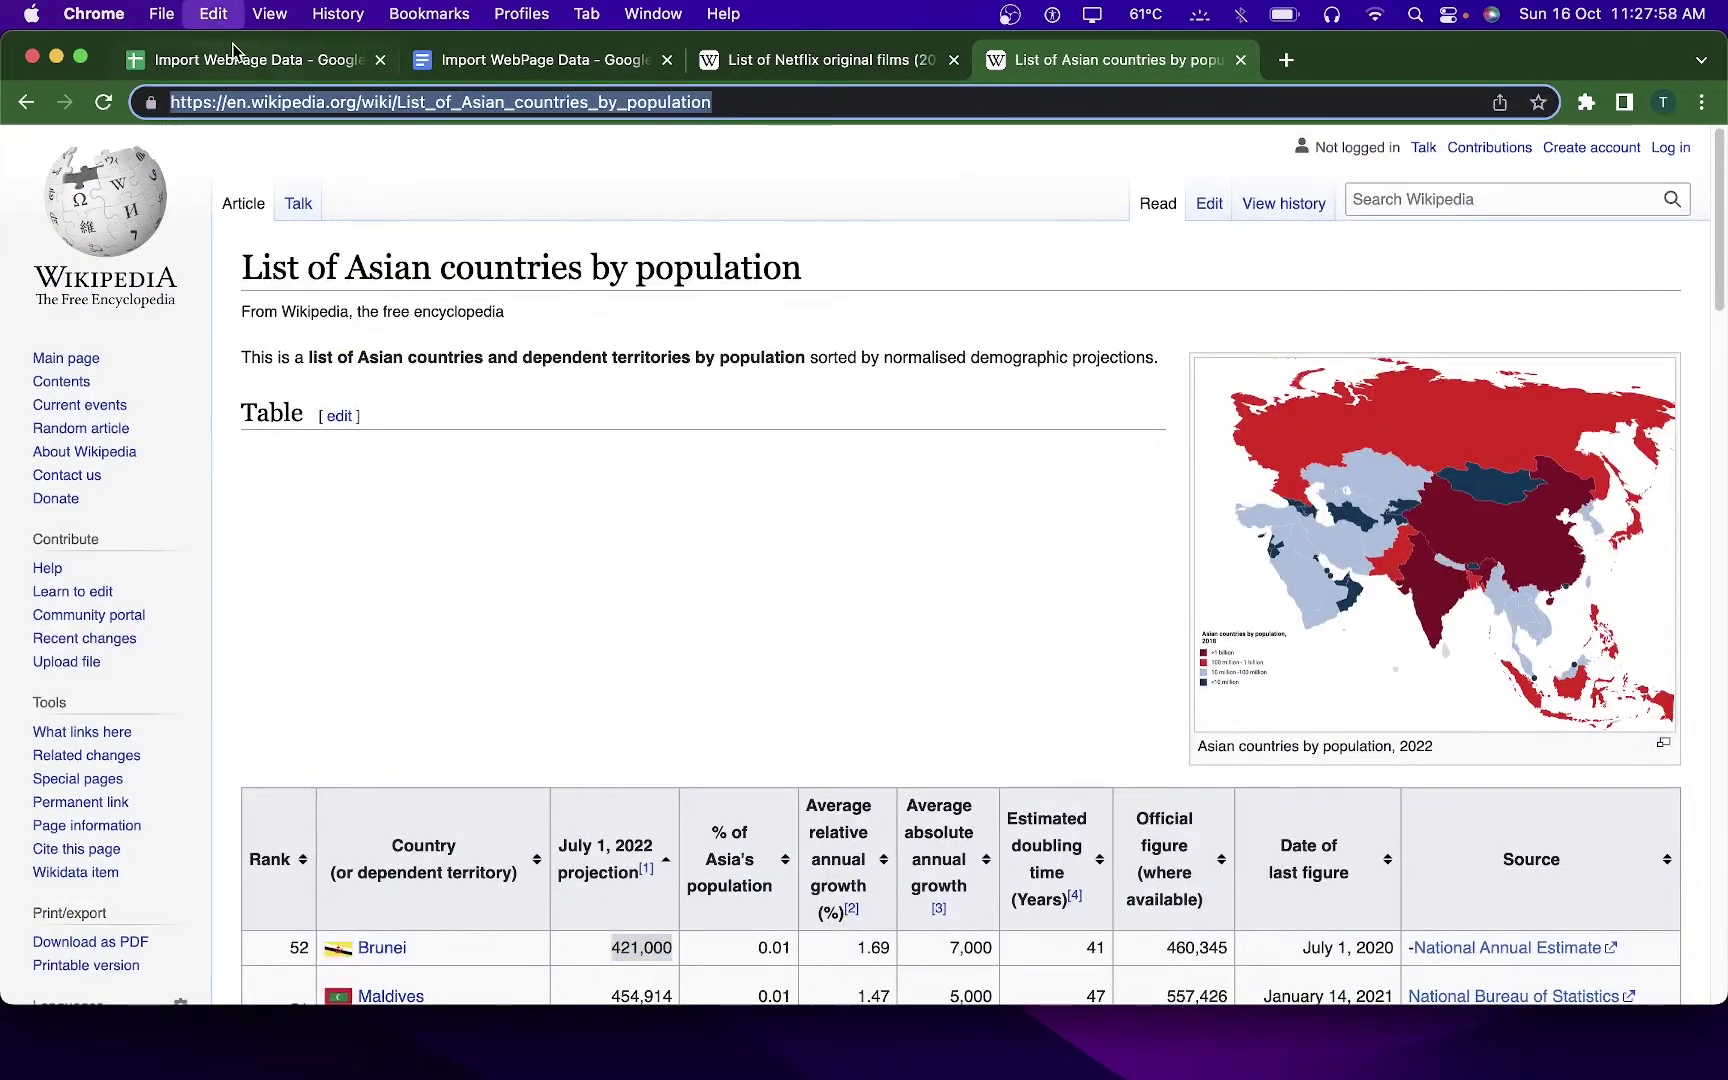
key(super+c)
click(233, 60)
click(332, 376)
key(super+v)
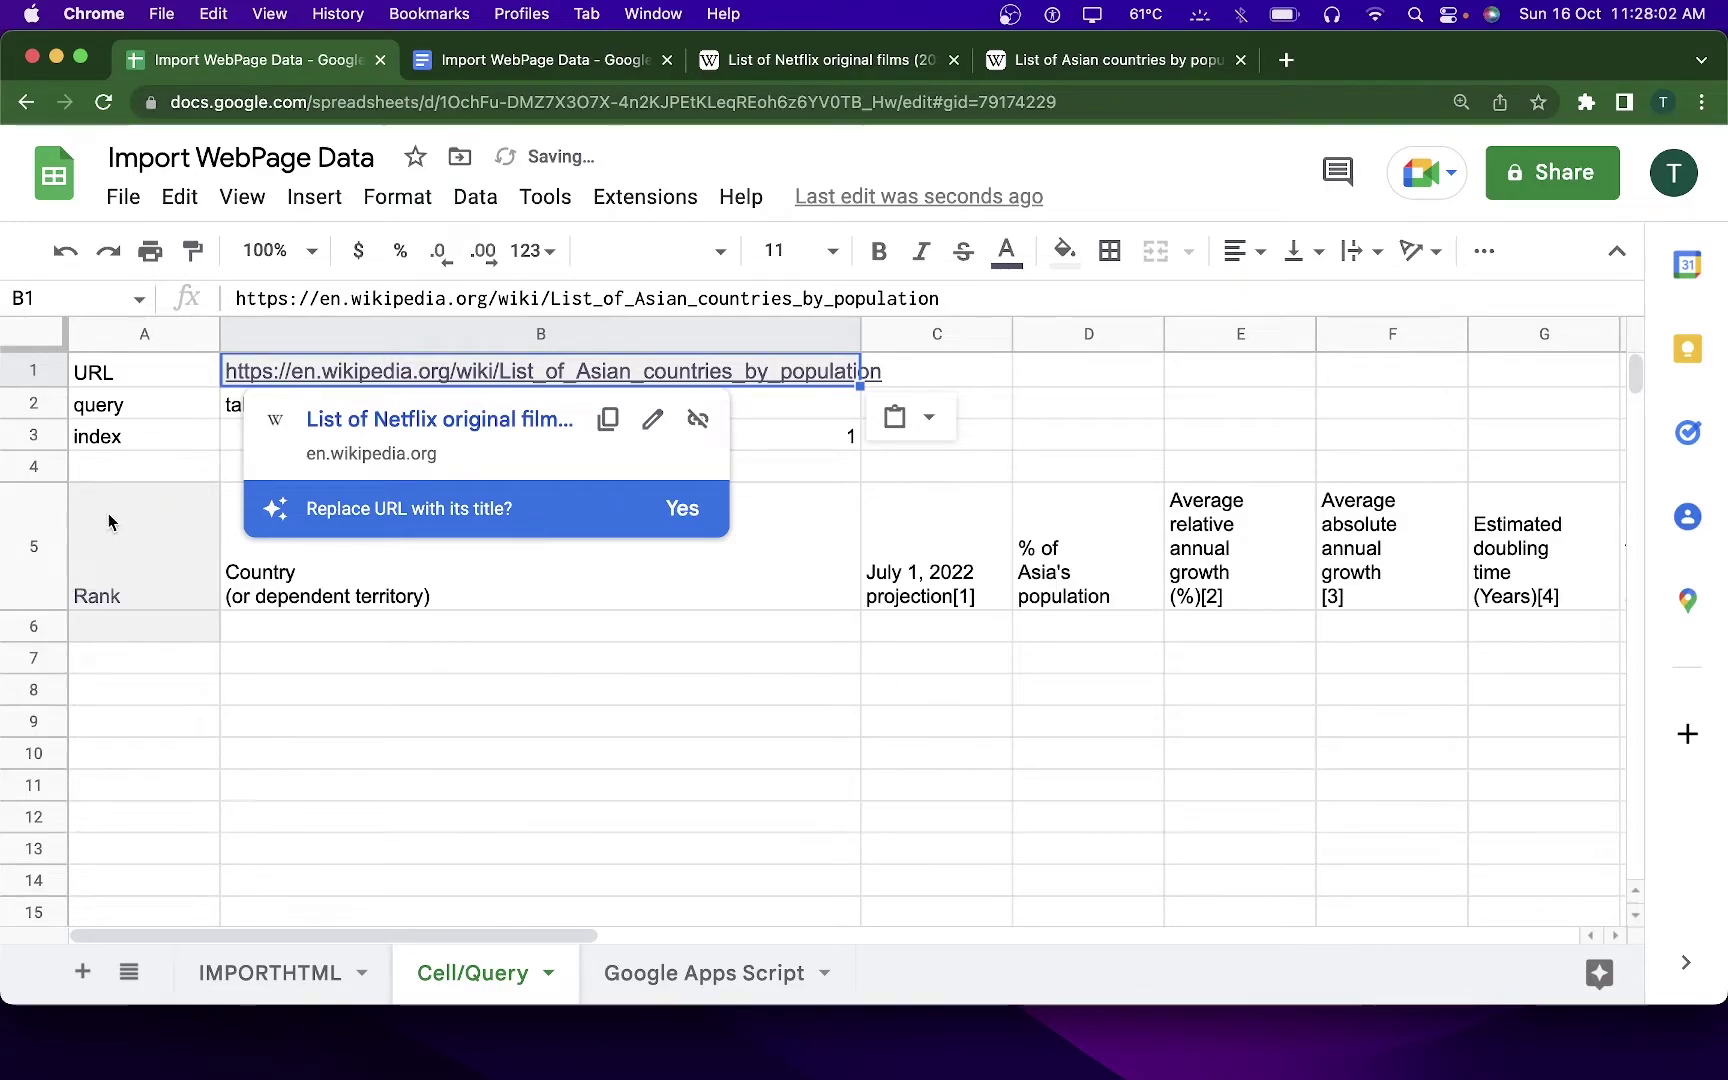
- Delete the argument "Select * where Col2= 'Drama' from the query formula in A5 and apply it
double_click(118, 516)
drag(372, 497, 621, 497)
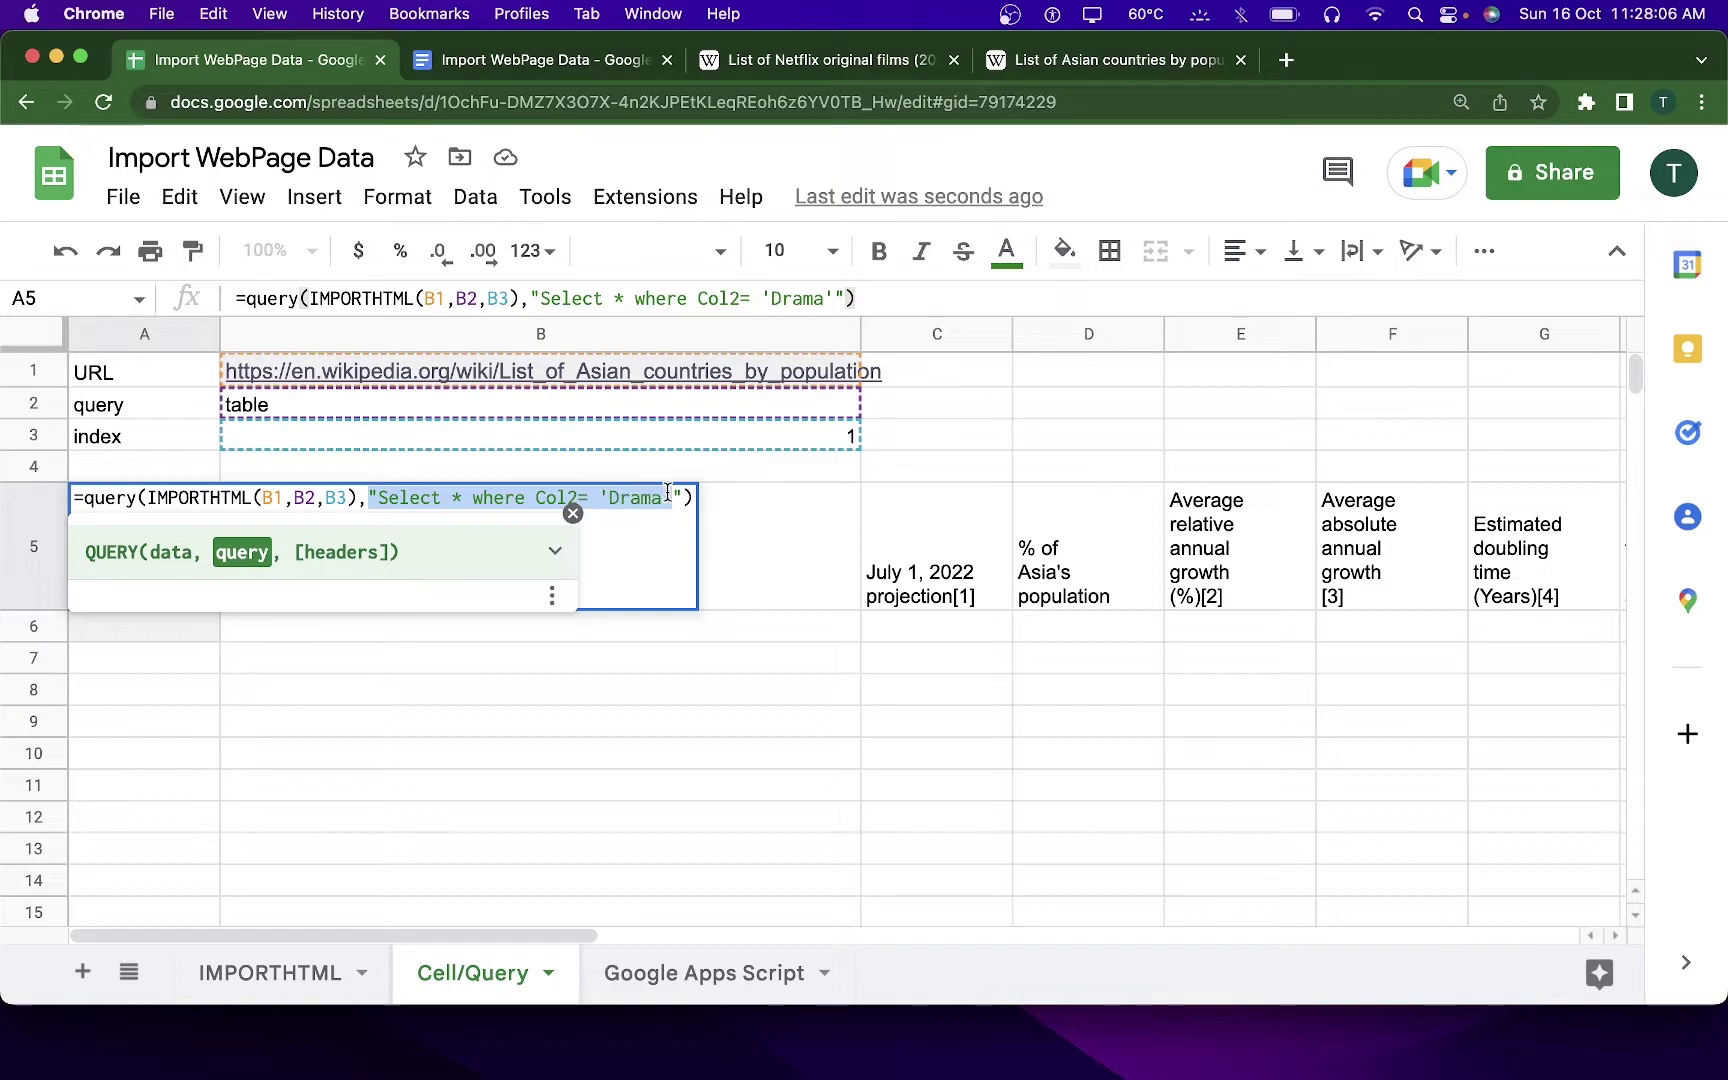
key(BackSpace)
key(BackSpace)
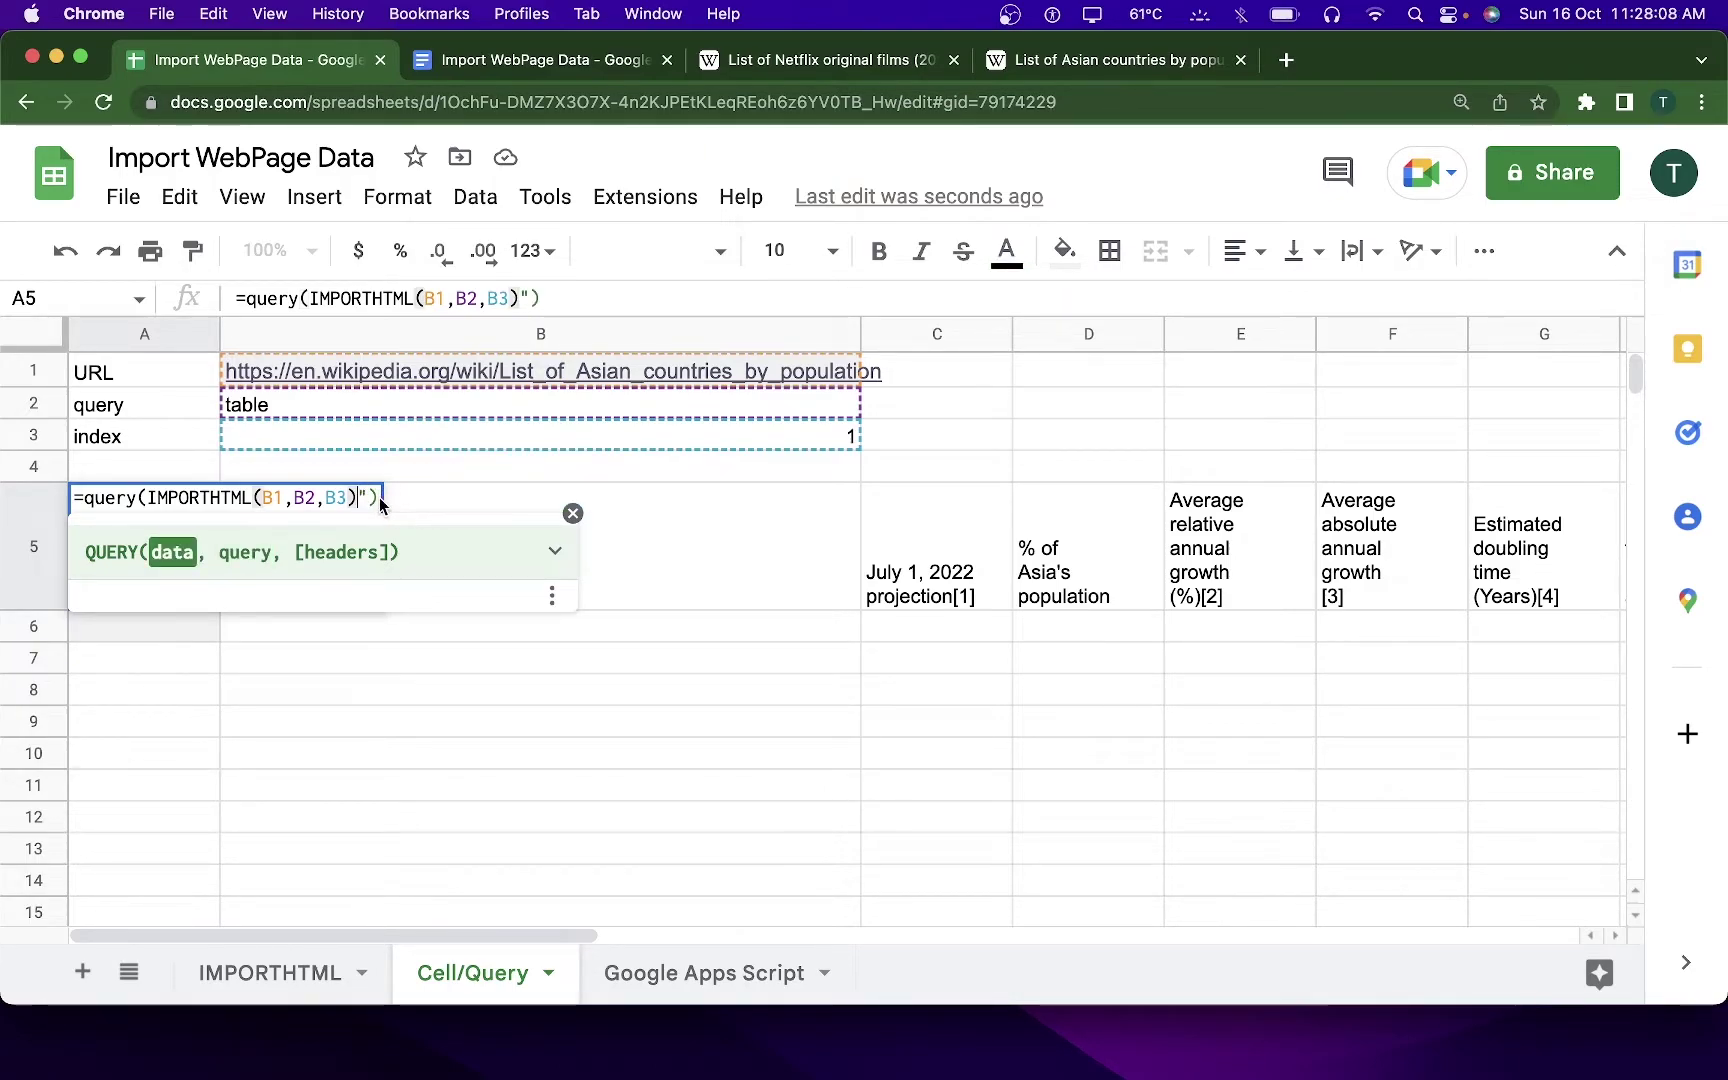
key(Return)
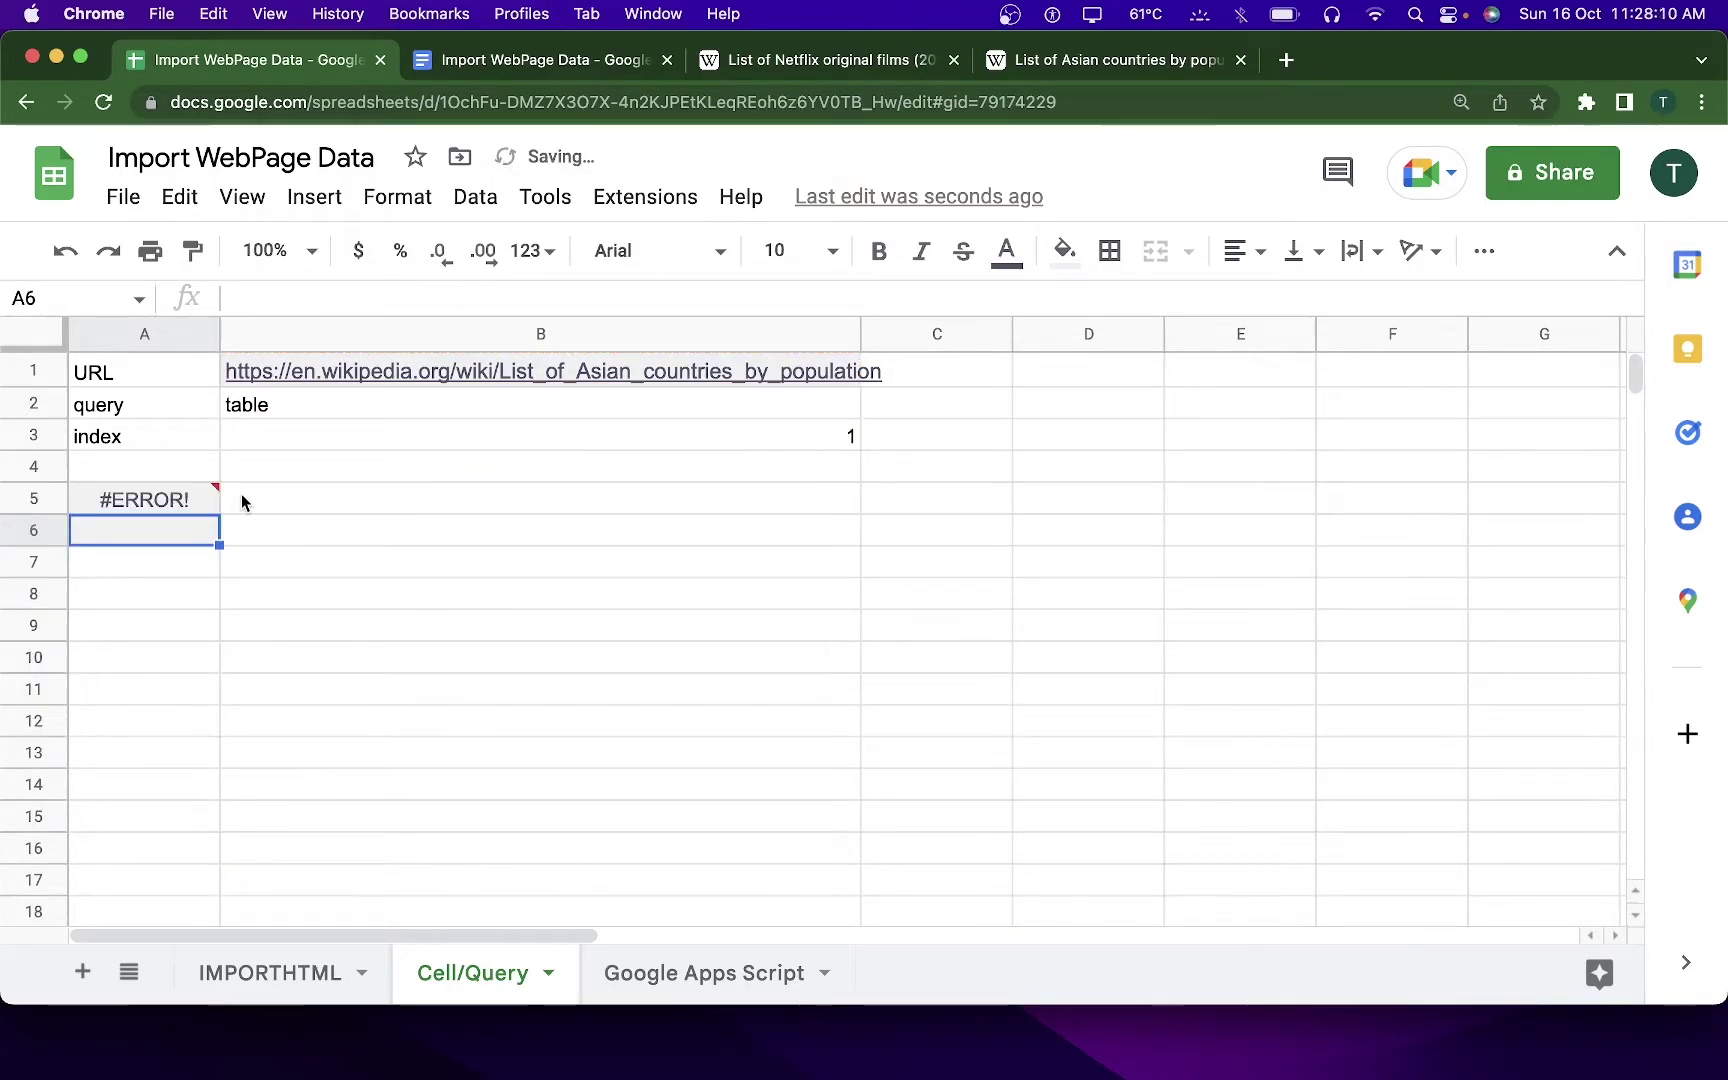
- Remove the query function name from the formula in A5, leaving the IMPORTHTML call
double_click(190, 499)
click(120, 498)
double_click(120, 498)
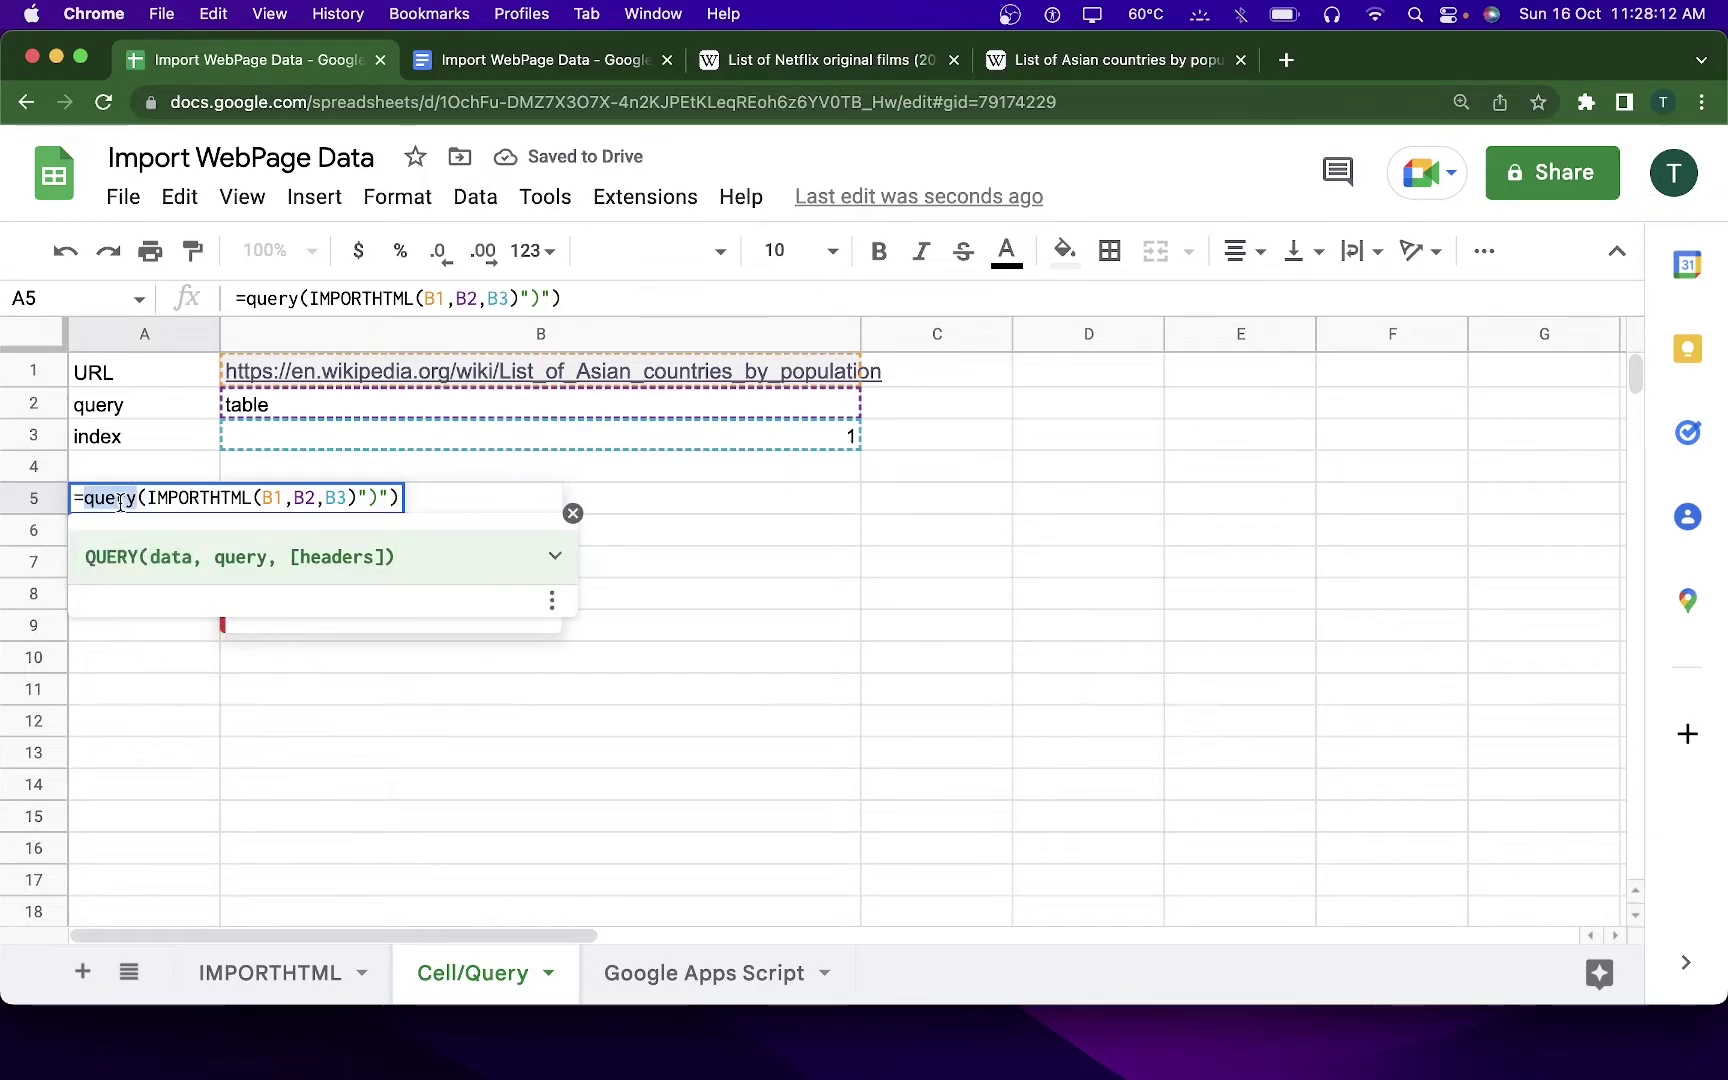
key(BackSpace)
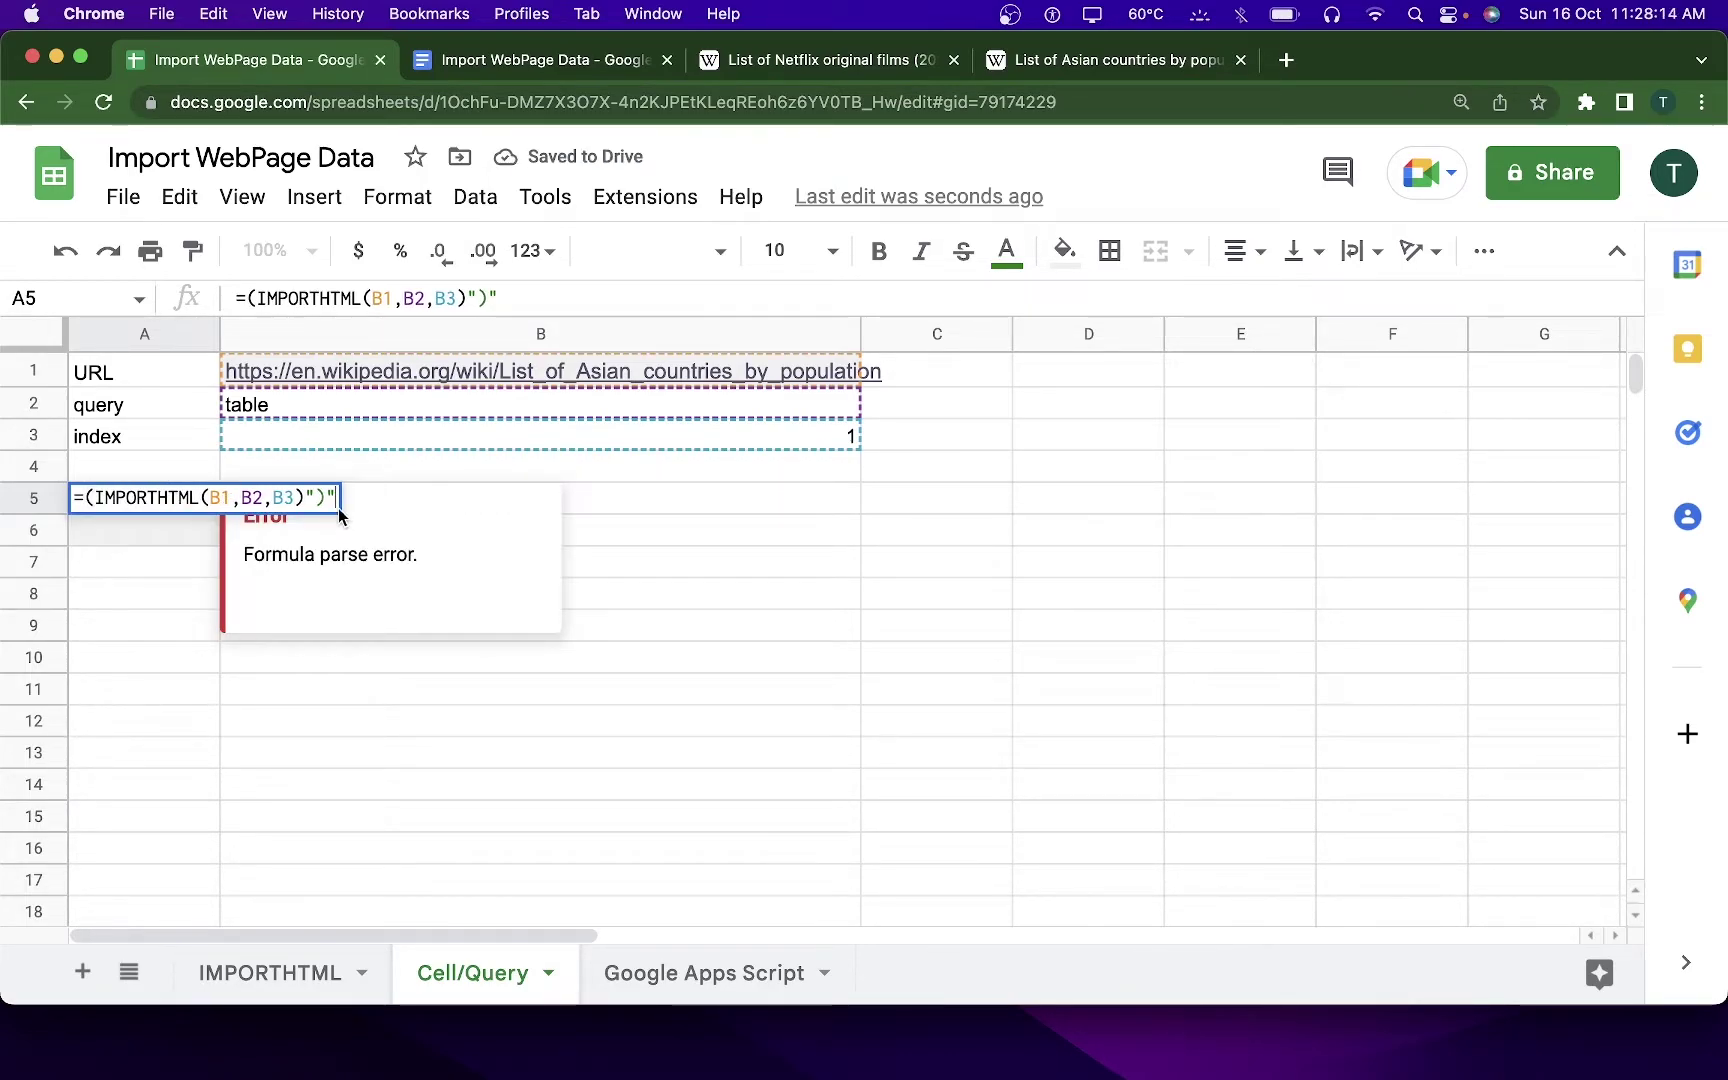
key(BackSpace)
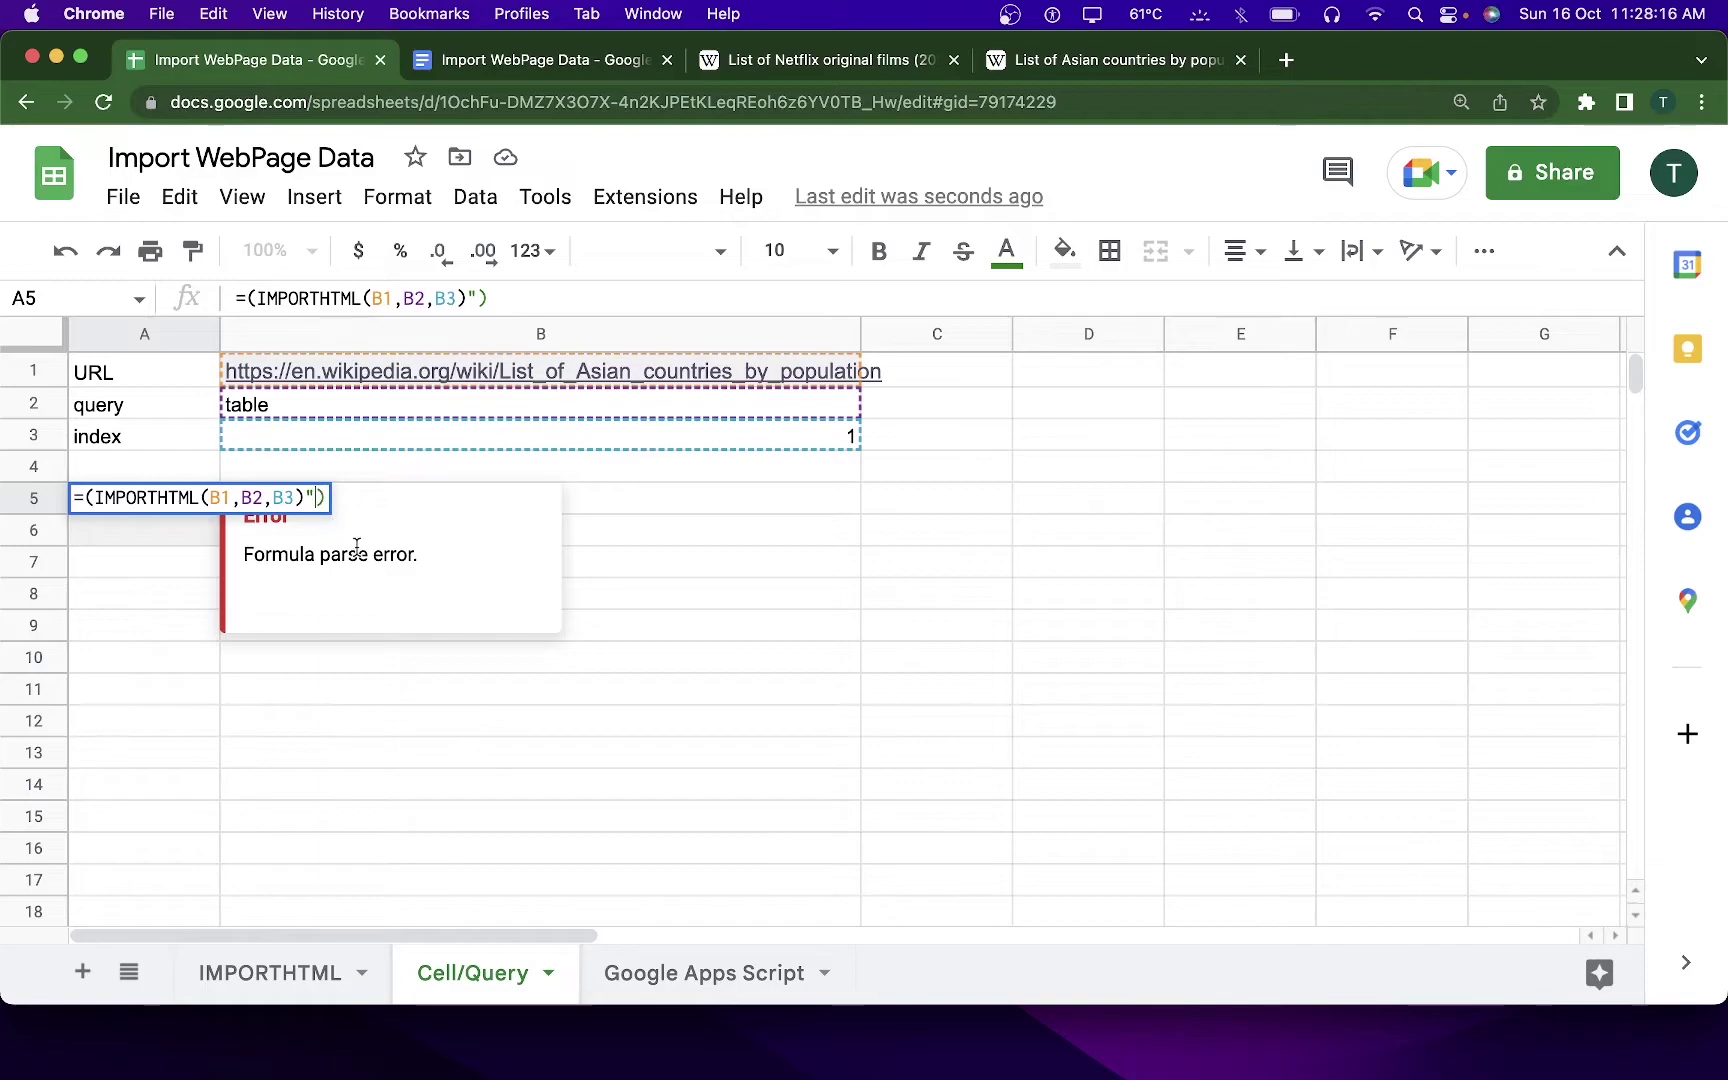
key(Return)
- Remove the stray quotation marks and extra parenthesis so A5 reads =(IMPORTHTML(B1,B2,B3)), and look through the imported country table
click(177, 502)
key(Return)
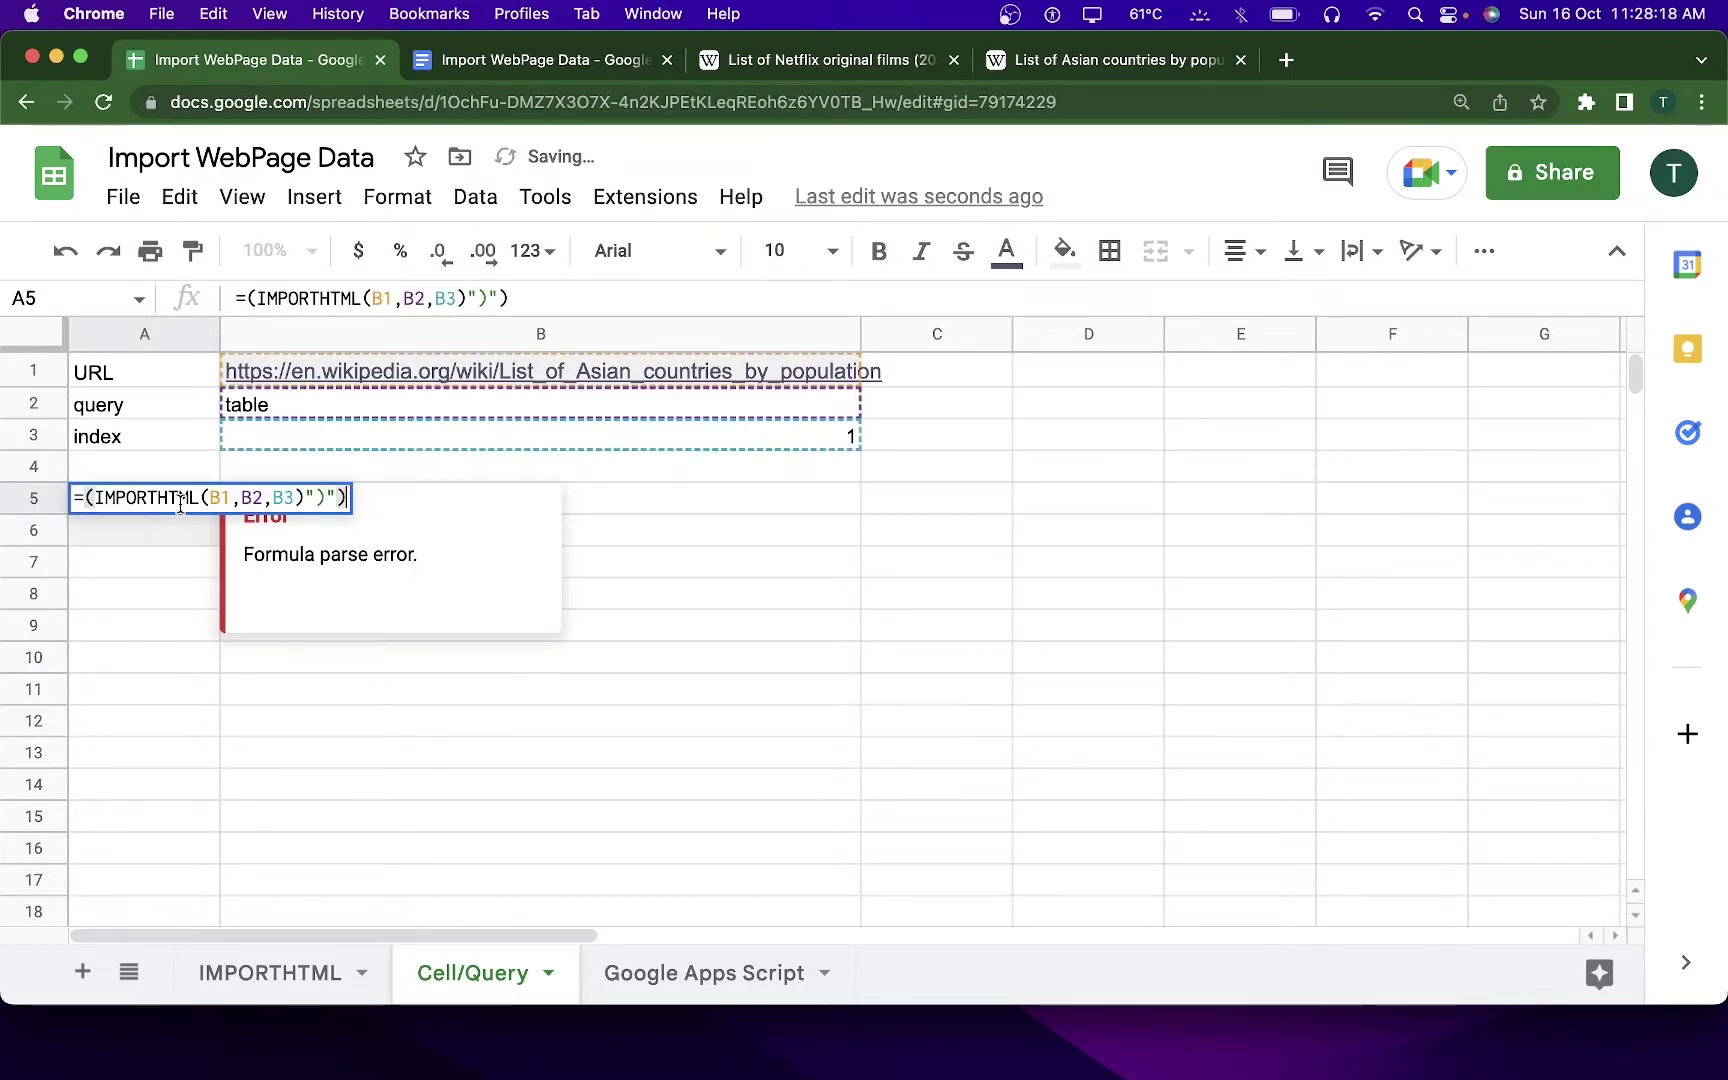
click(318, 497)
key(BackSpace)
key(BackSpace)
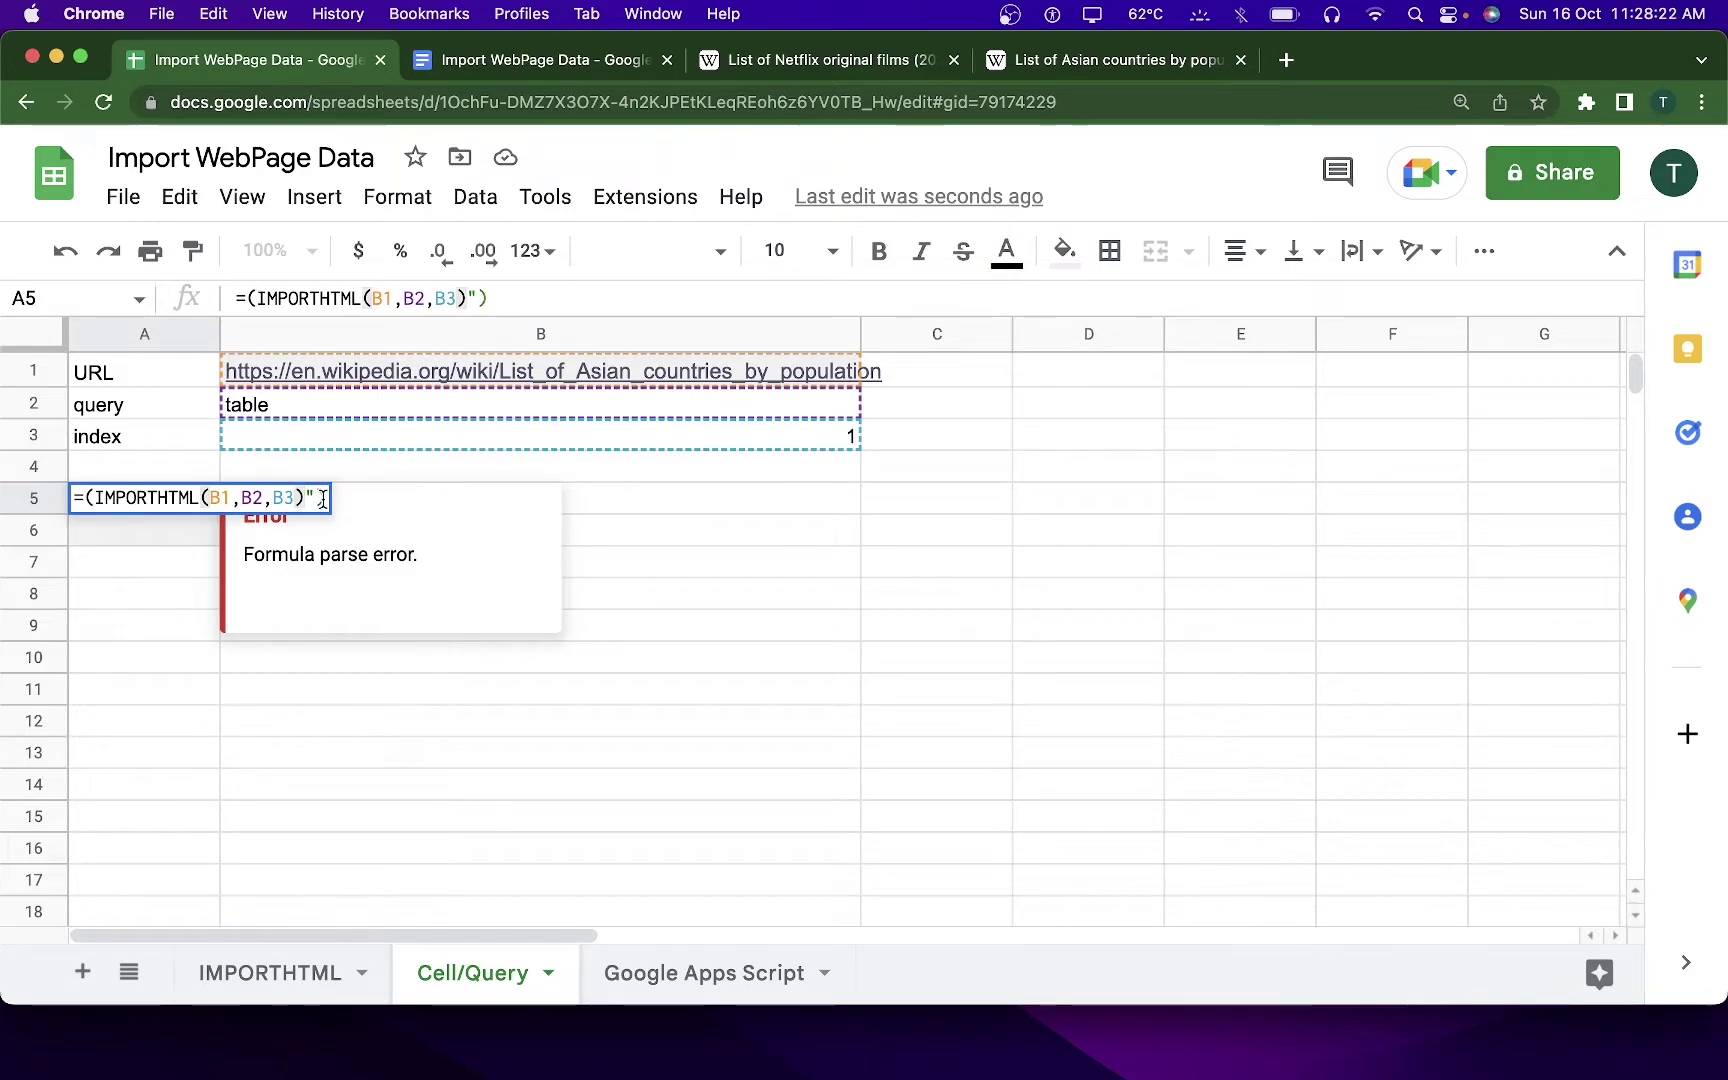
key(BackSpace)
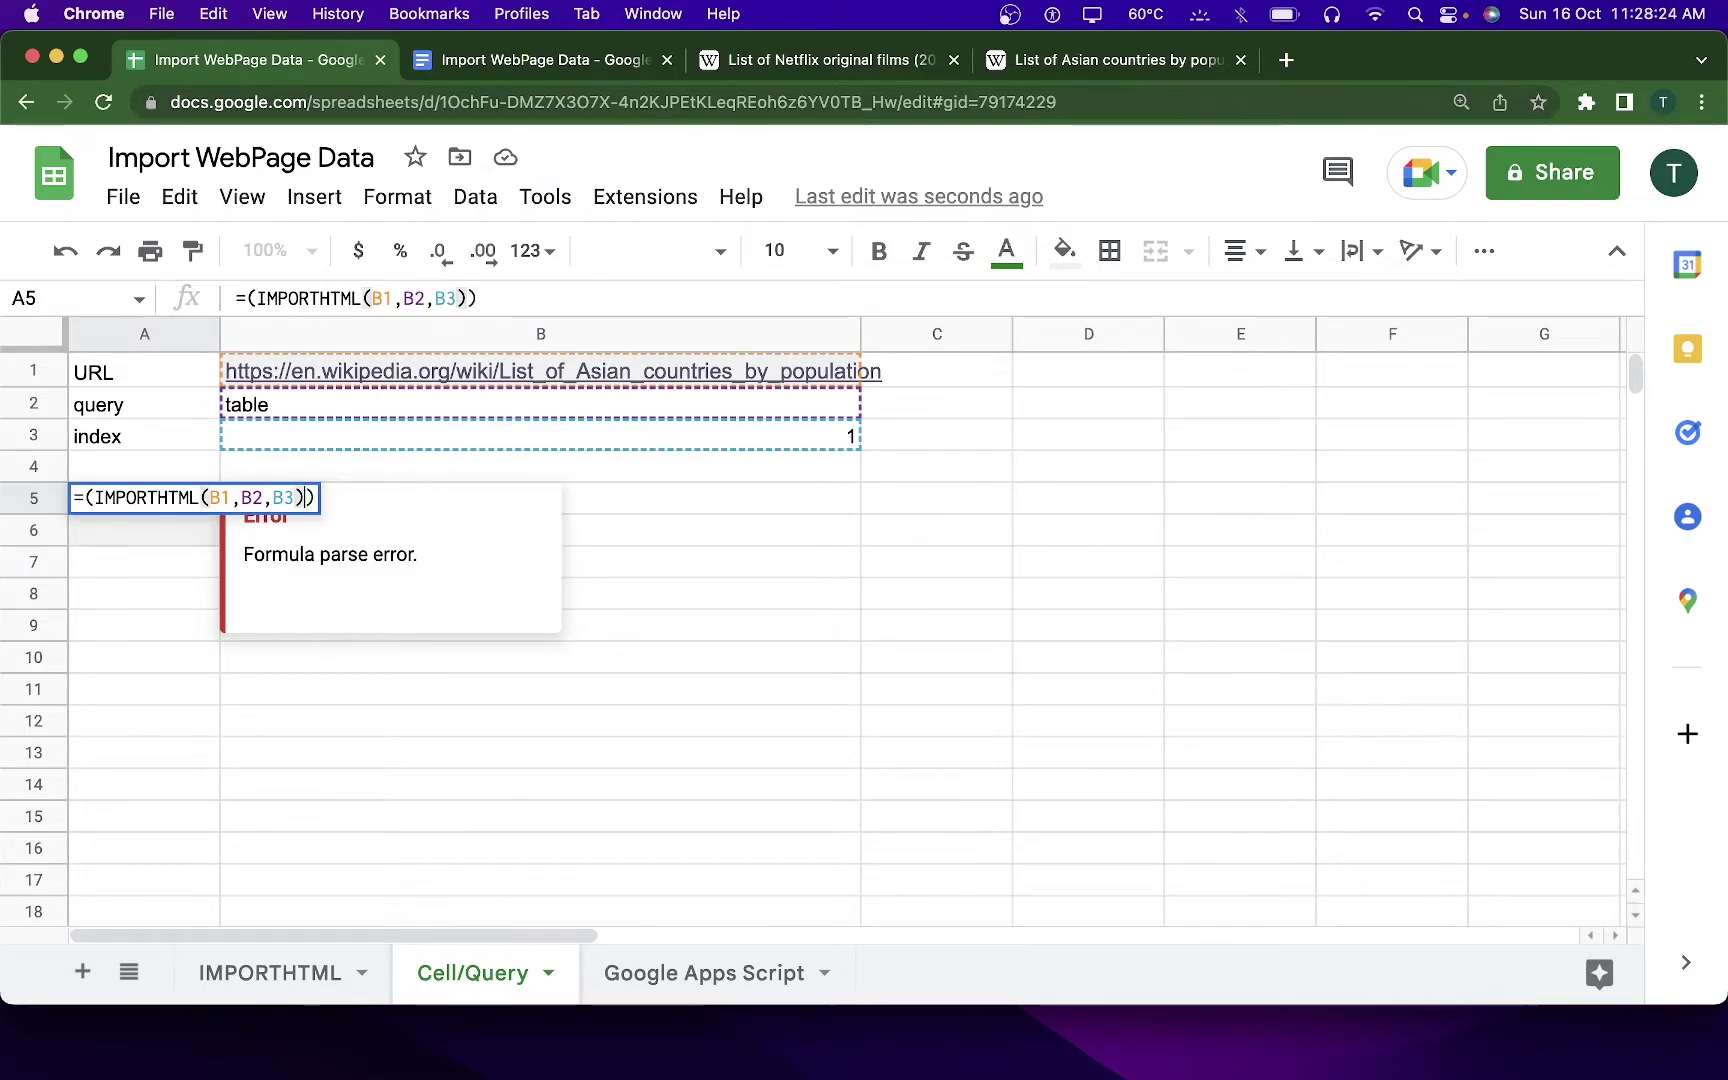
key(Return)
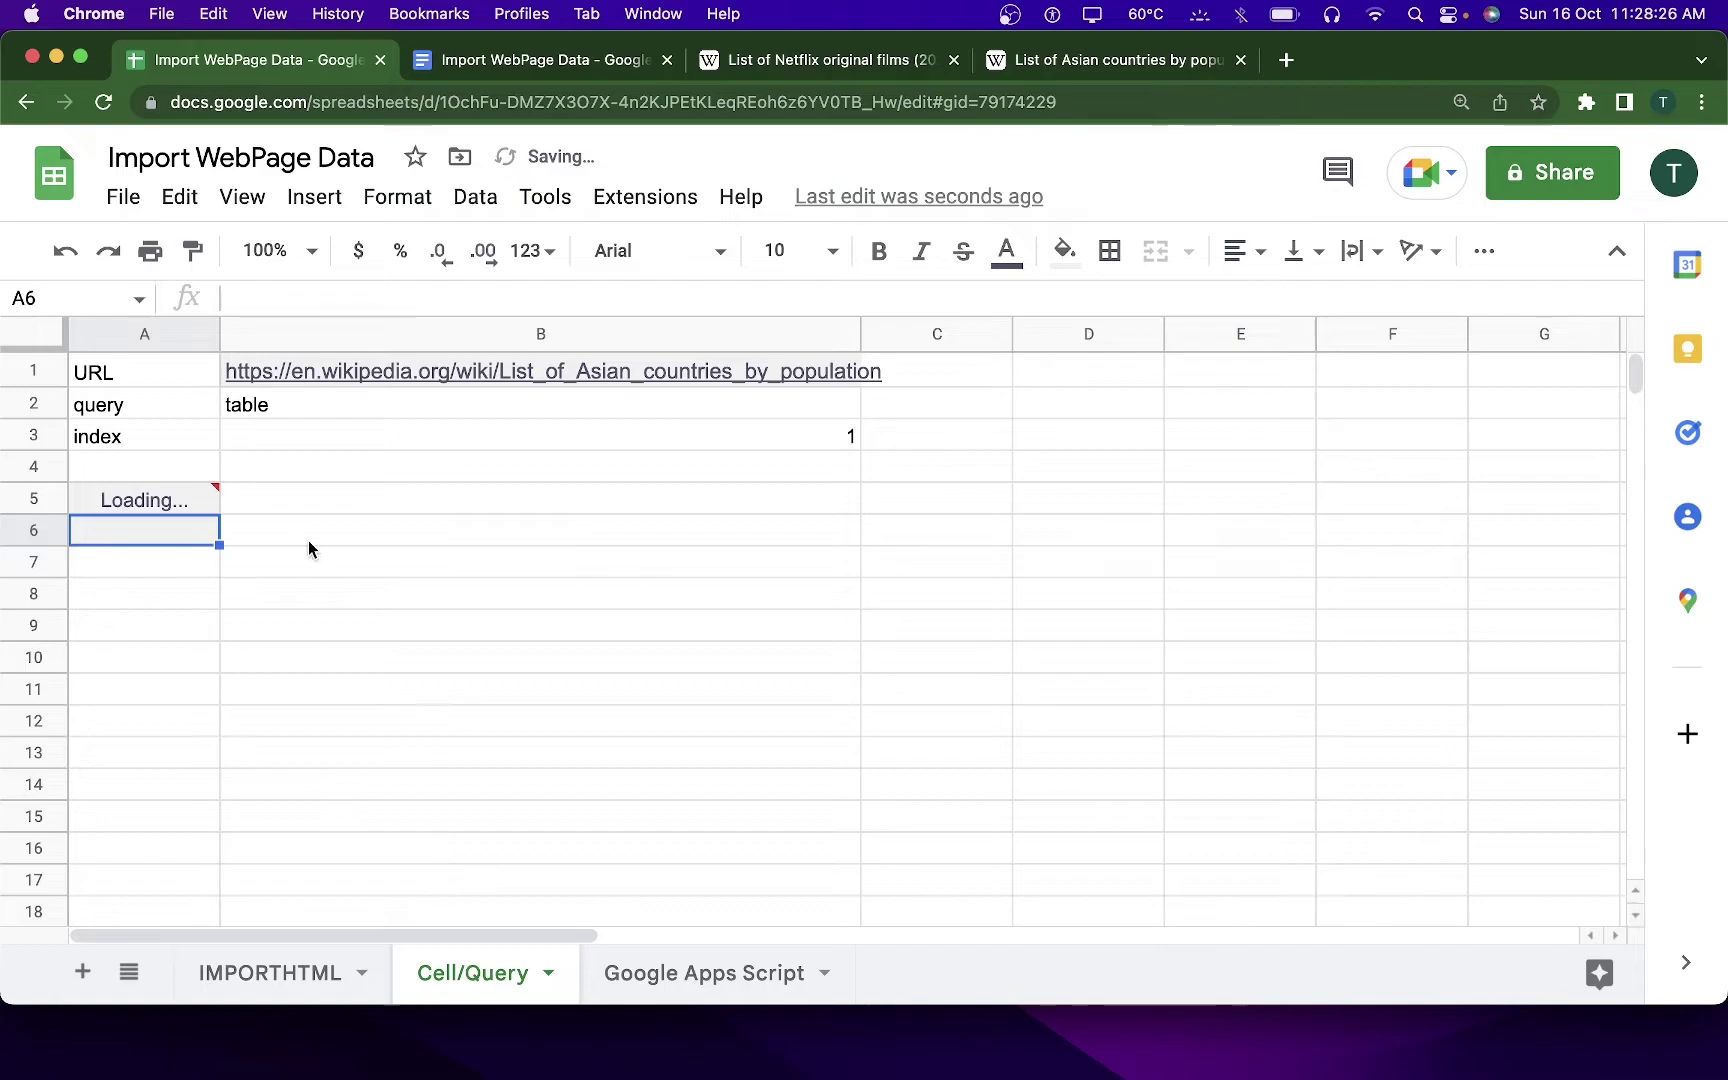
scroll(866, 671, down, 10)
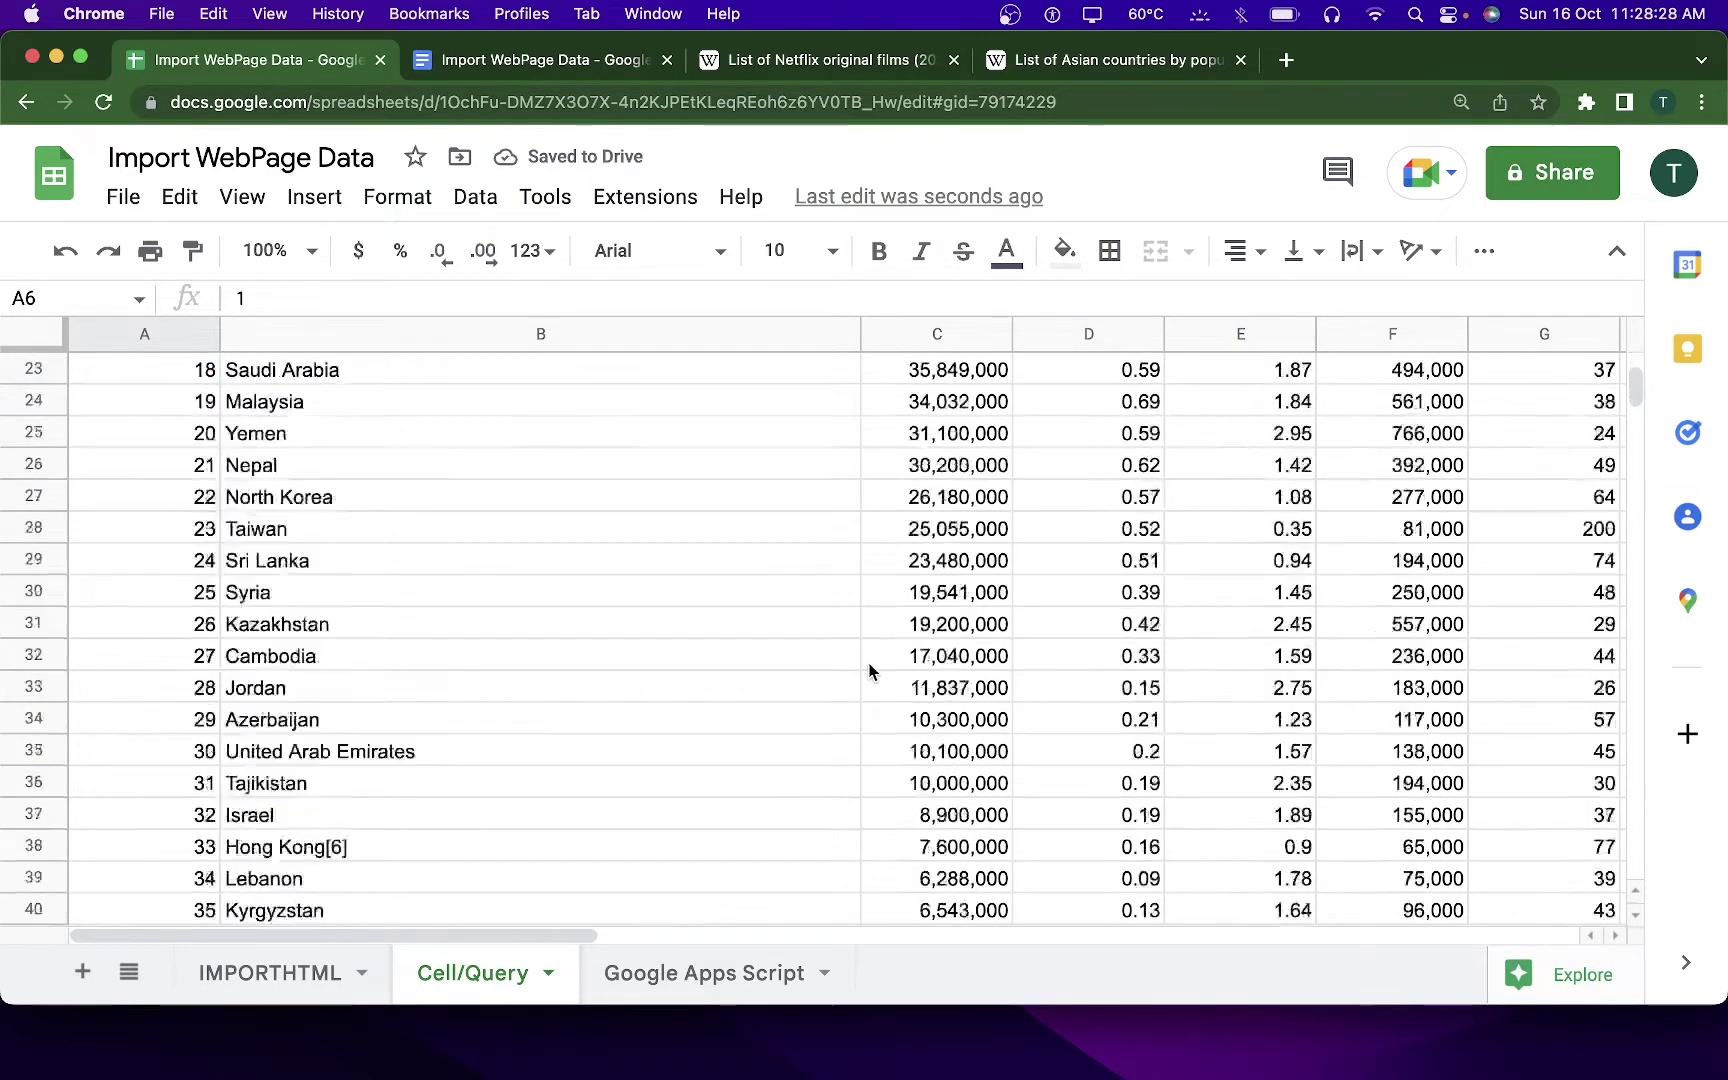
- Wrap the IMPORTHTML call in A5 in a QUERY function so it reads =QUERY(IMPORTHTML(B1,B2,B3))
scroll(870, 673, up, 10)
drag(540, 934, 439, 846)
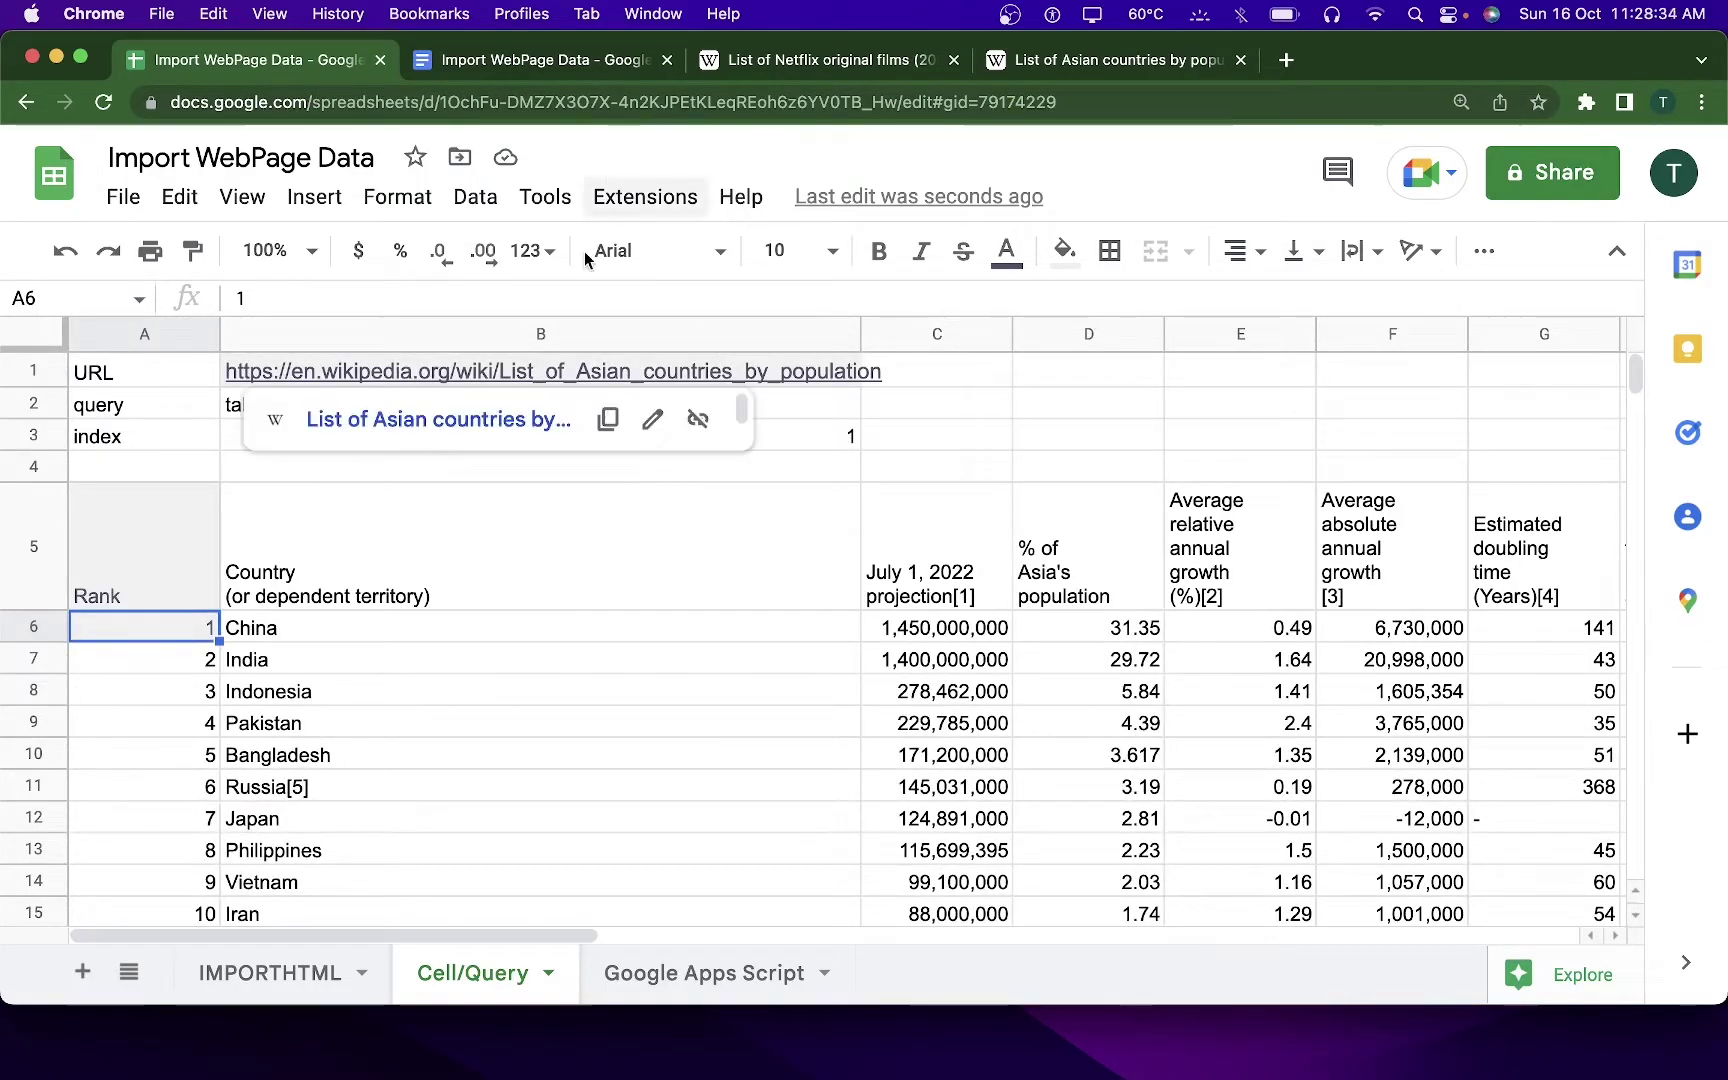
double_click(145, 540)
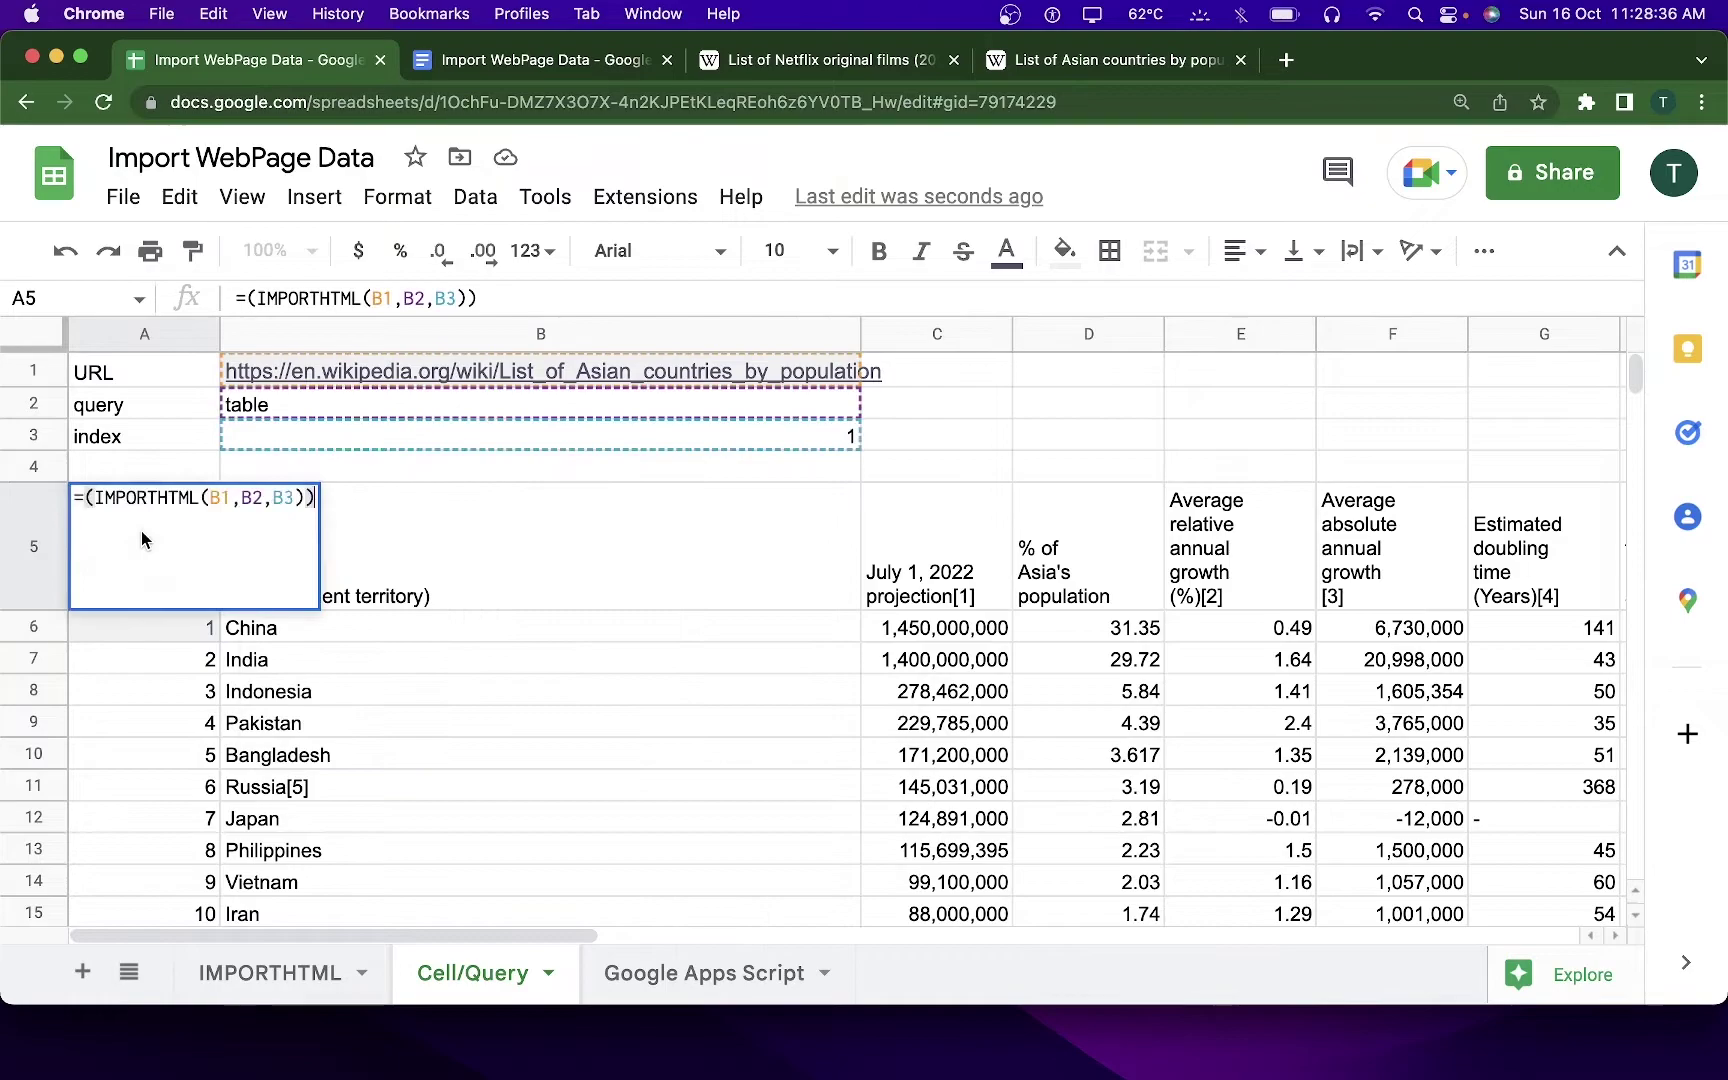
click(91, 497)
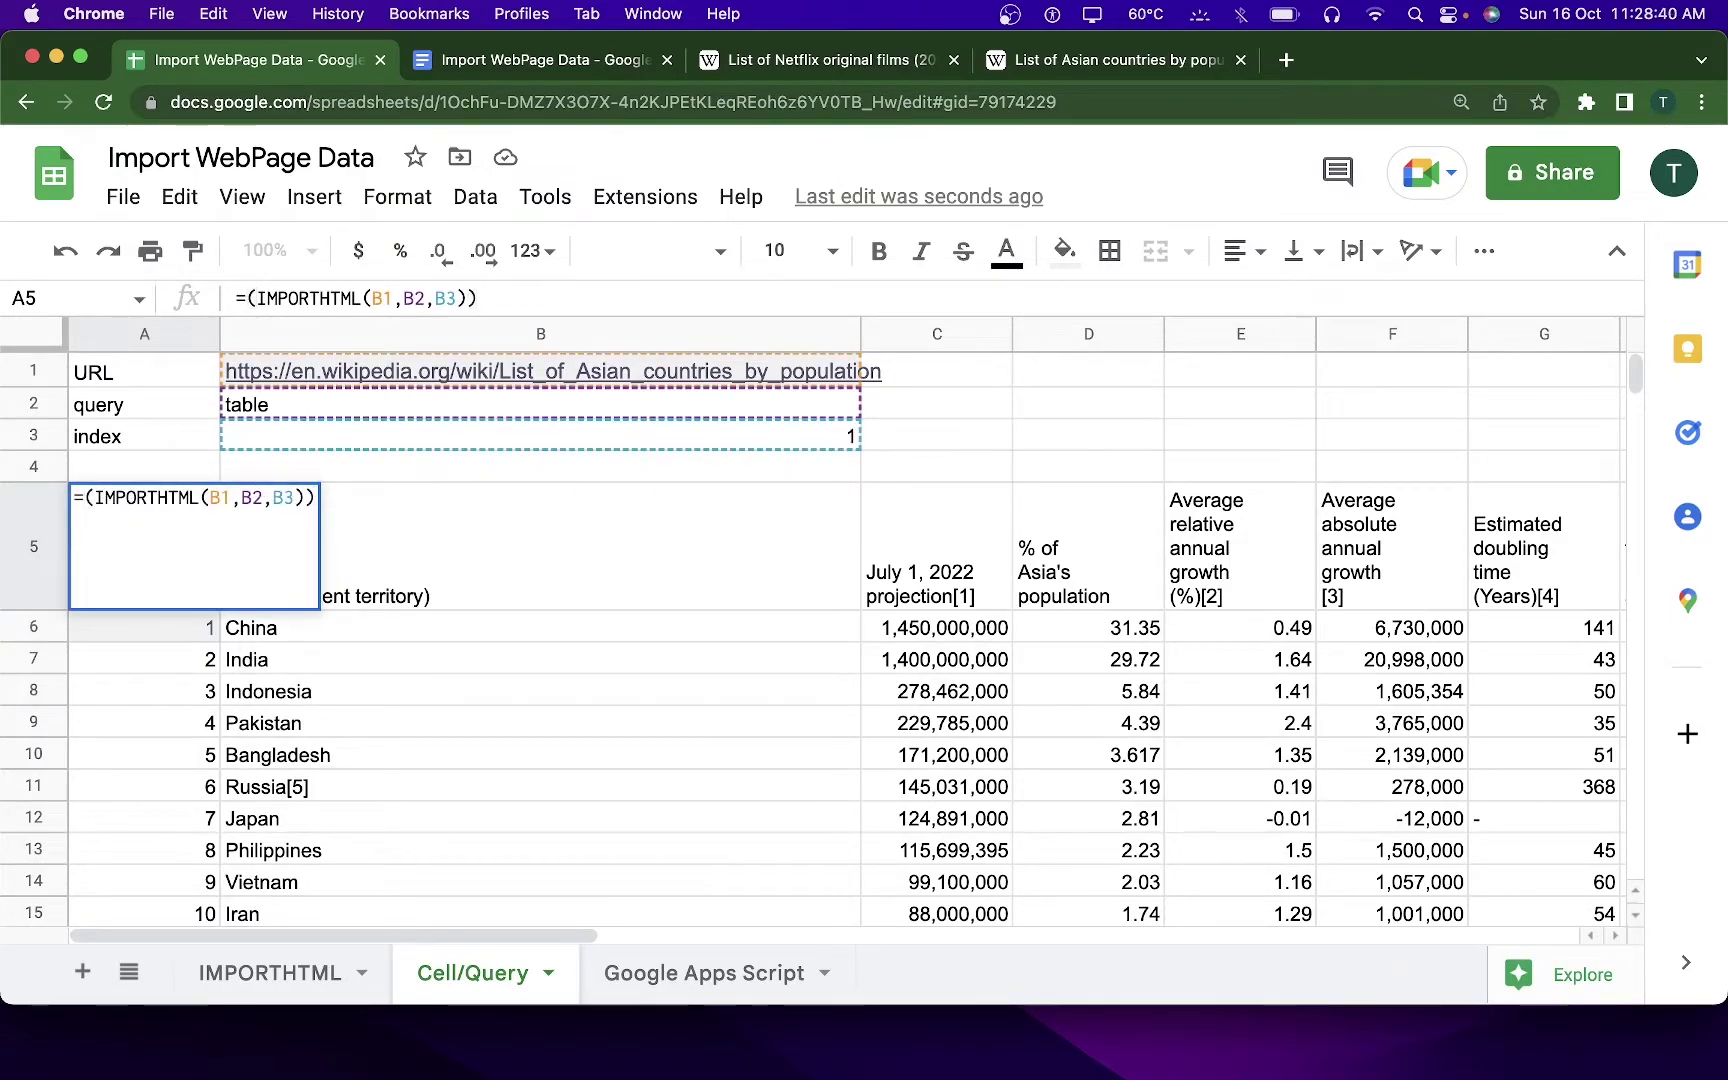
key(Left)
text(query)
key(Tab)
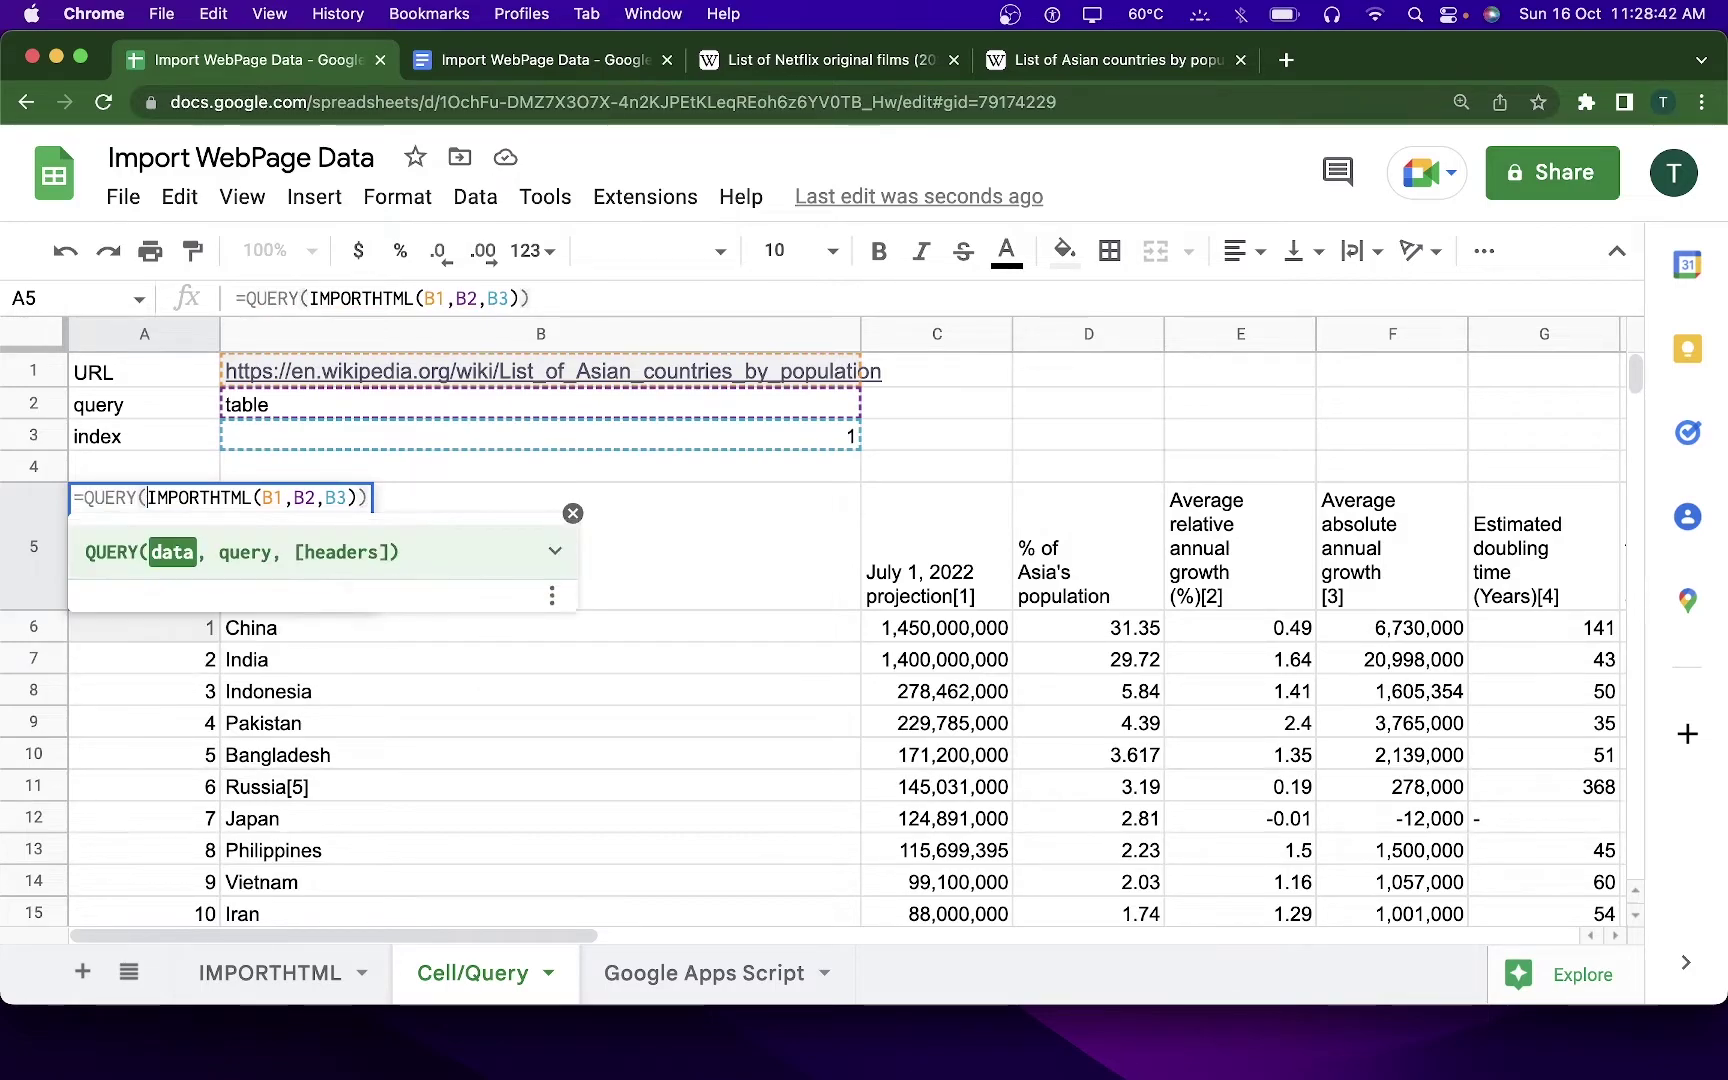
- Add a second argument to the QUERY formula in A5, starting the quoted query string with select
click(368, 497)
click(358, 497)
text(,)
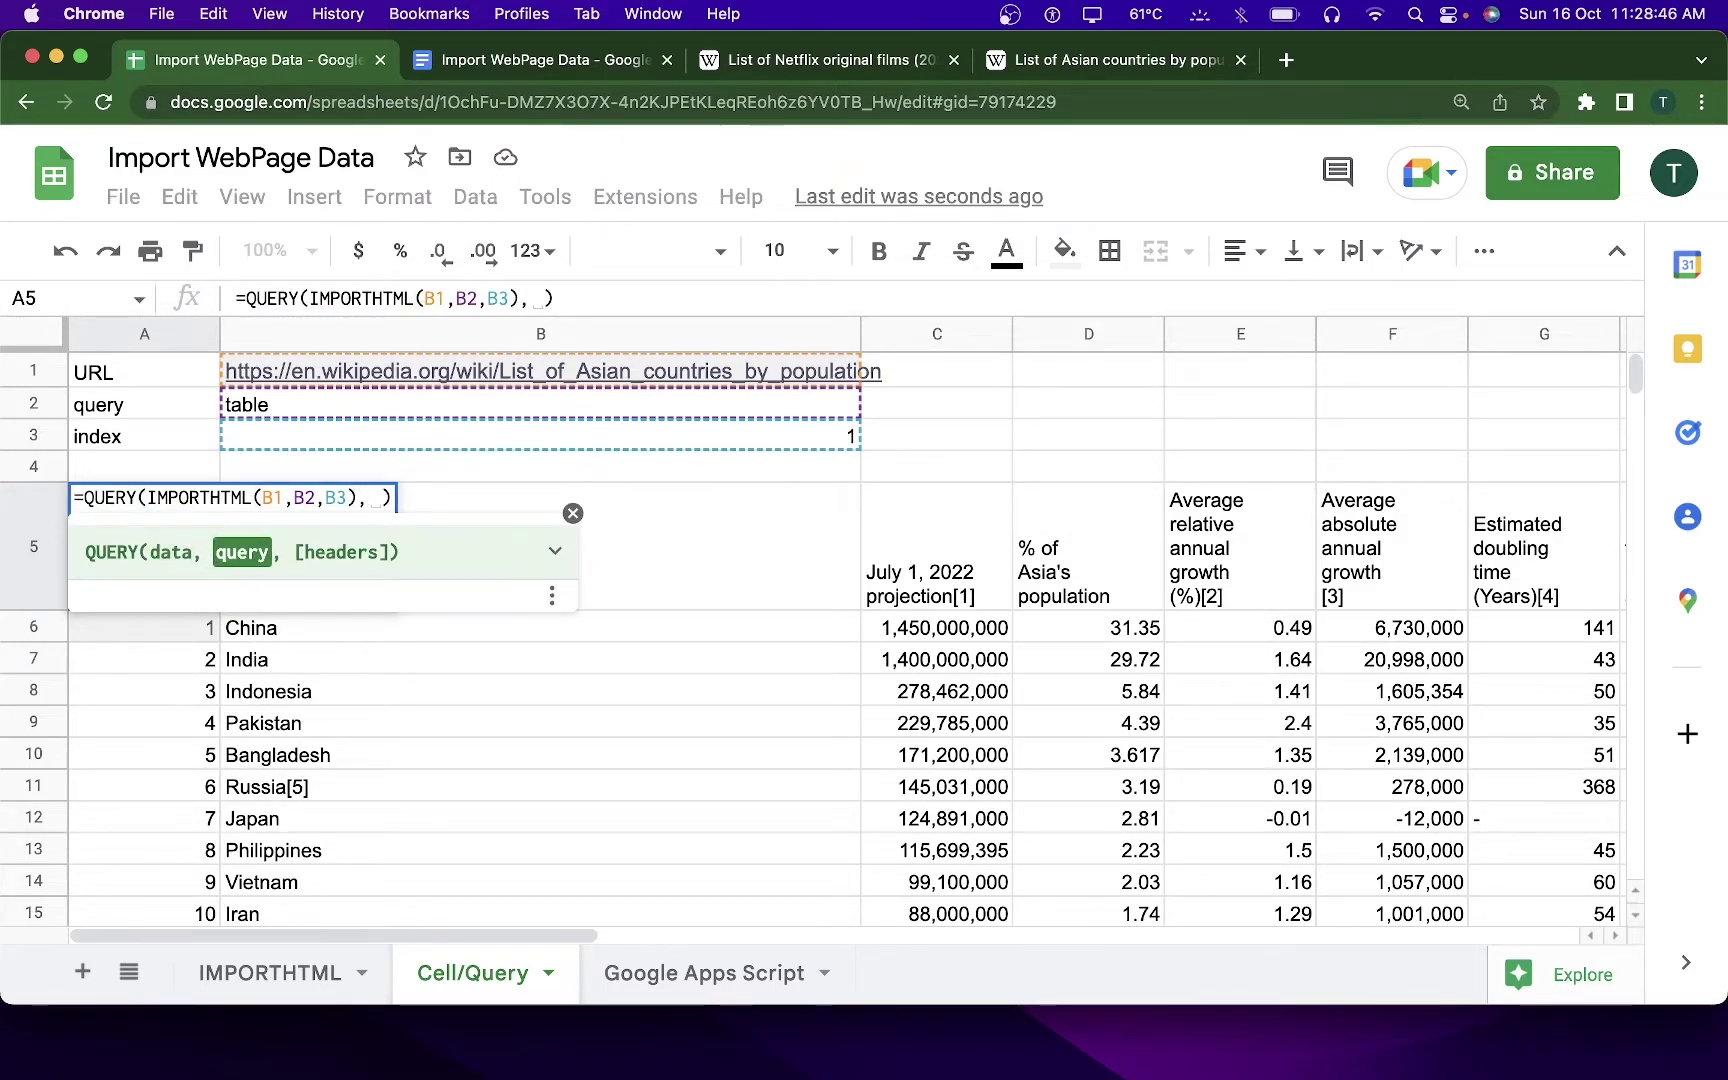
key(BackSpace)
text(")
text(dr)
key(BackSpace)
key(BackSpace)
text(select)
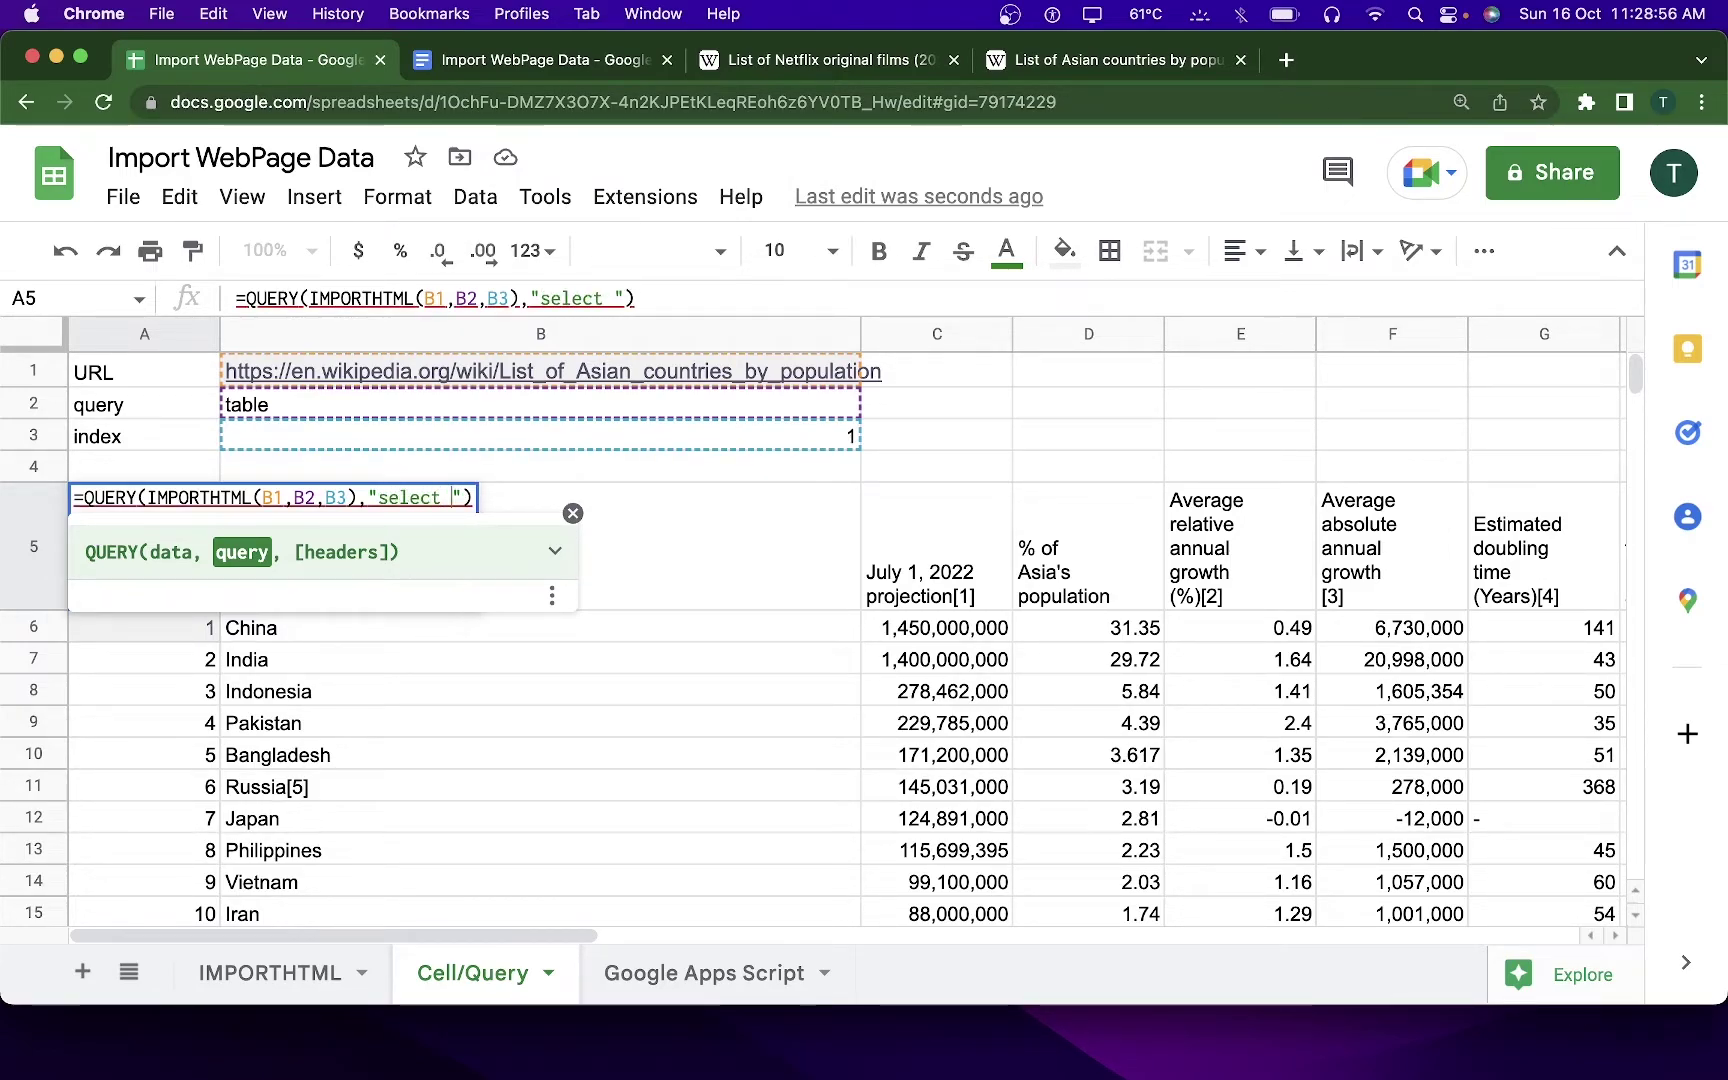
- Check the column order on the Wikipedia population page, complete the query string as "select Col2,Col3,Col4", and apply the formula
click(1027, 59)
scroll(826, 414, down, 5)
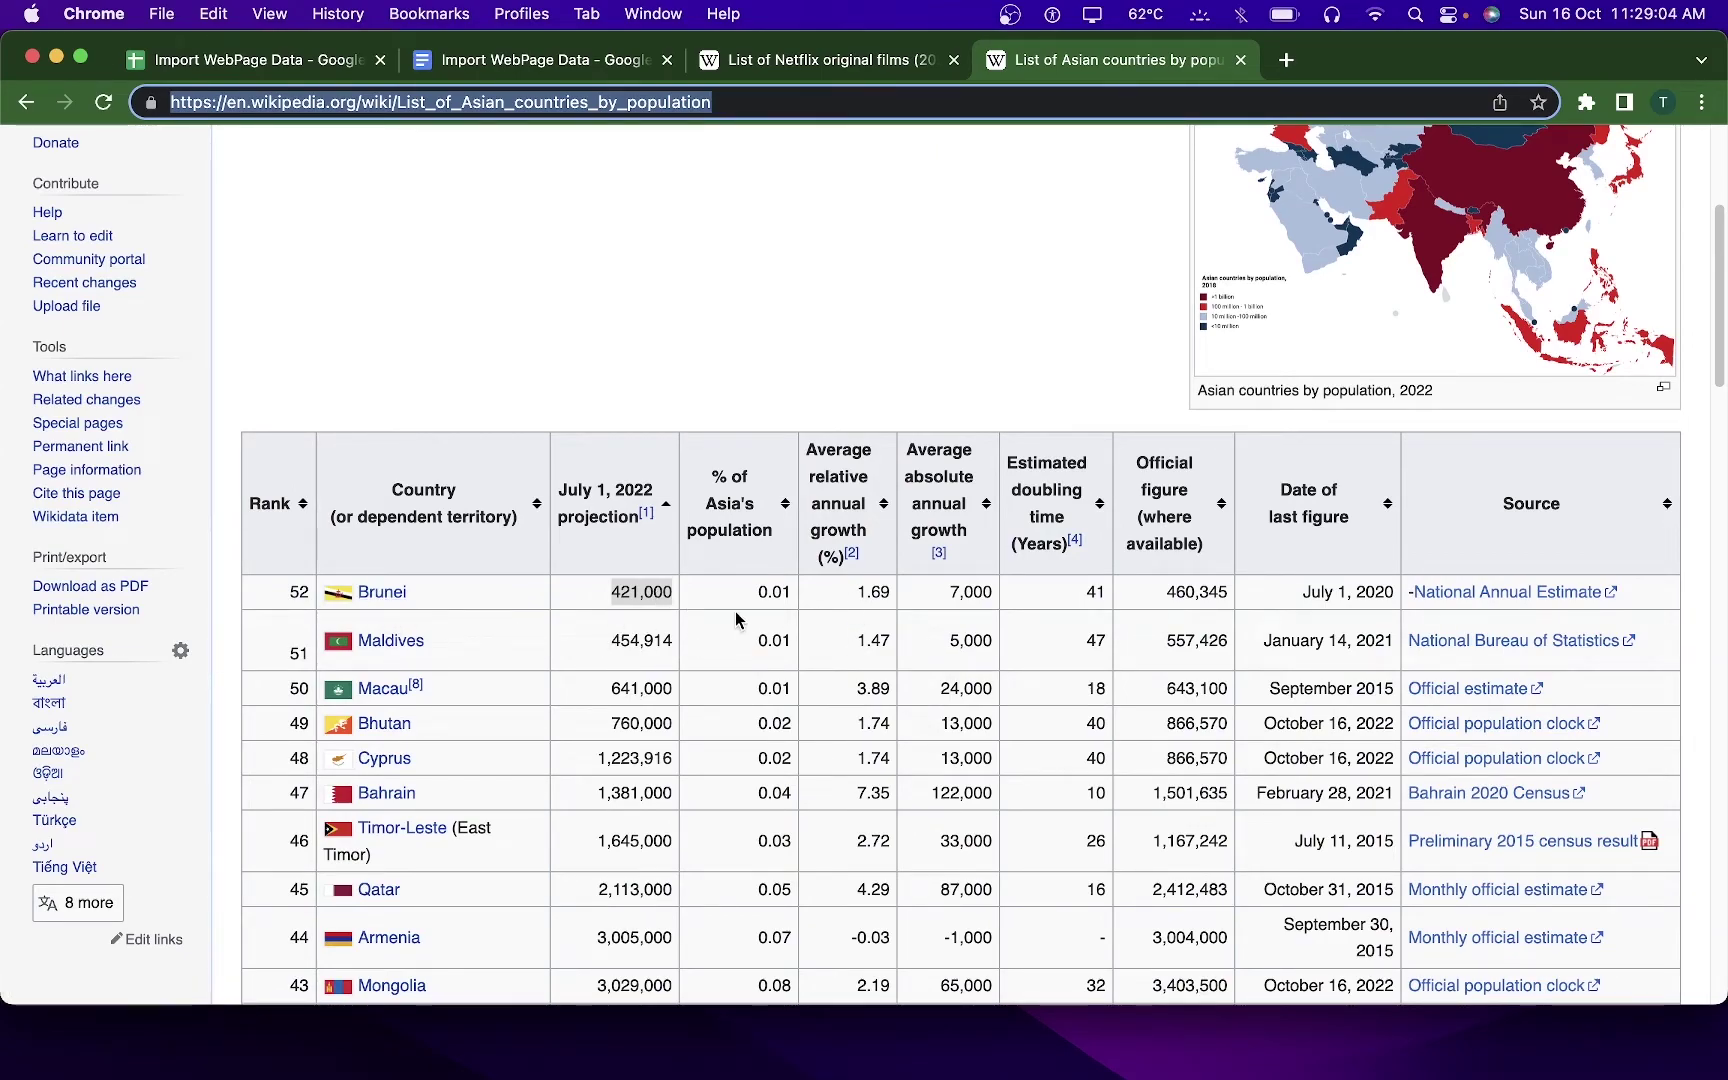
click(255, 60)
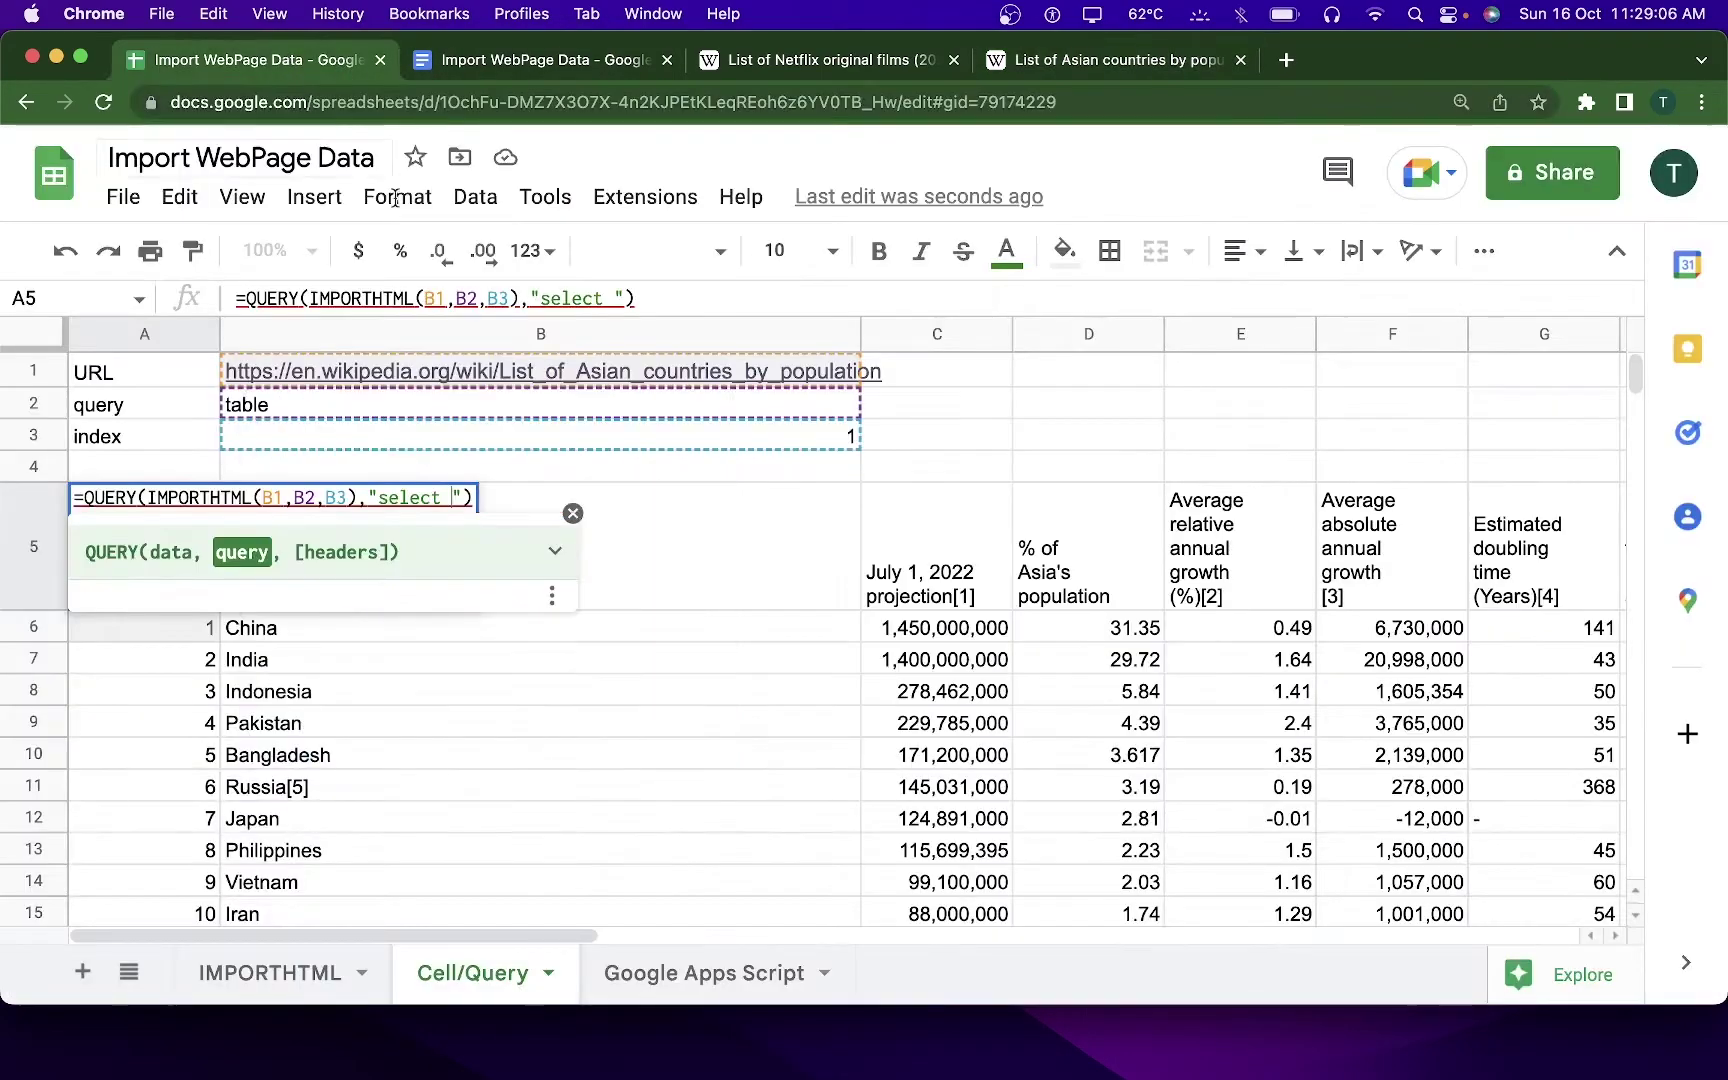
text(Col)
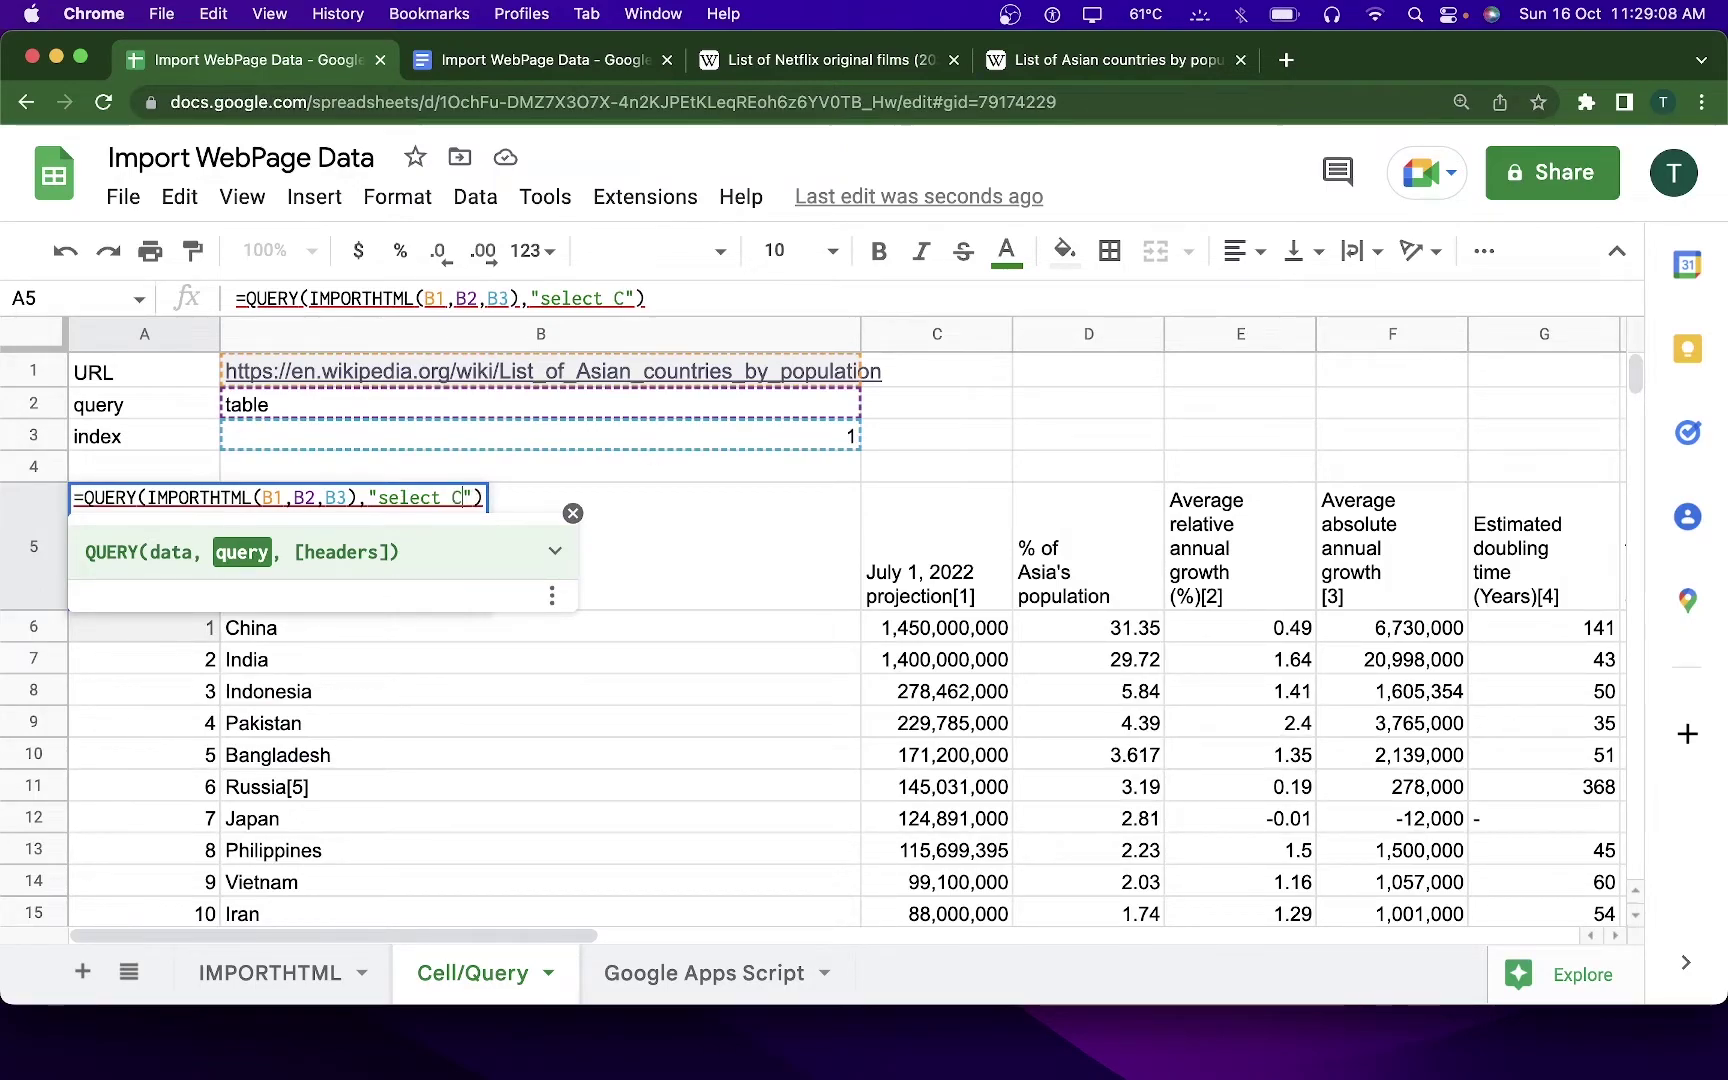
text(2,C)
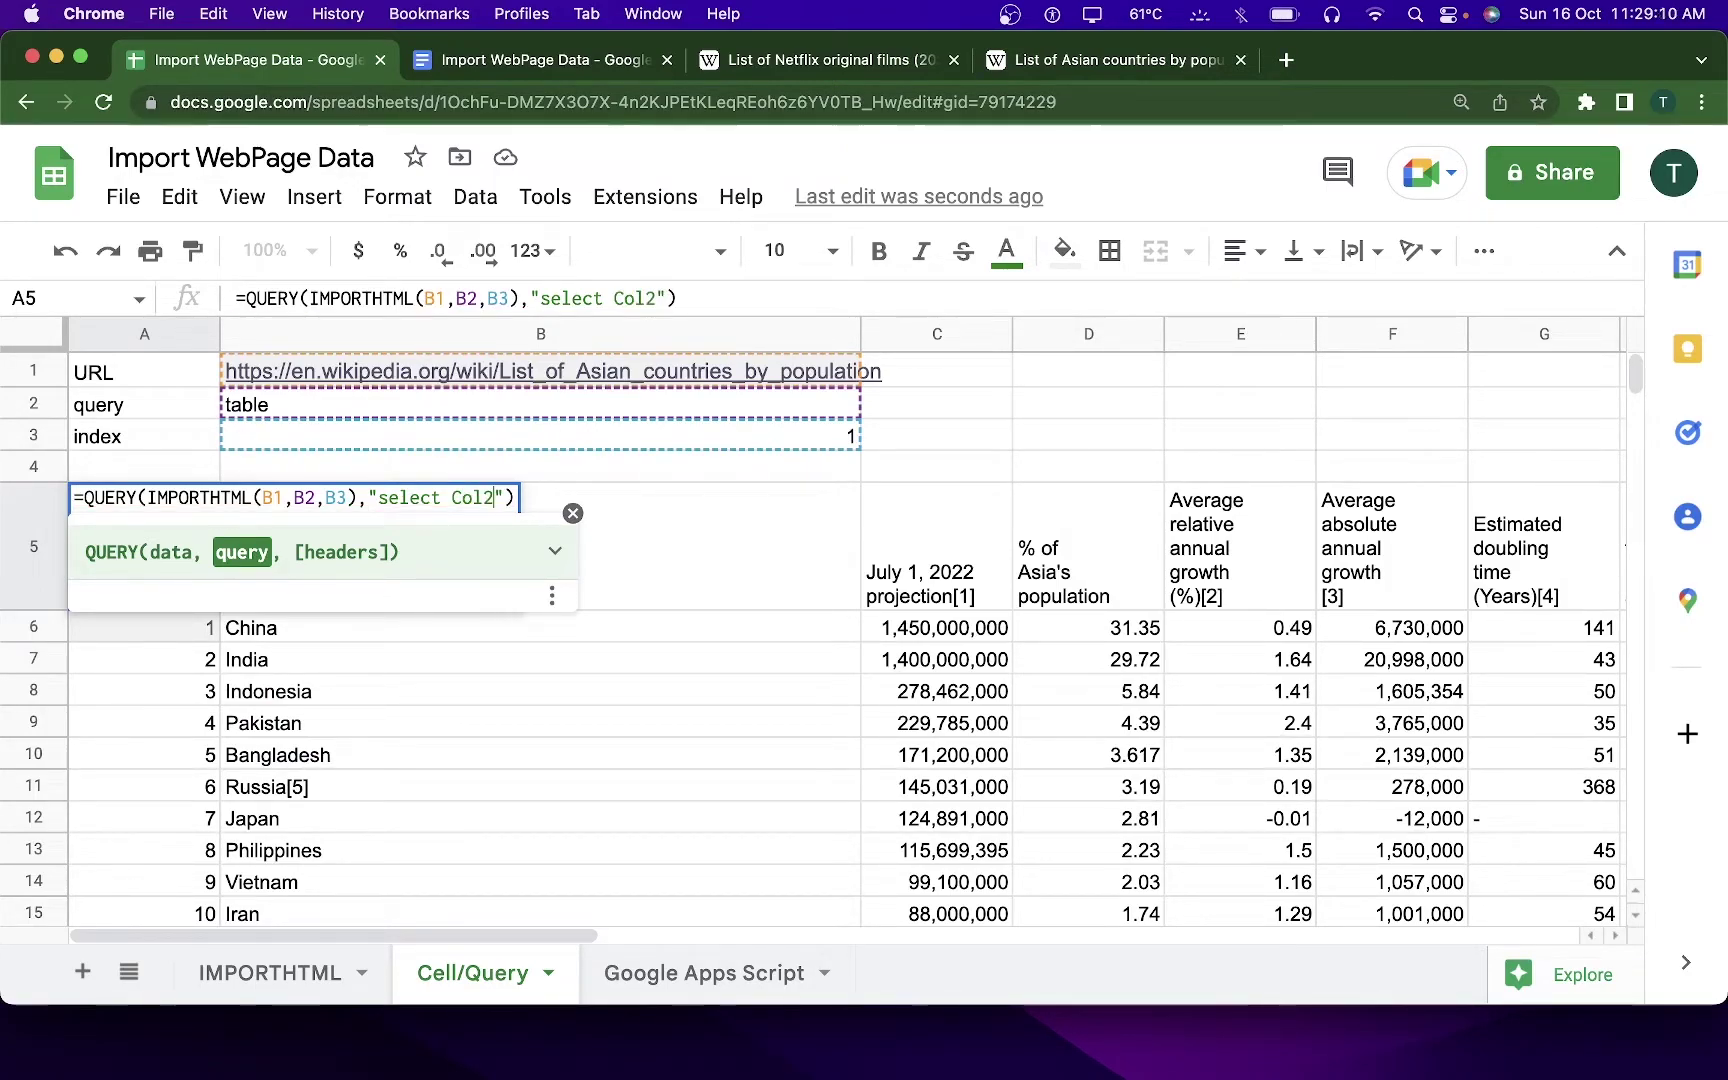
text(ol3,)
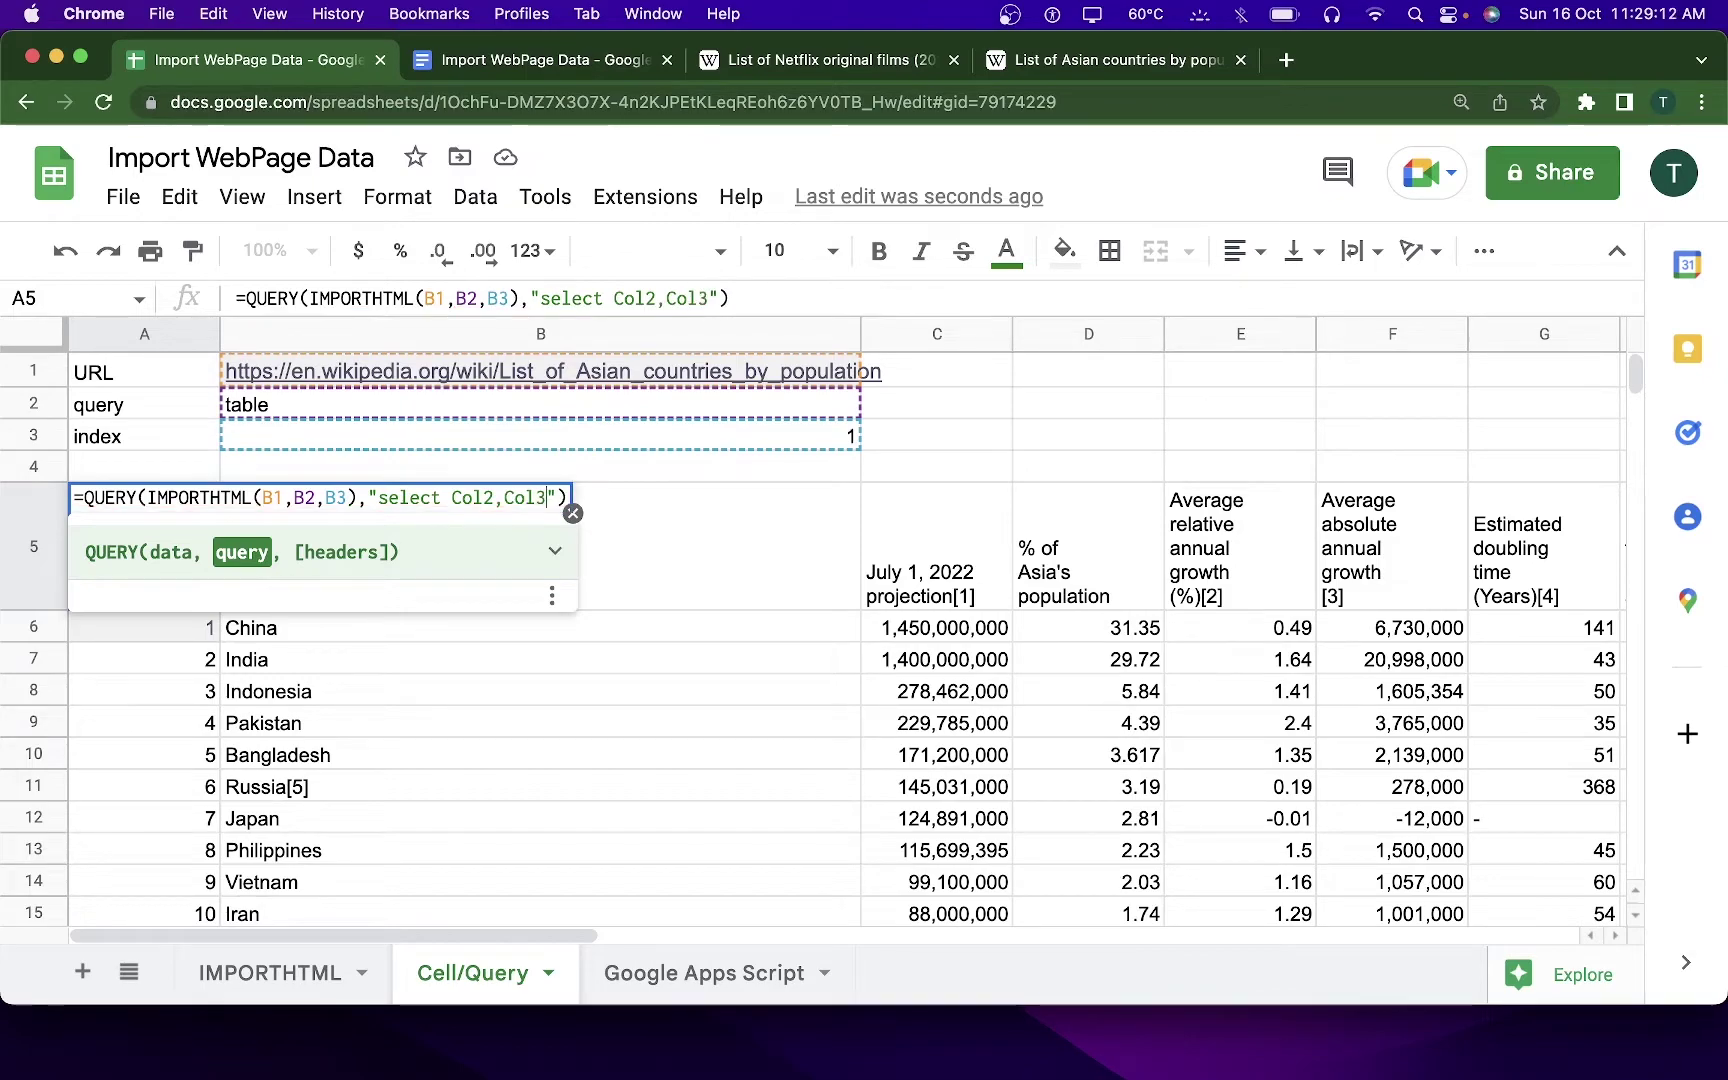
text(Col4)
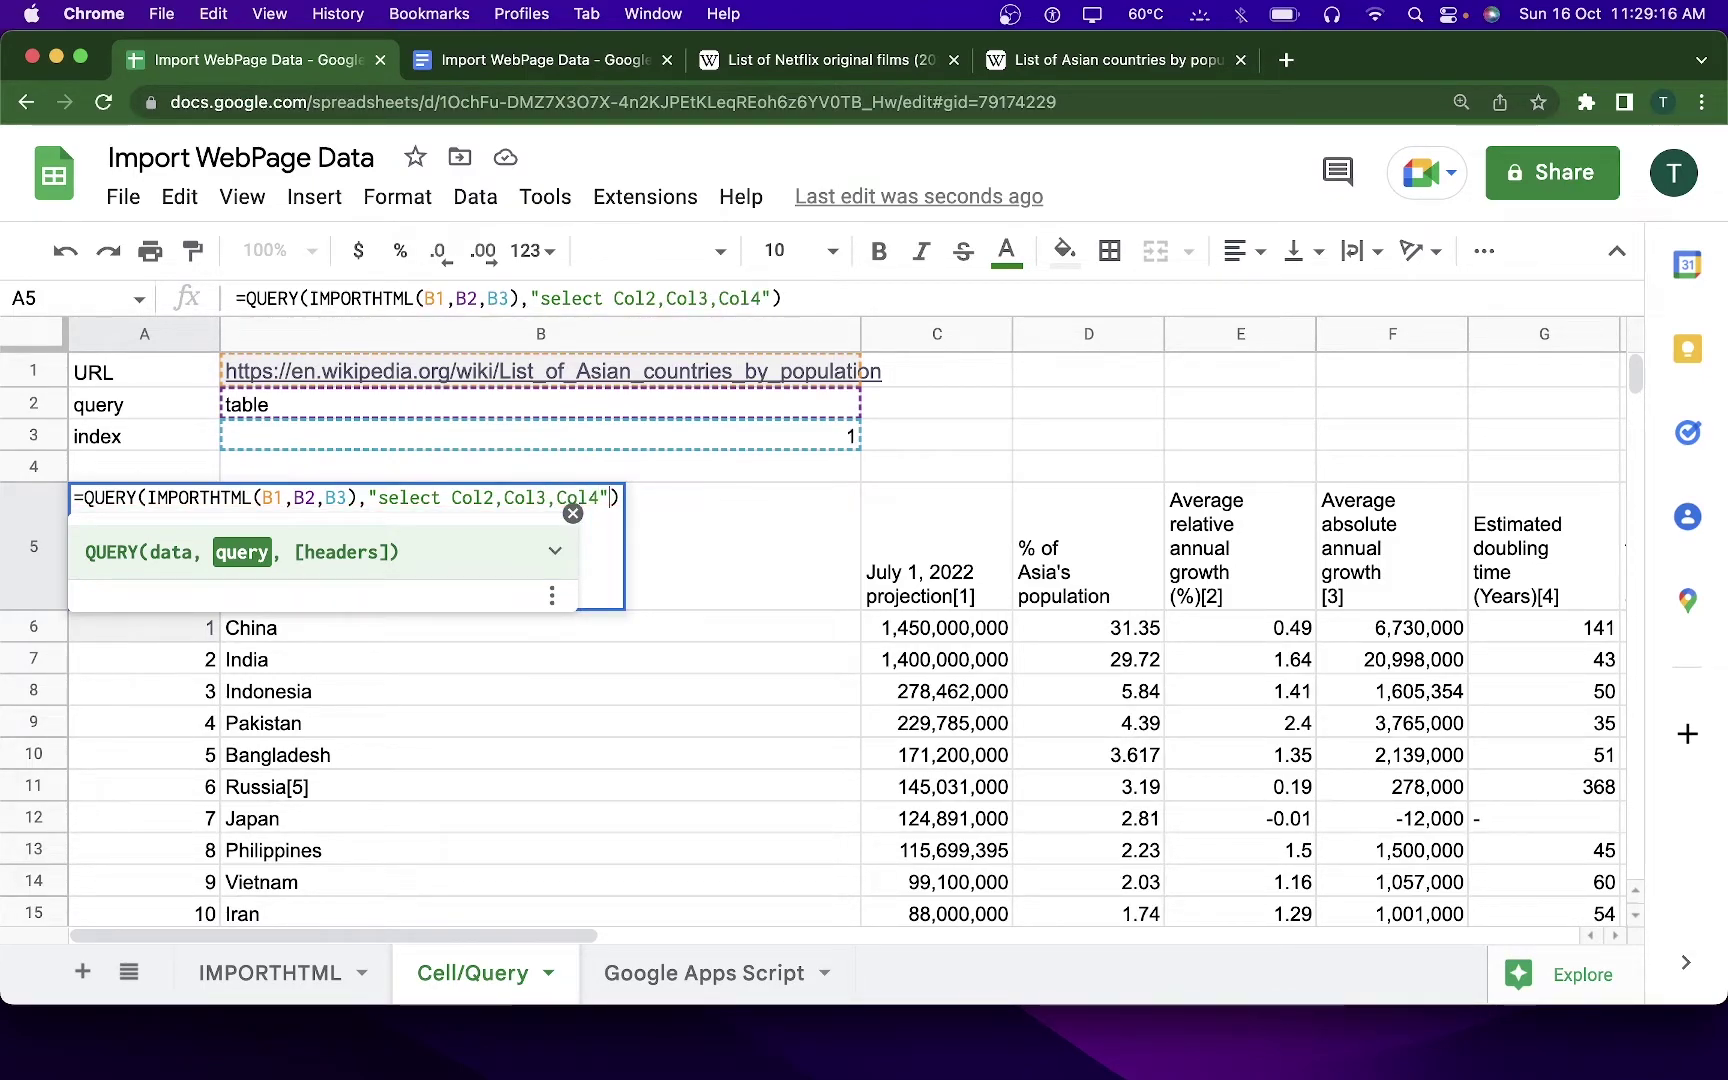
key(Return)
- Compare the imported columns on the Cell/Query sheet with the table on the Wikipedia page
drag(176, 500, 937, 864)
click(937, 866)
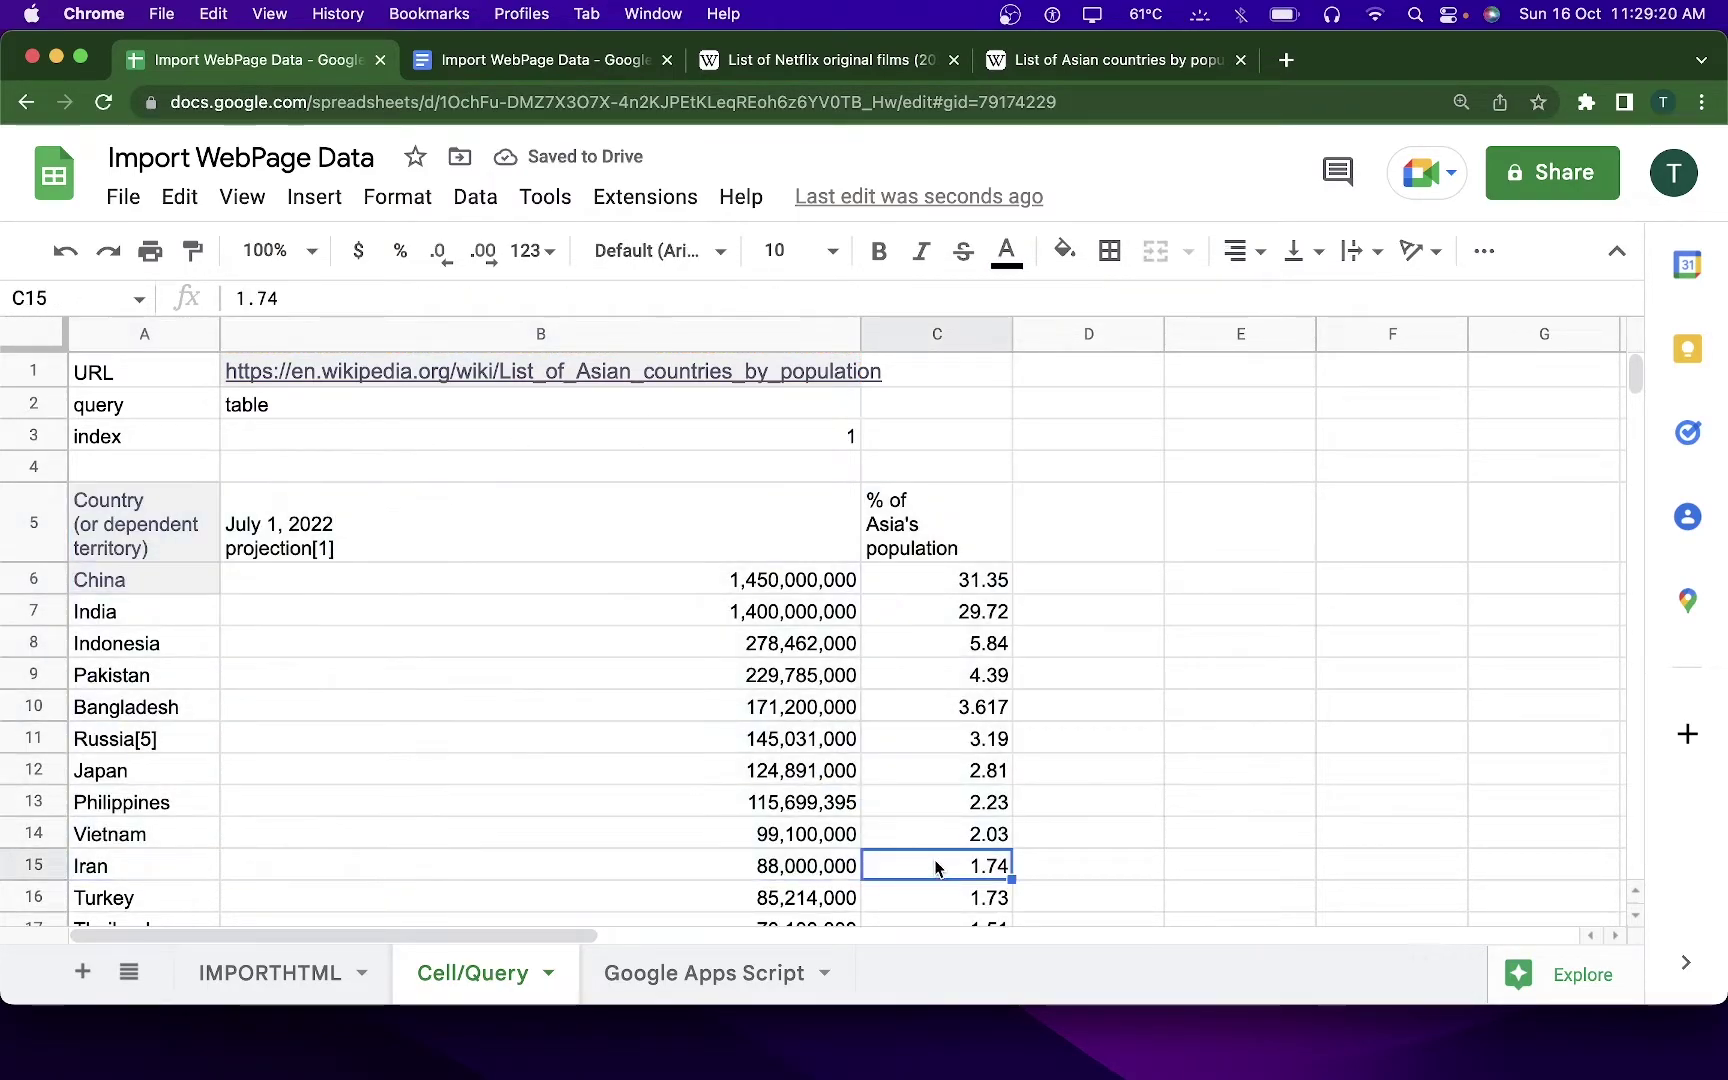
click(1078, 62)
click(479, 600)
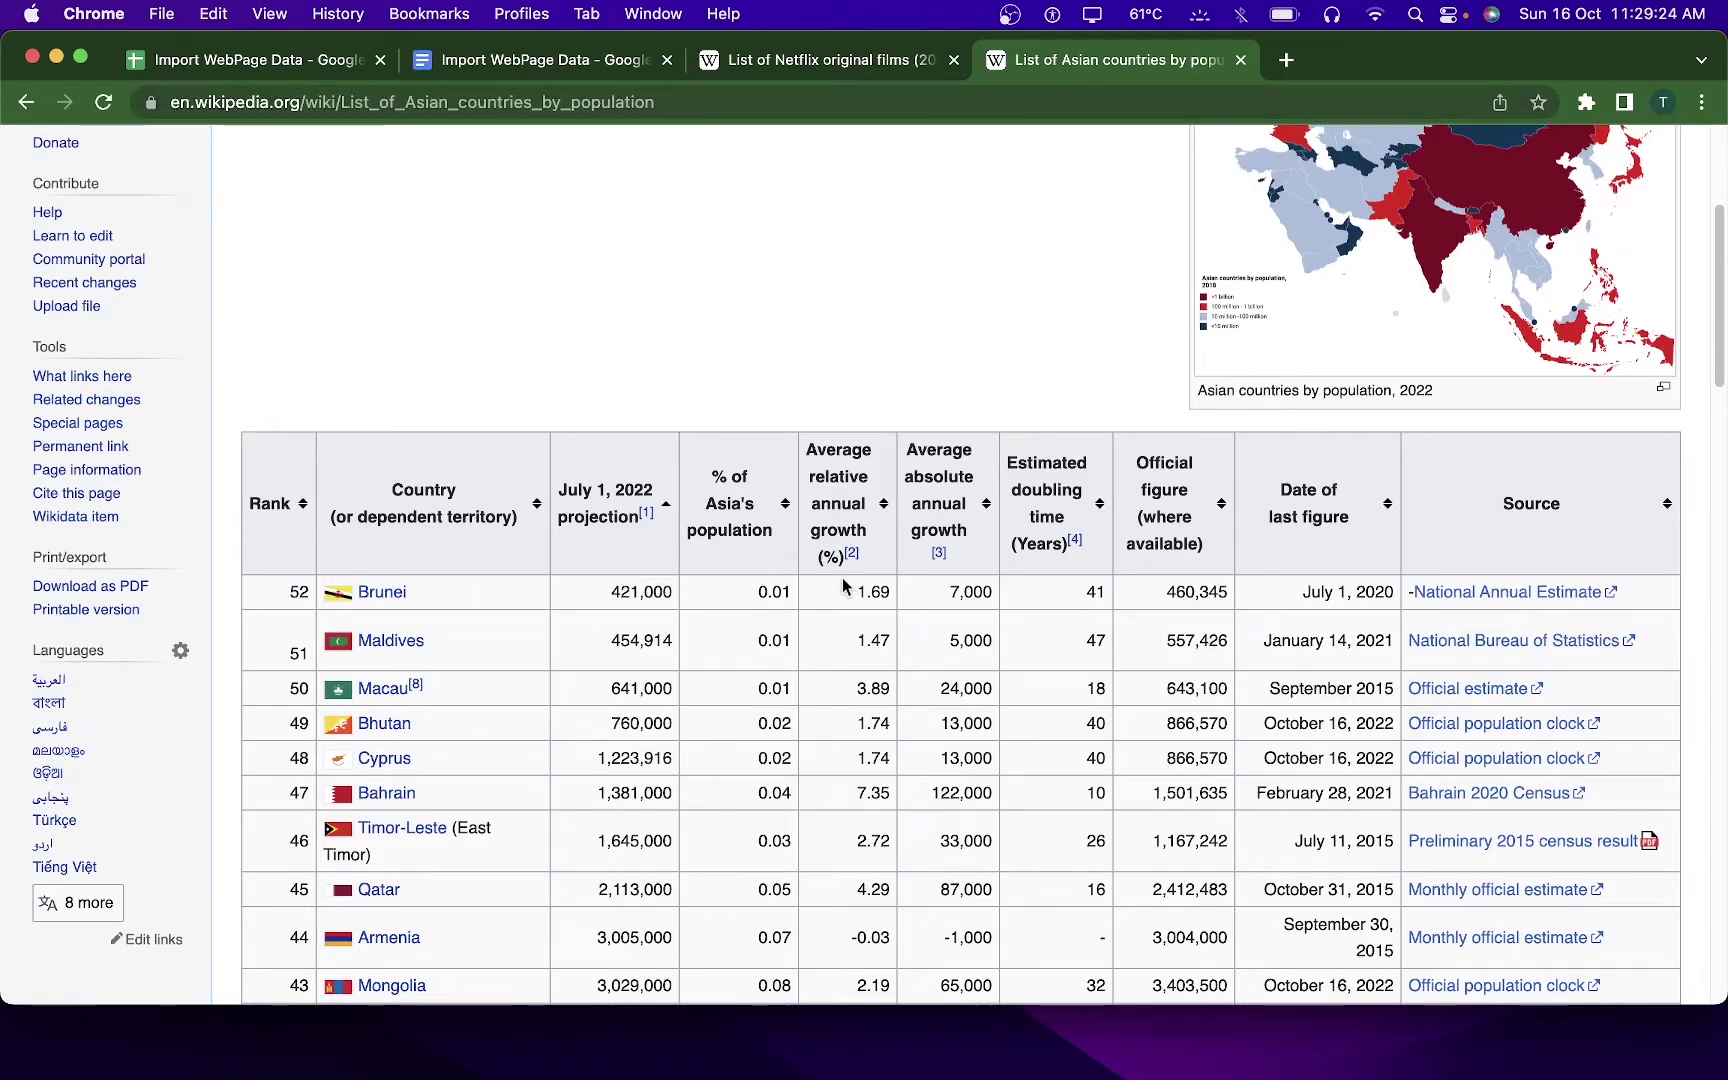
click(824, 76)
click(279, 76)
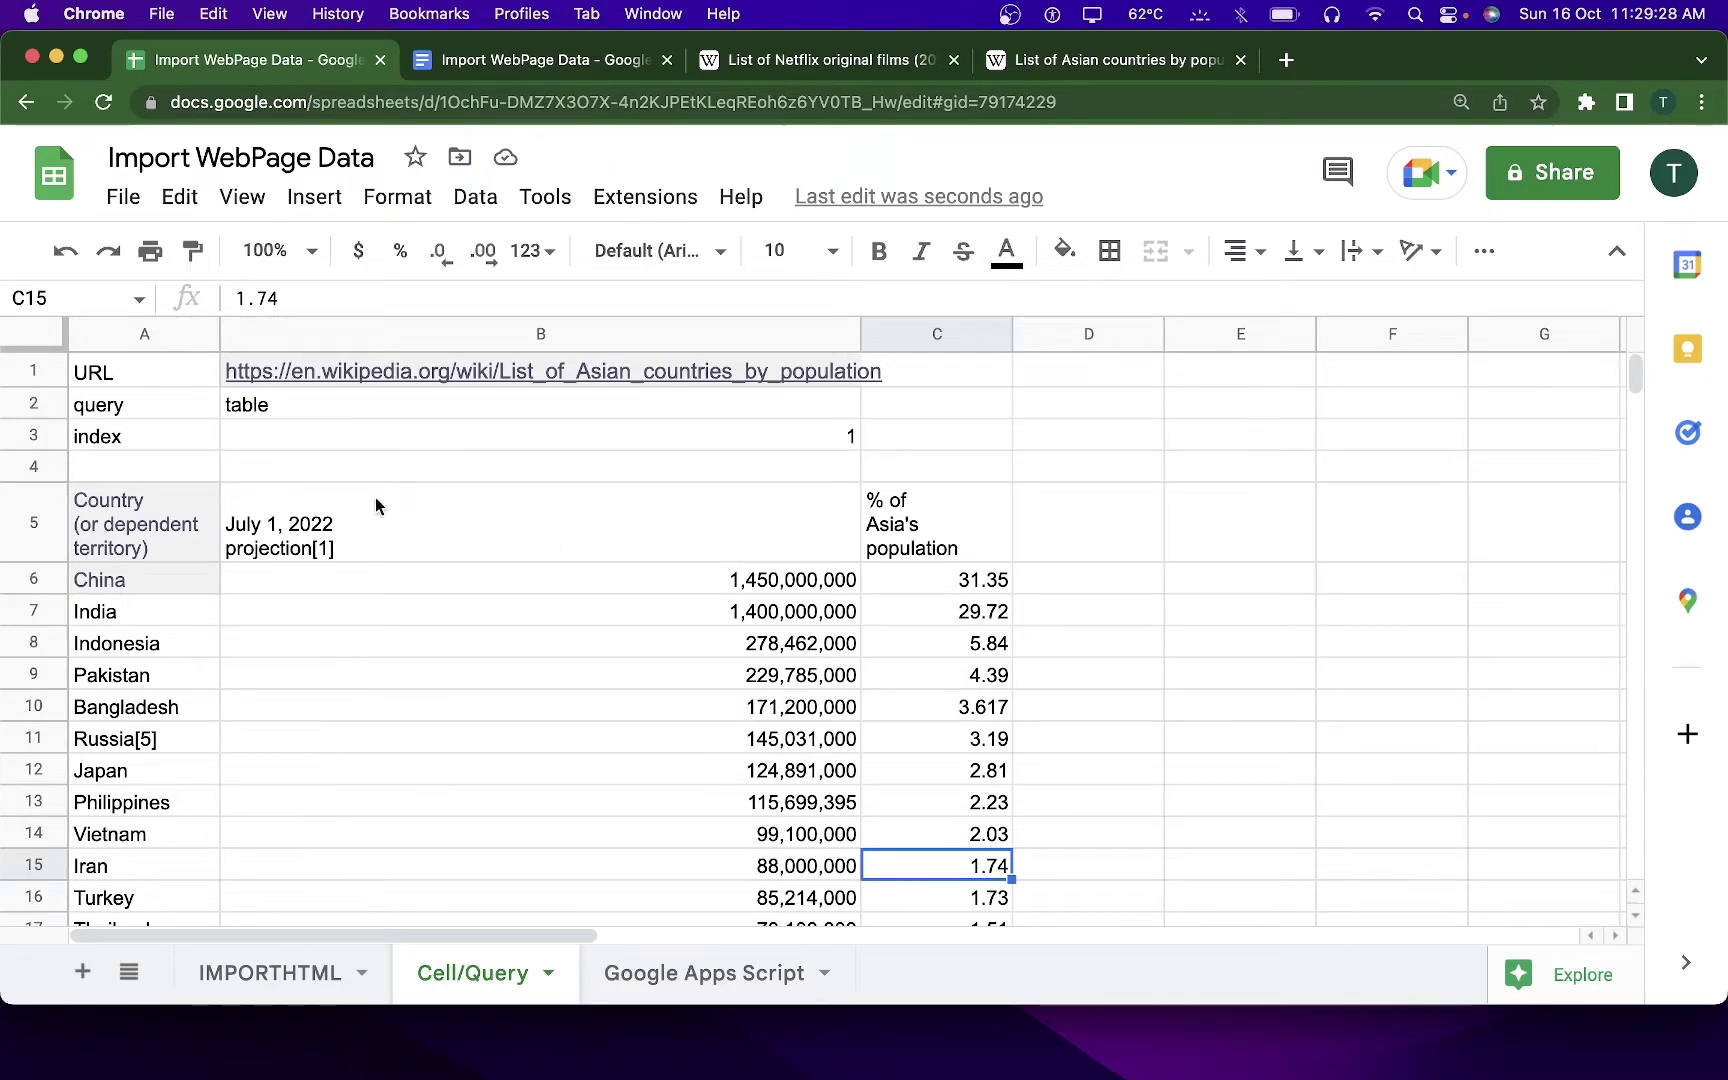
double_click(193, 500)
click(1013, 562)
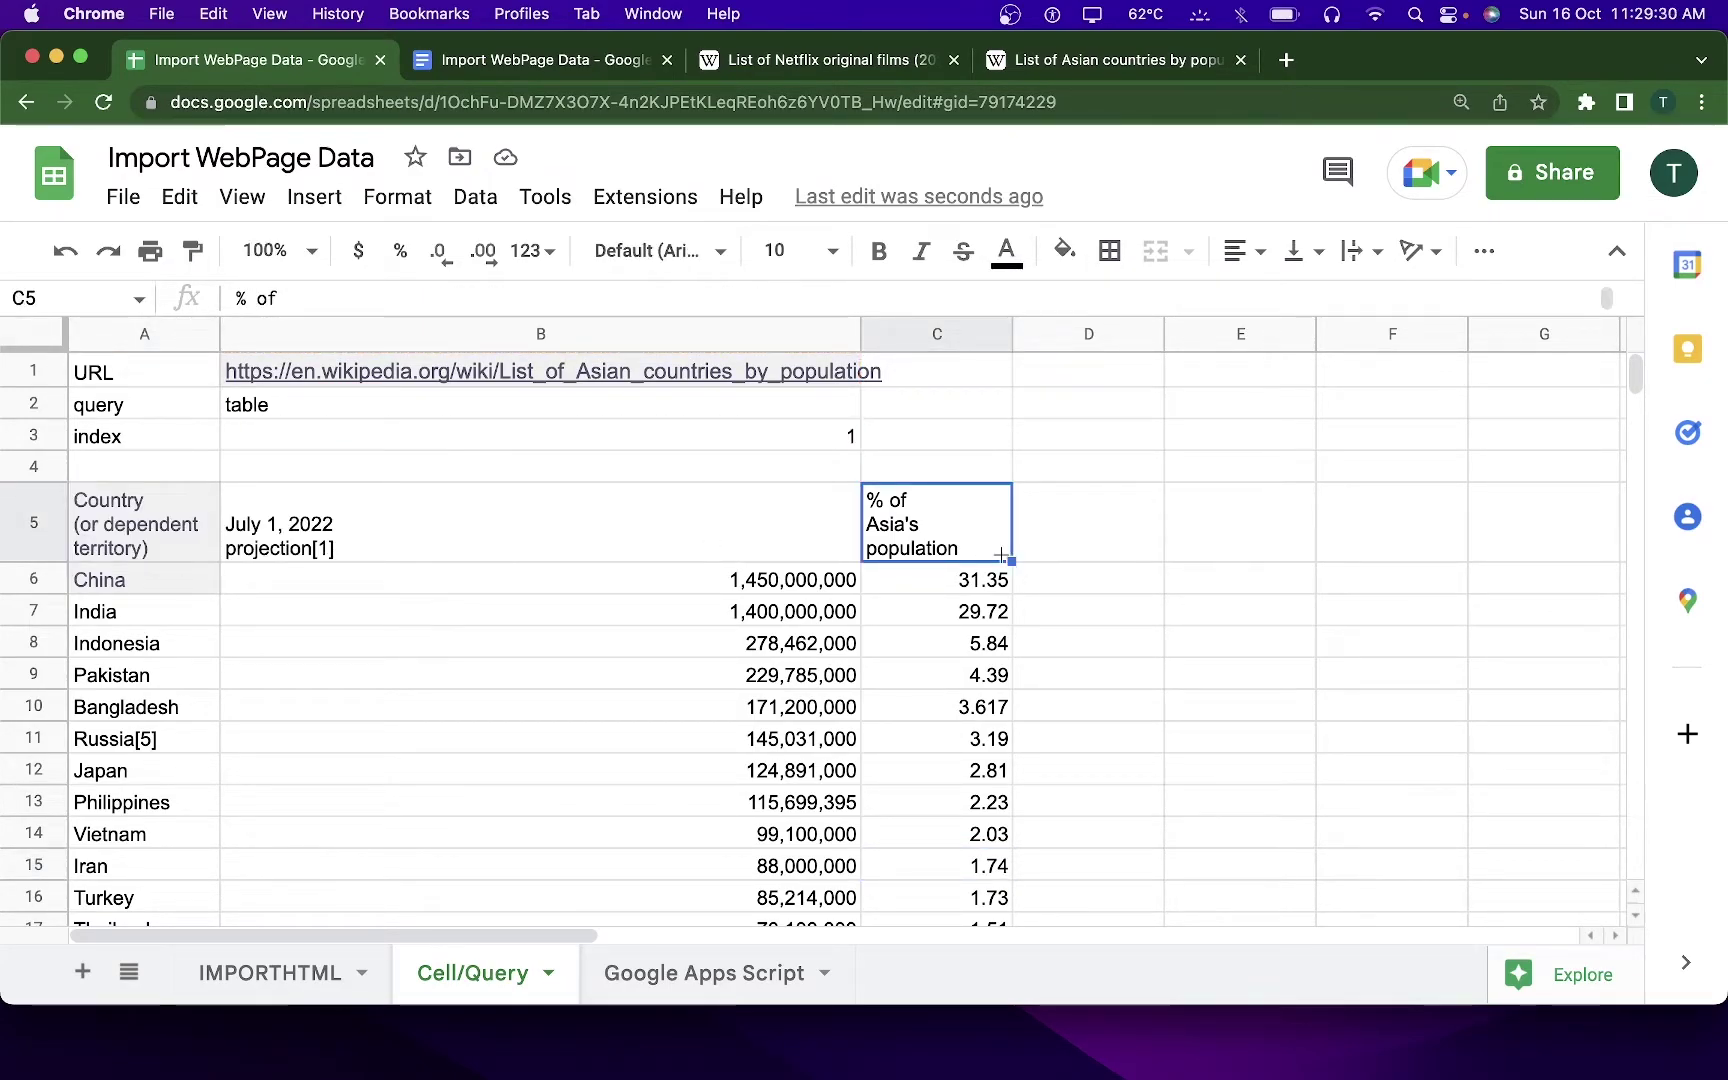
- Check the topic outline in the Google Docs document, open the Apps Script editor from the Google Apps Script sheet, and close its execution log
click(540, 60)
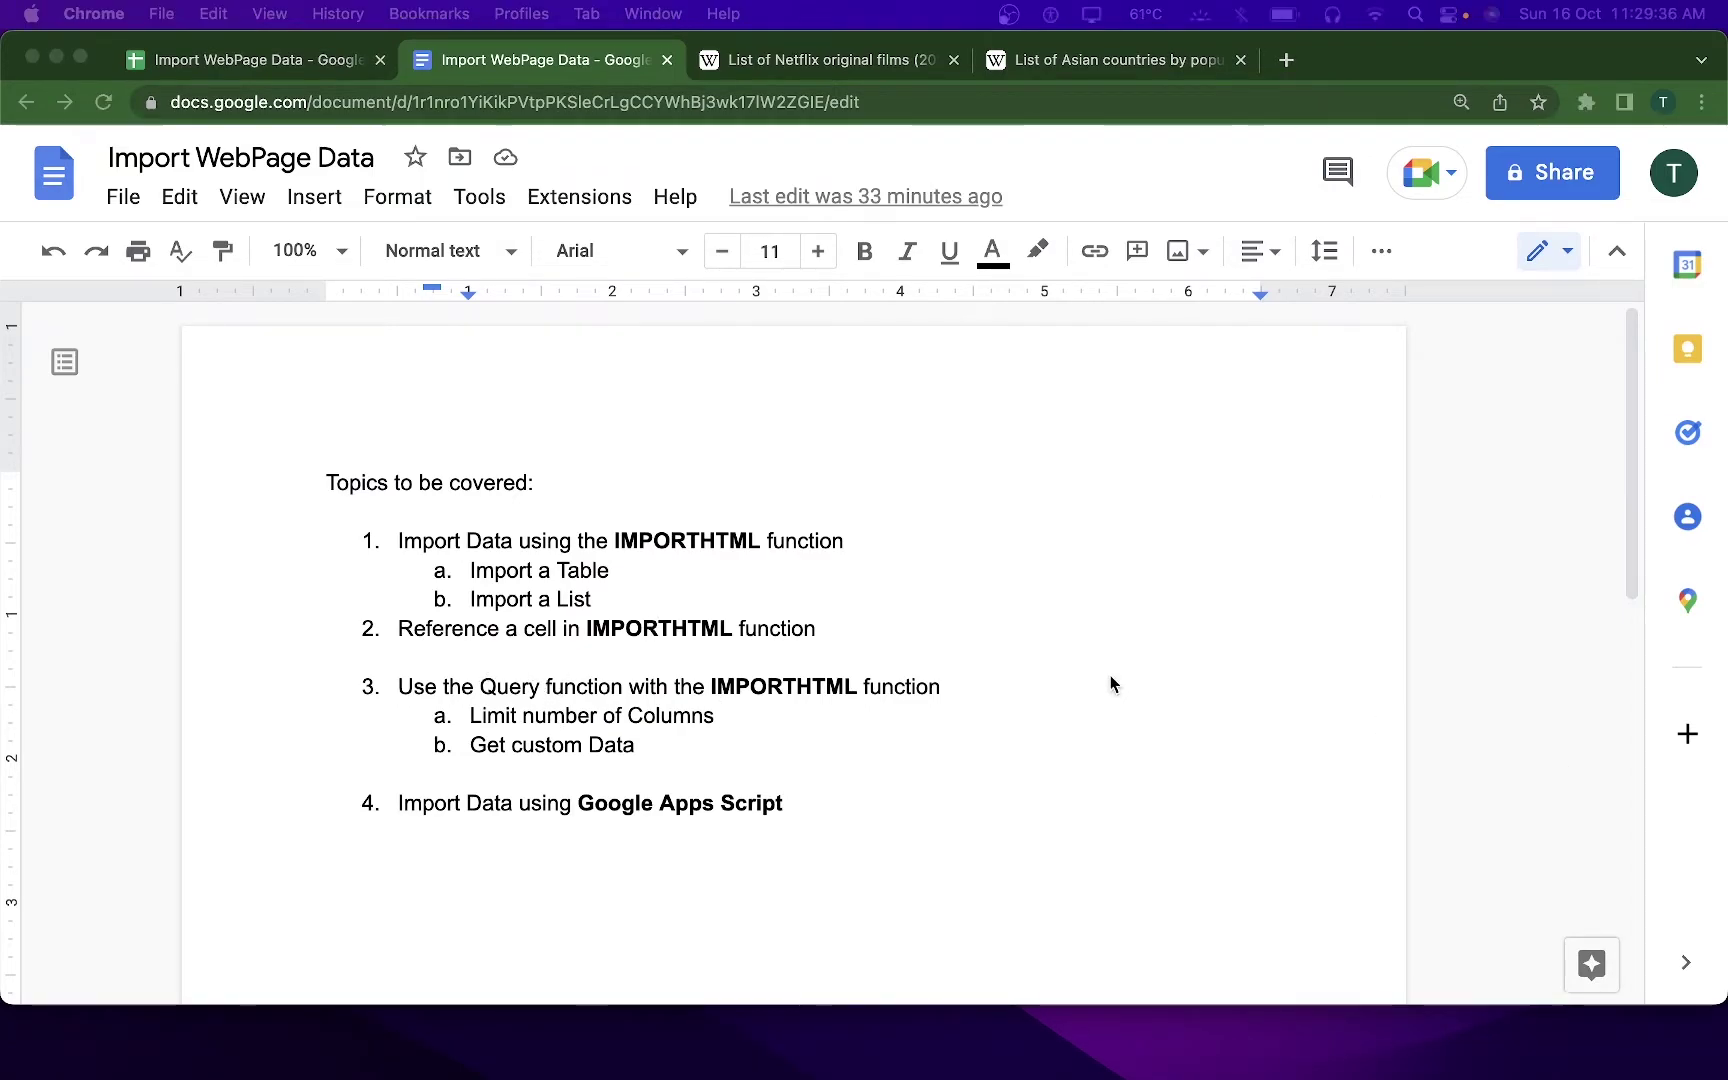
scroll(787, 652, down, 1)
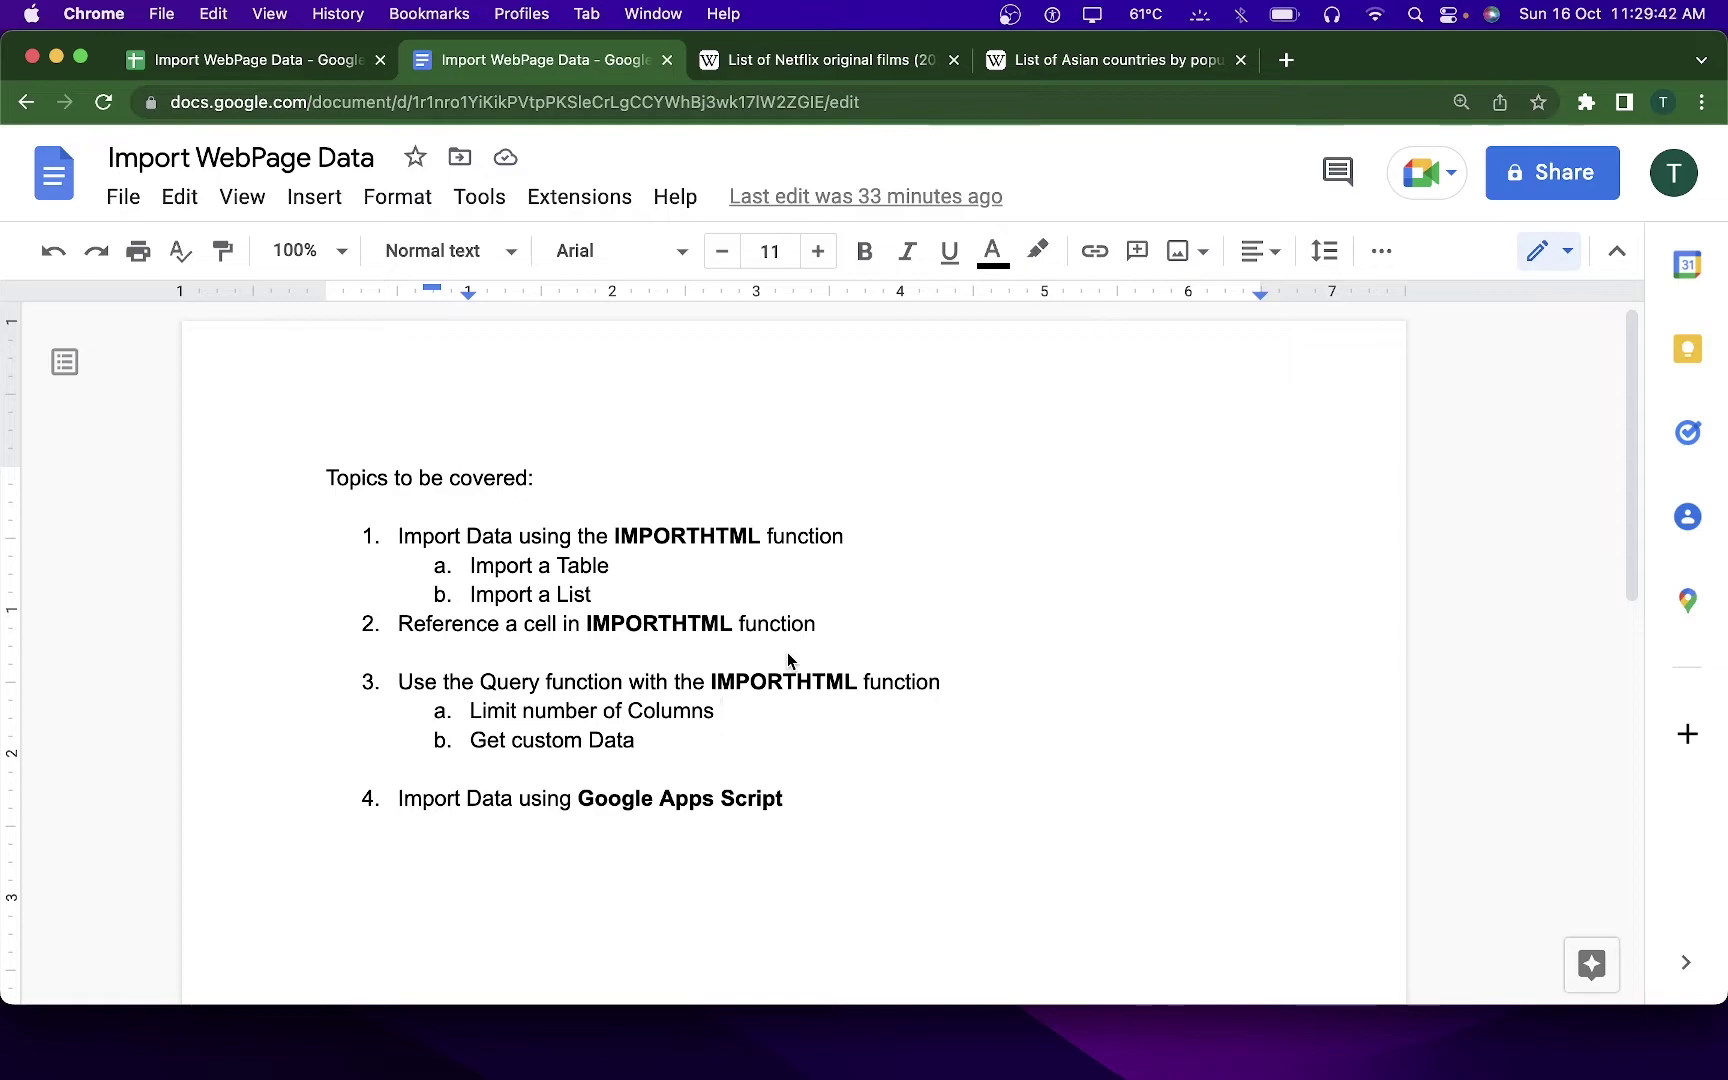
click(235, 60)
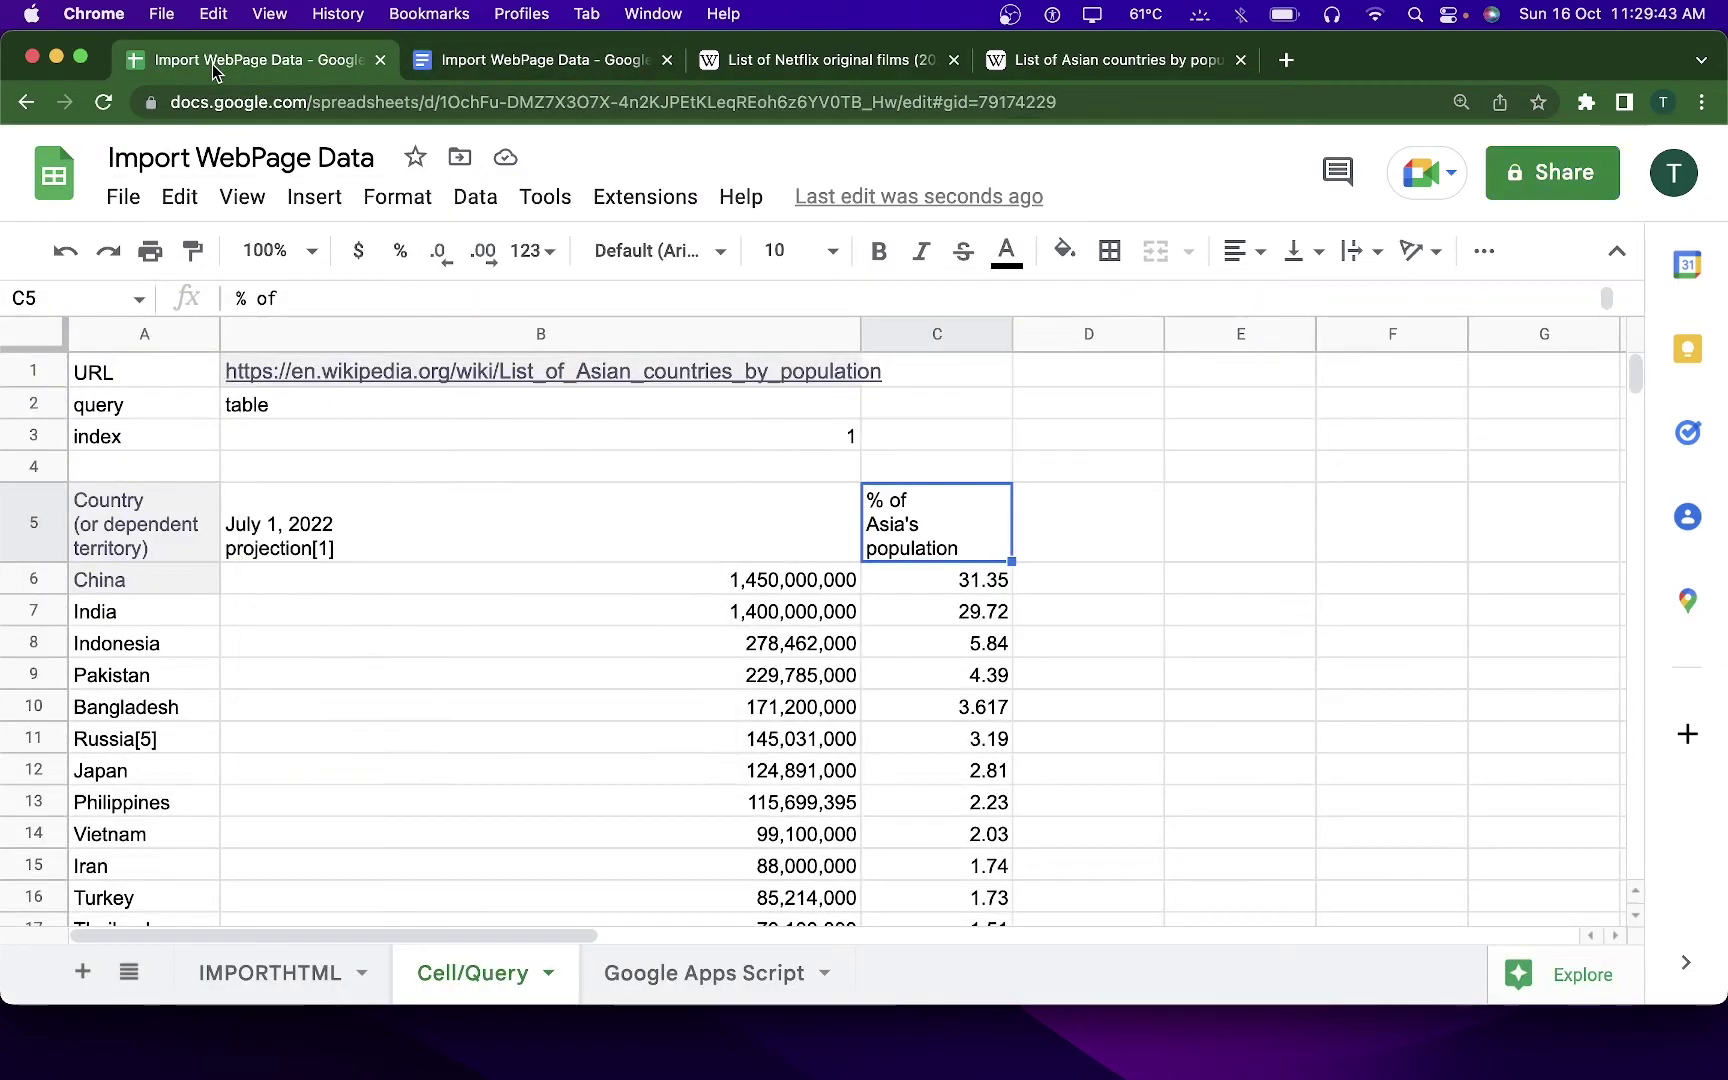
click(688, 973)
click(645, 196)
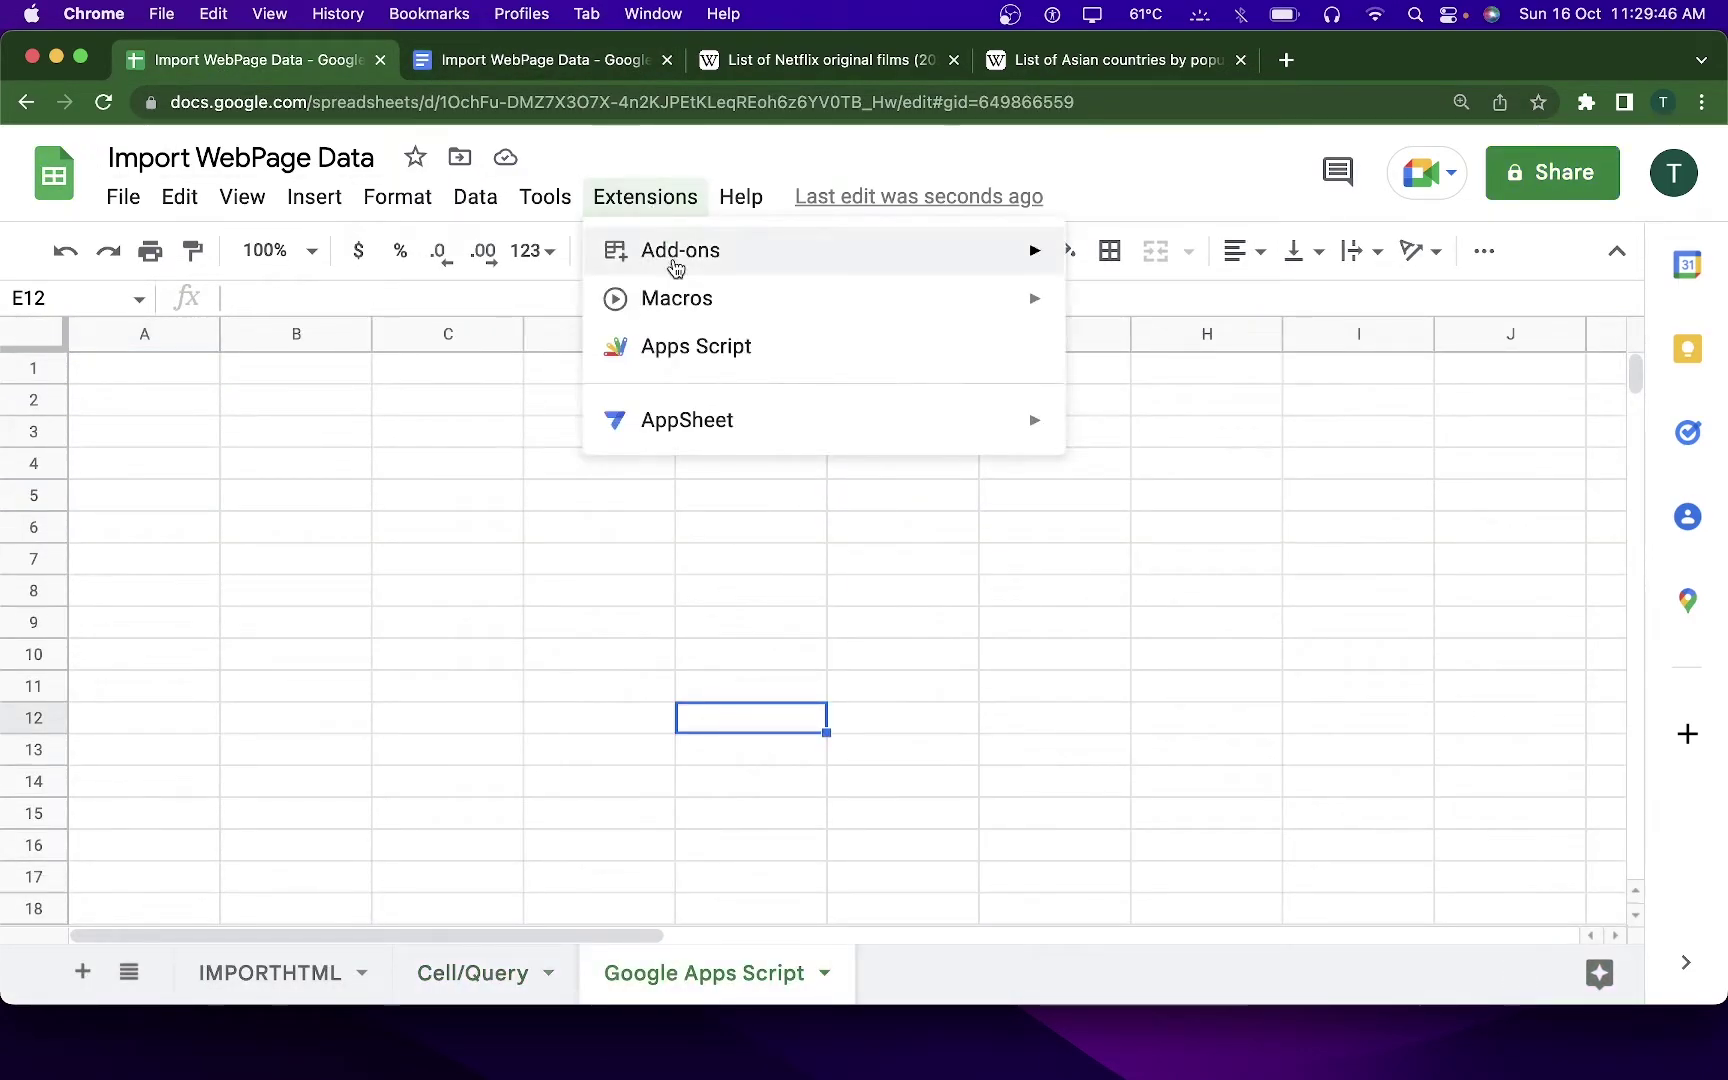
click(710, 352)
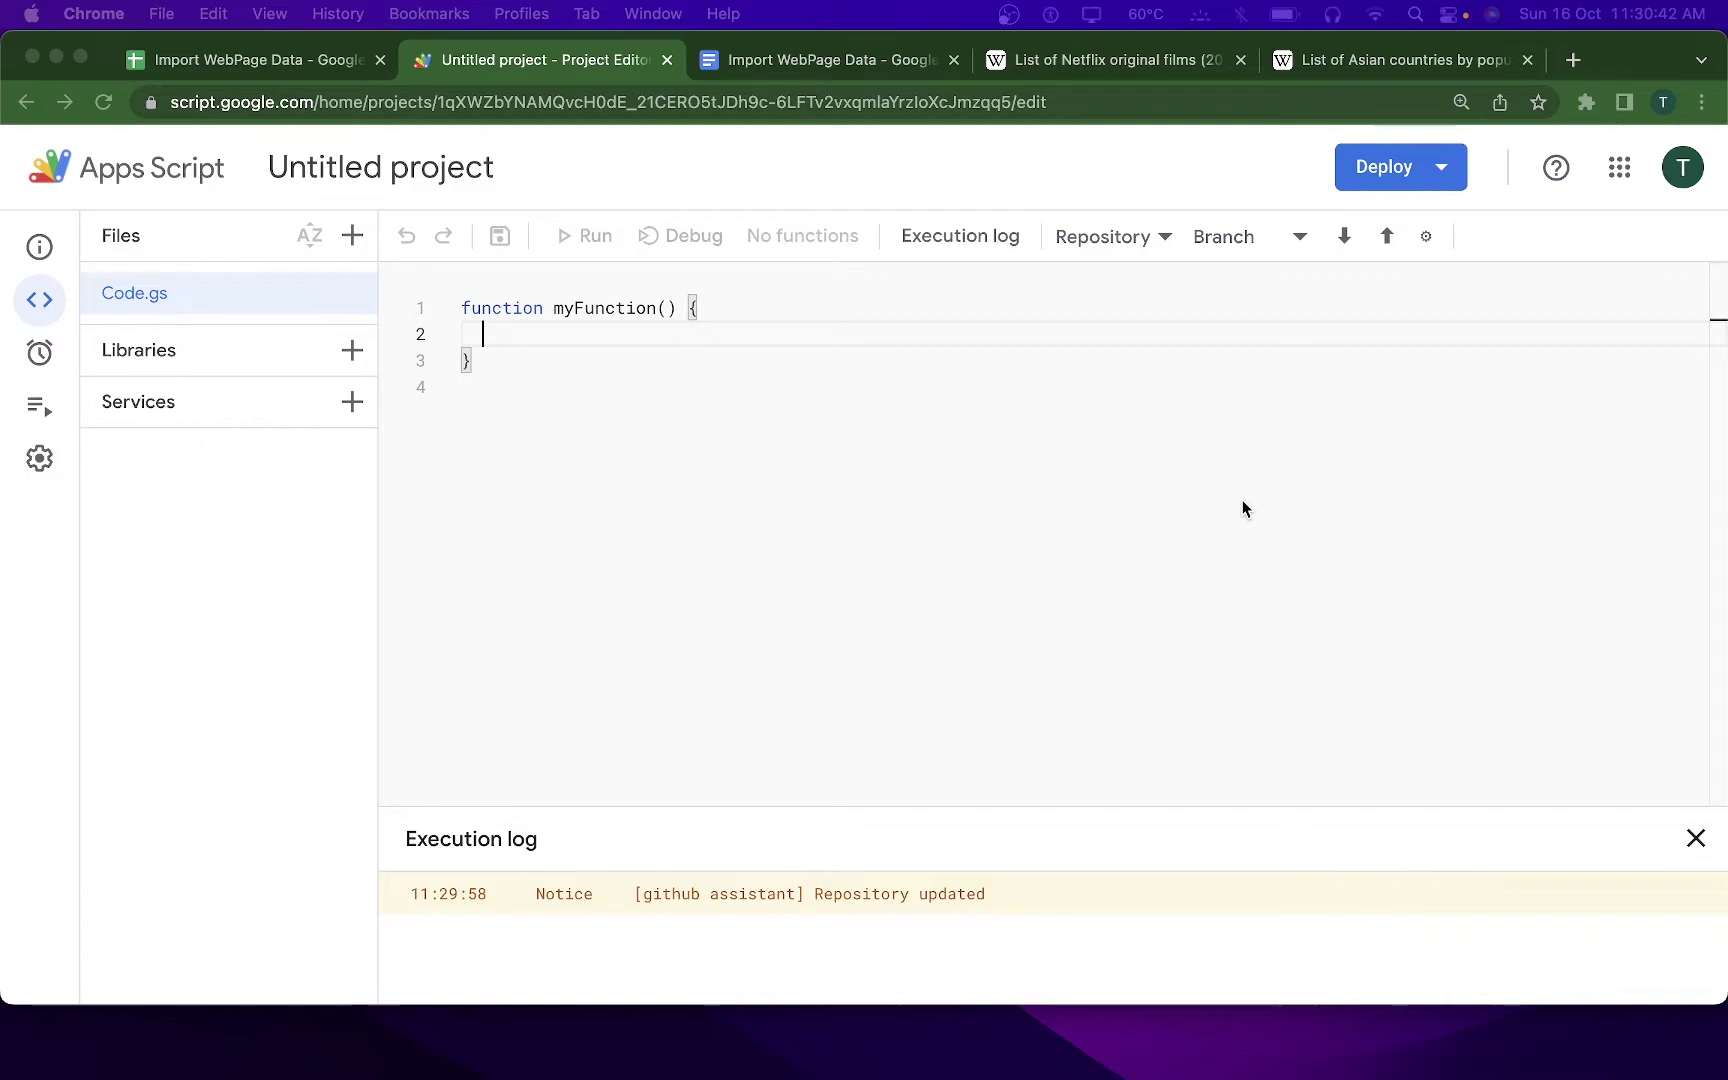
click(1696, 838)
- Replace the default myFunction code in Code.gs with an empty function InsertData(), leaving blank lines between its braces
drag(922, 540, 371, 207)
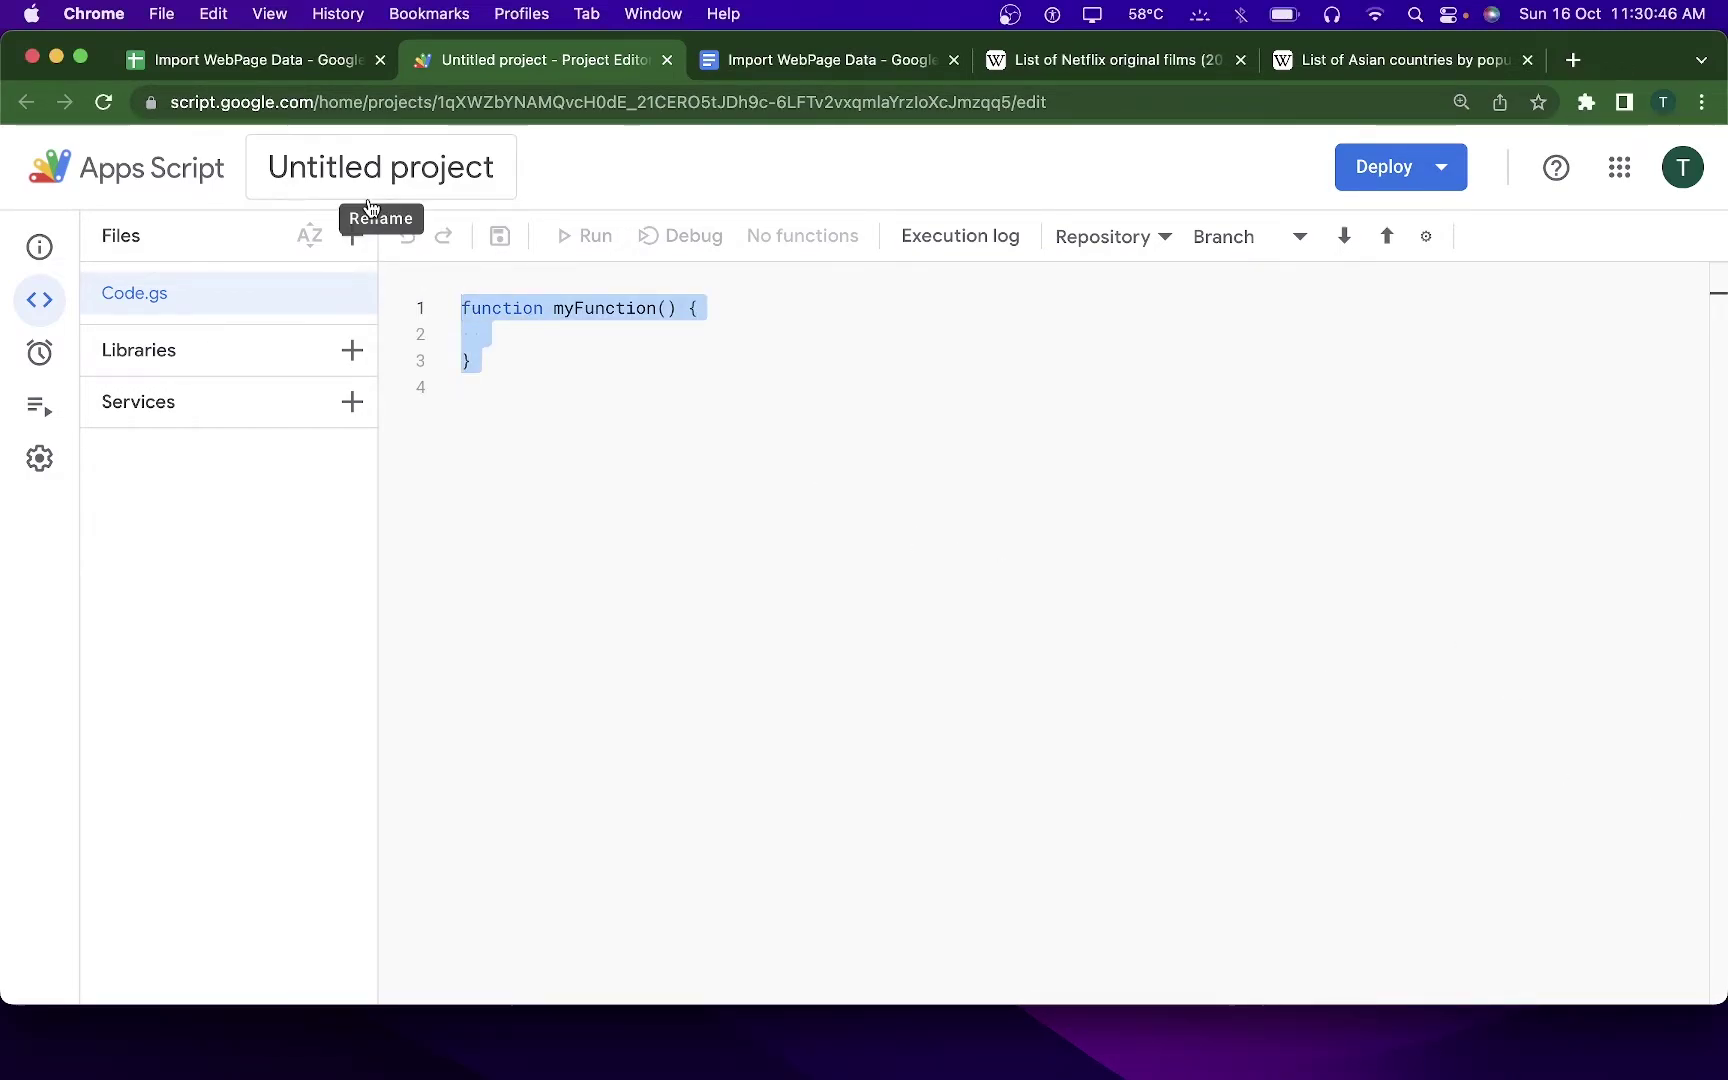
key(BackSpace)
text(function )
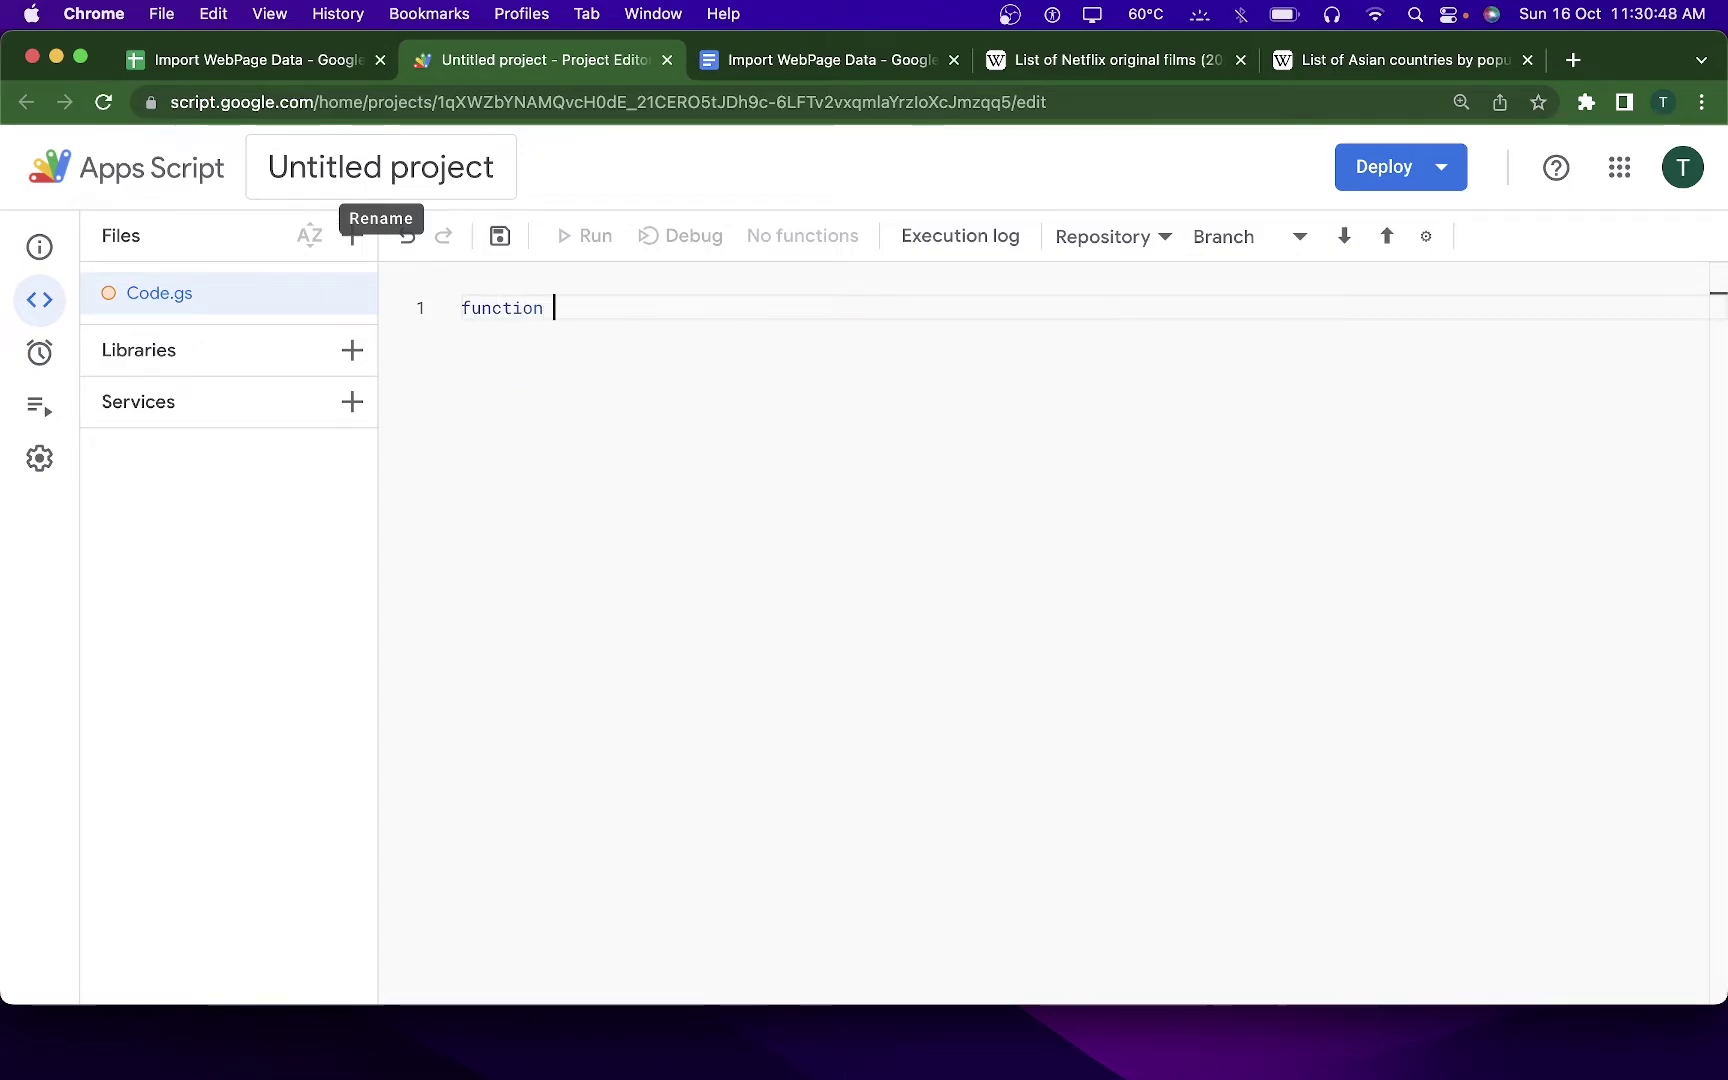
text(InsertDat)
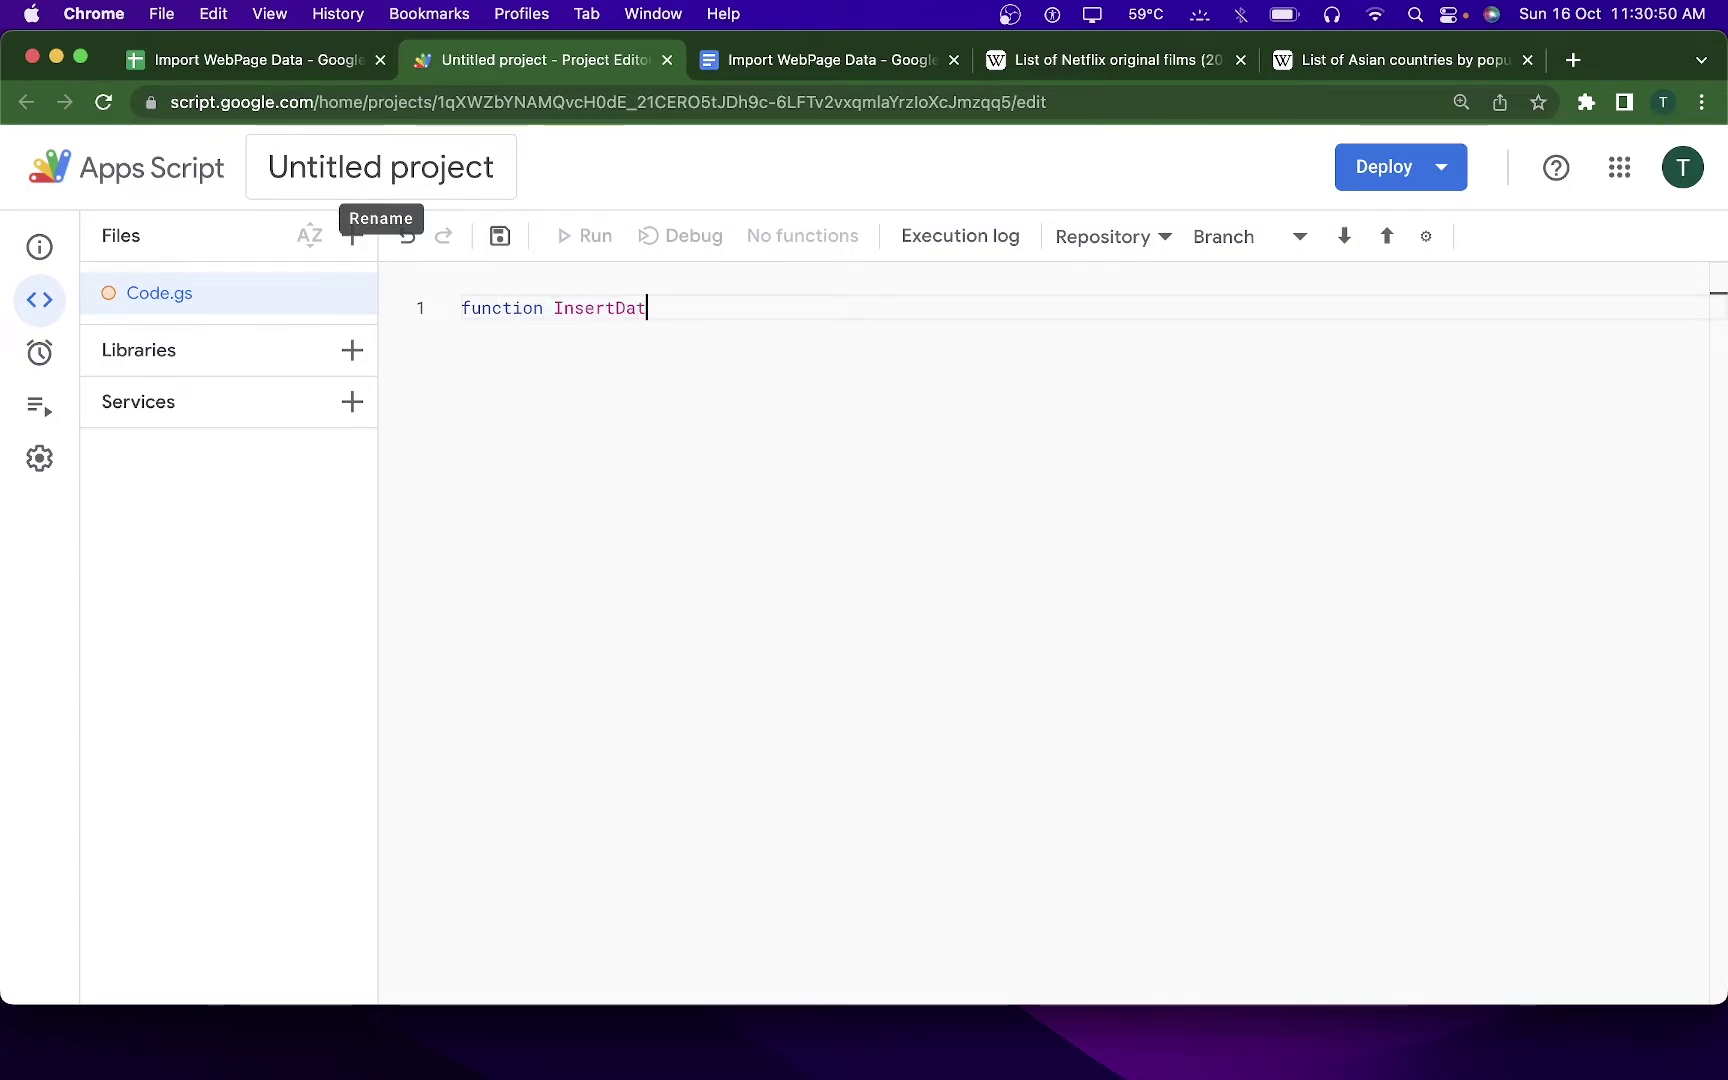
text(a(){)
key(Return)
key(Return)
key(Return)
key(Return)
key(Up)
key(Up)
key(Return)
key(Return)
key(Up)
key(Up)
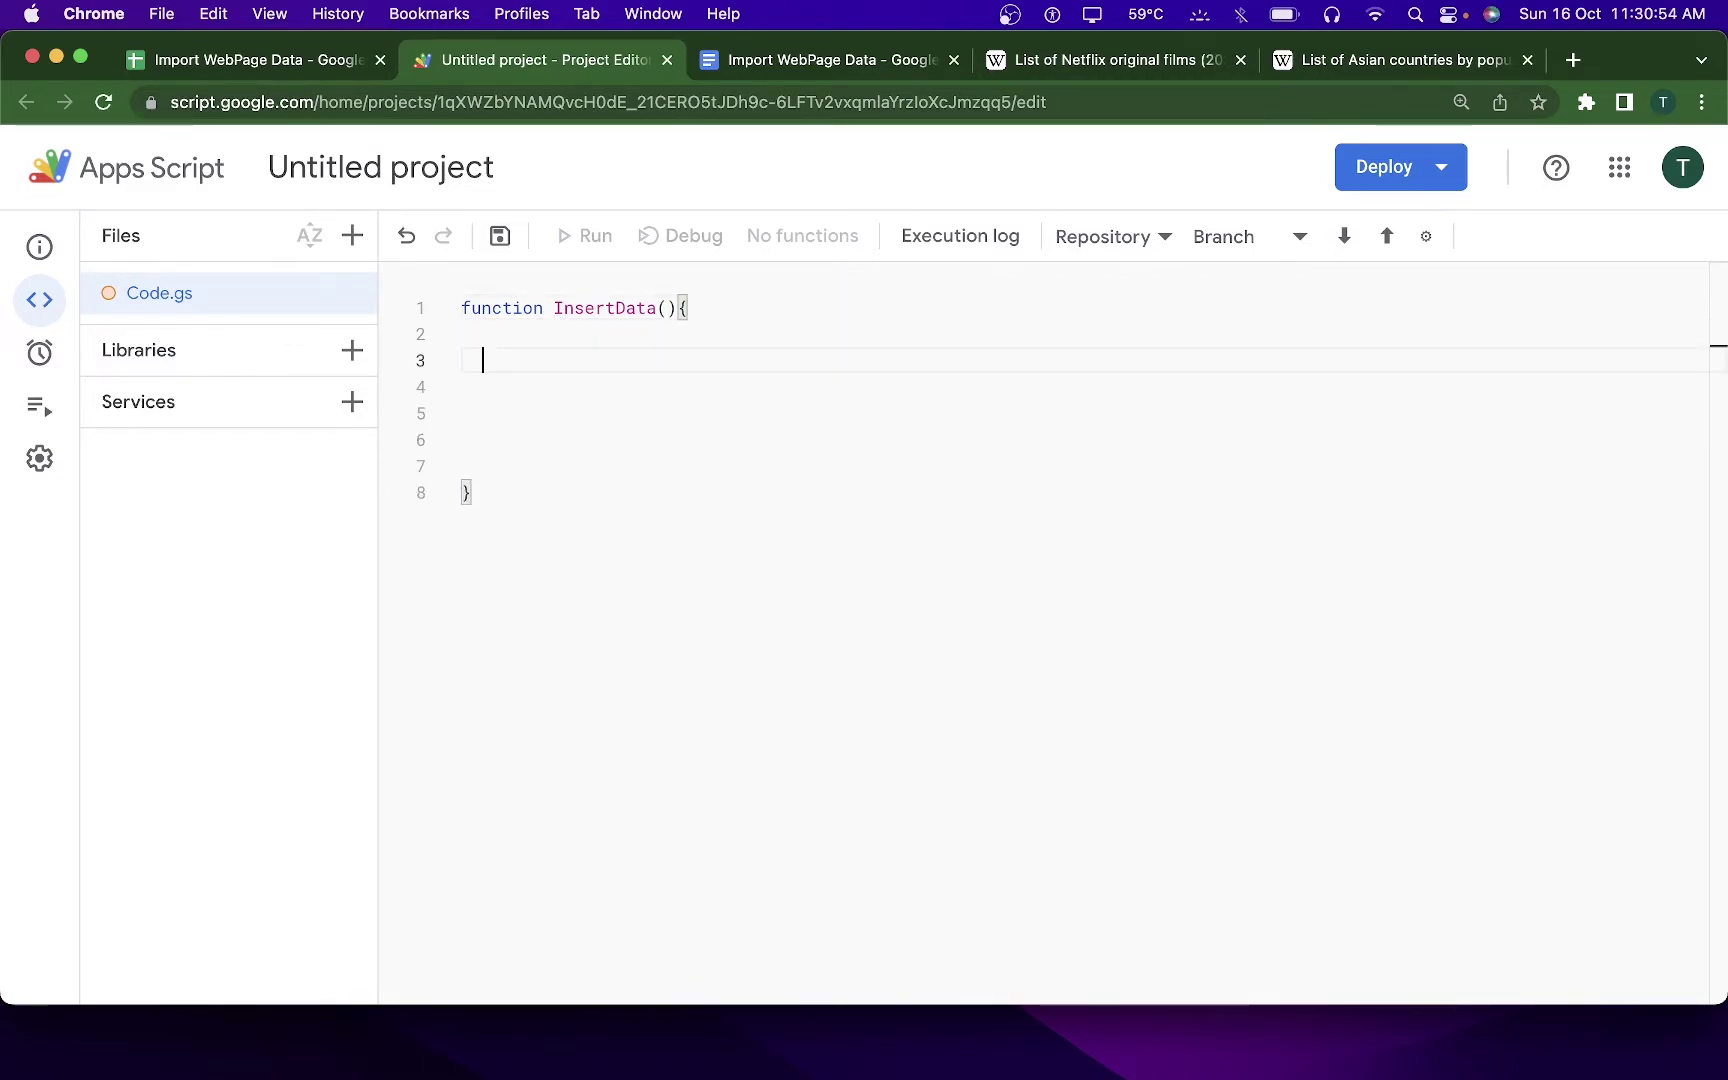
- Declare var ss = SpreadsheetApp.getActiveSpreadsheet(); inside the InsertData function
text(var)
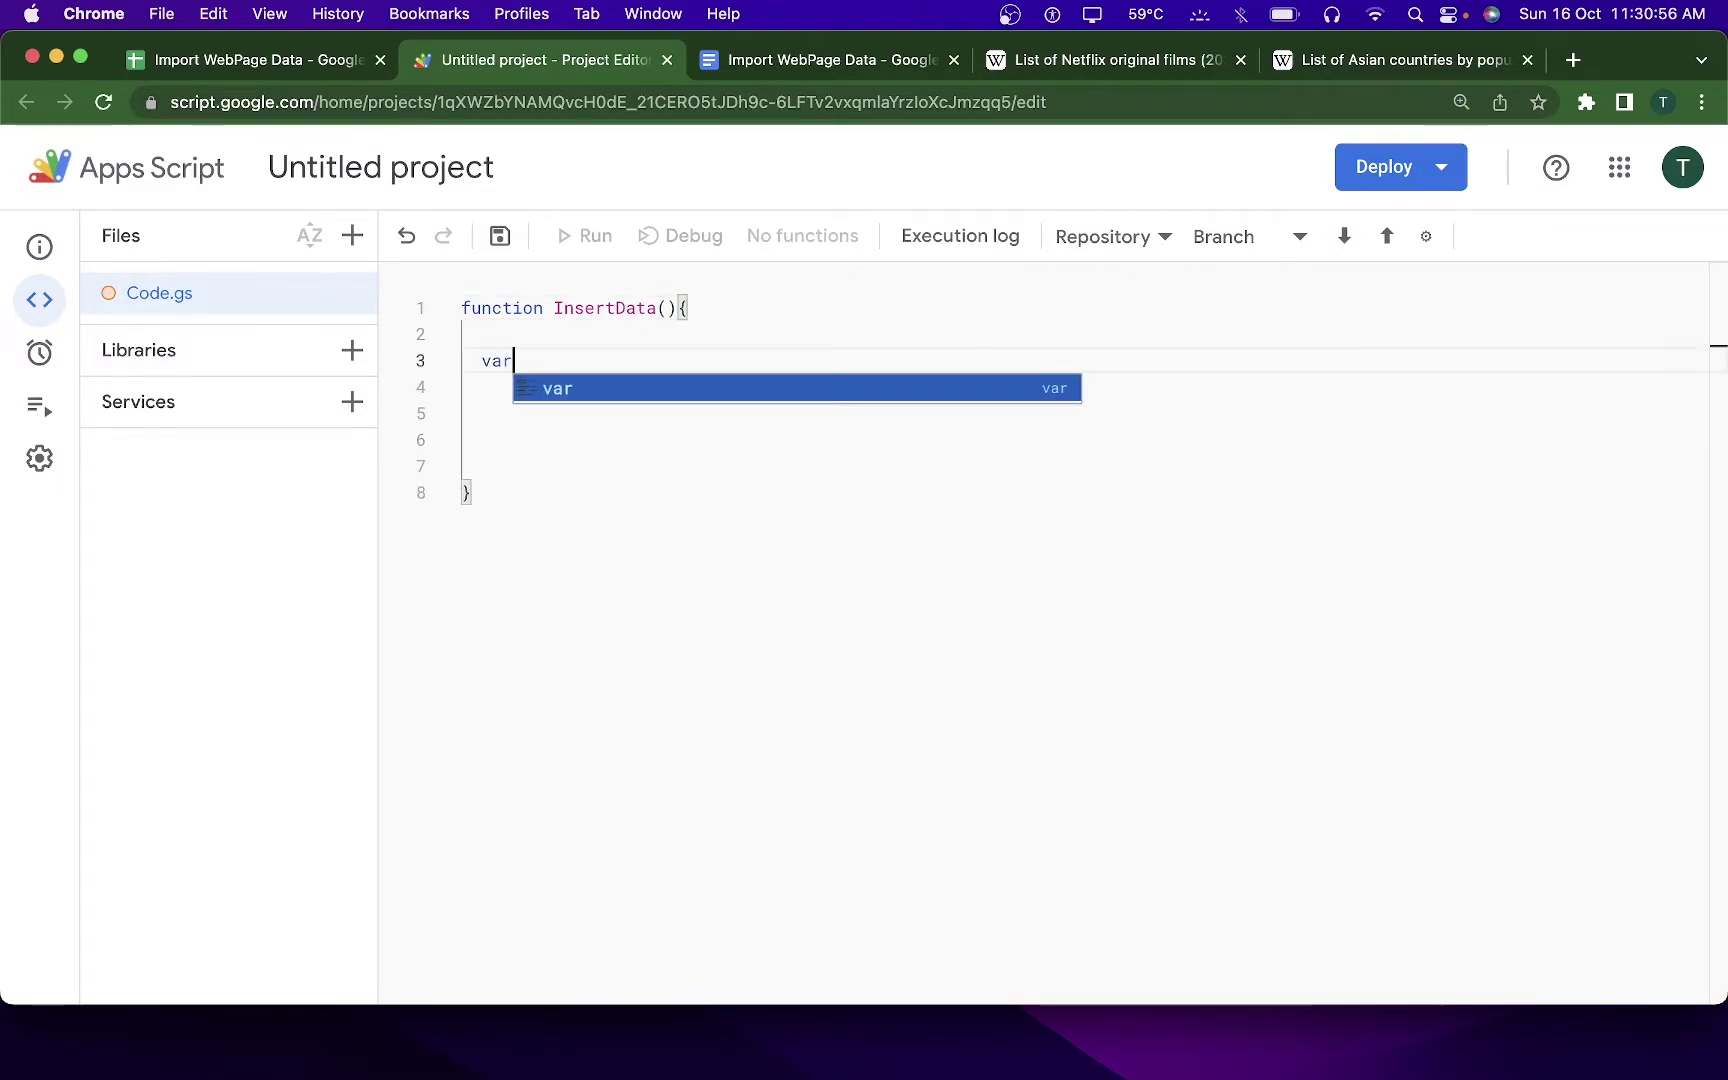
text( ss =SpreadsheetApp)
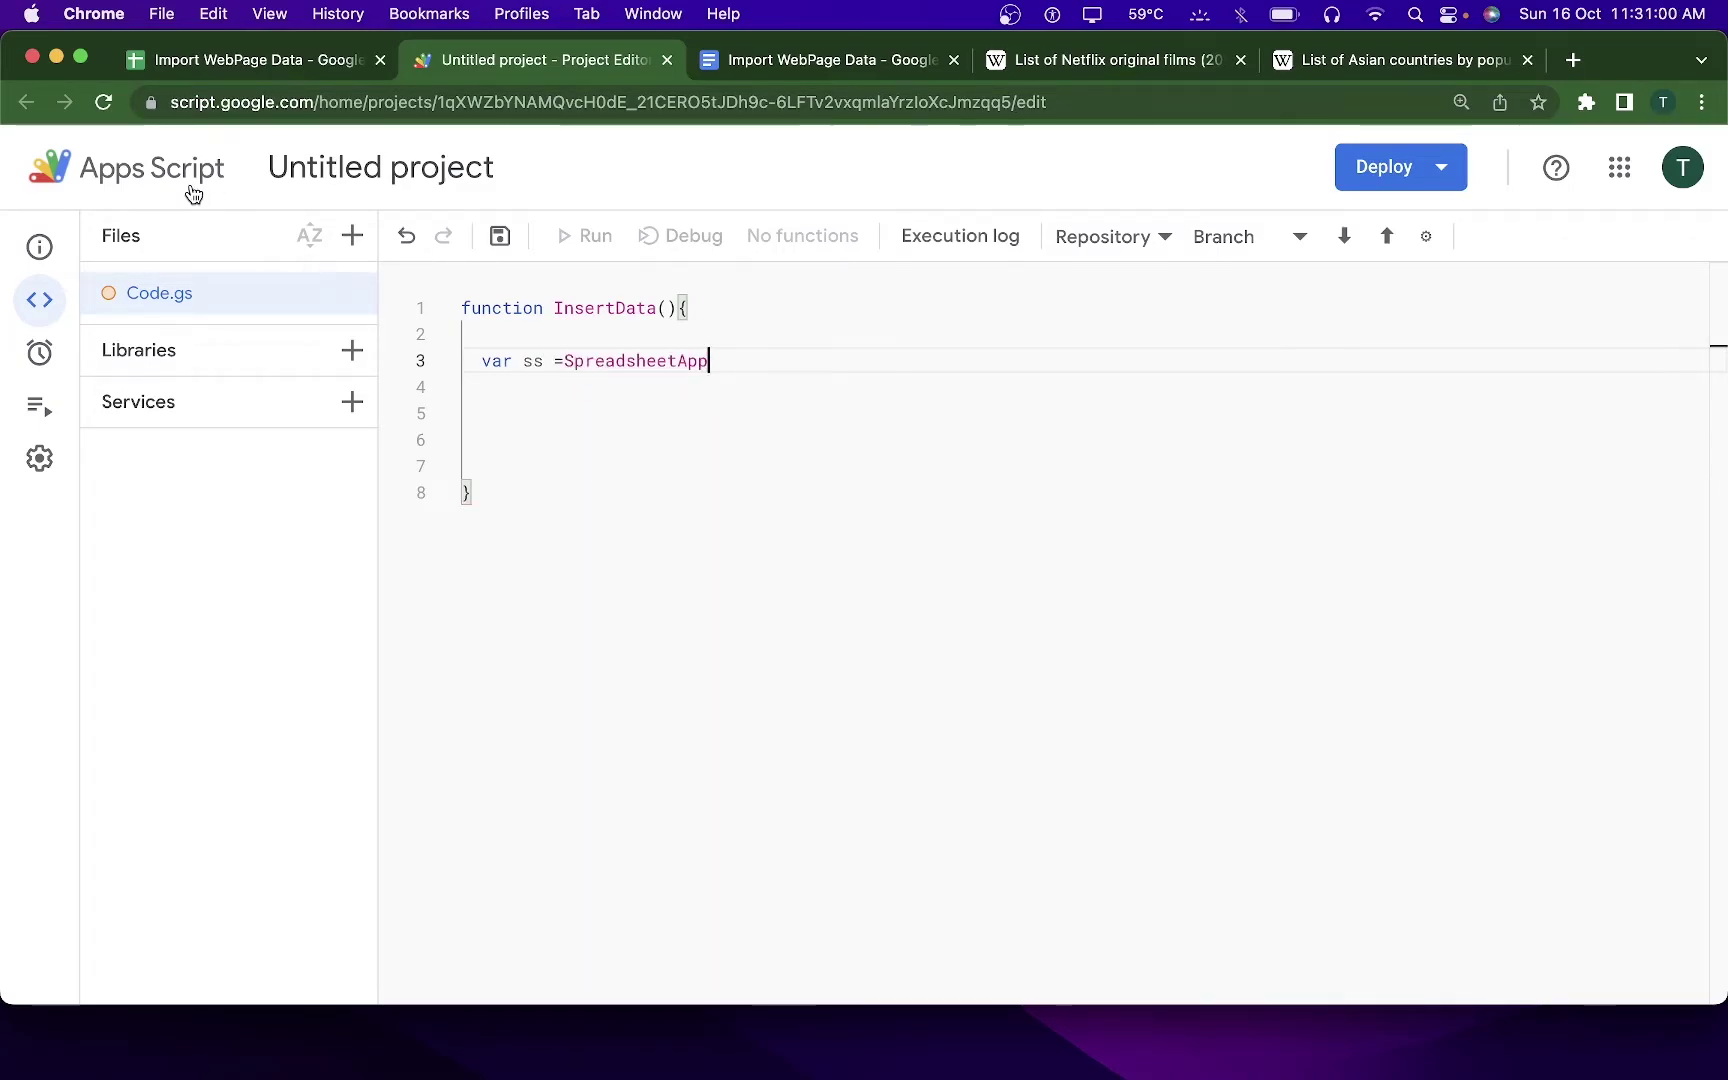
click(564, 360)
text(SpreadsheetApp)
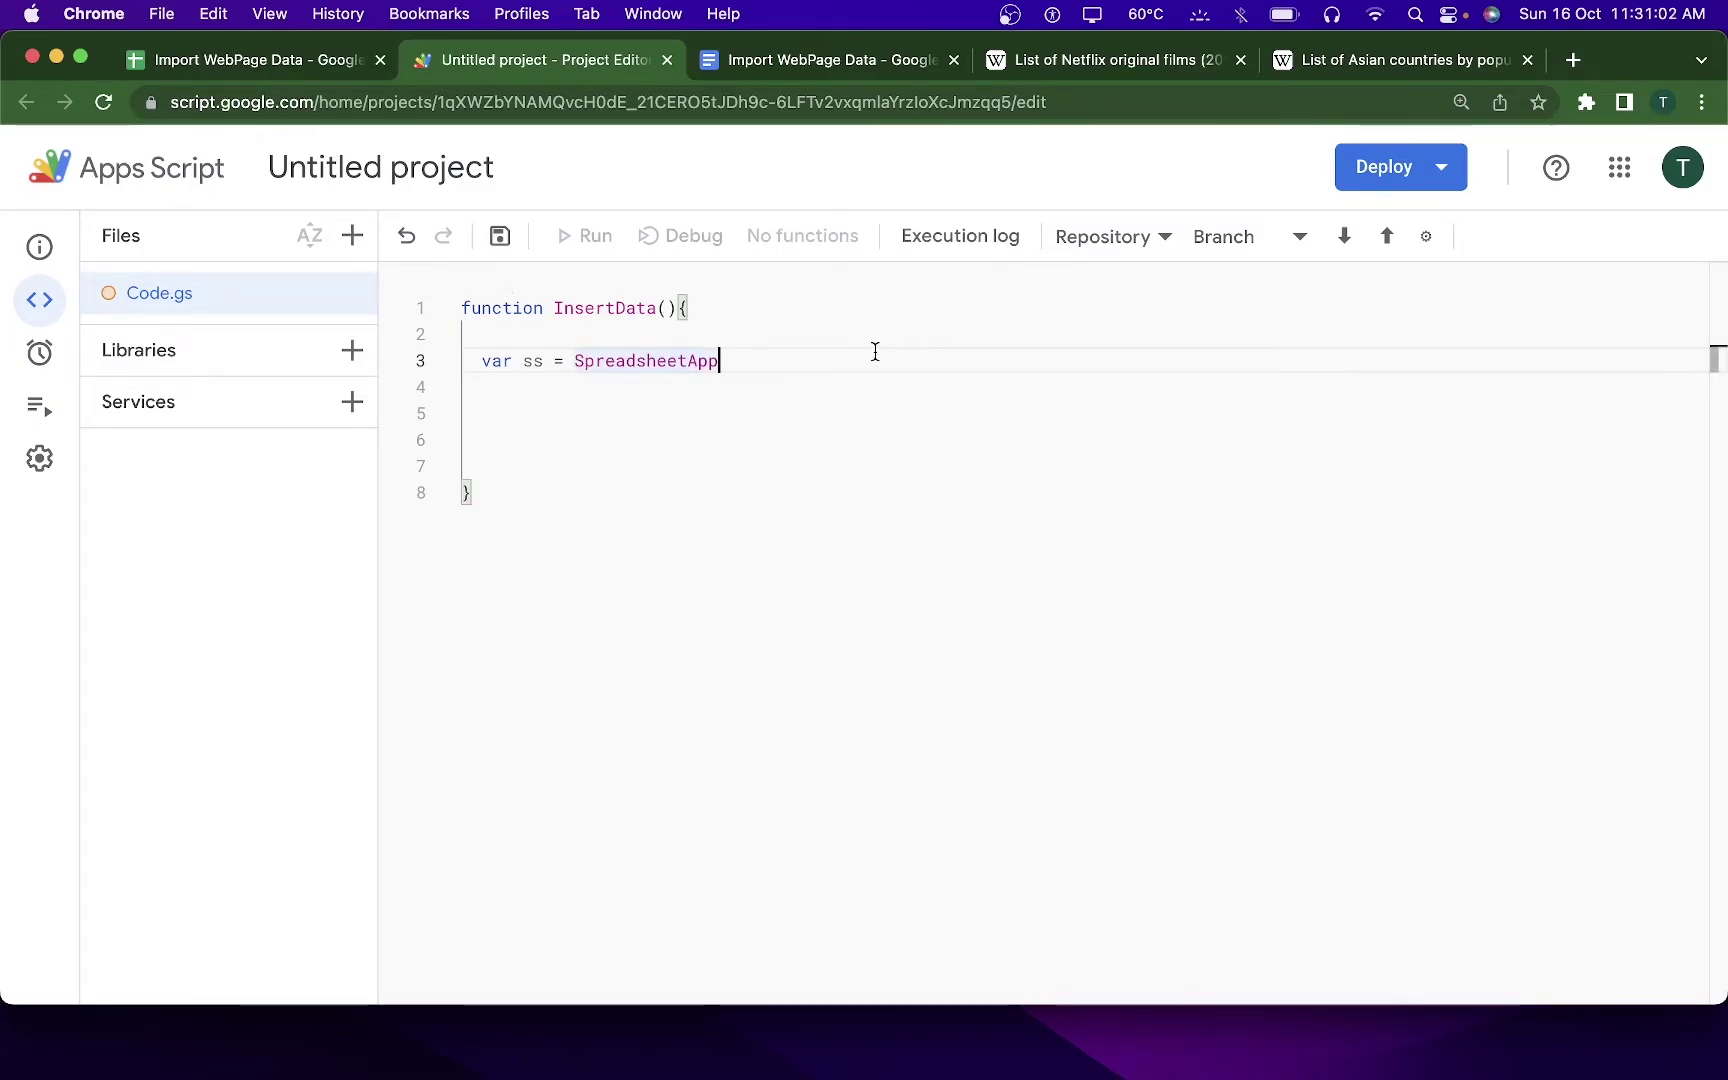
text(.getActiveSpreadsheet)
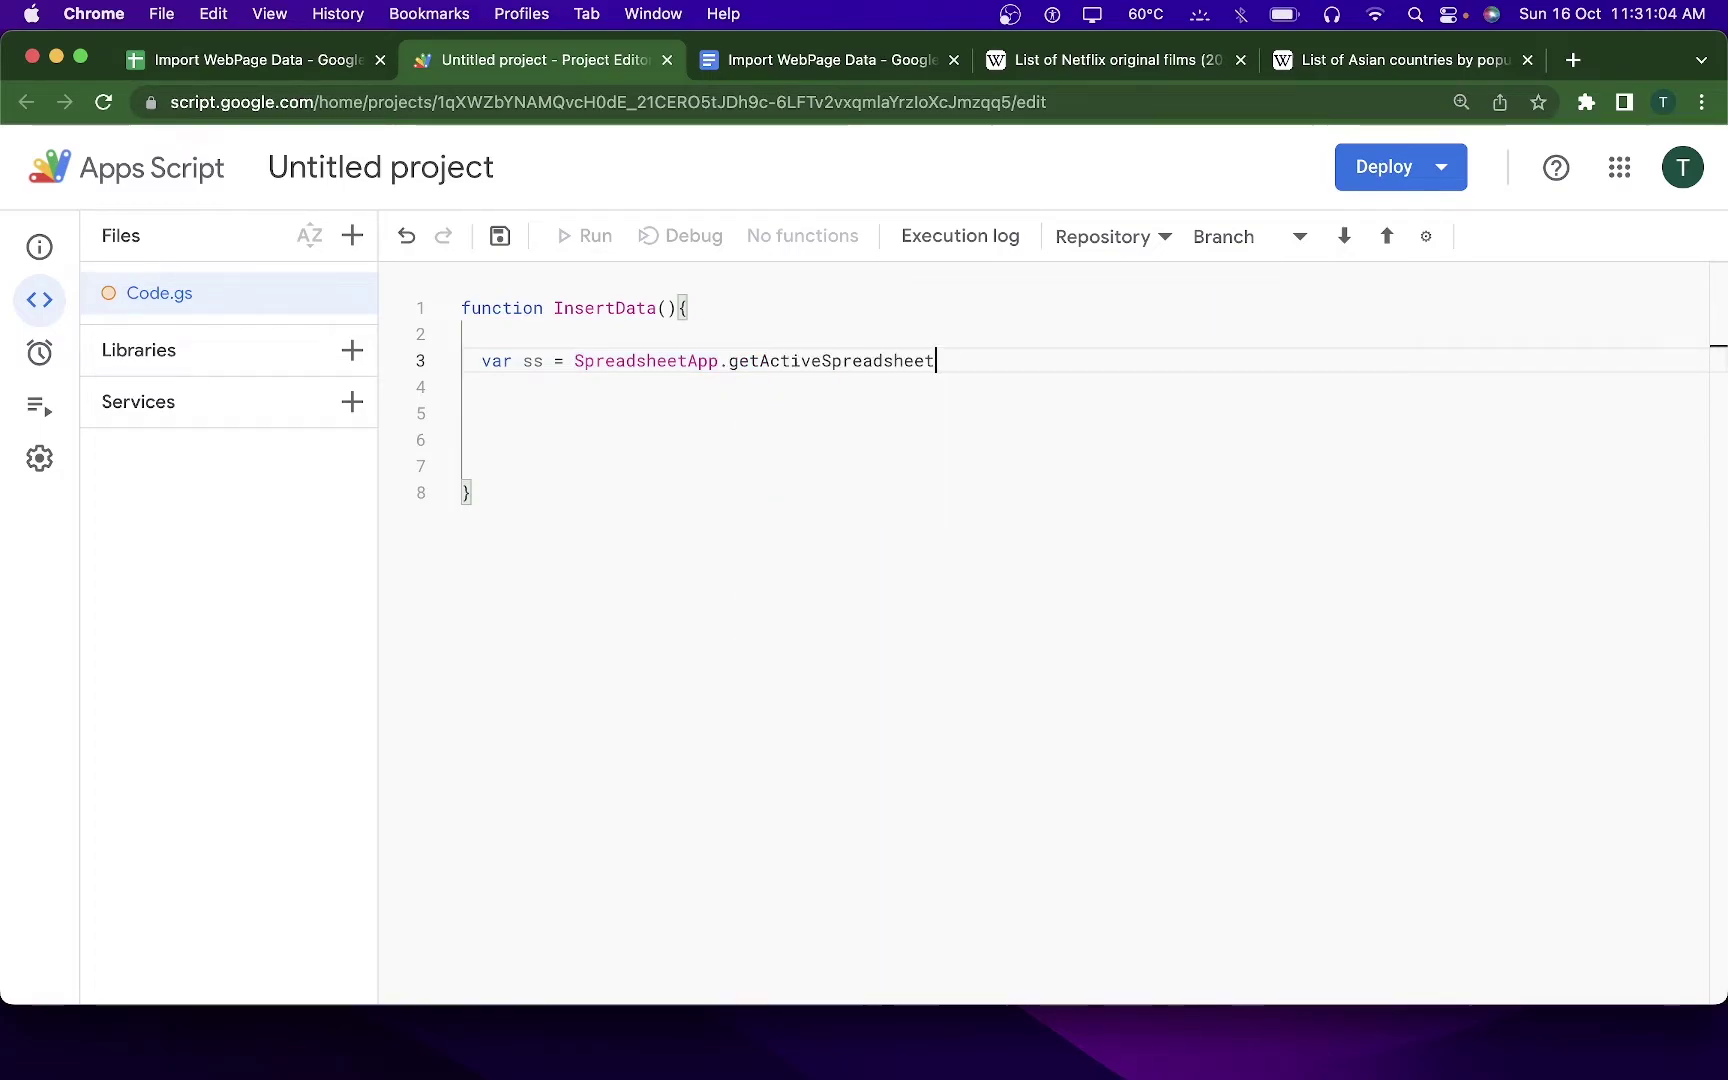
text(();)
key(Return)
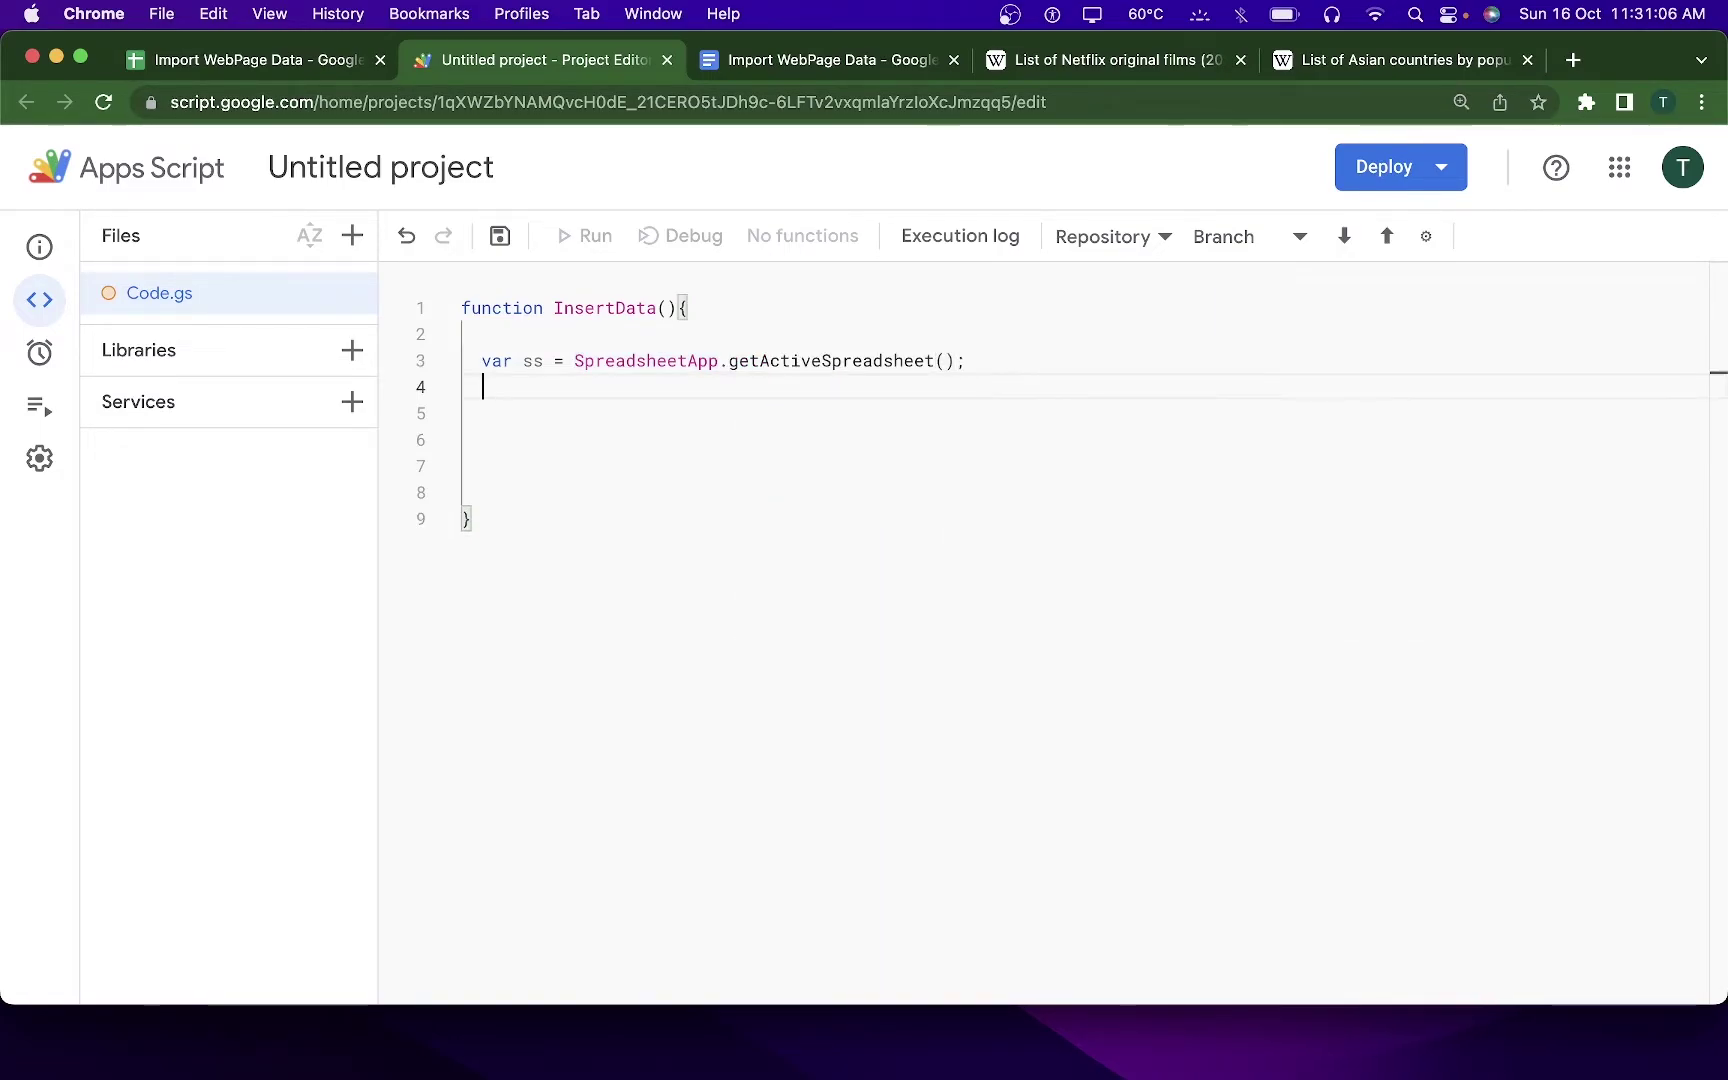
- Declare a sheet variable in InsertData that calls ss.getSheetByName("") with an empty name string
text(var ss)
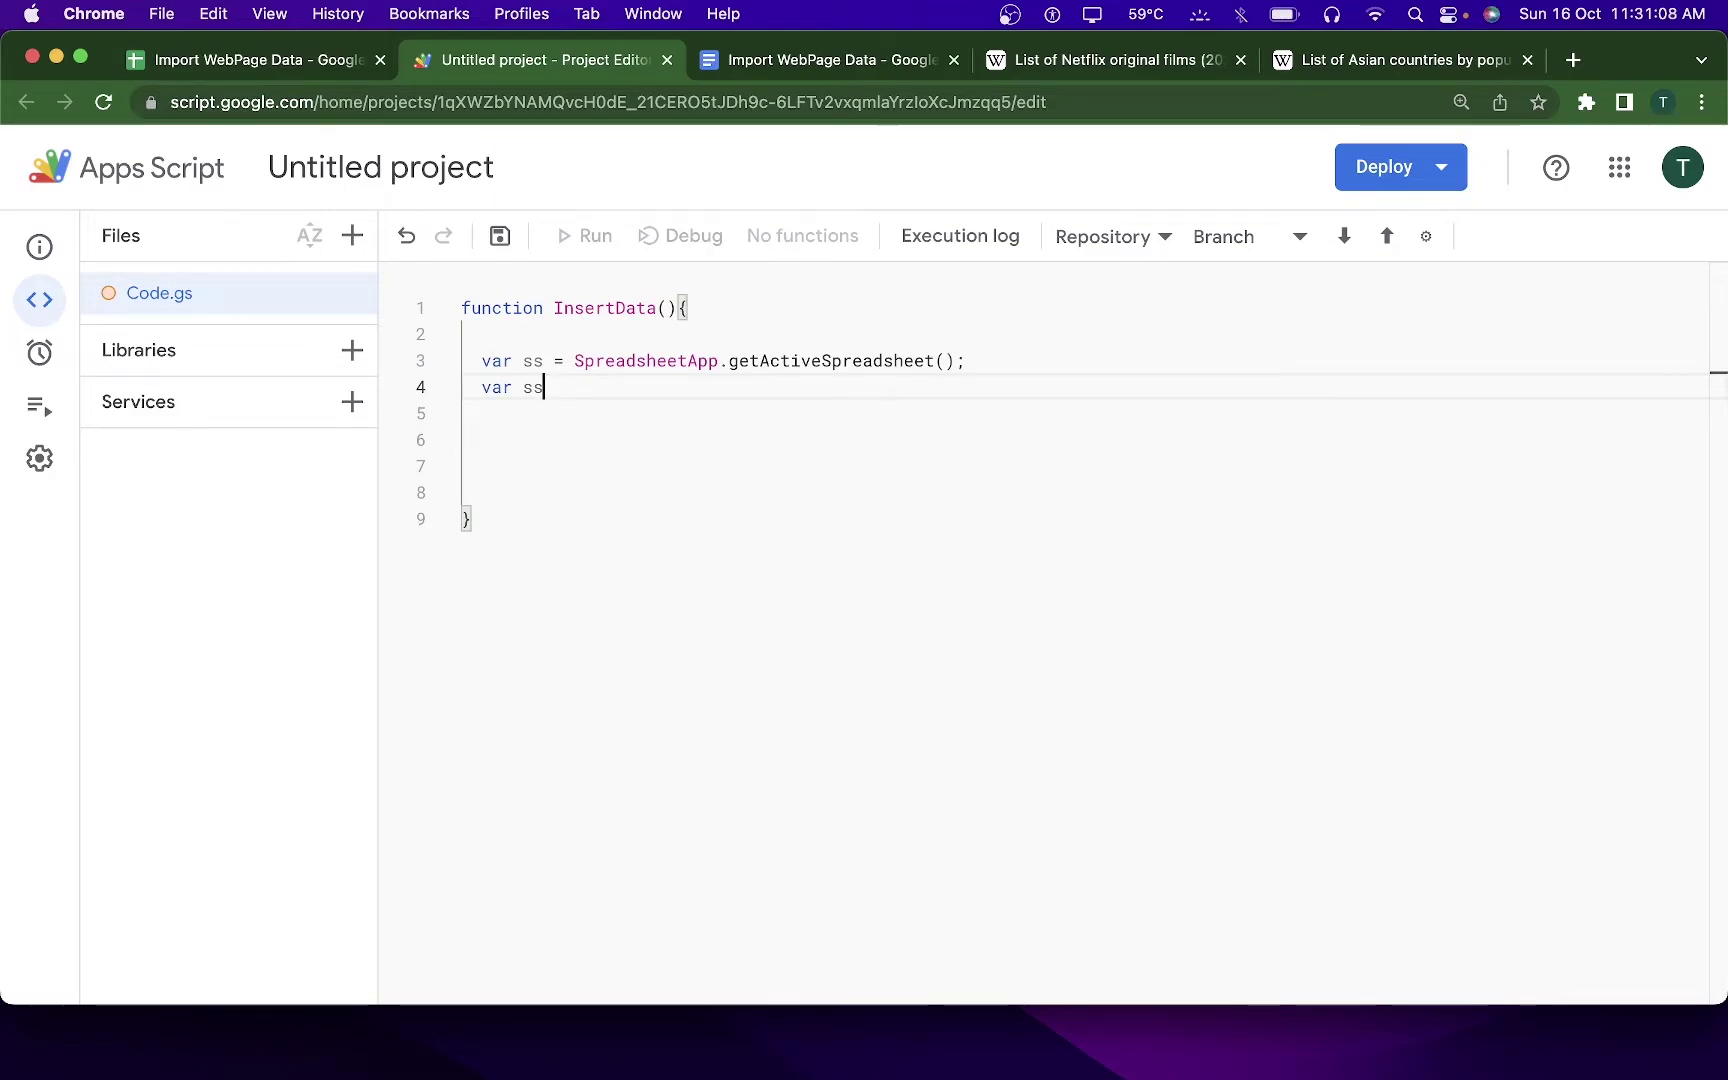
key(BackSpace)
text(heet = )
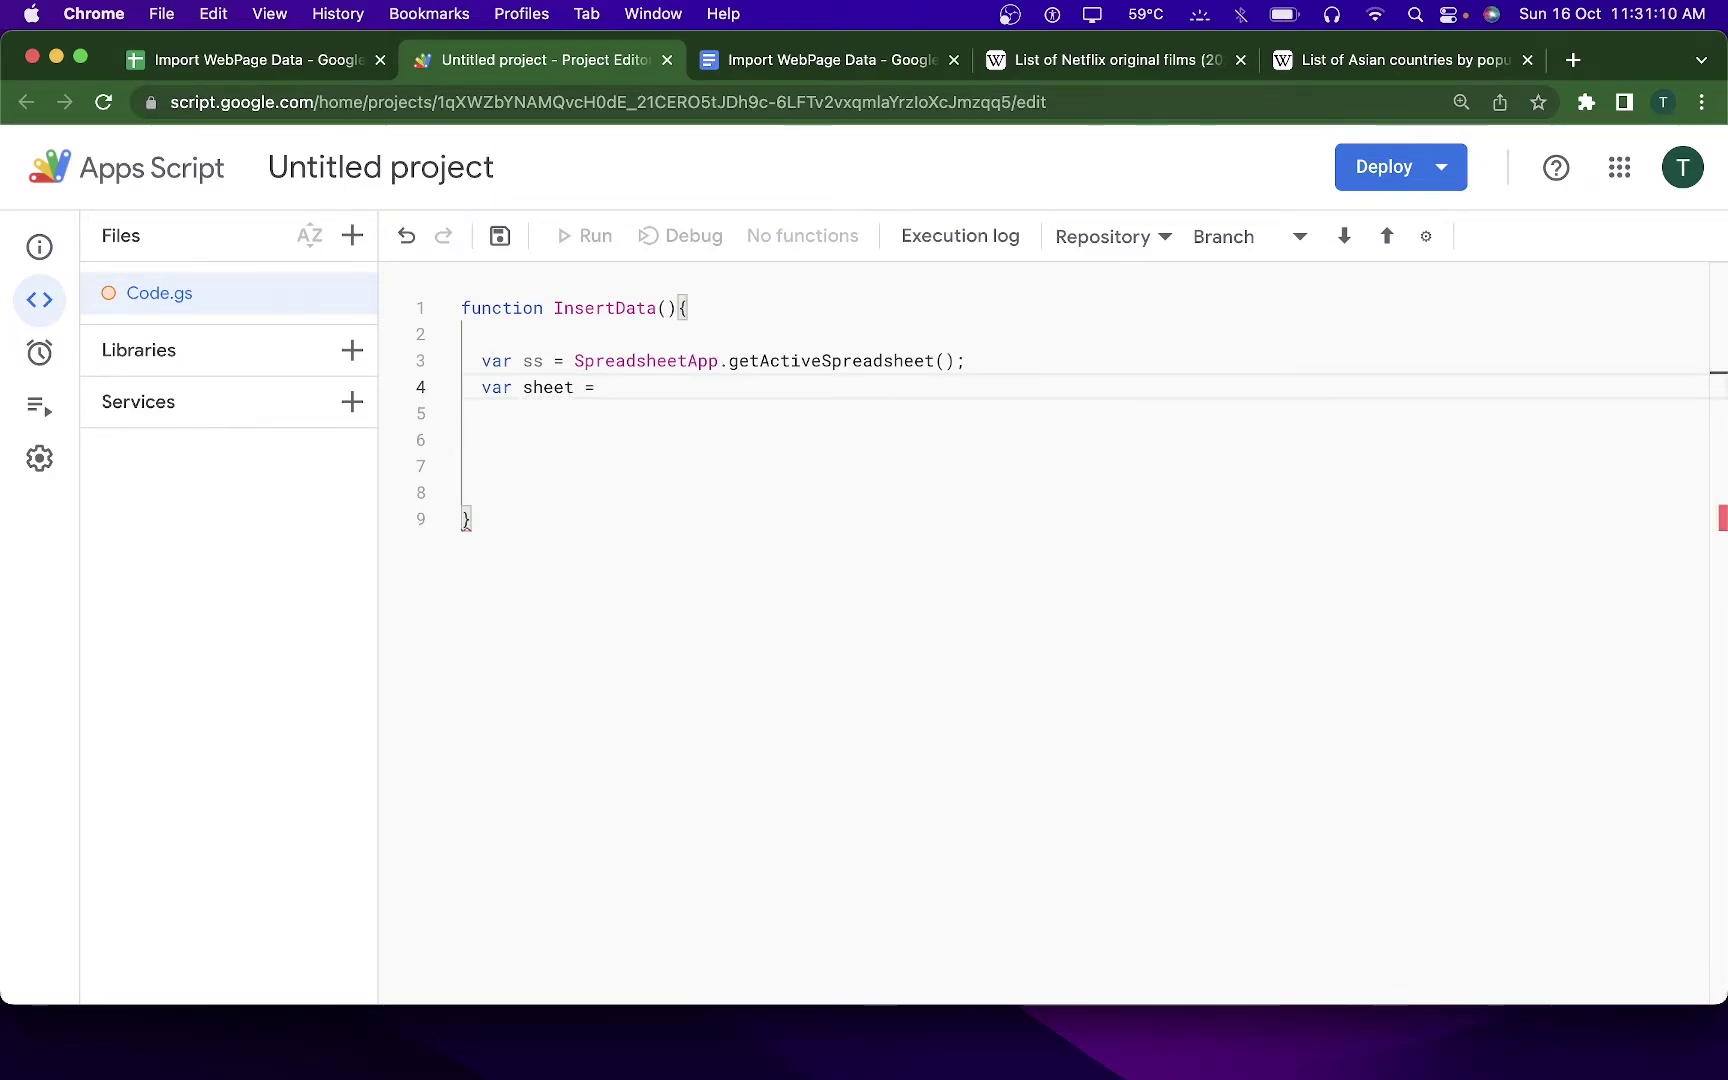
text(ss.getSh)
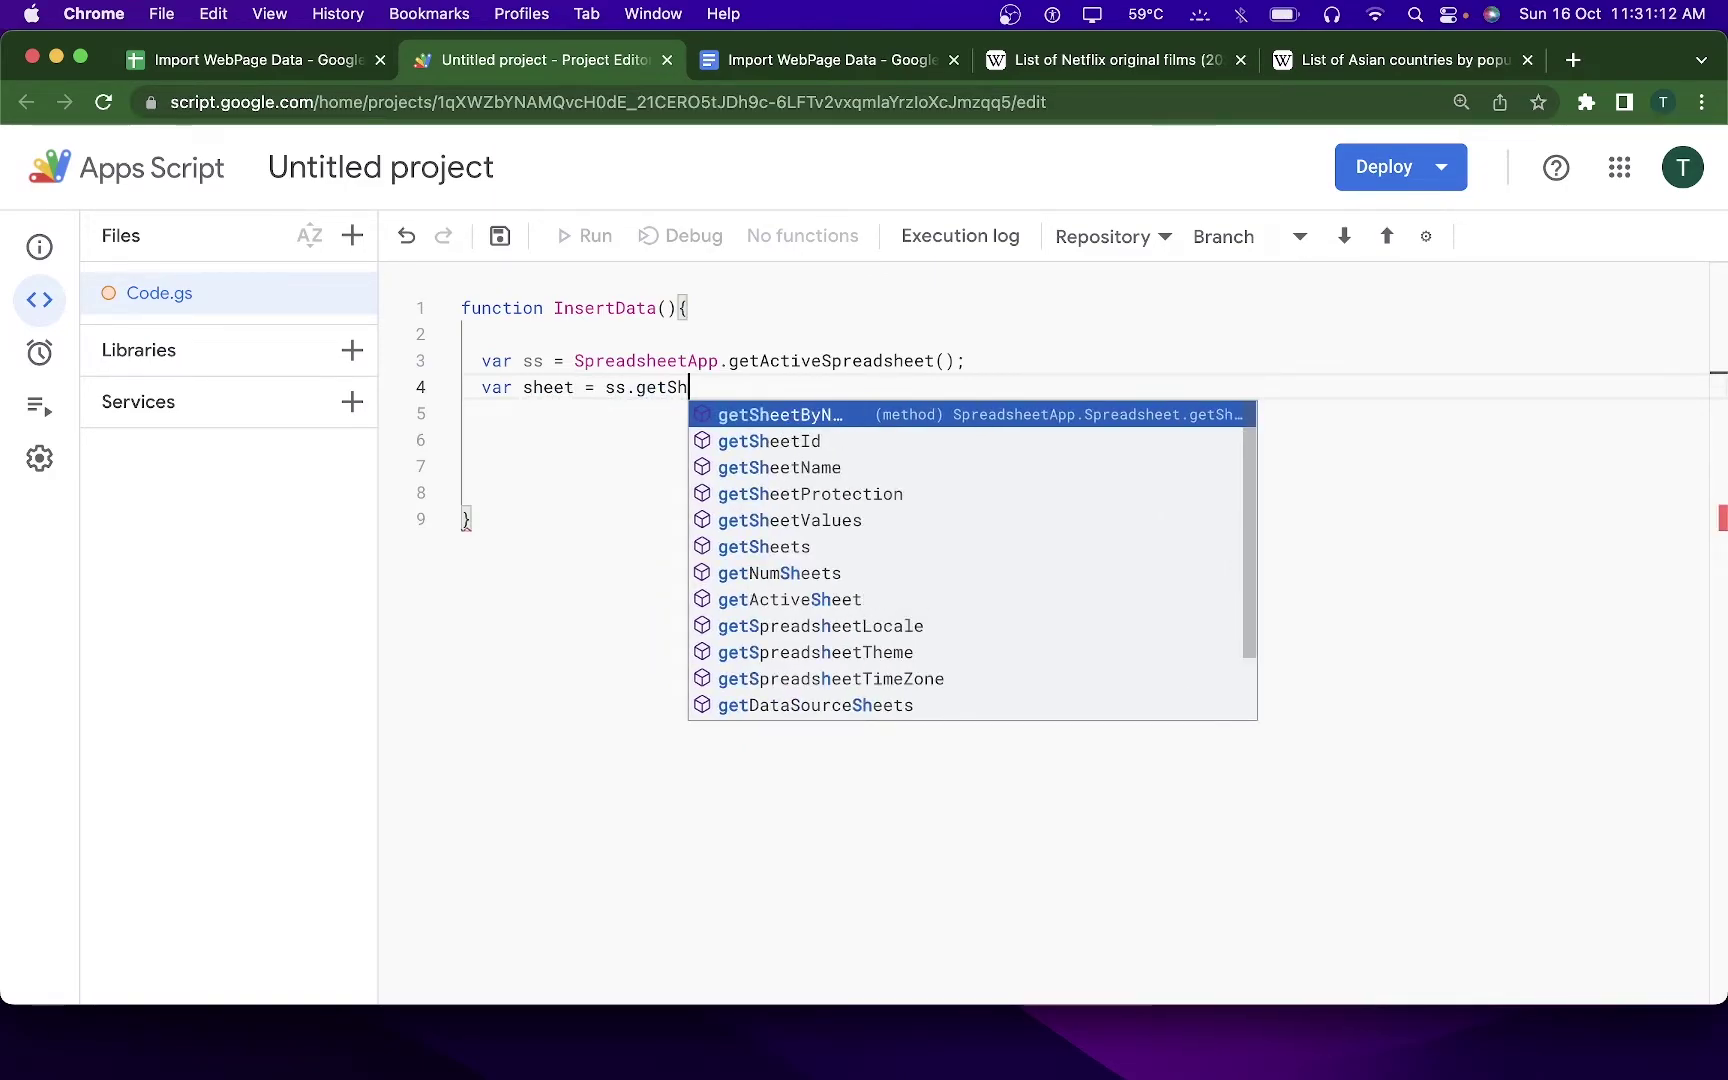
key(Return)
text((")
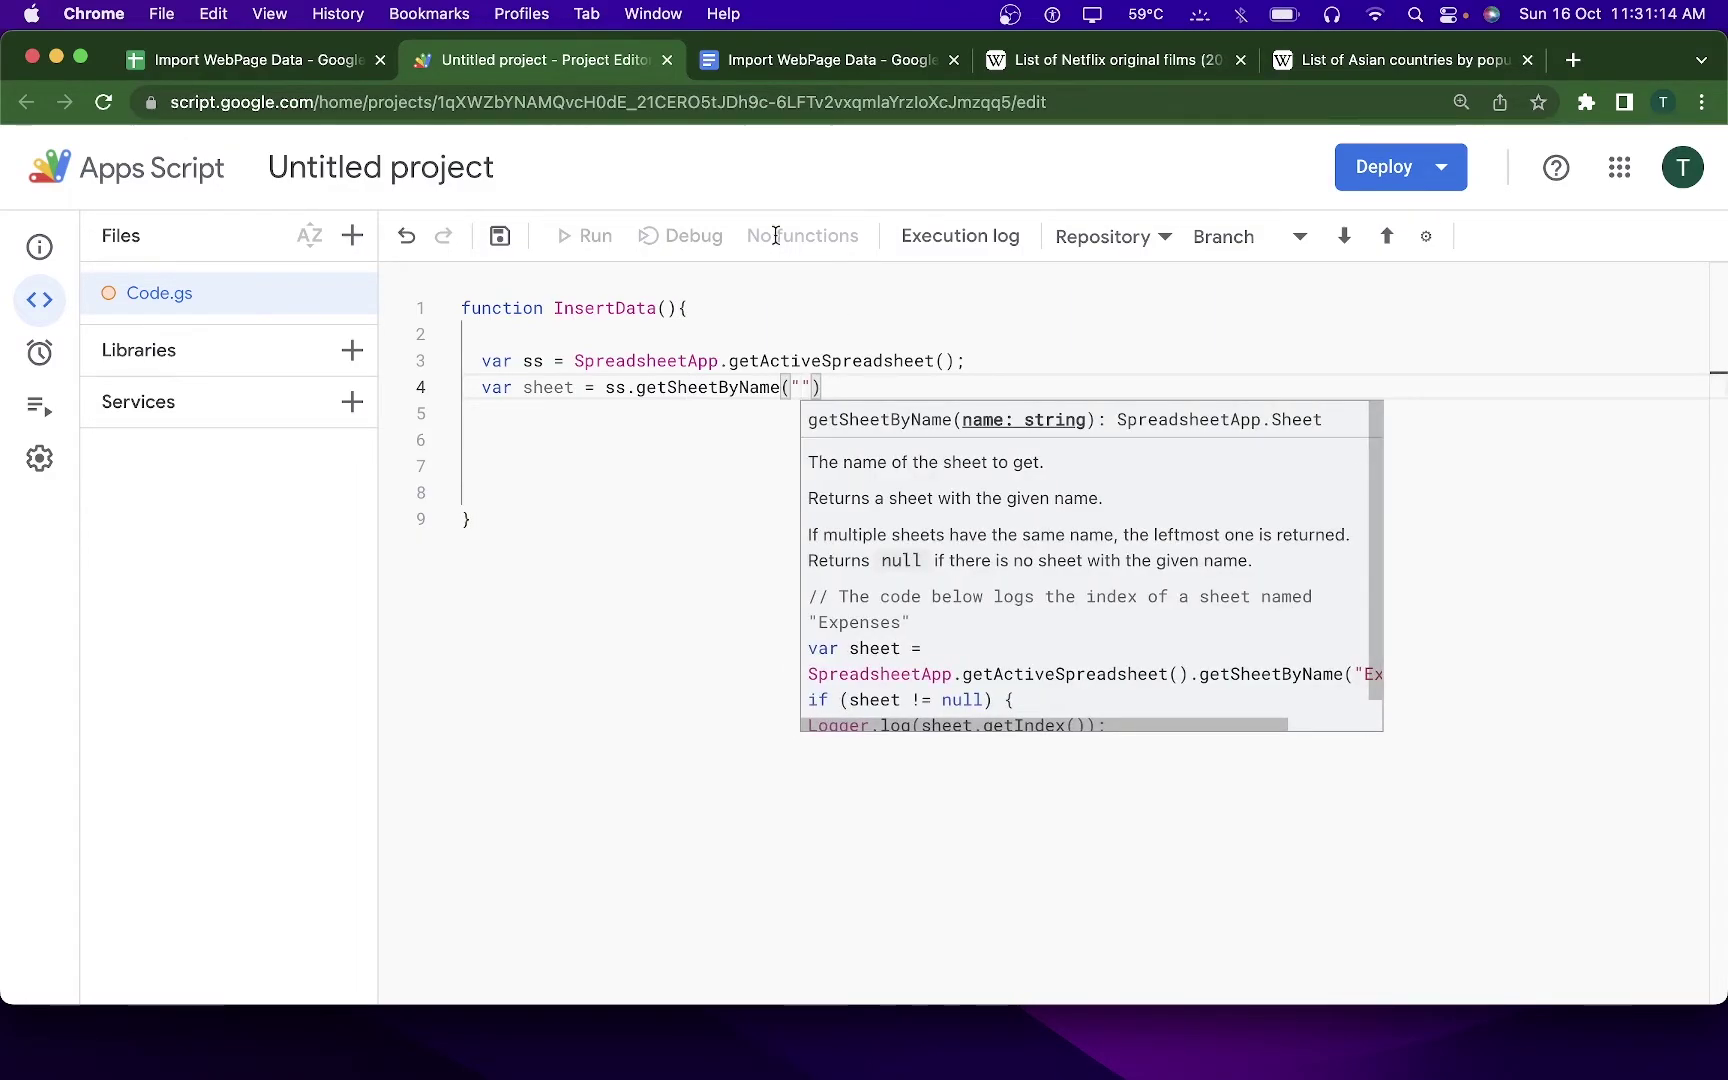
- Copy the tab name Google Apps Script from the spreadsheet into getSheetByName, and end the statement with a semicolon and a blank line
key(ctrl+shift+Tab)
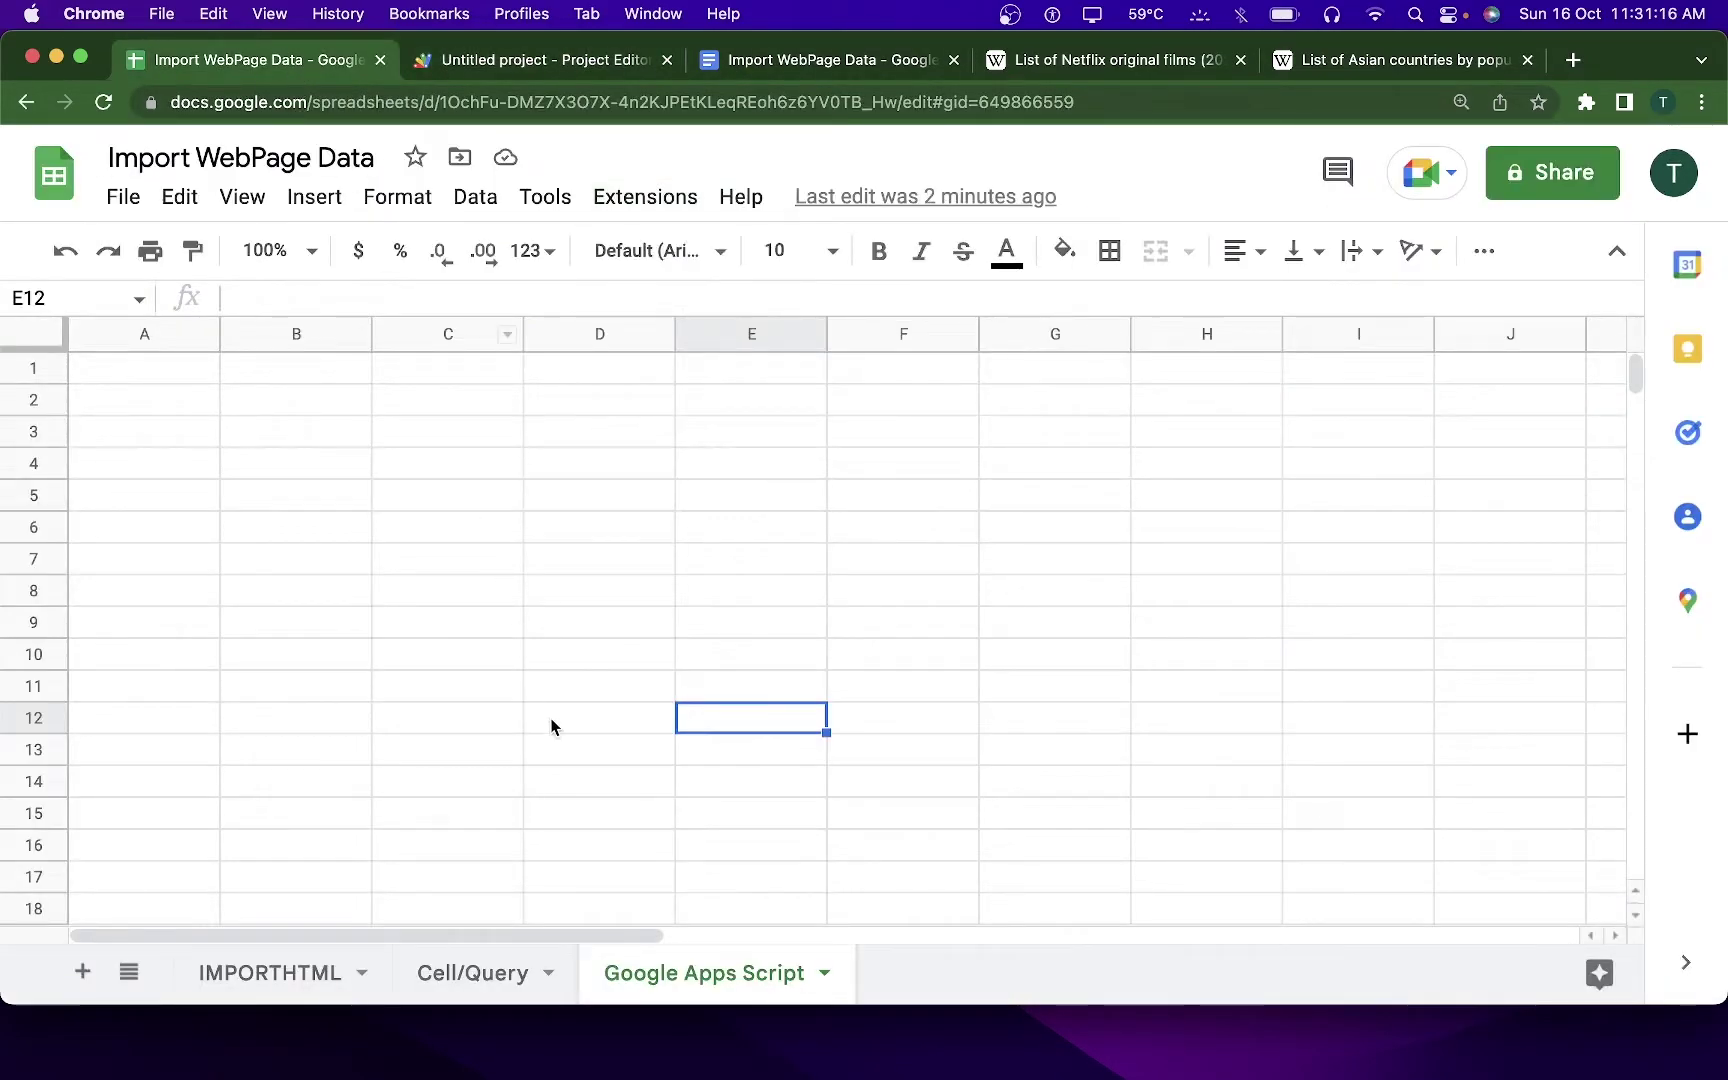
double_click(683, 968)
key(super+c)
key(ctrl+Tab)
key(super+v)
key(End)
text(;)
key(Return)
key(Return)
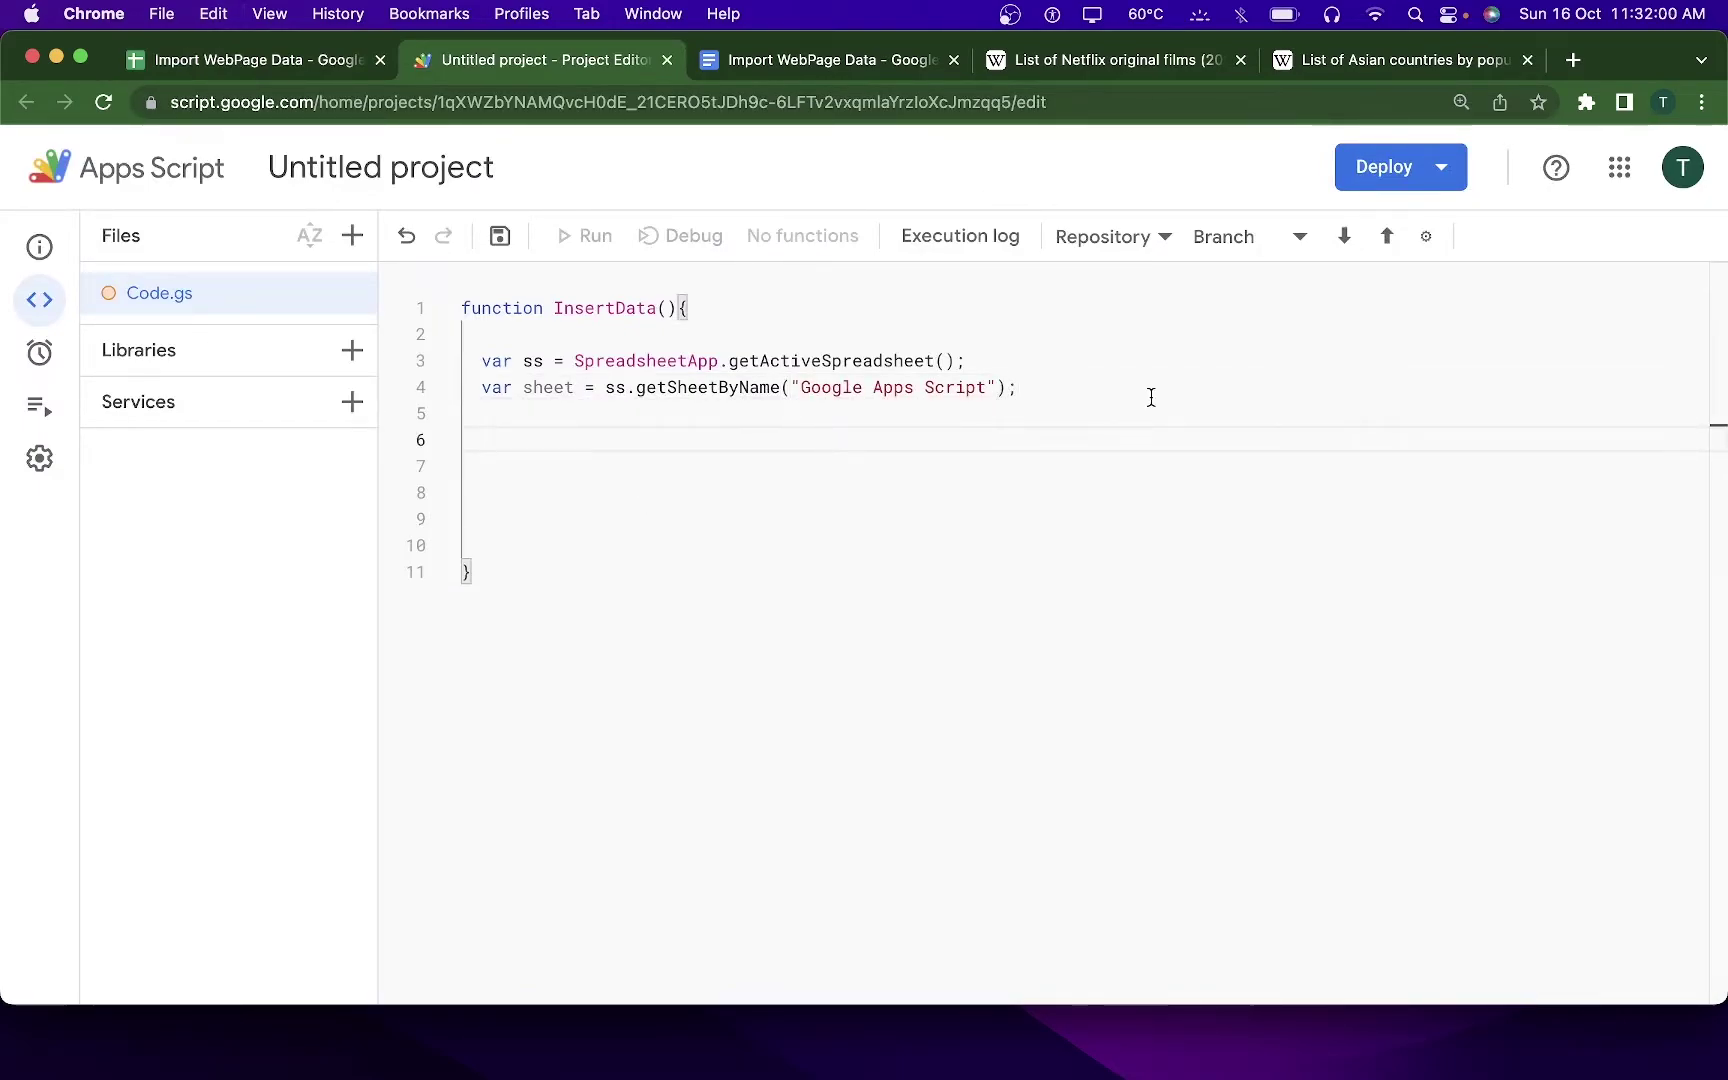
text(var ce)
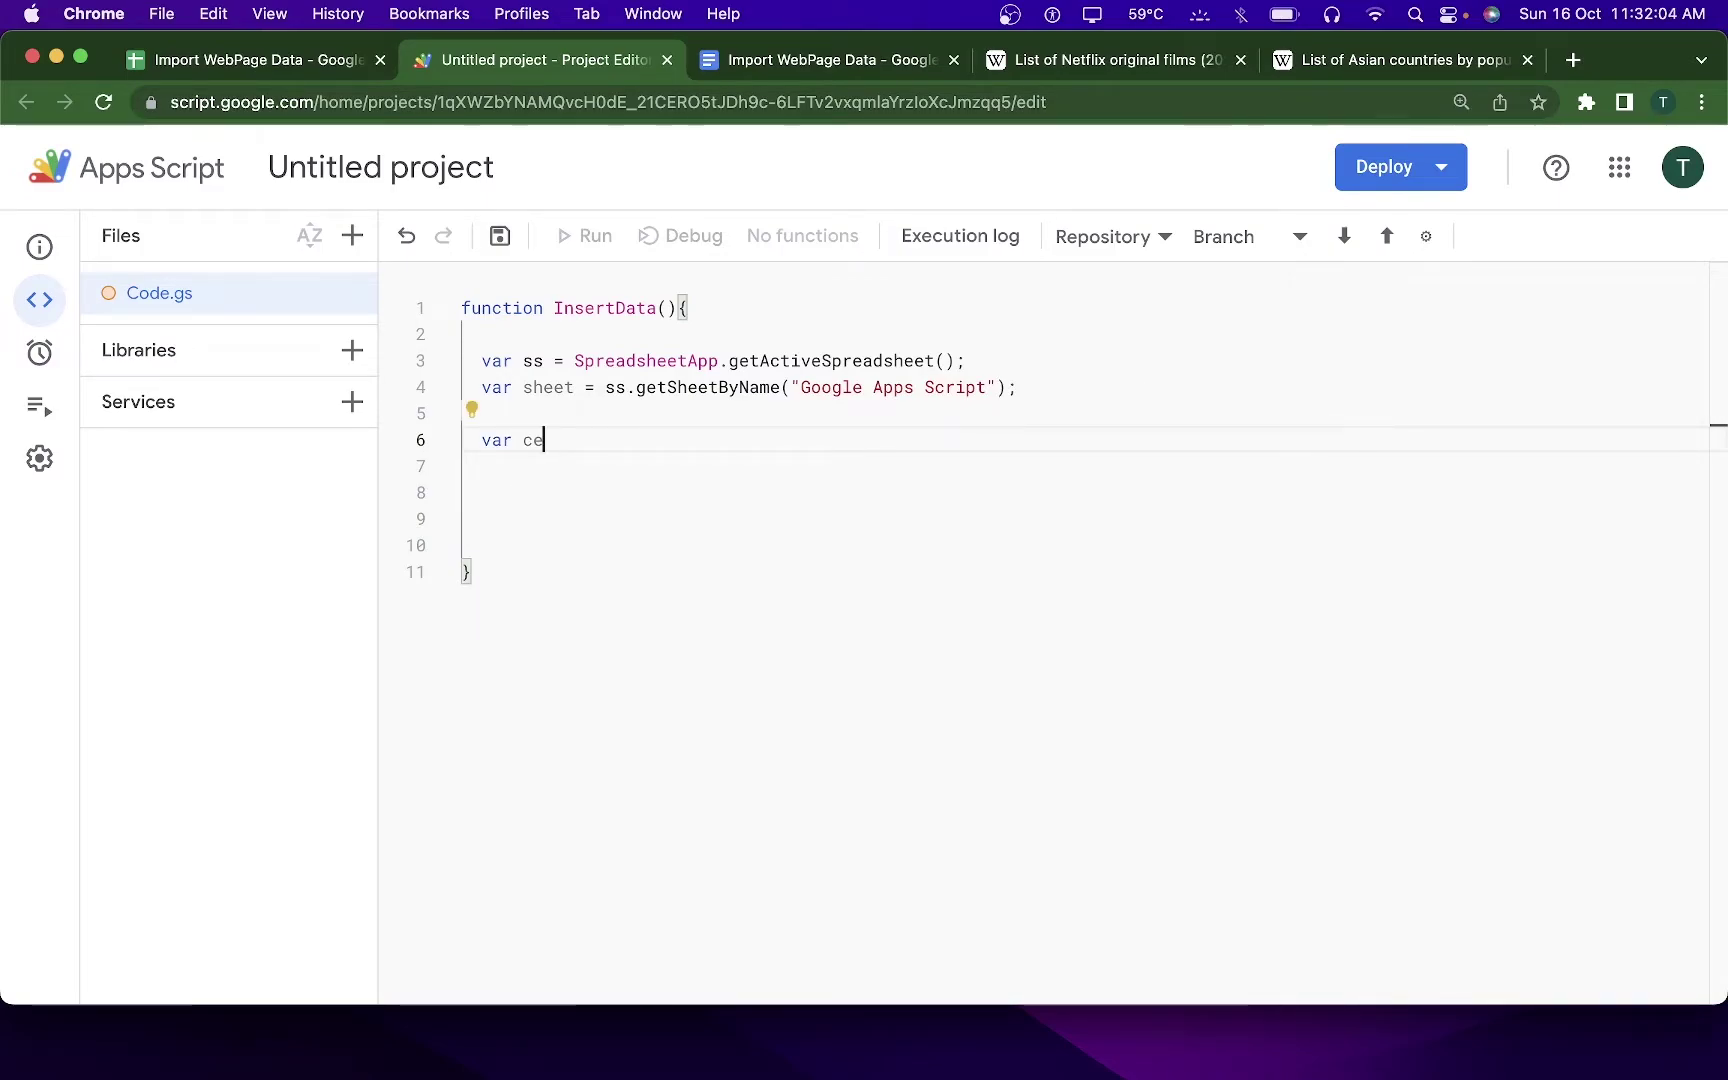
key(BackSpace)
key(BackSpace)
text(data = )
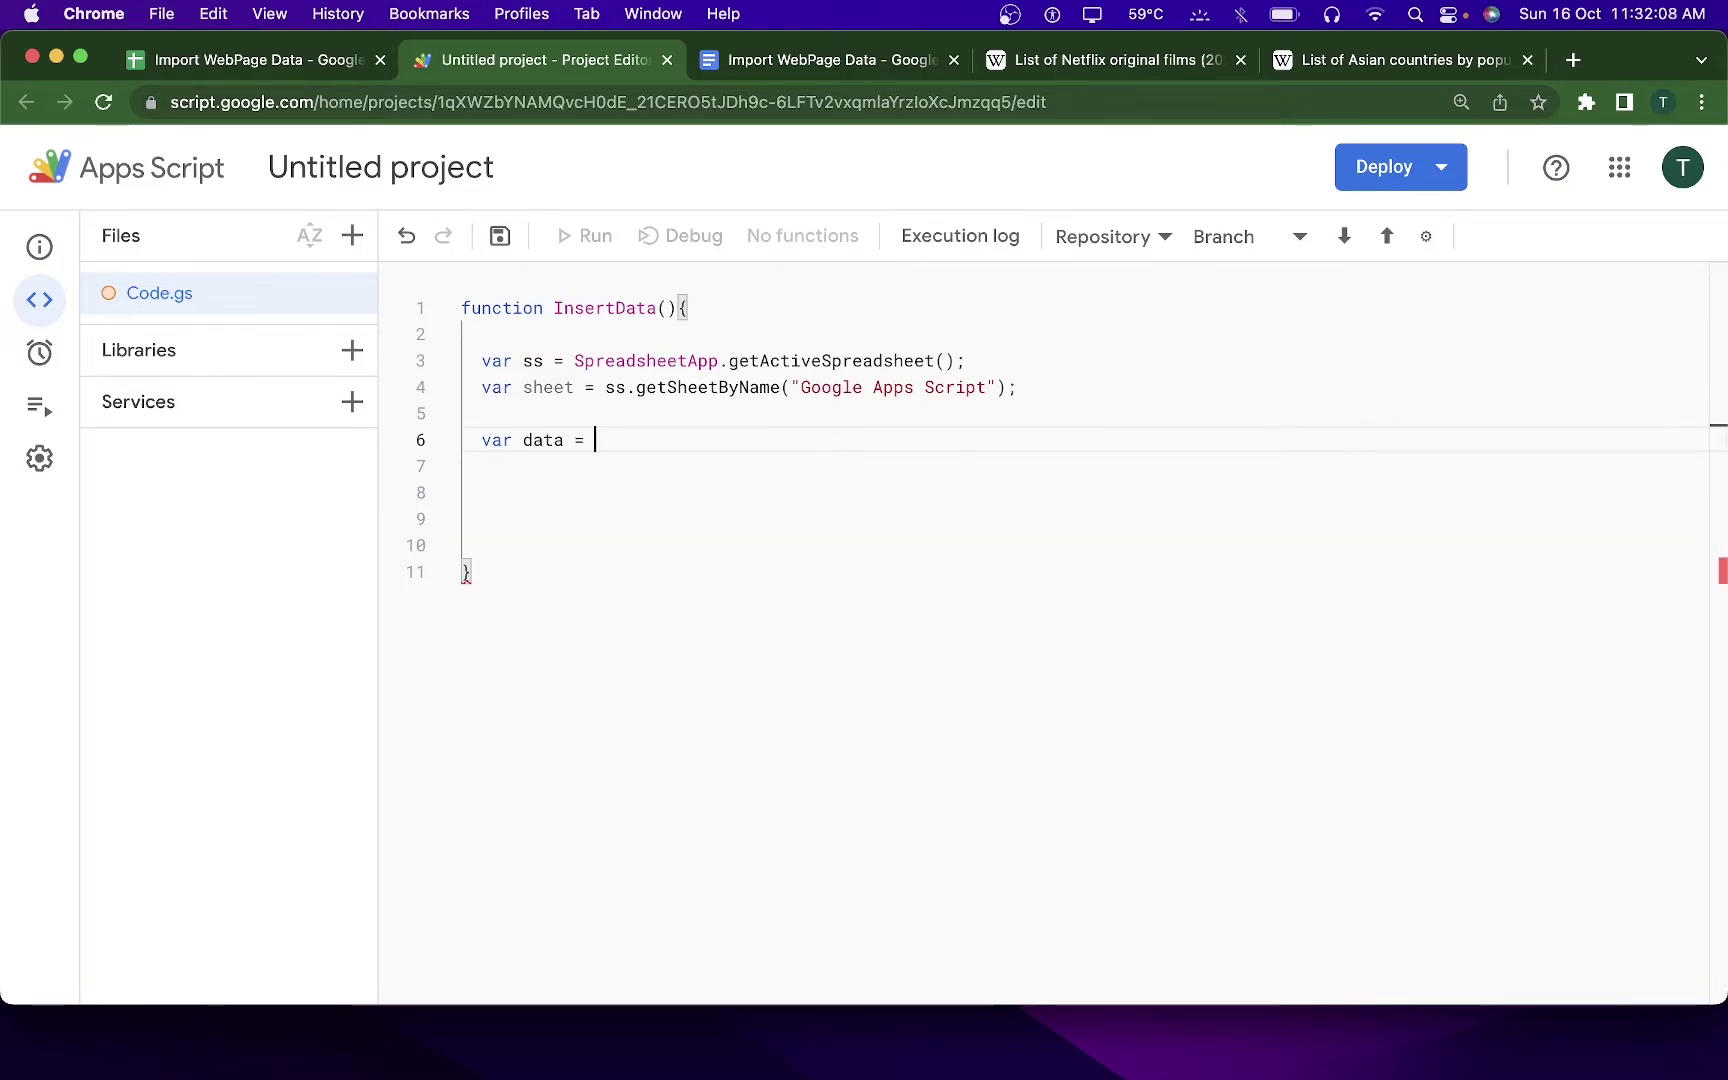
text('=IMPORTHT)
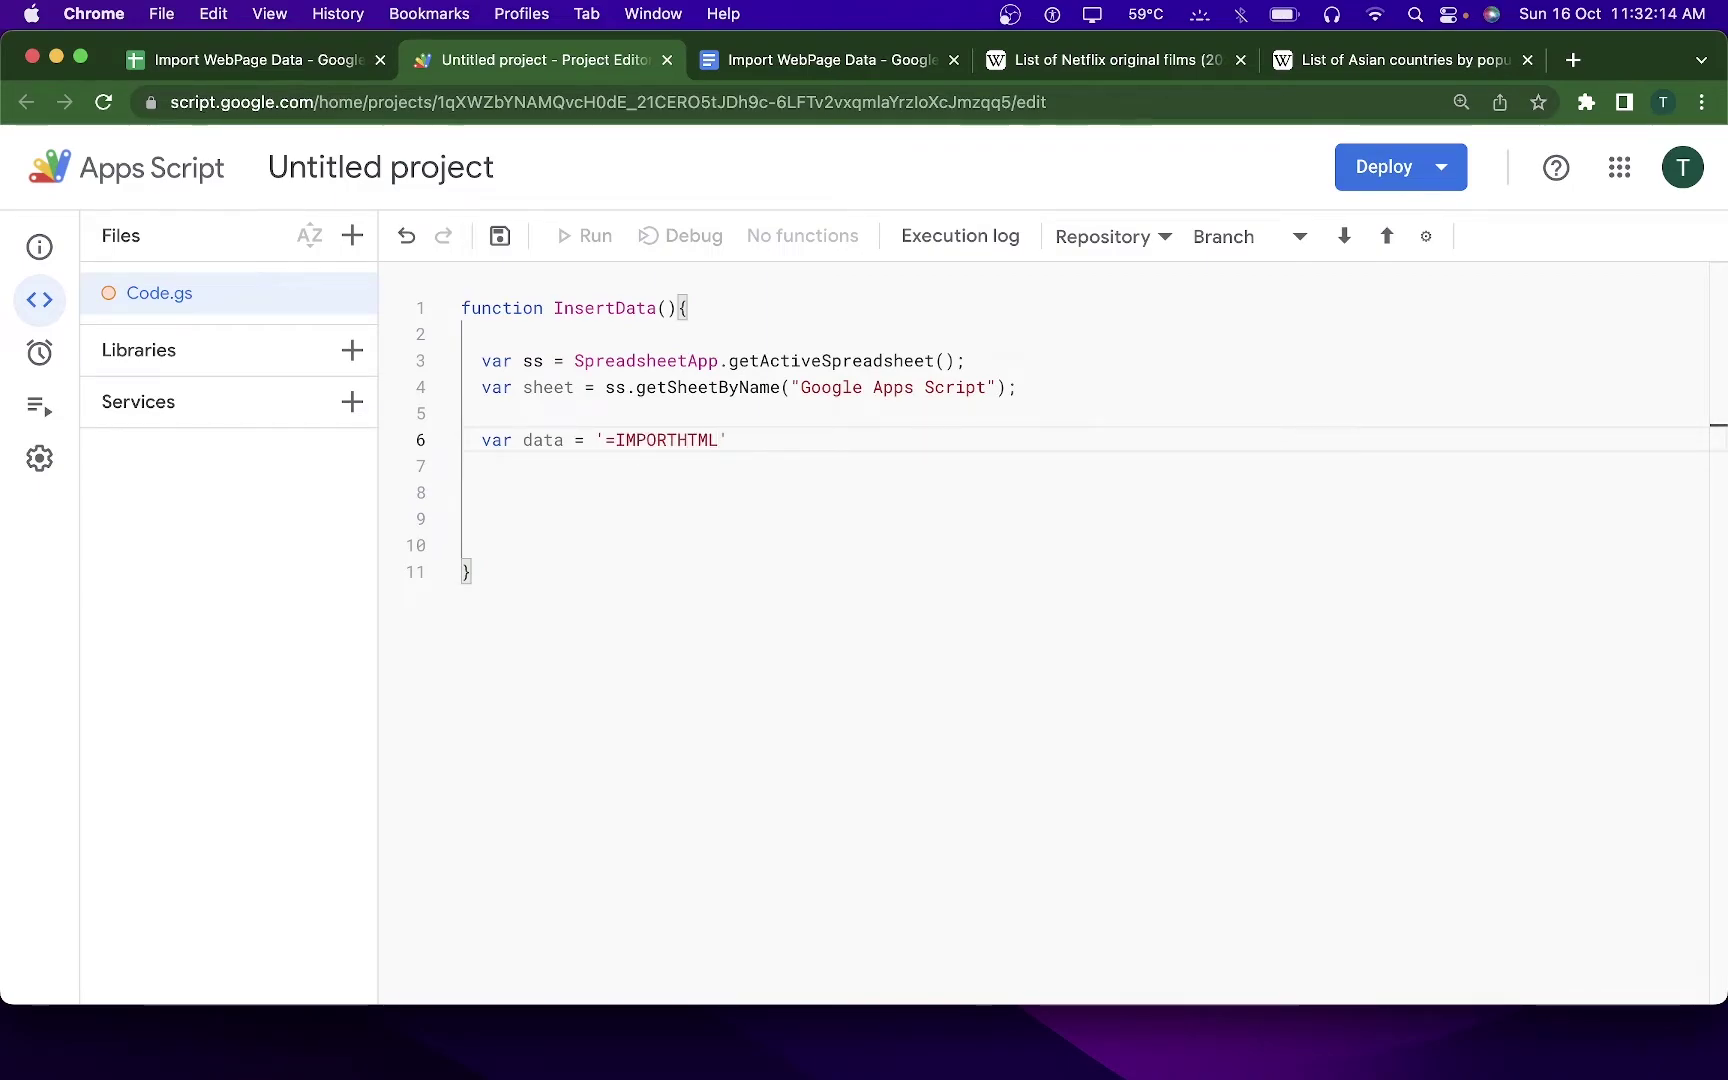
text(ML("")
key(Left)
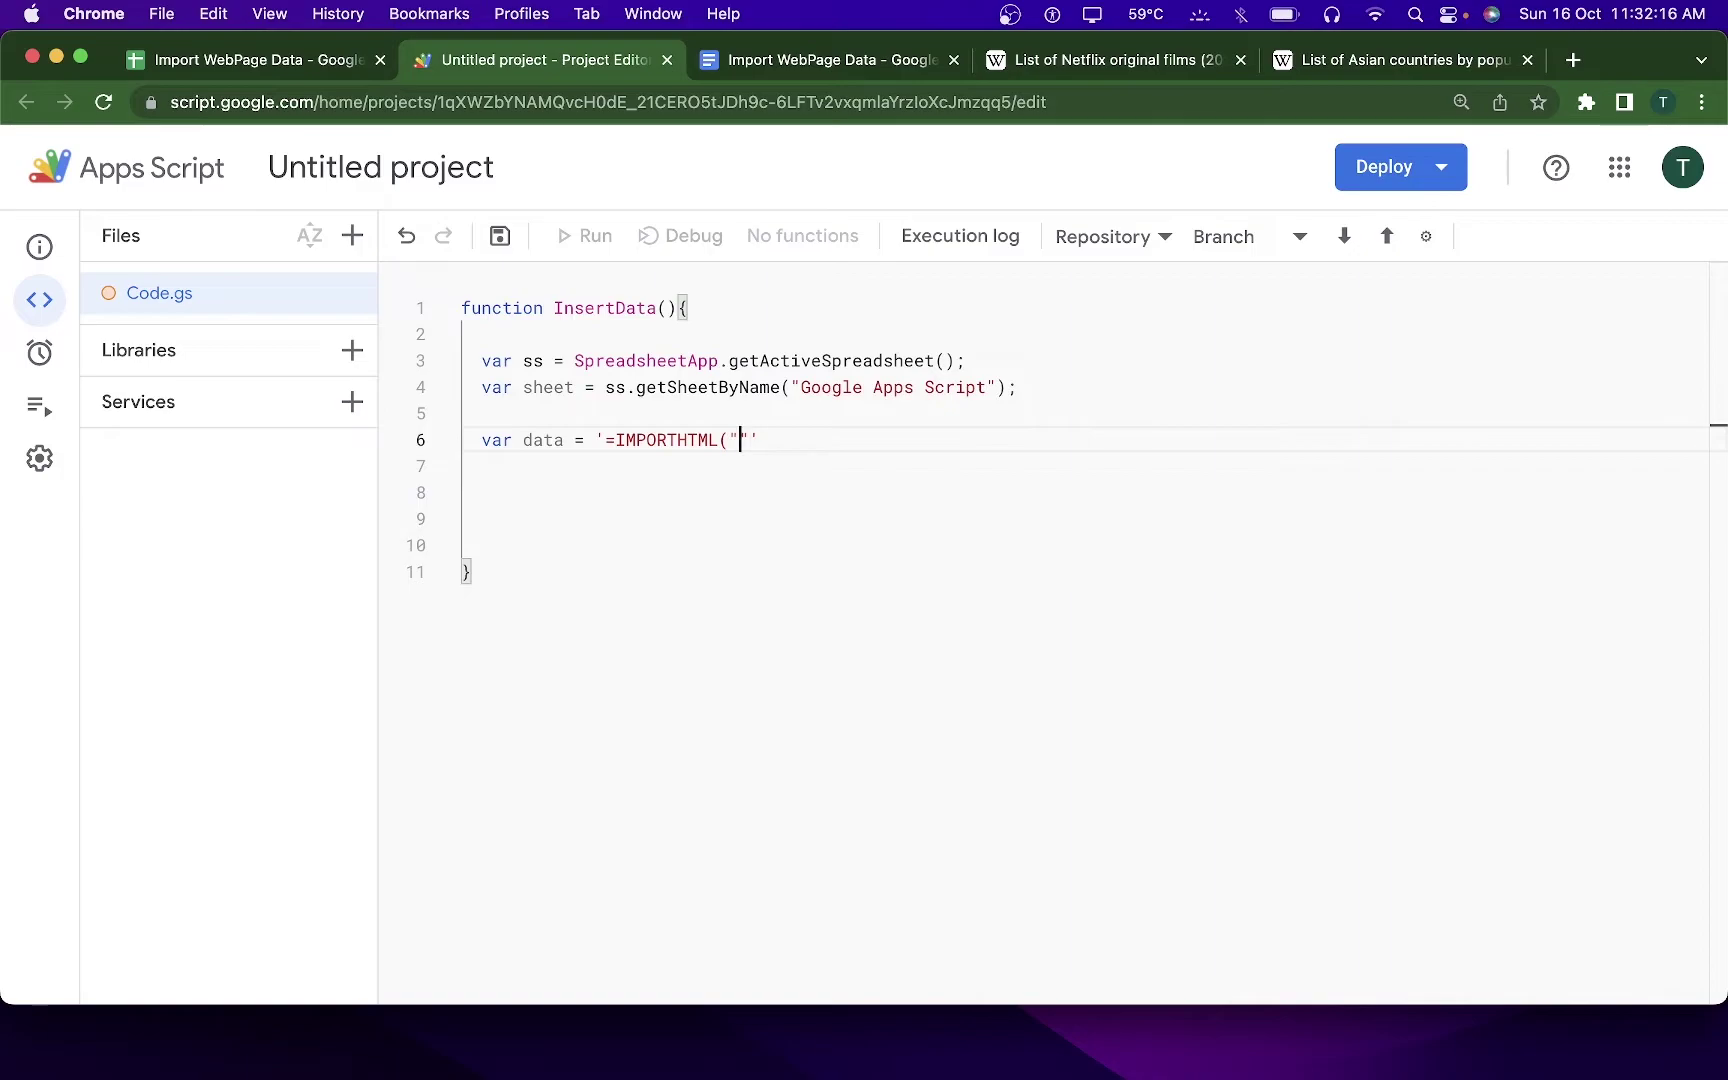
text(https://en.wikipedia.org/wiki/List_of_Netflix_original_films_(2021))
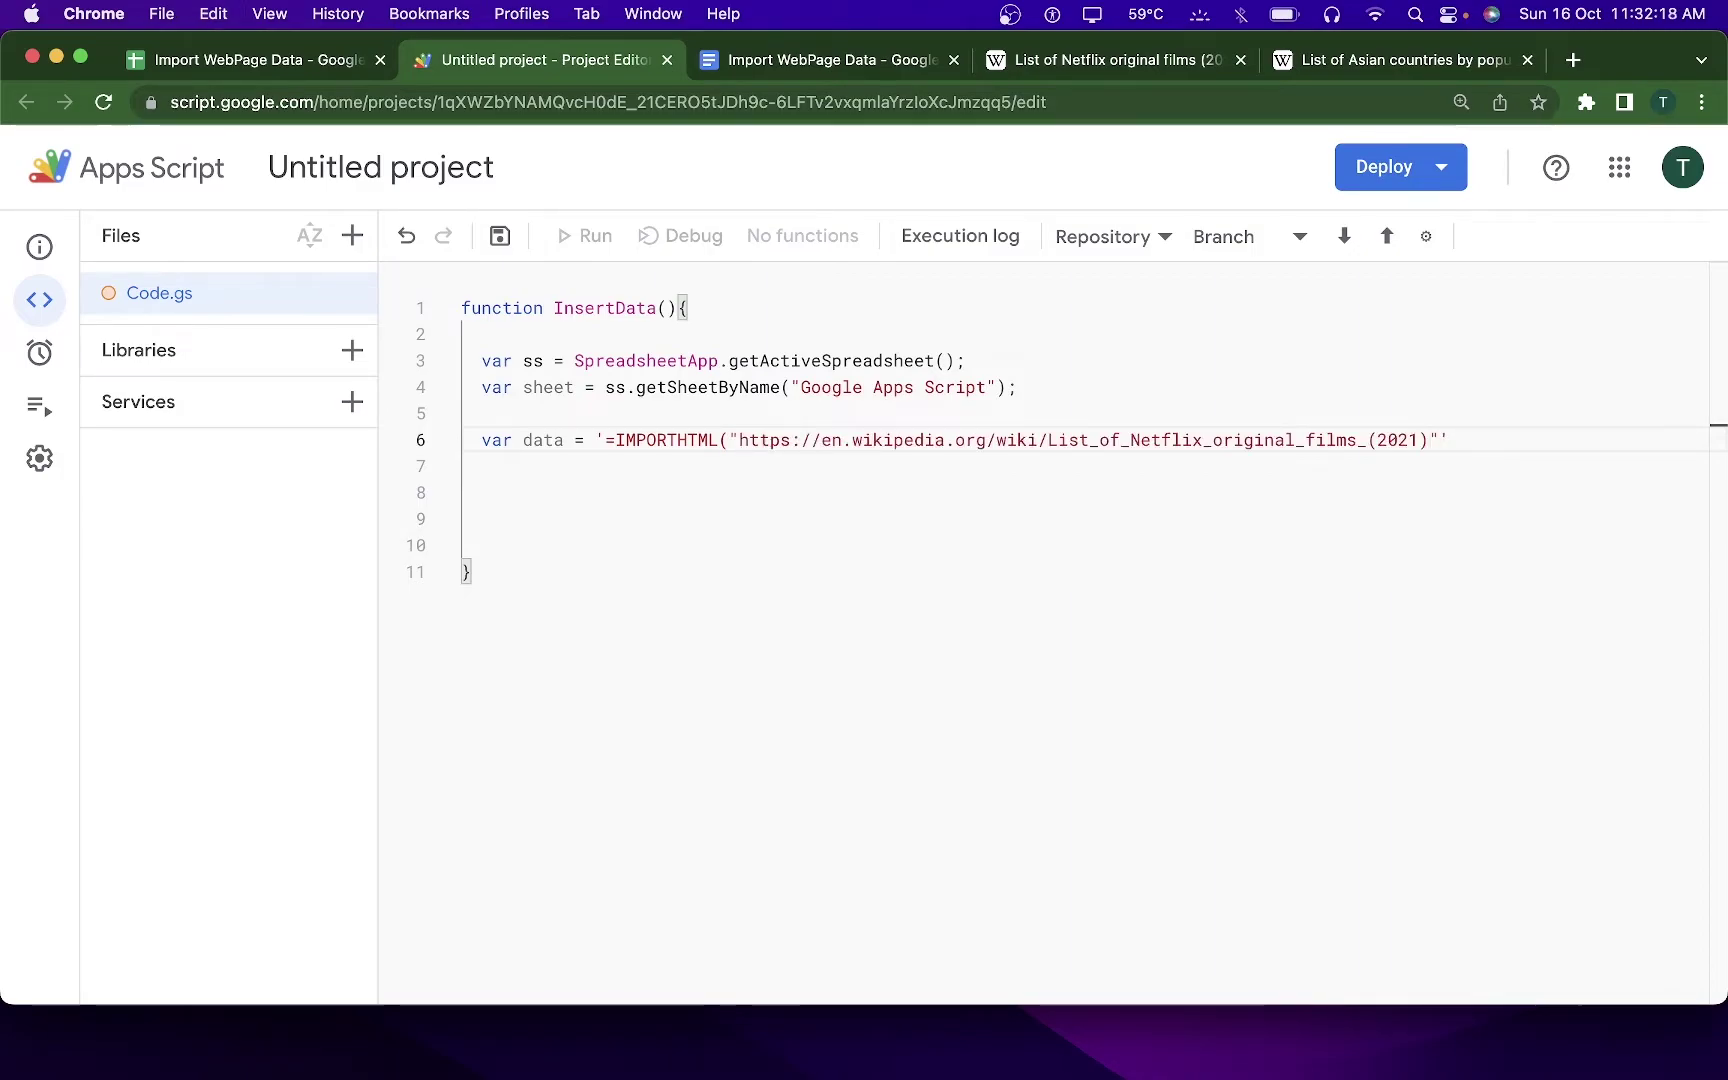
text(,"")
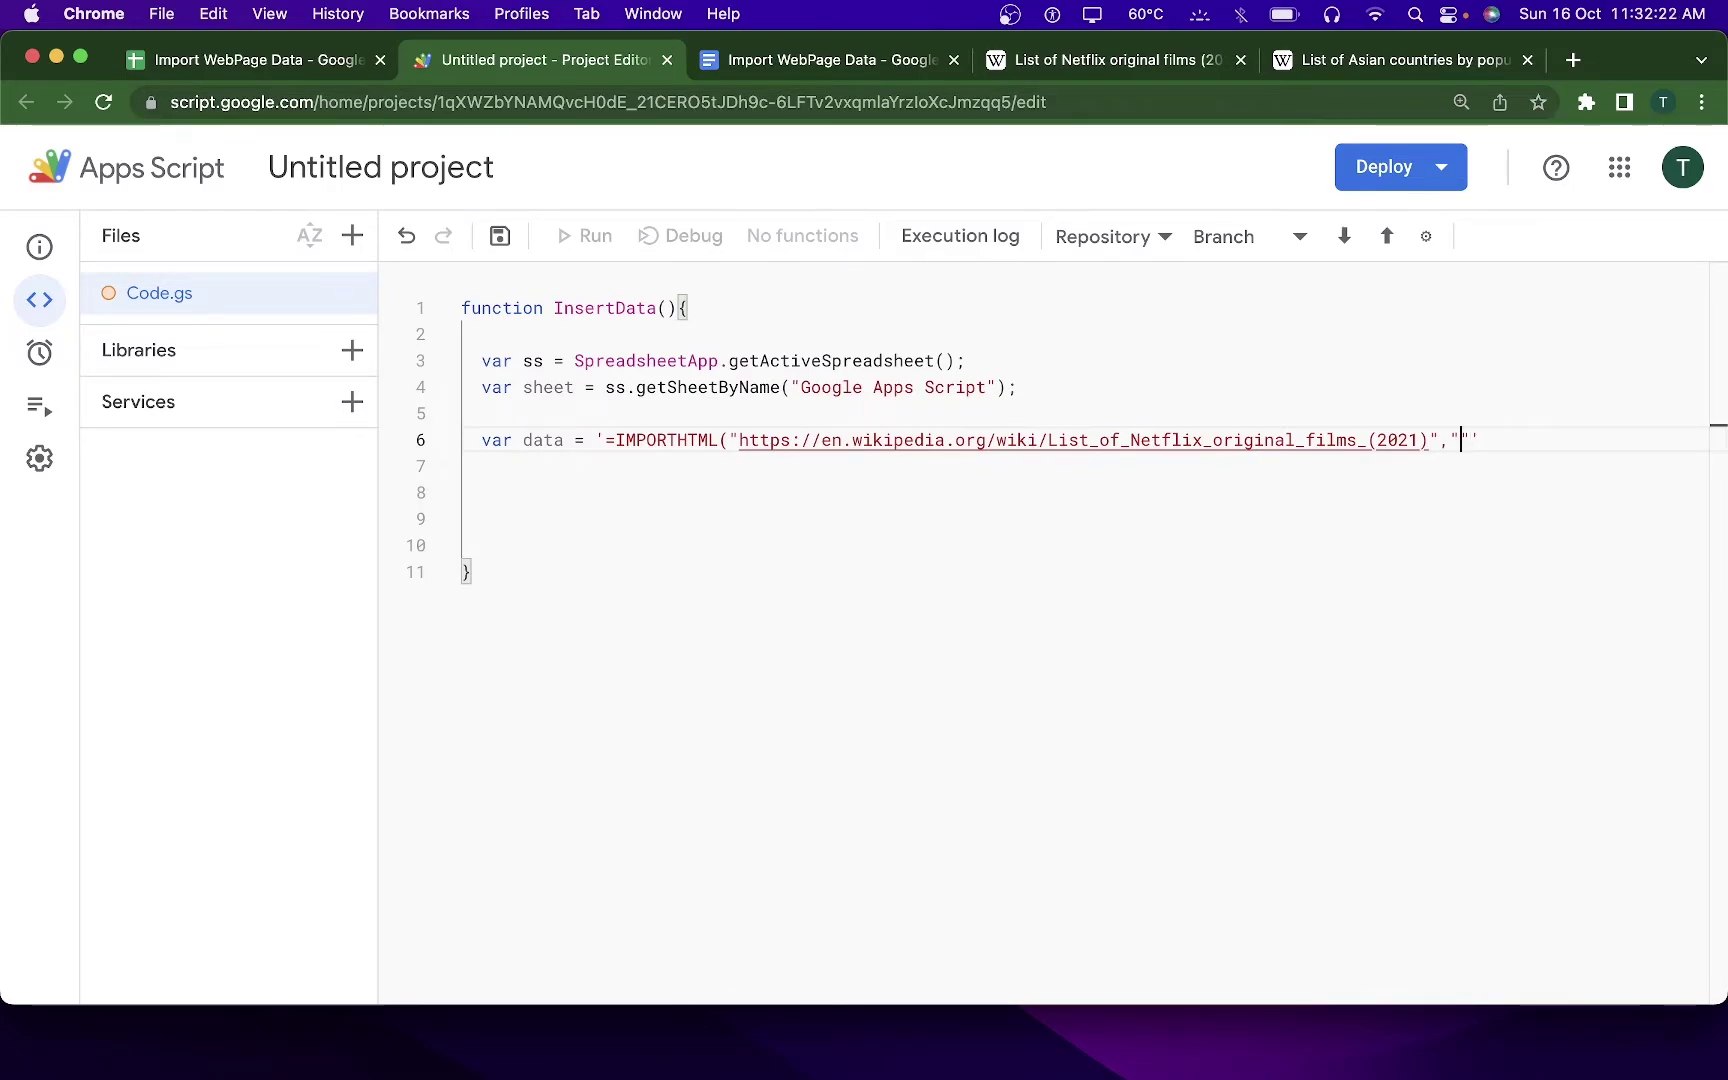
text(table","1)
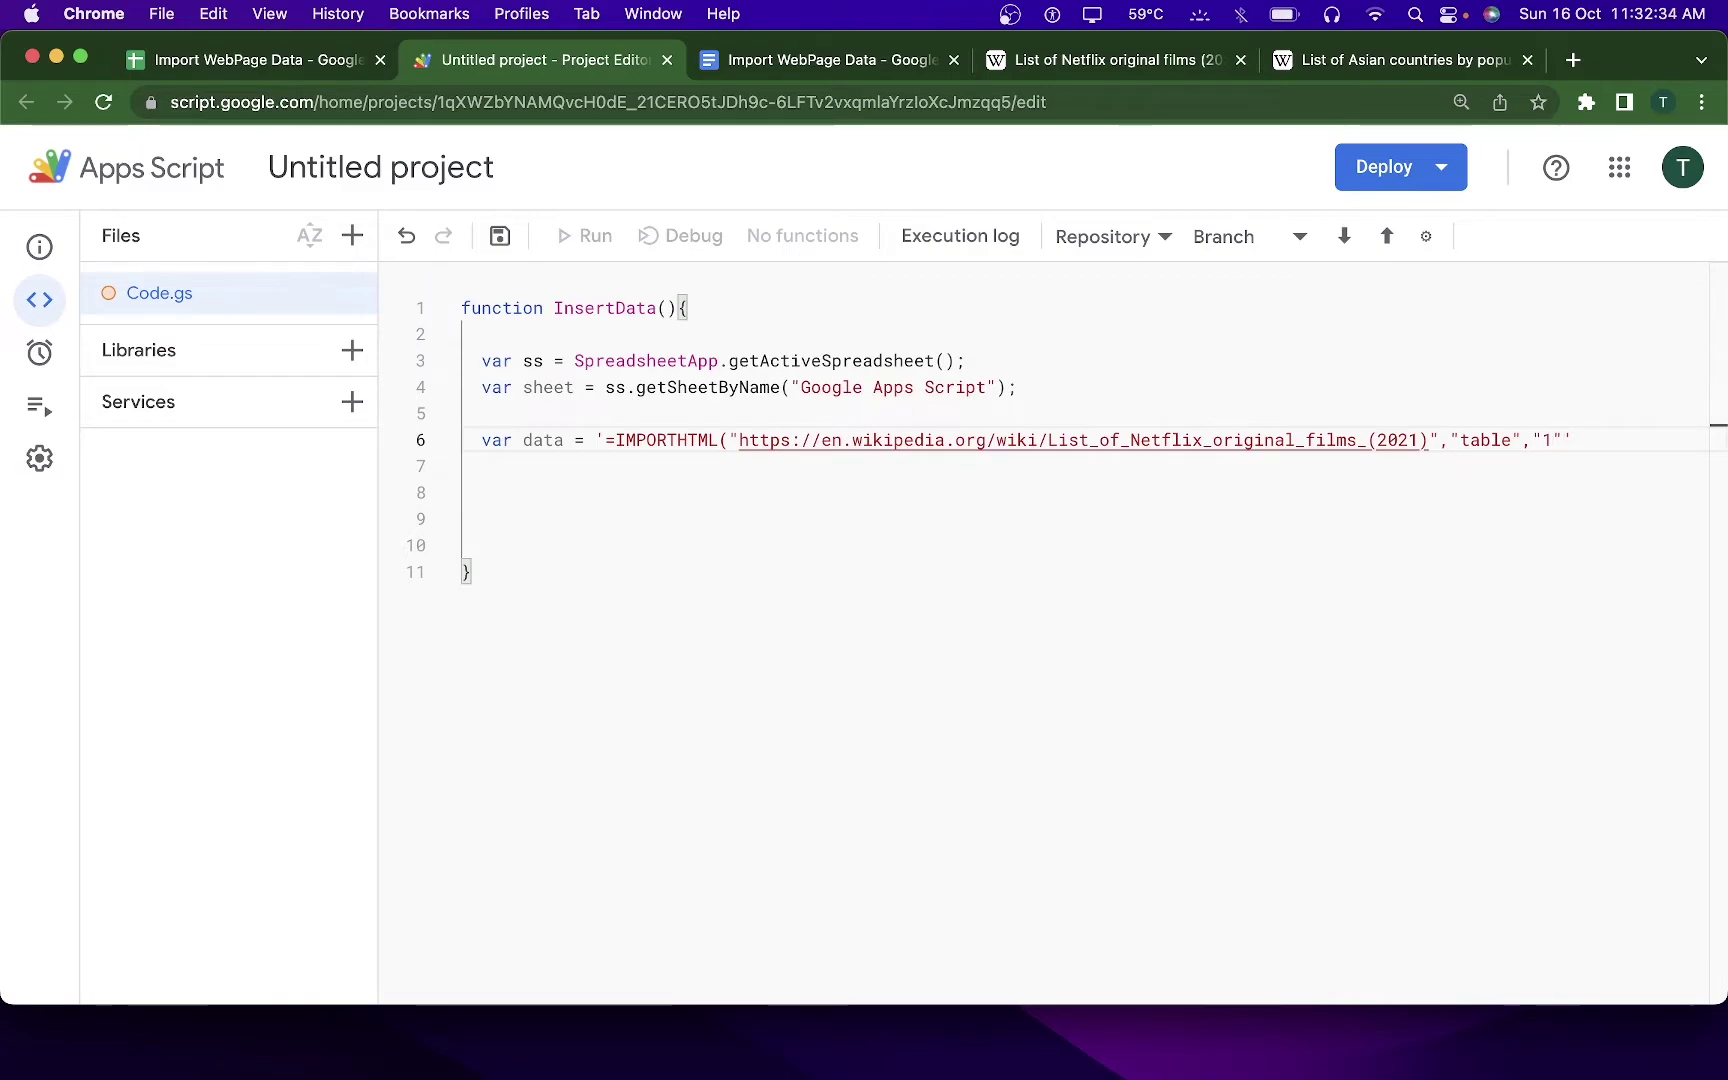
text(;)
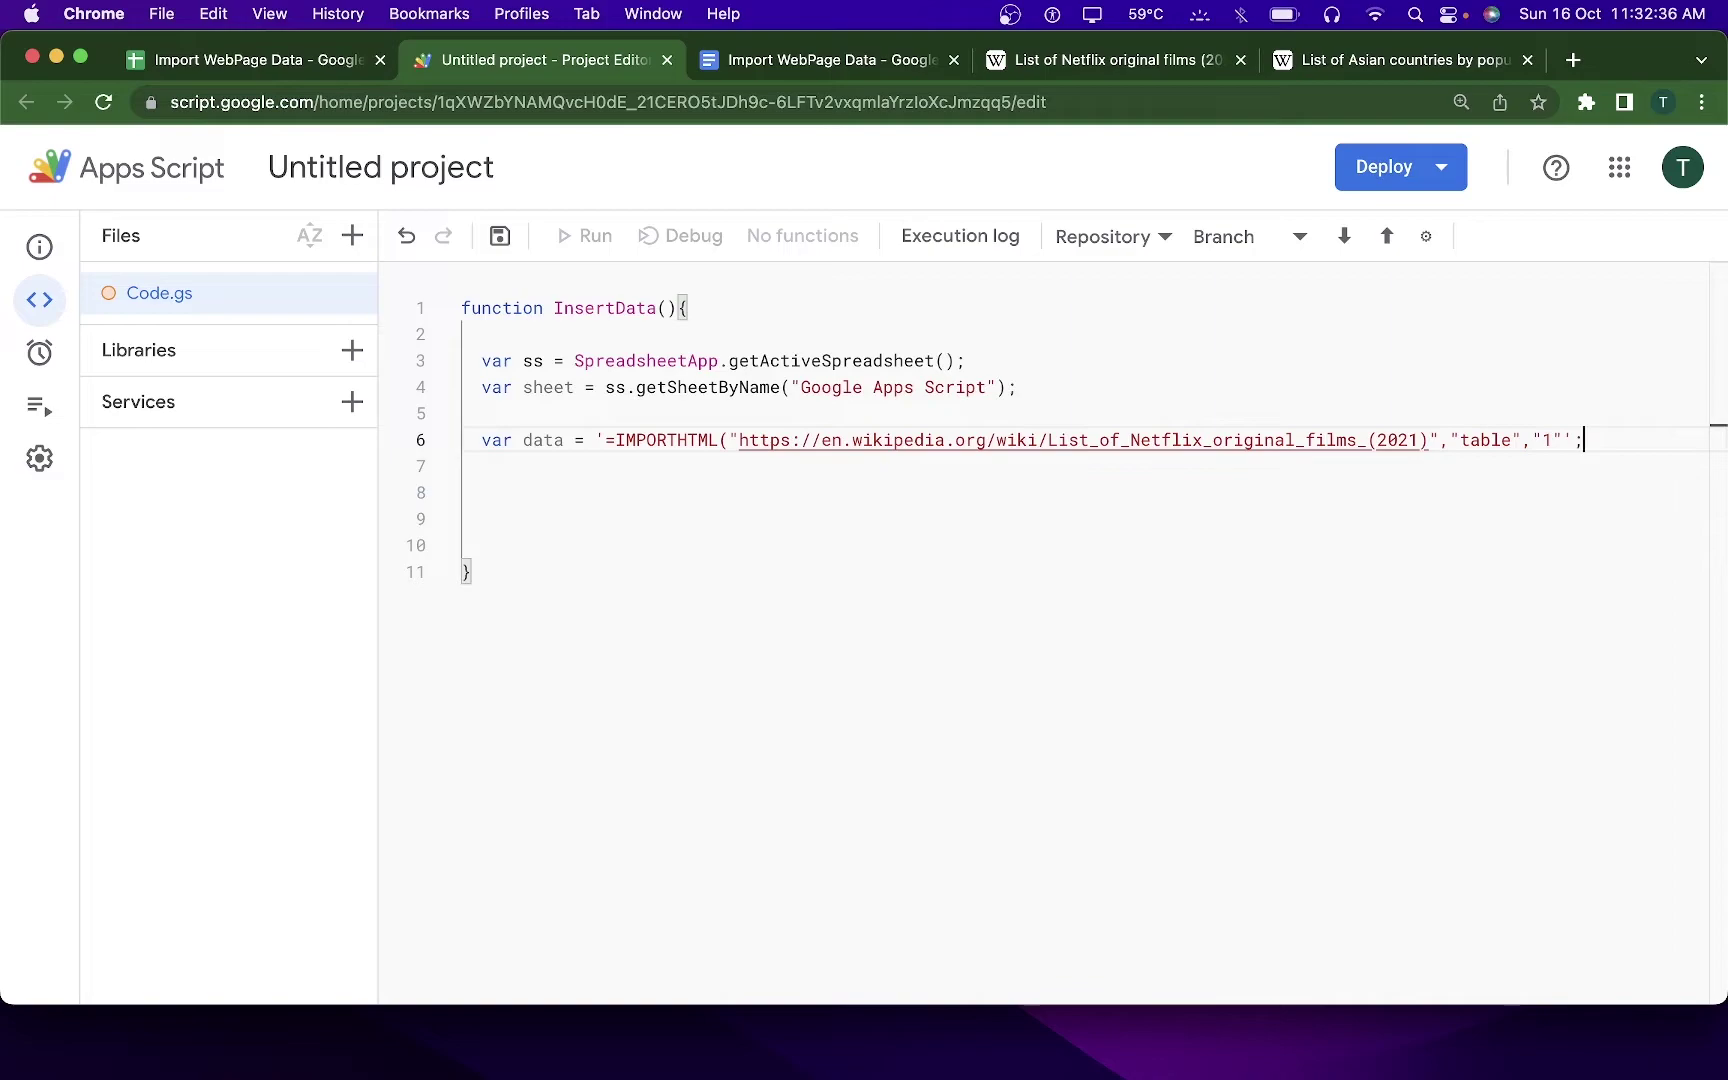
- Add a new line below the data variable that calls sheet.getRange('A1')
key(Return)
text(ss.)
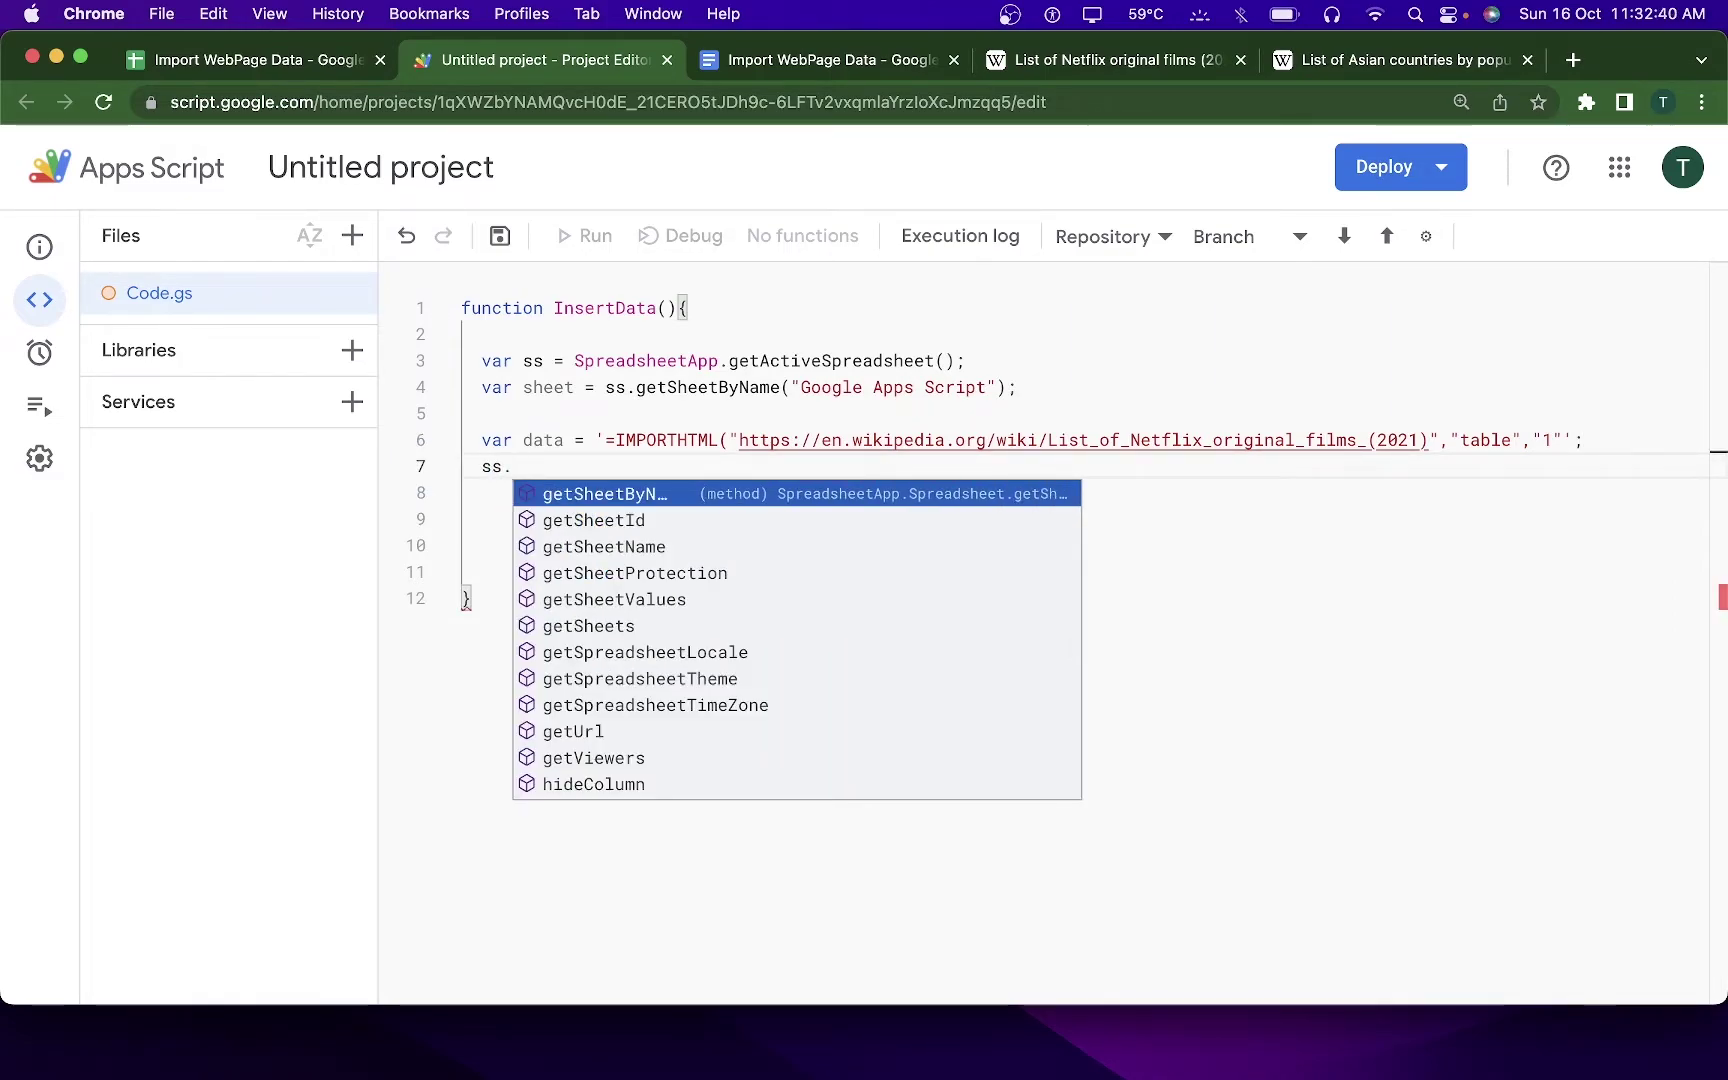
key(BackSpace)
key(BackSpace)
text(heet,)
key(BackSpace)
text(.getRange)
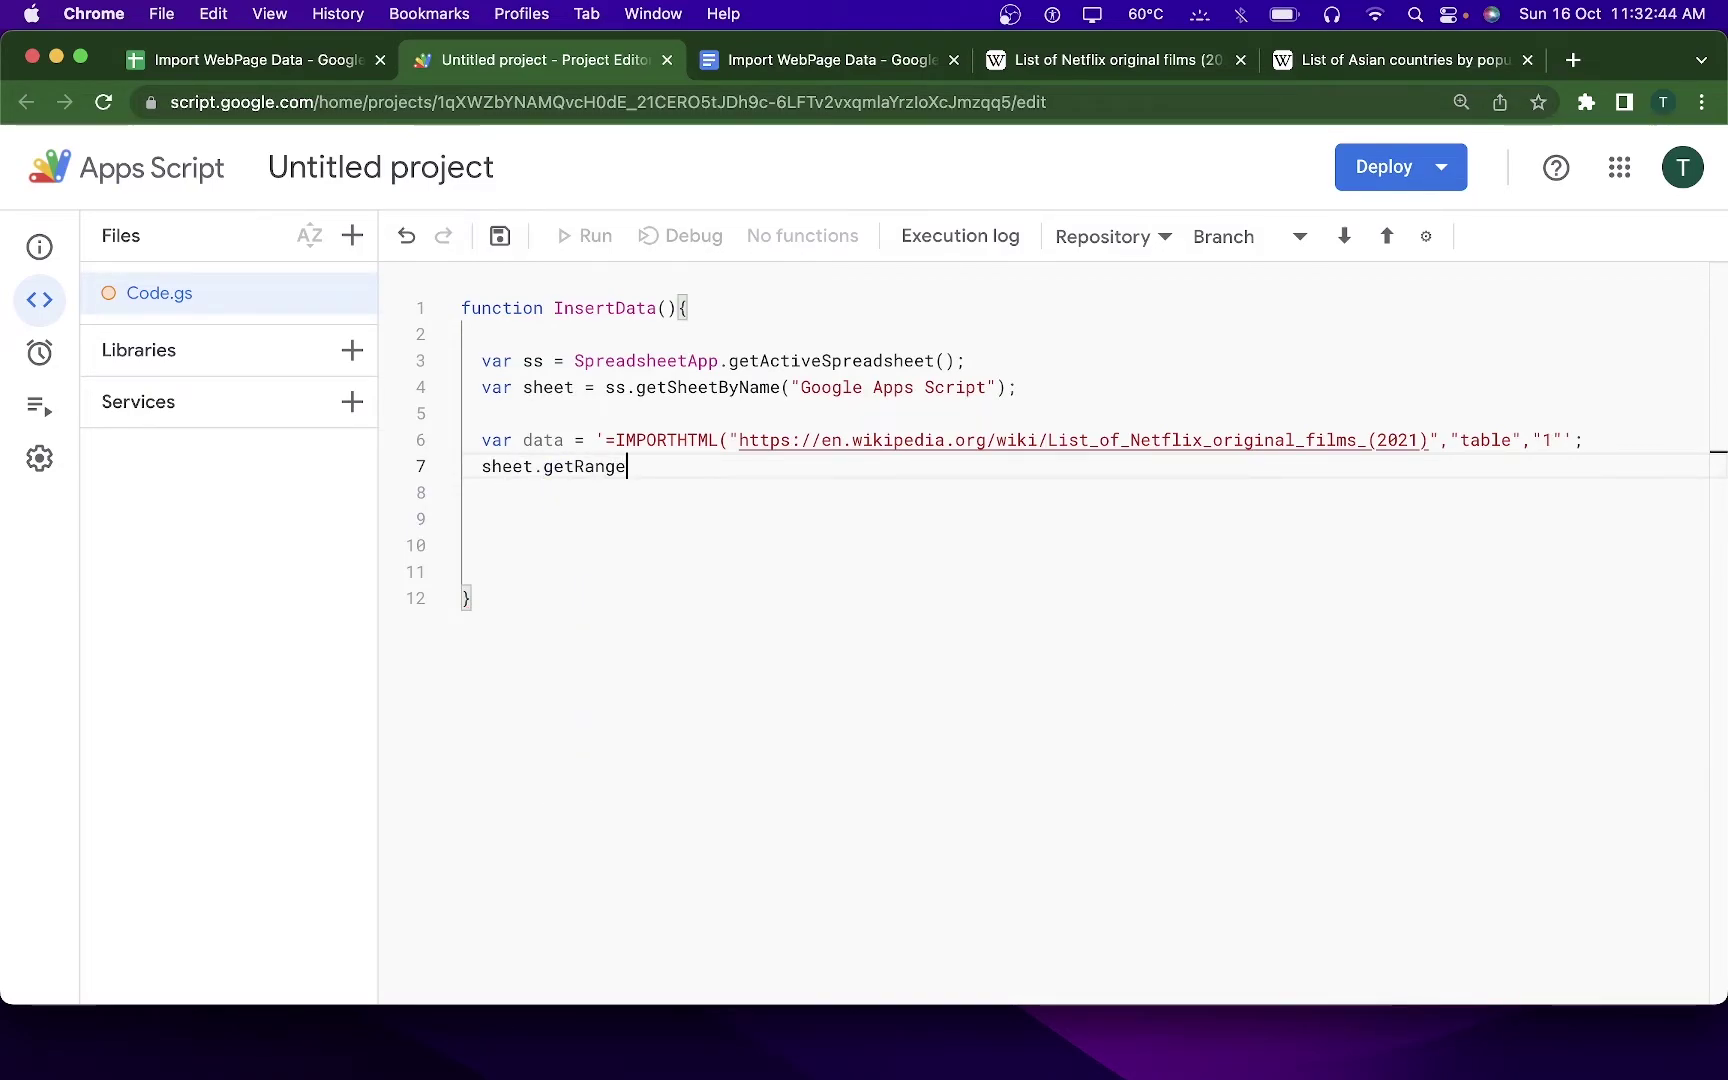
text((')
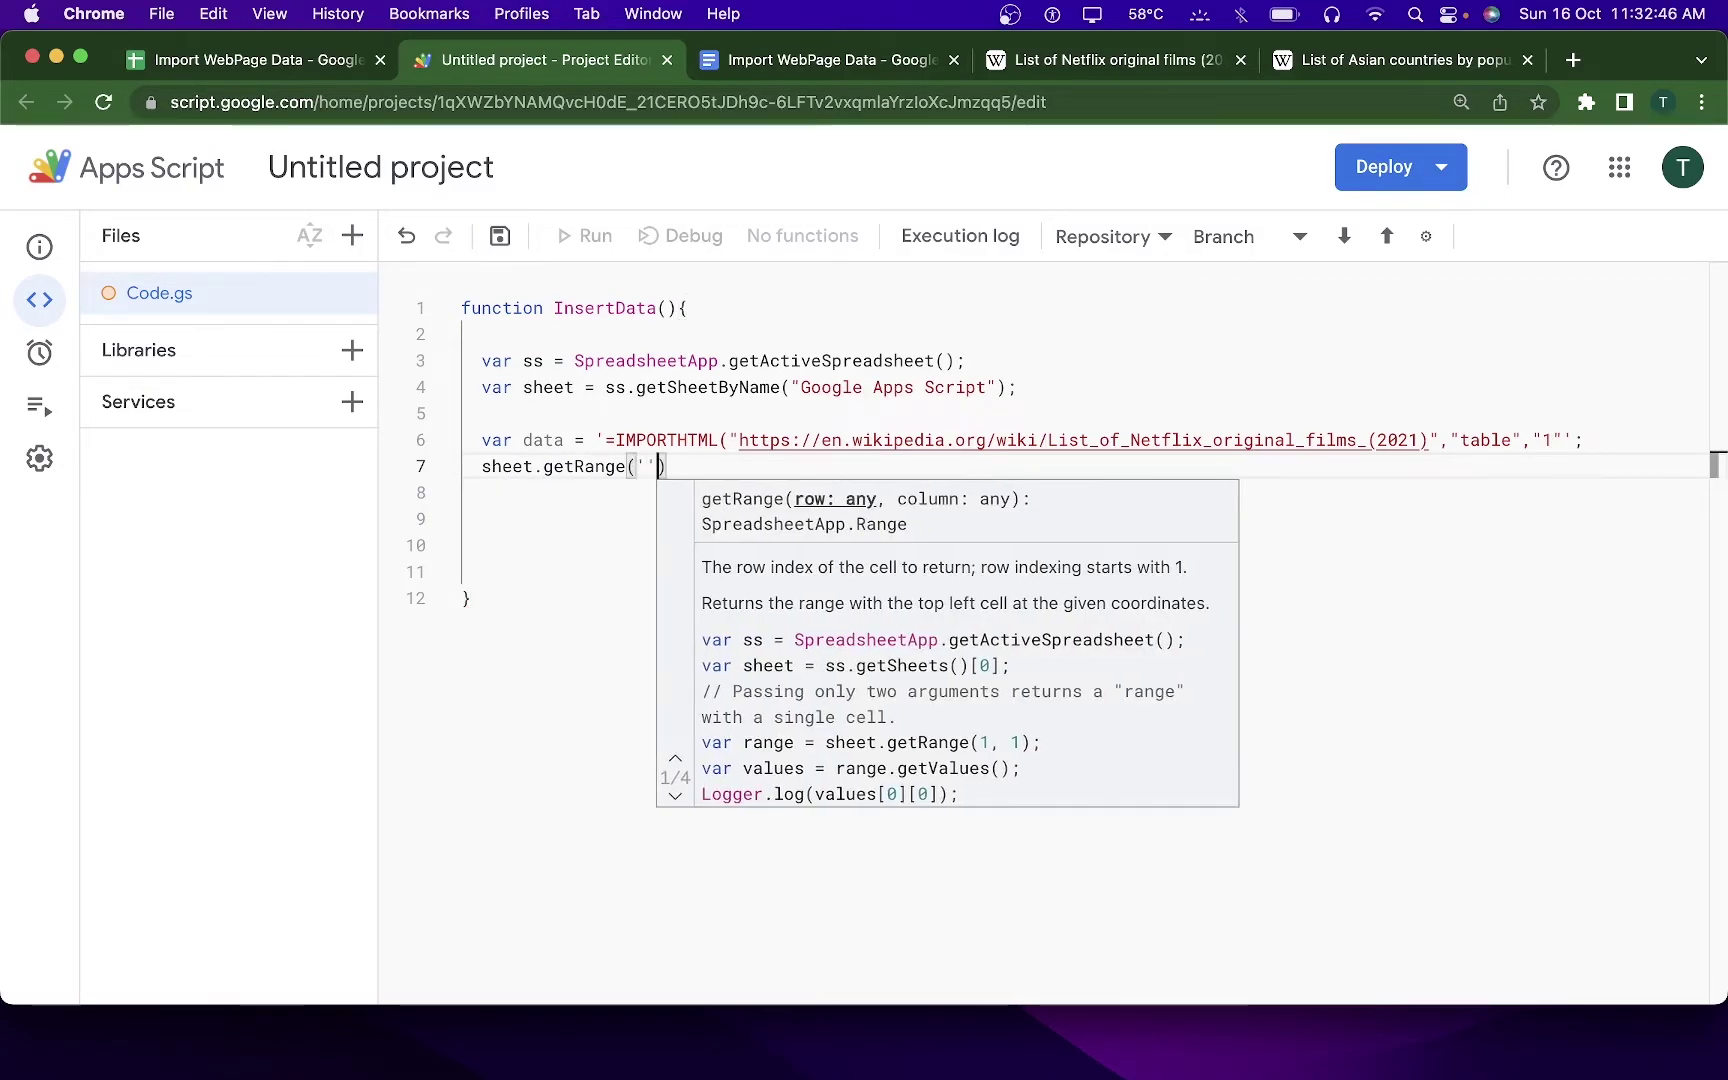
text(A1')
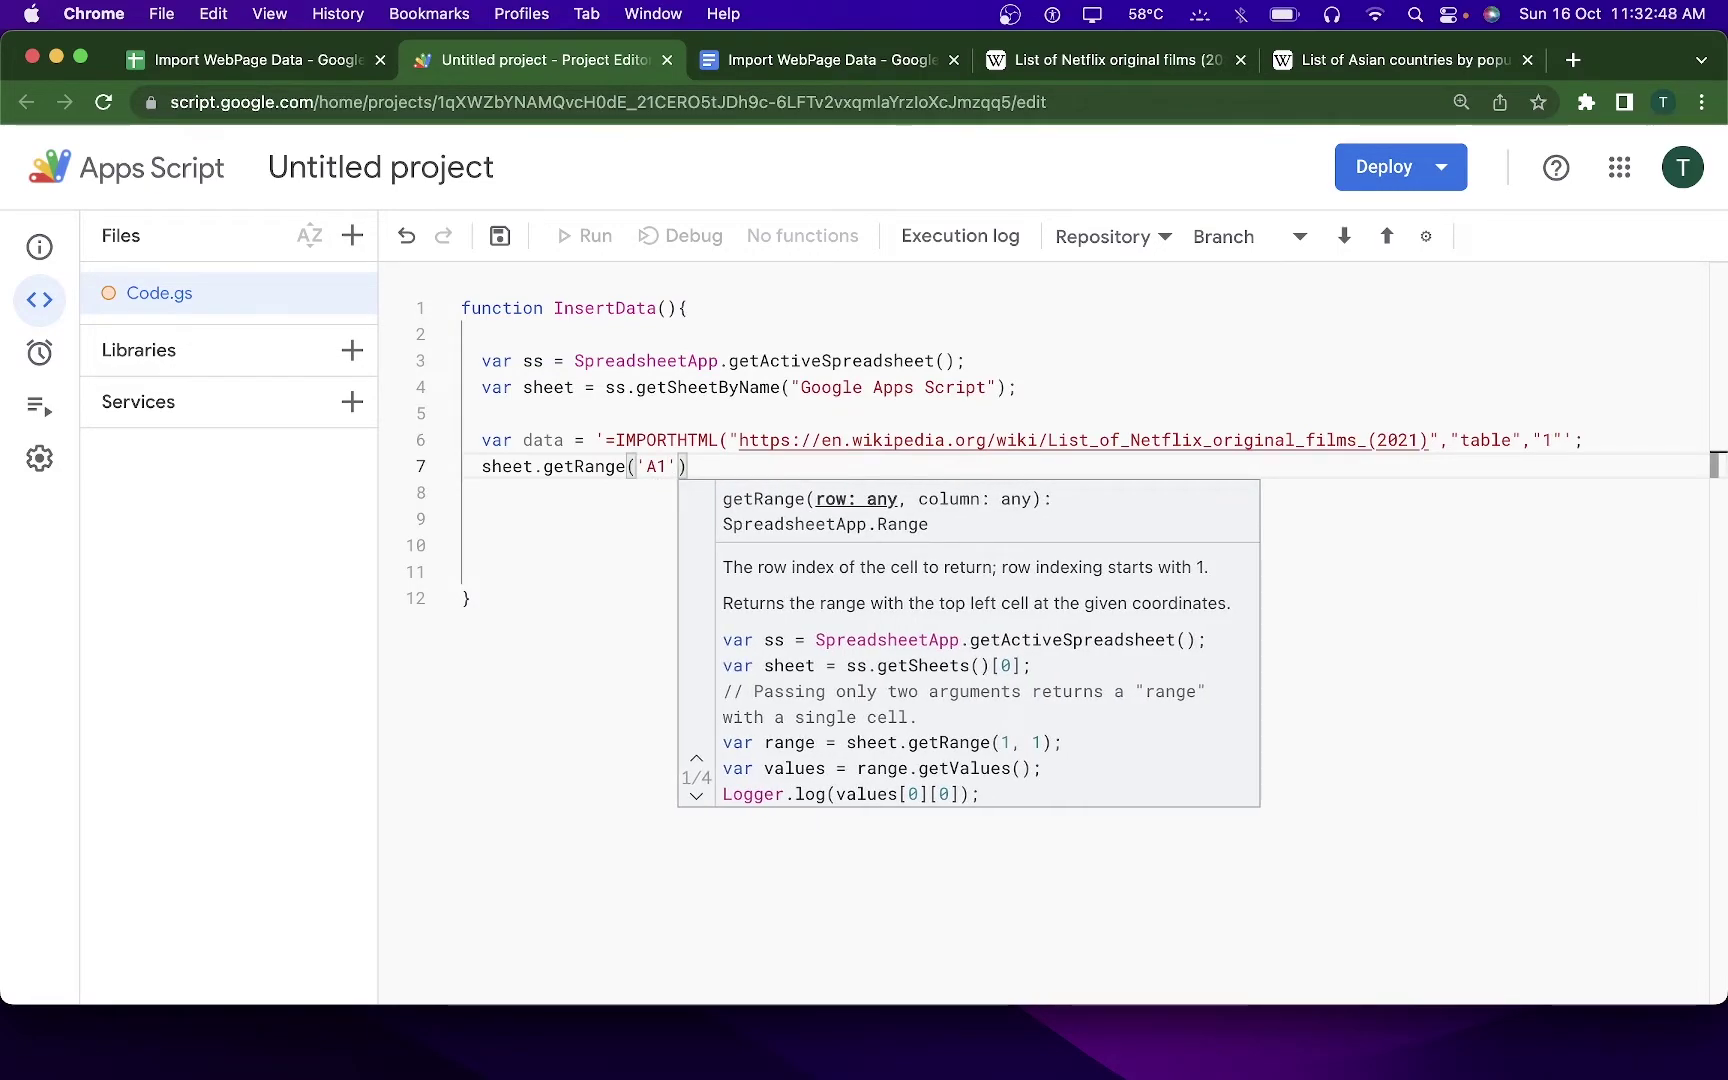
- Chain .setValue(data) onto the A1 range call and save the script project
text().se)
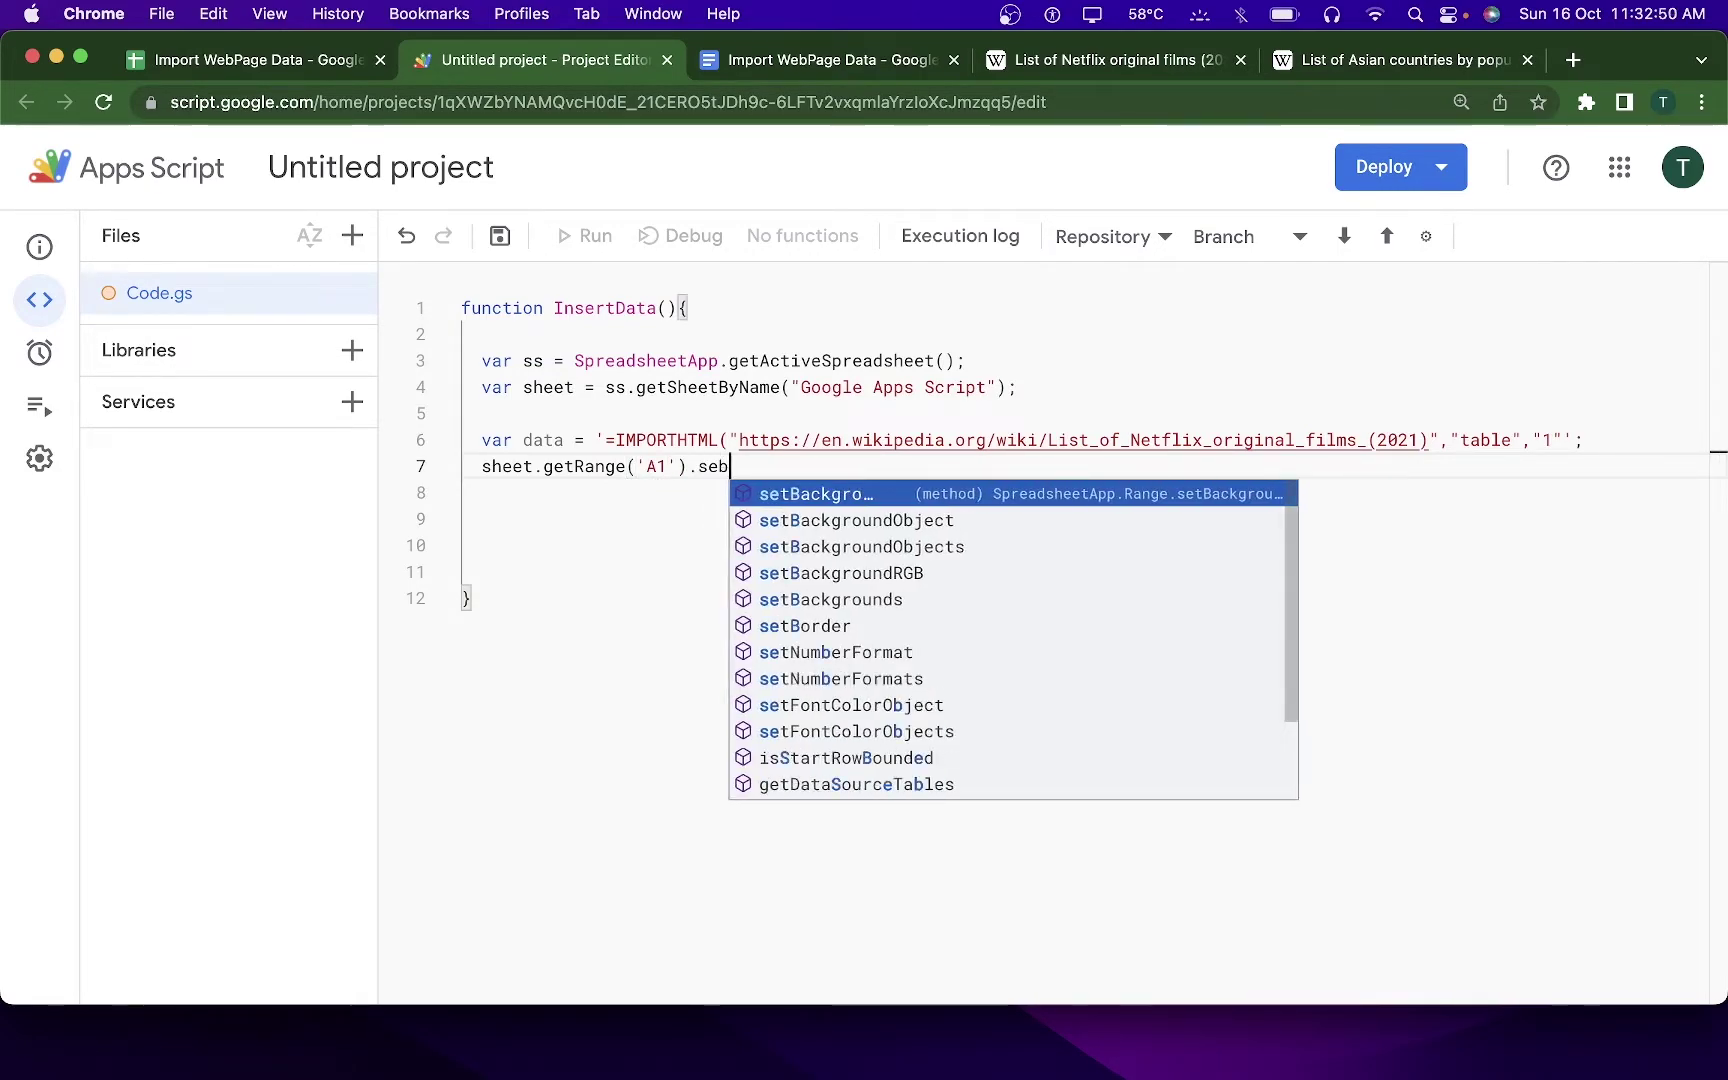
text(val)
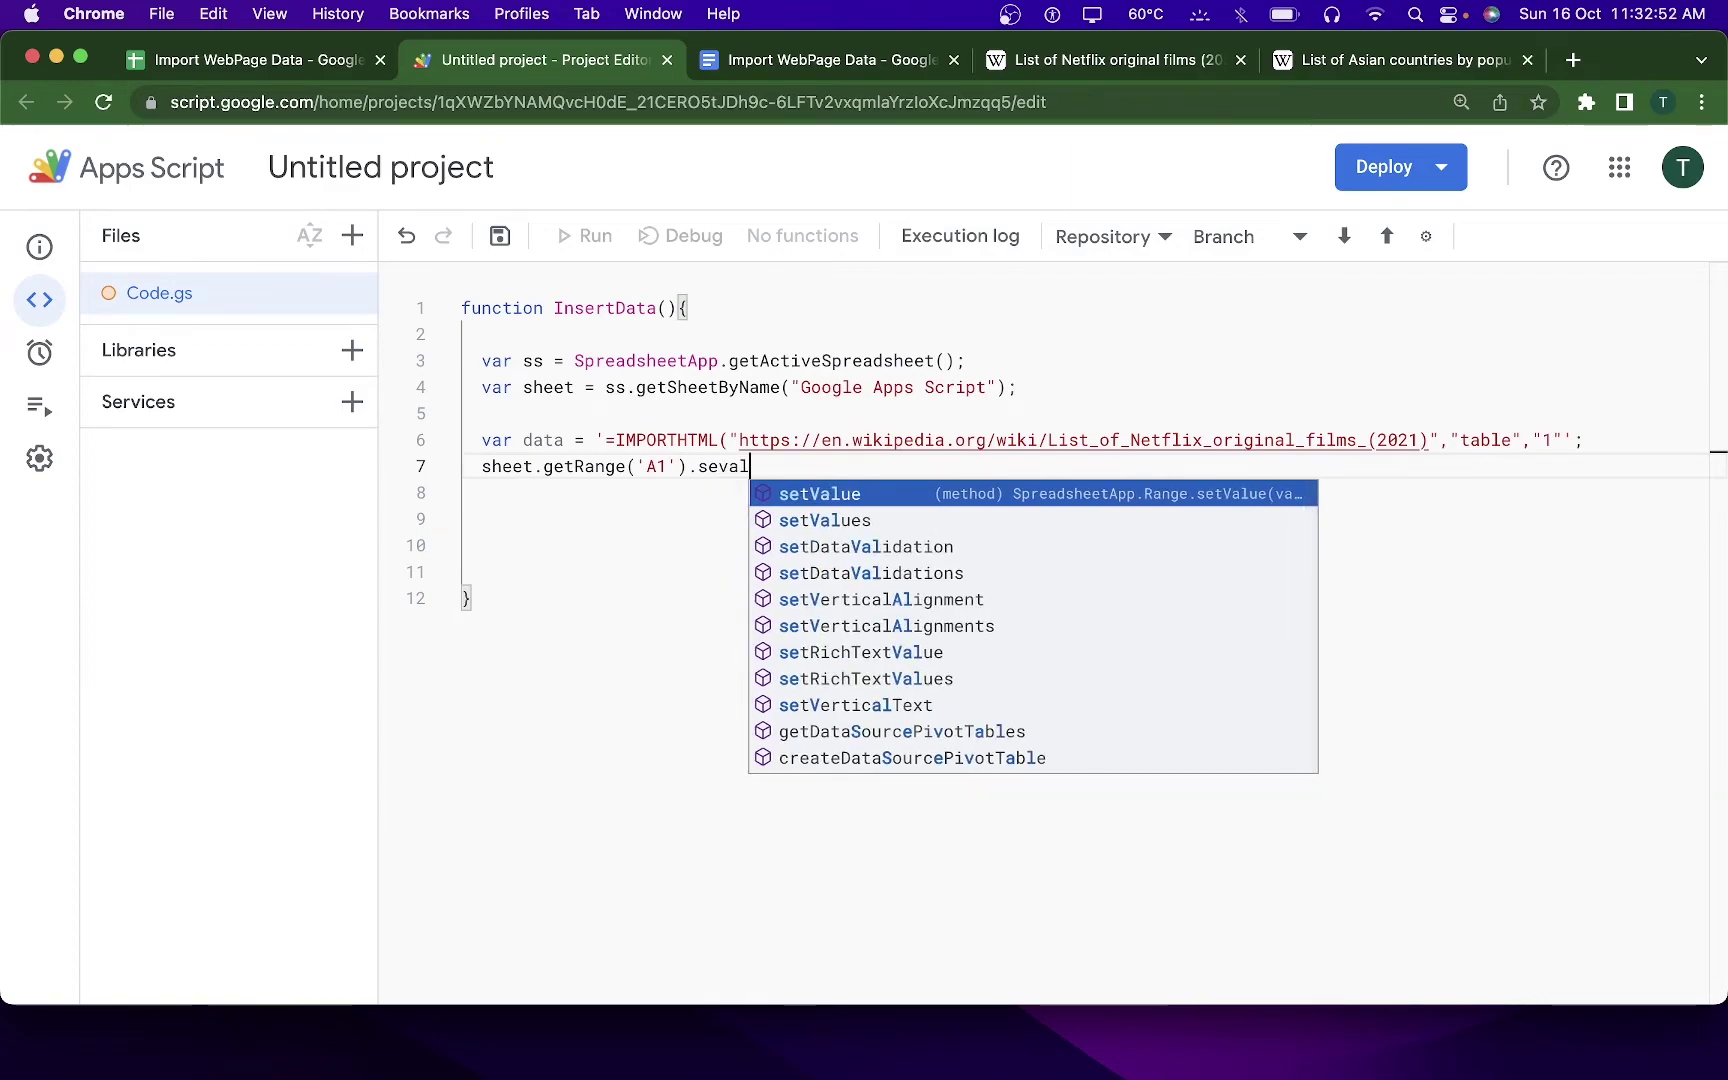
key(Down)
key(Up)
key(Return)
text(()
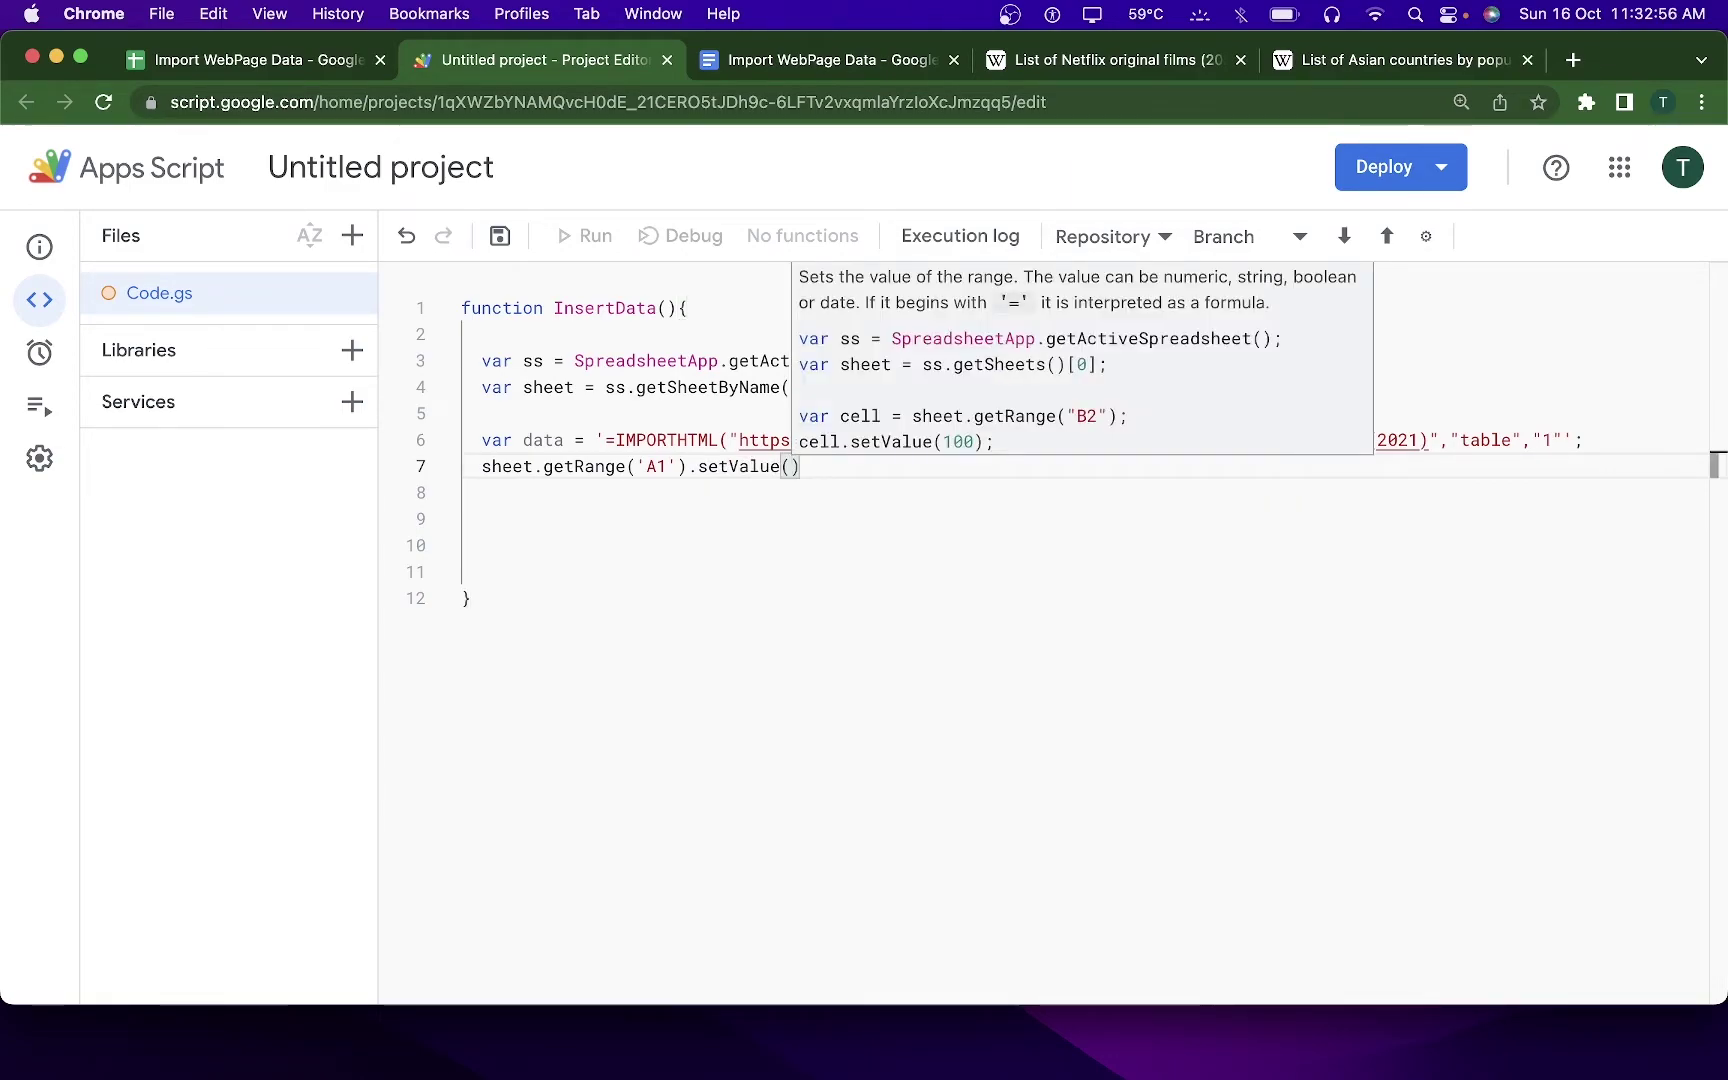
text(data)
click(1129, 586)
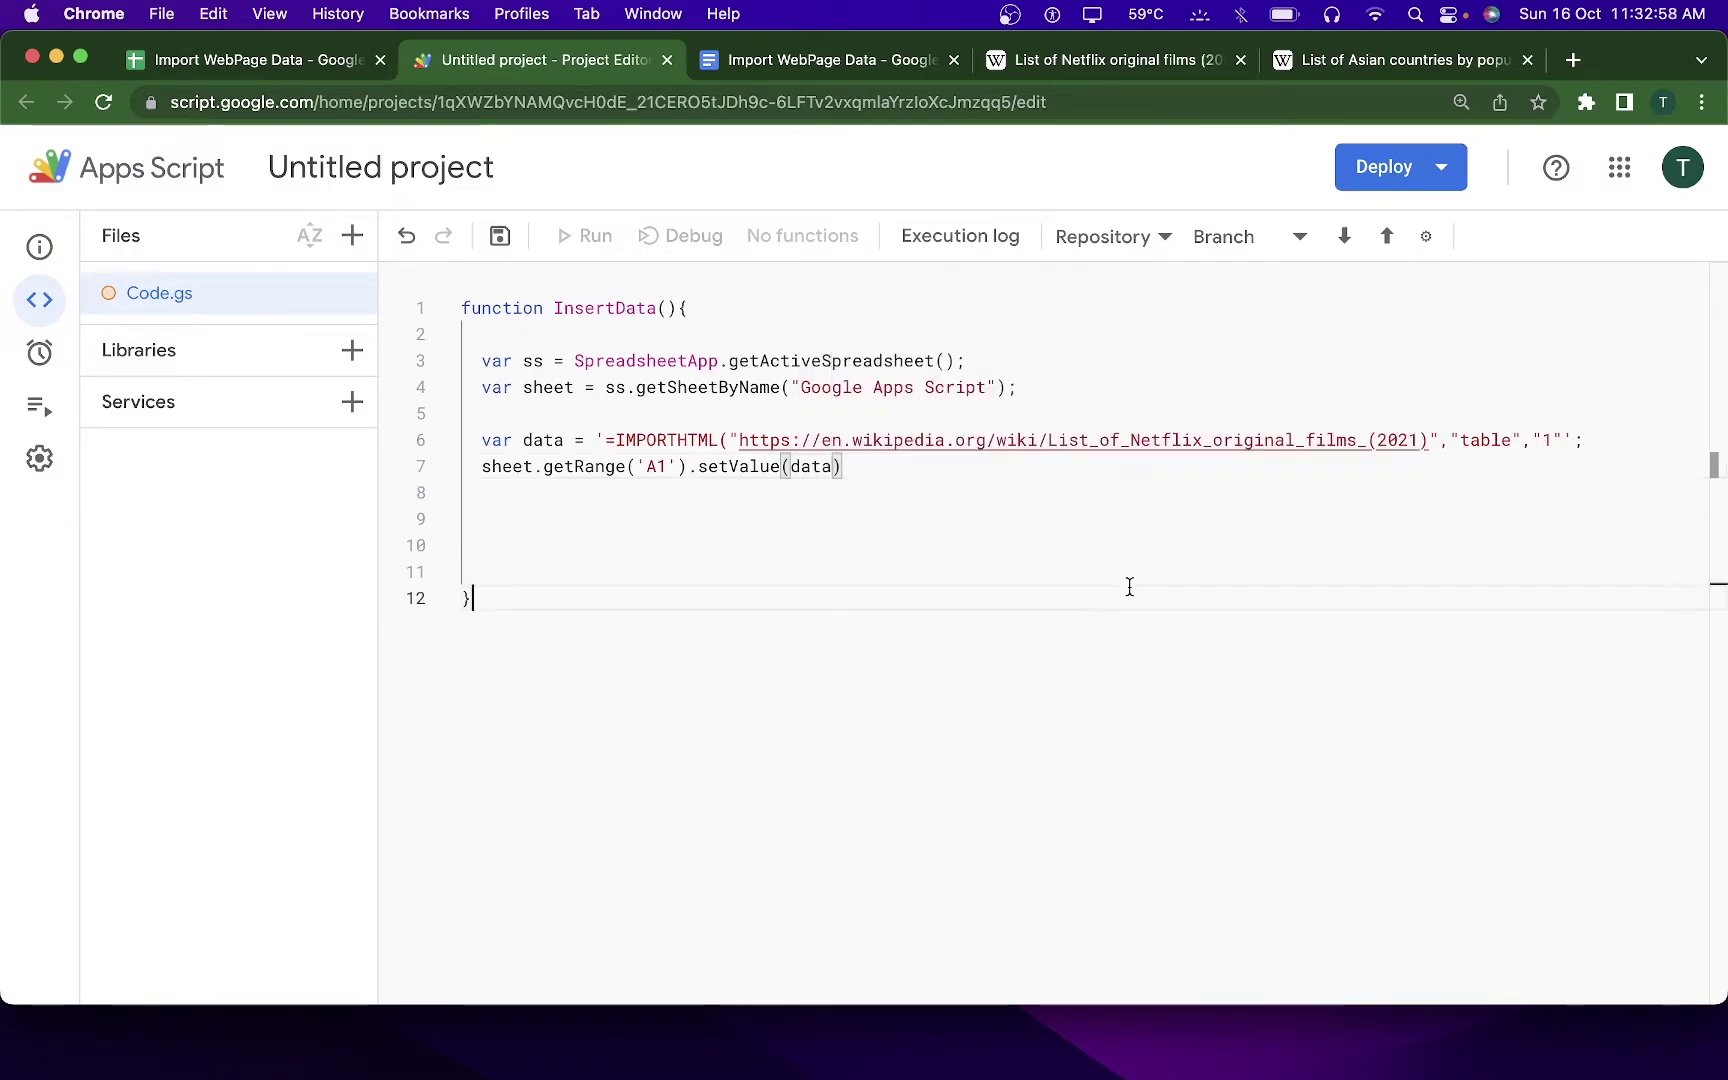
key(super+s)
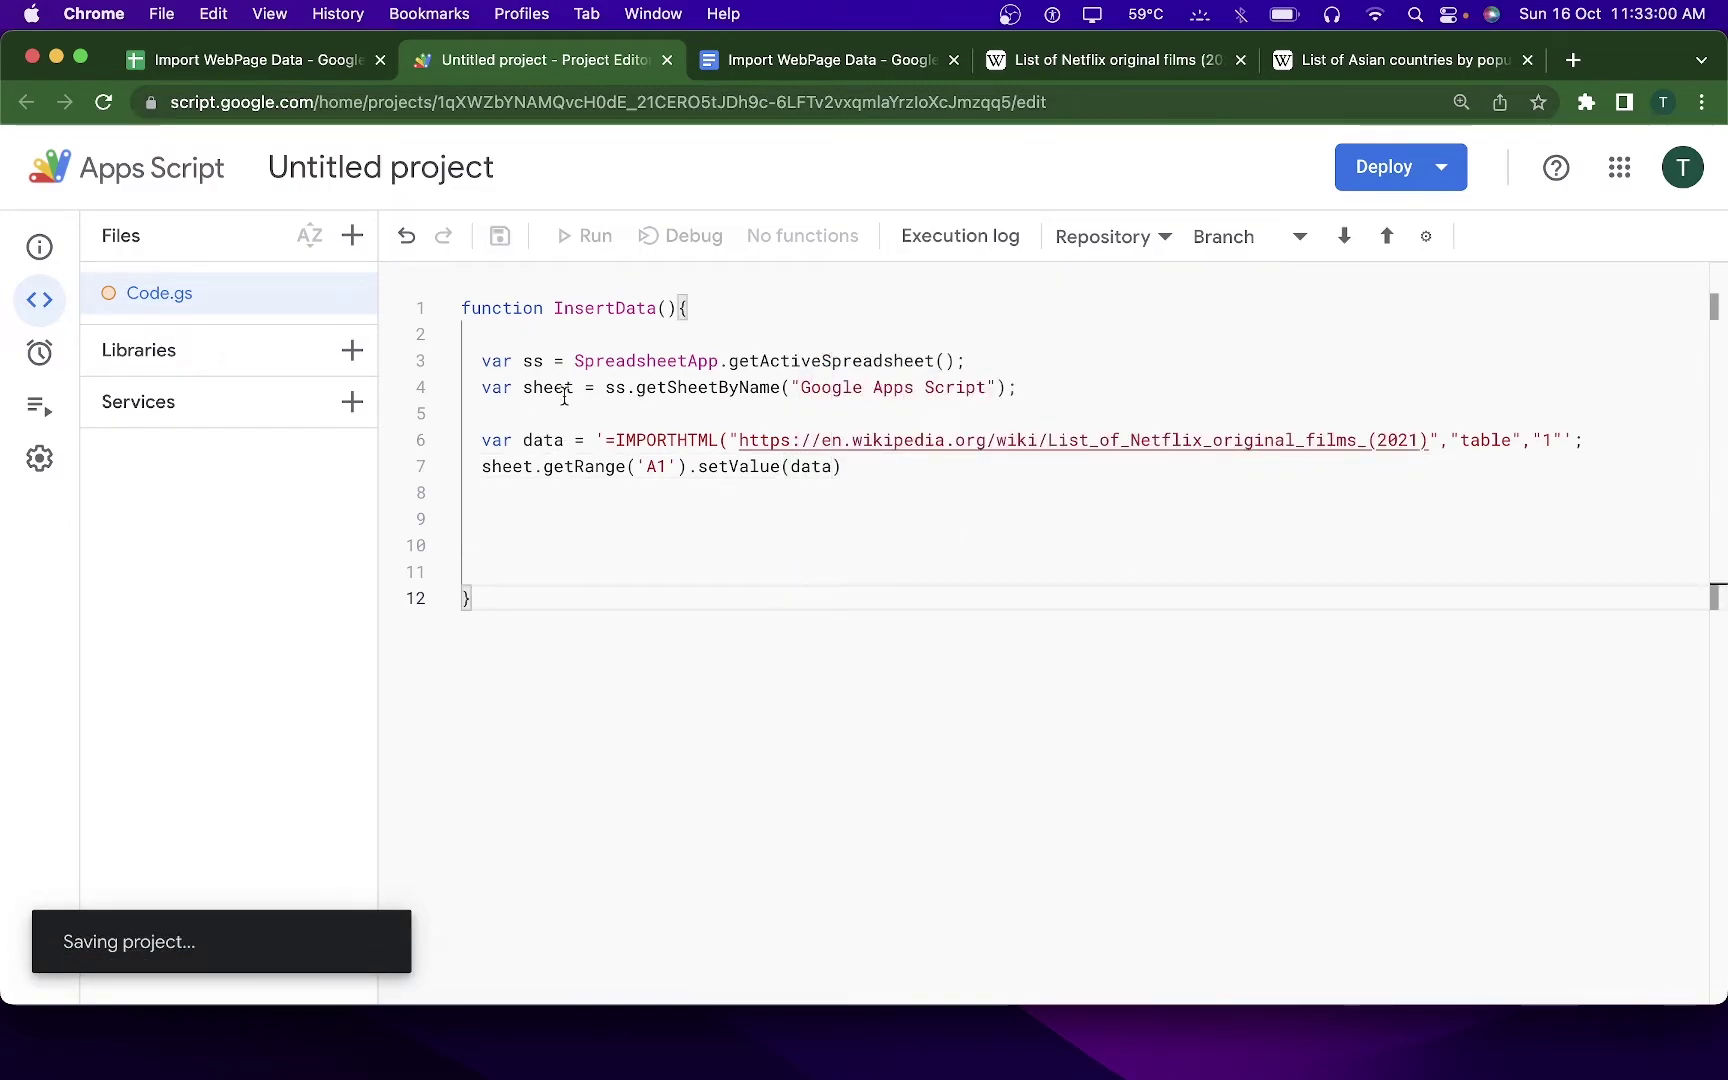
- Add Logger.log("Data has been pasted") after a blank line below the setValue call, and save the project
click(995, 474)
key(Return)
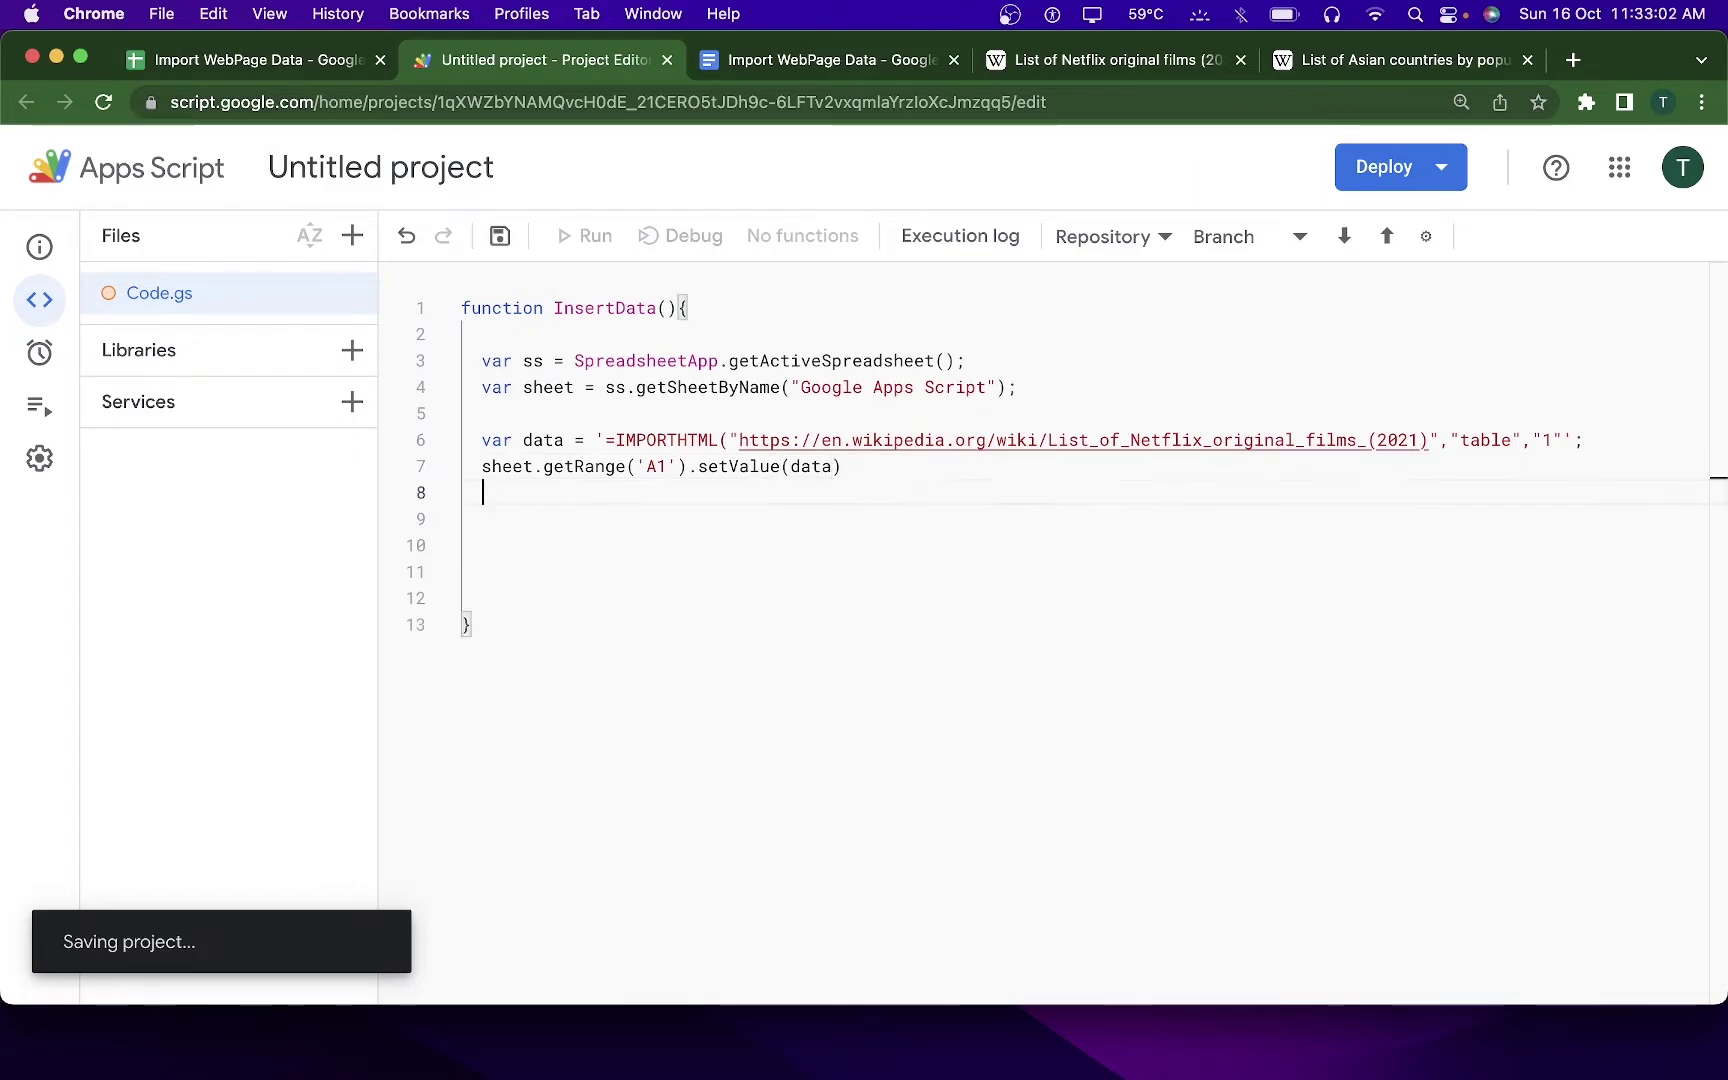
key(Return)
text(Logger.)
key(Return)
key(BackSpace)
key(BackSpace)
key(BackSpace)
text(lo)
key(Return)
text((""))
text(Data has be)
text(en pasted)
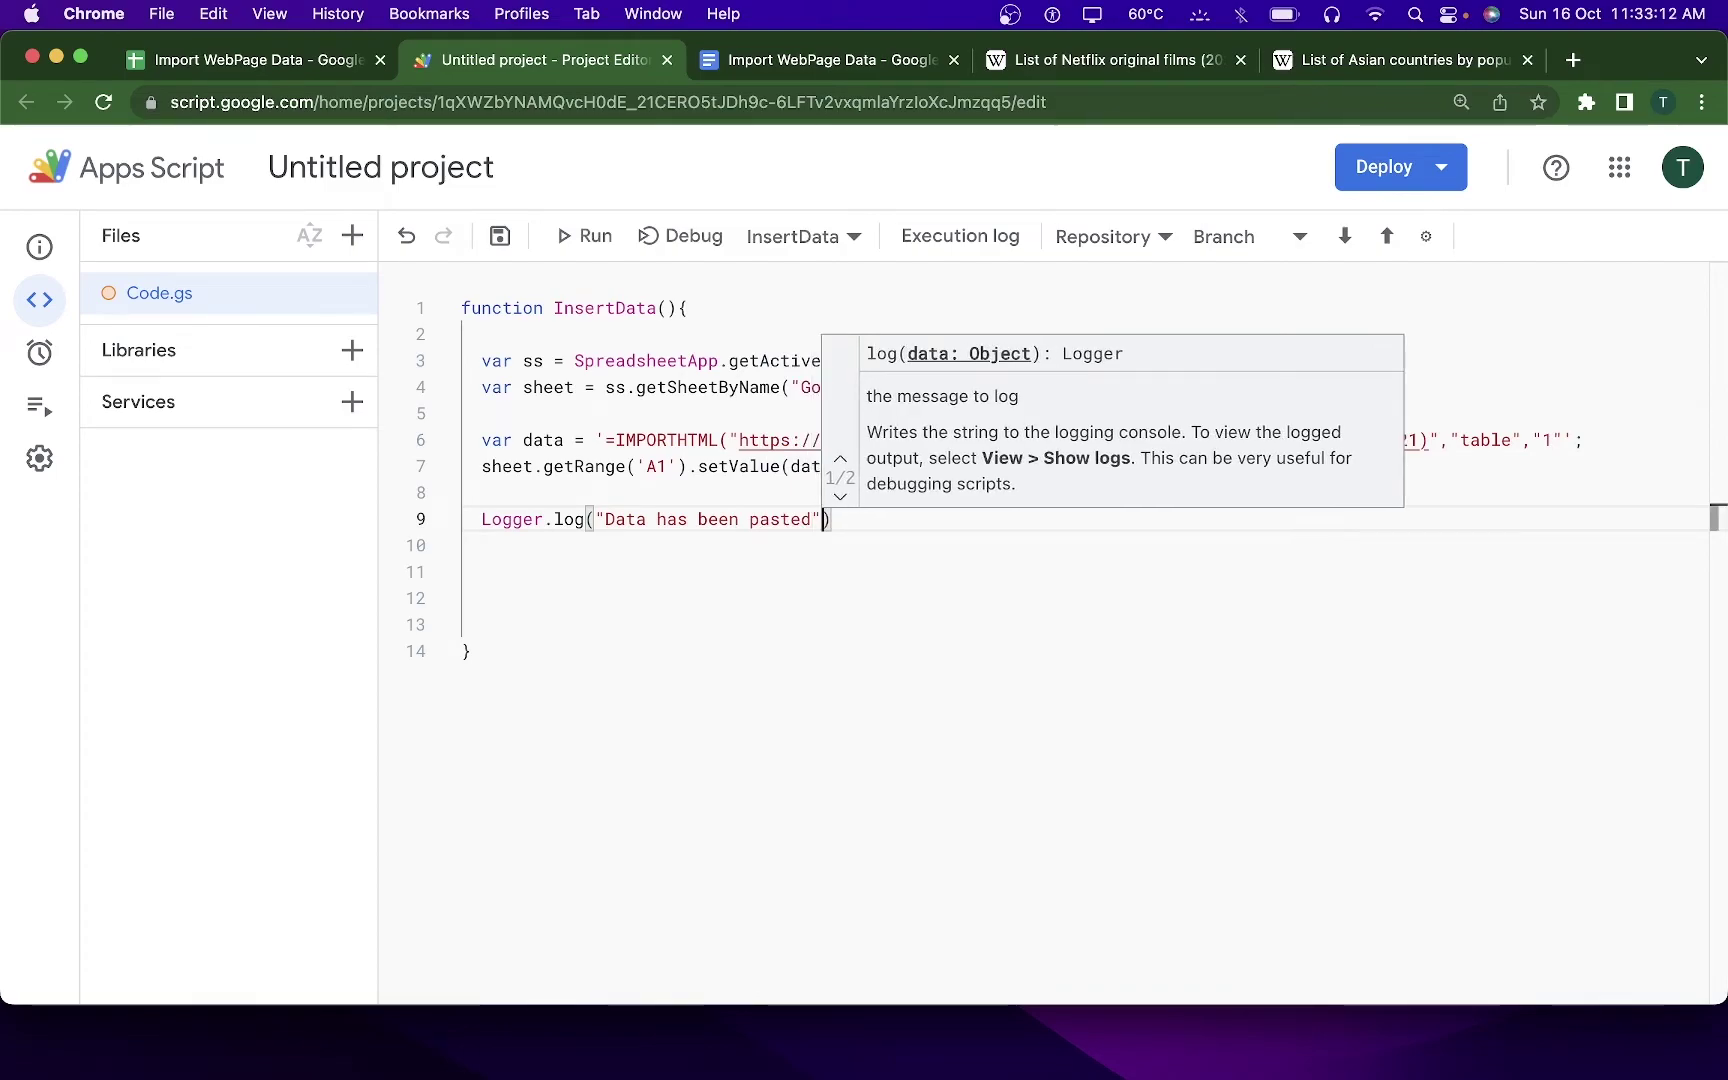
key(super+s)
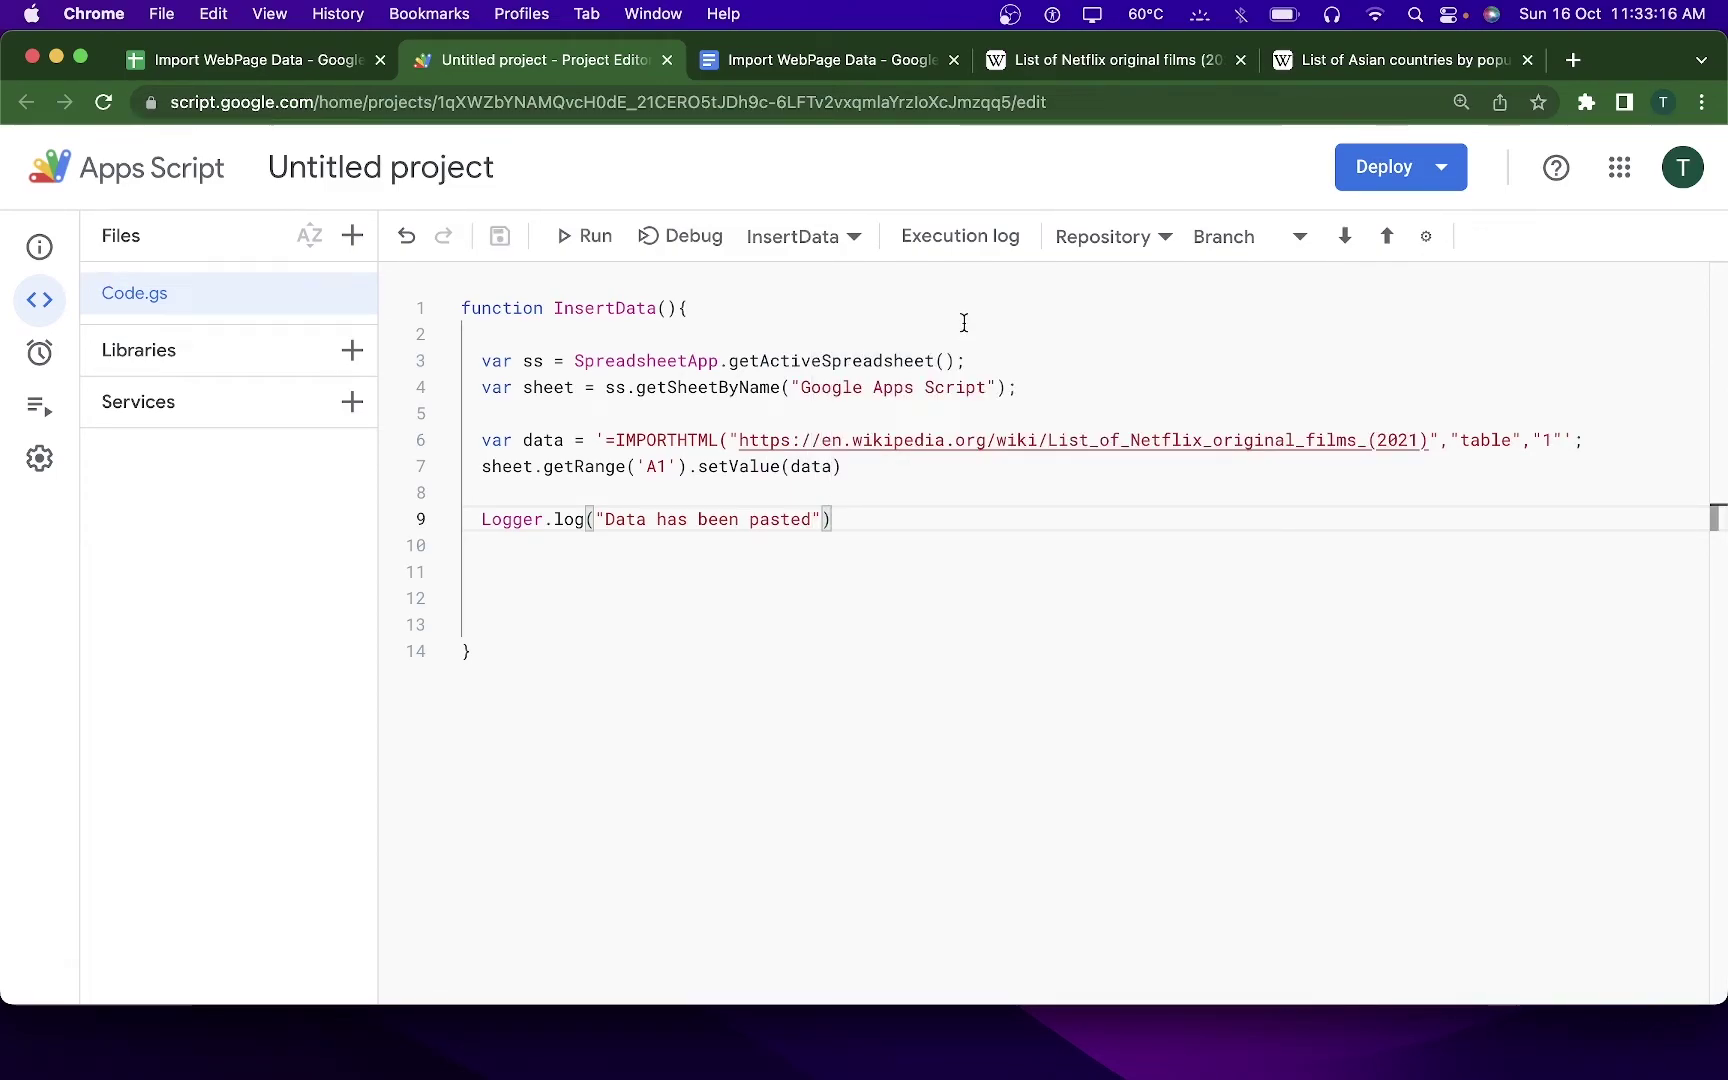
- Run InsertData and grant the untitled project its permissions with the test account, continuing past the unverified app warning
click(566, 243)
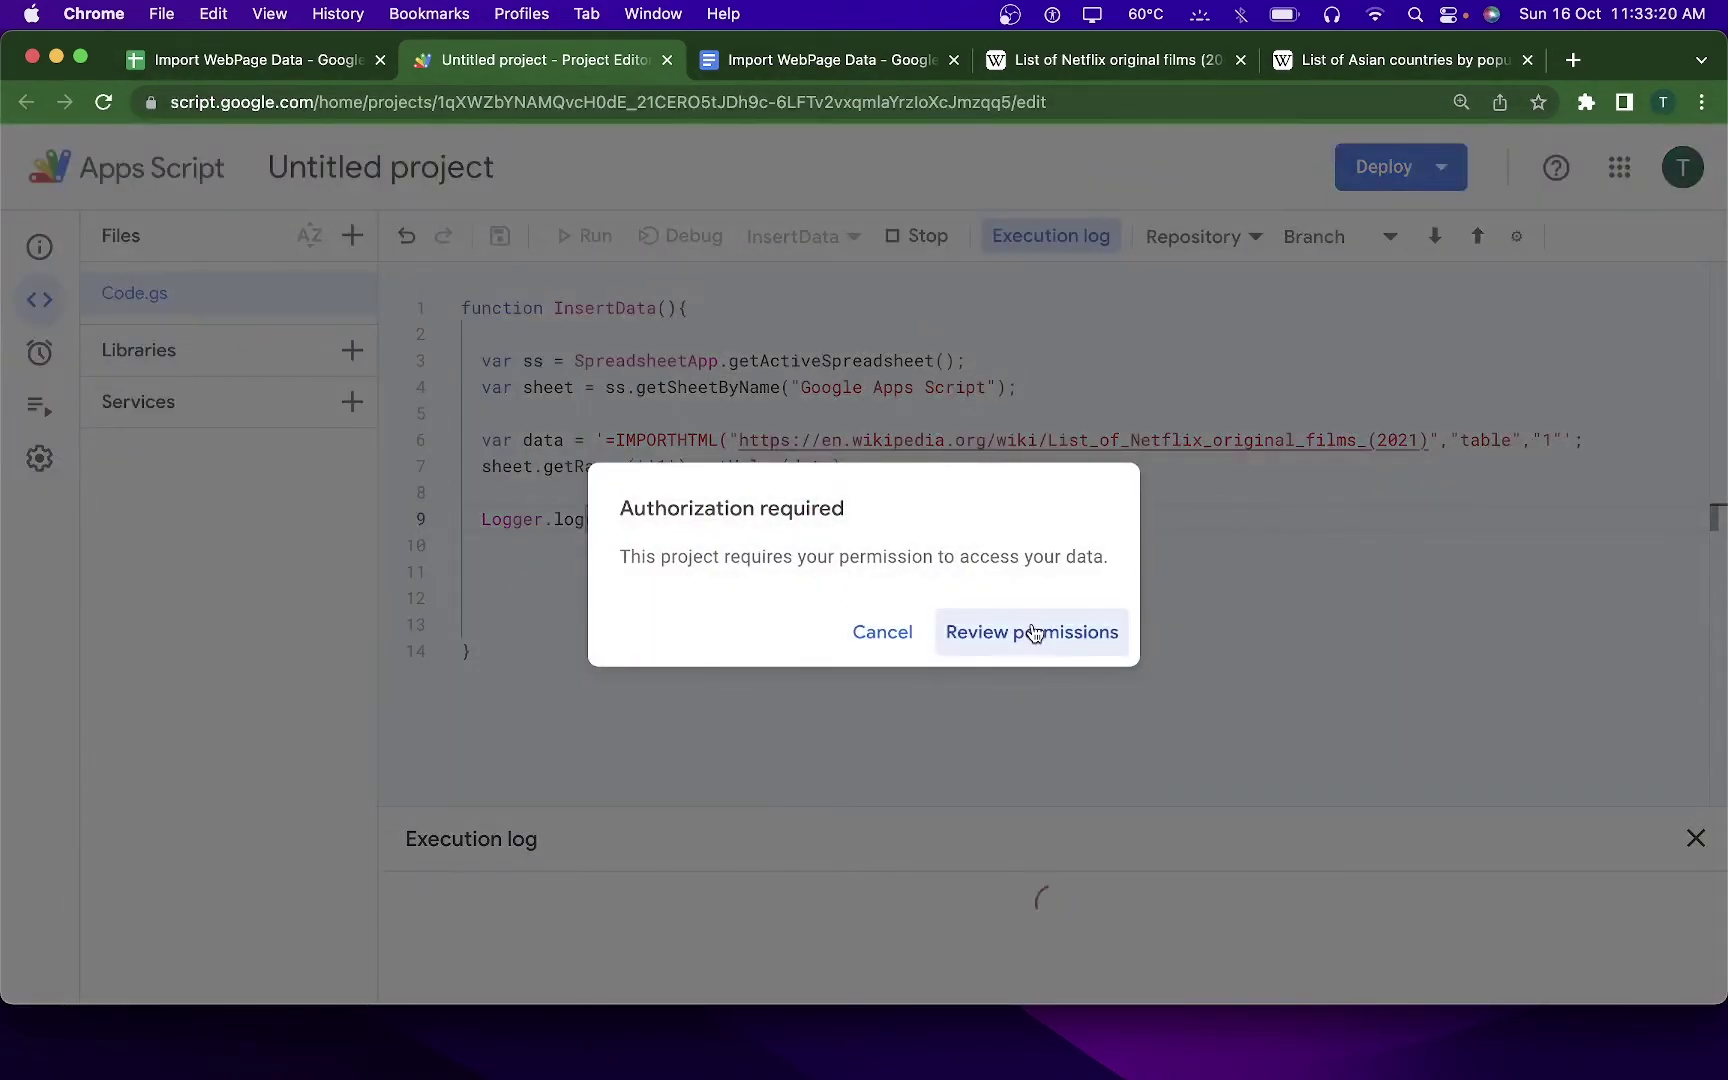
click(1034, 631)
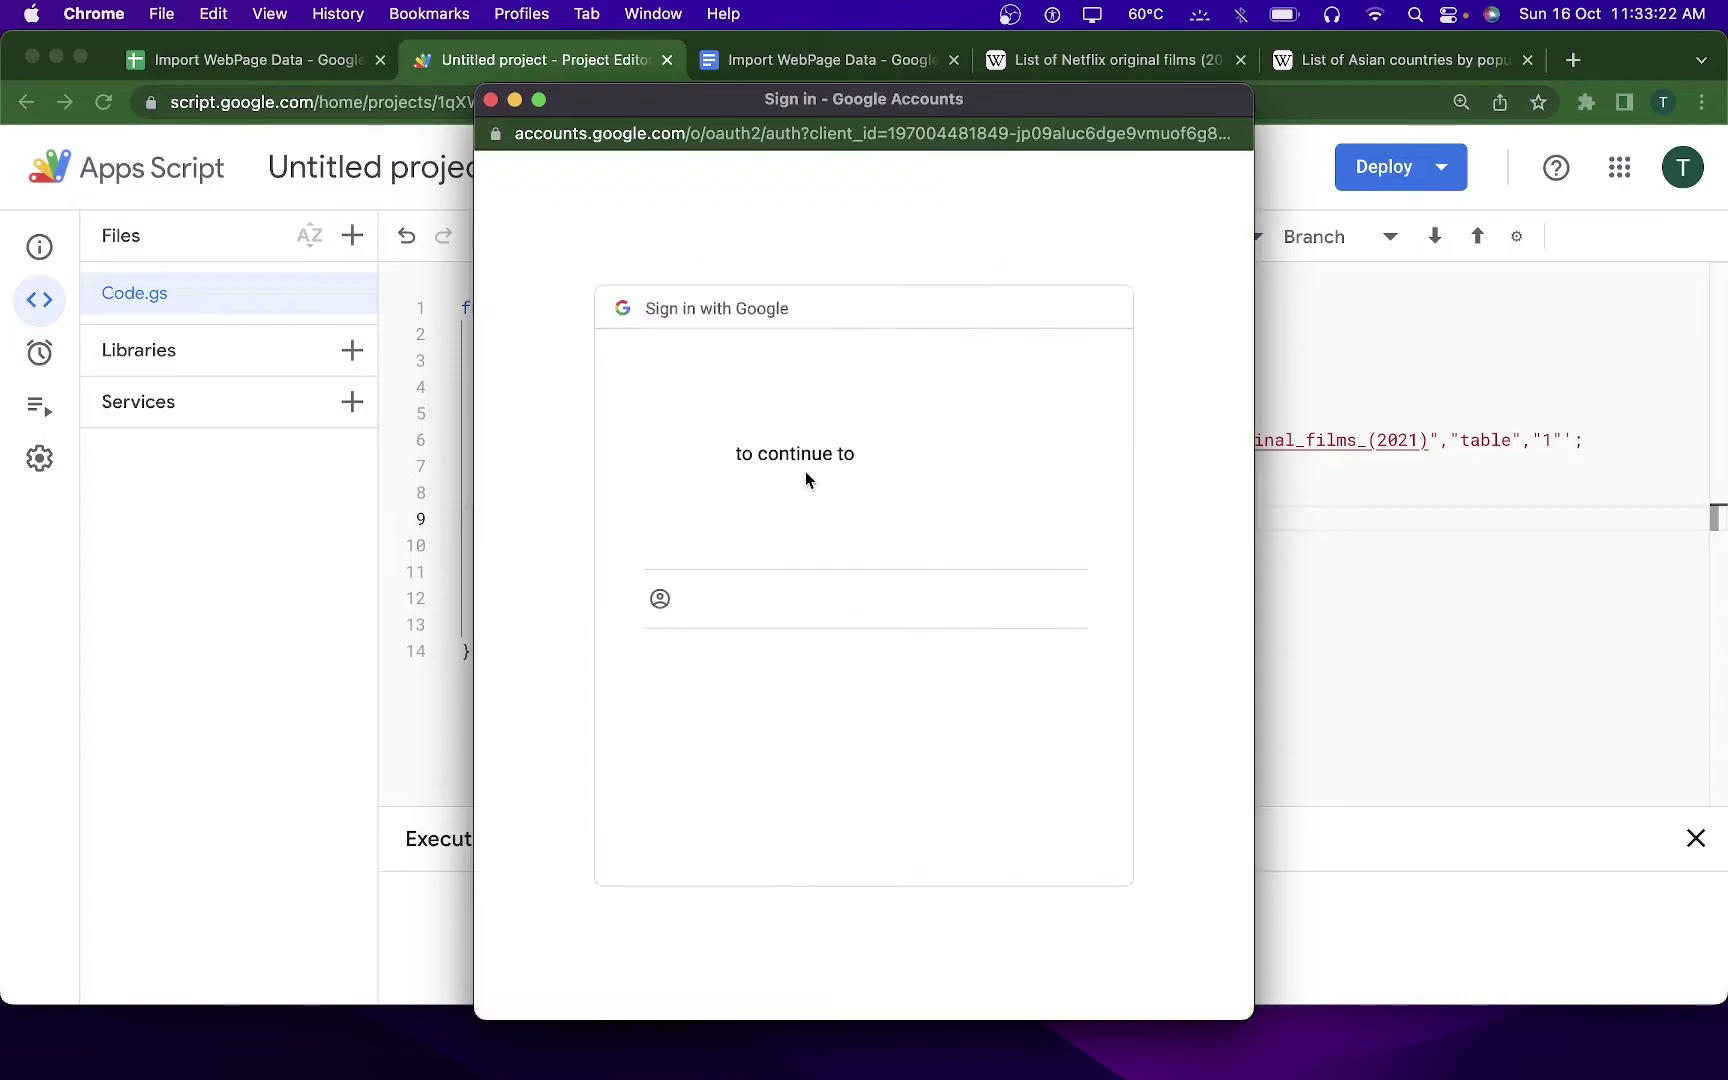
click(771, 530)
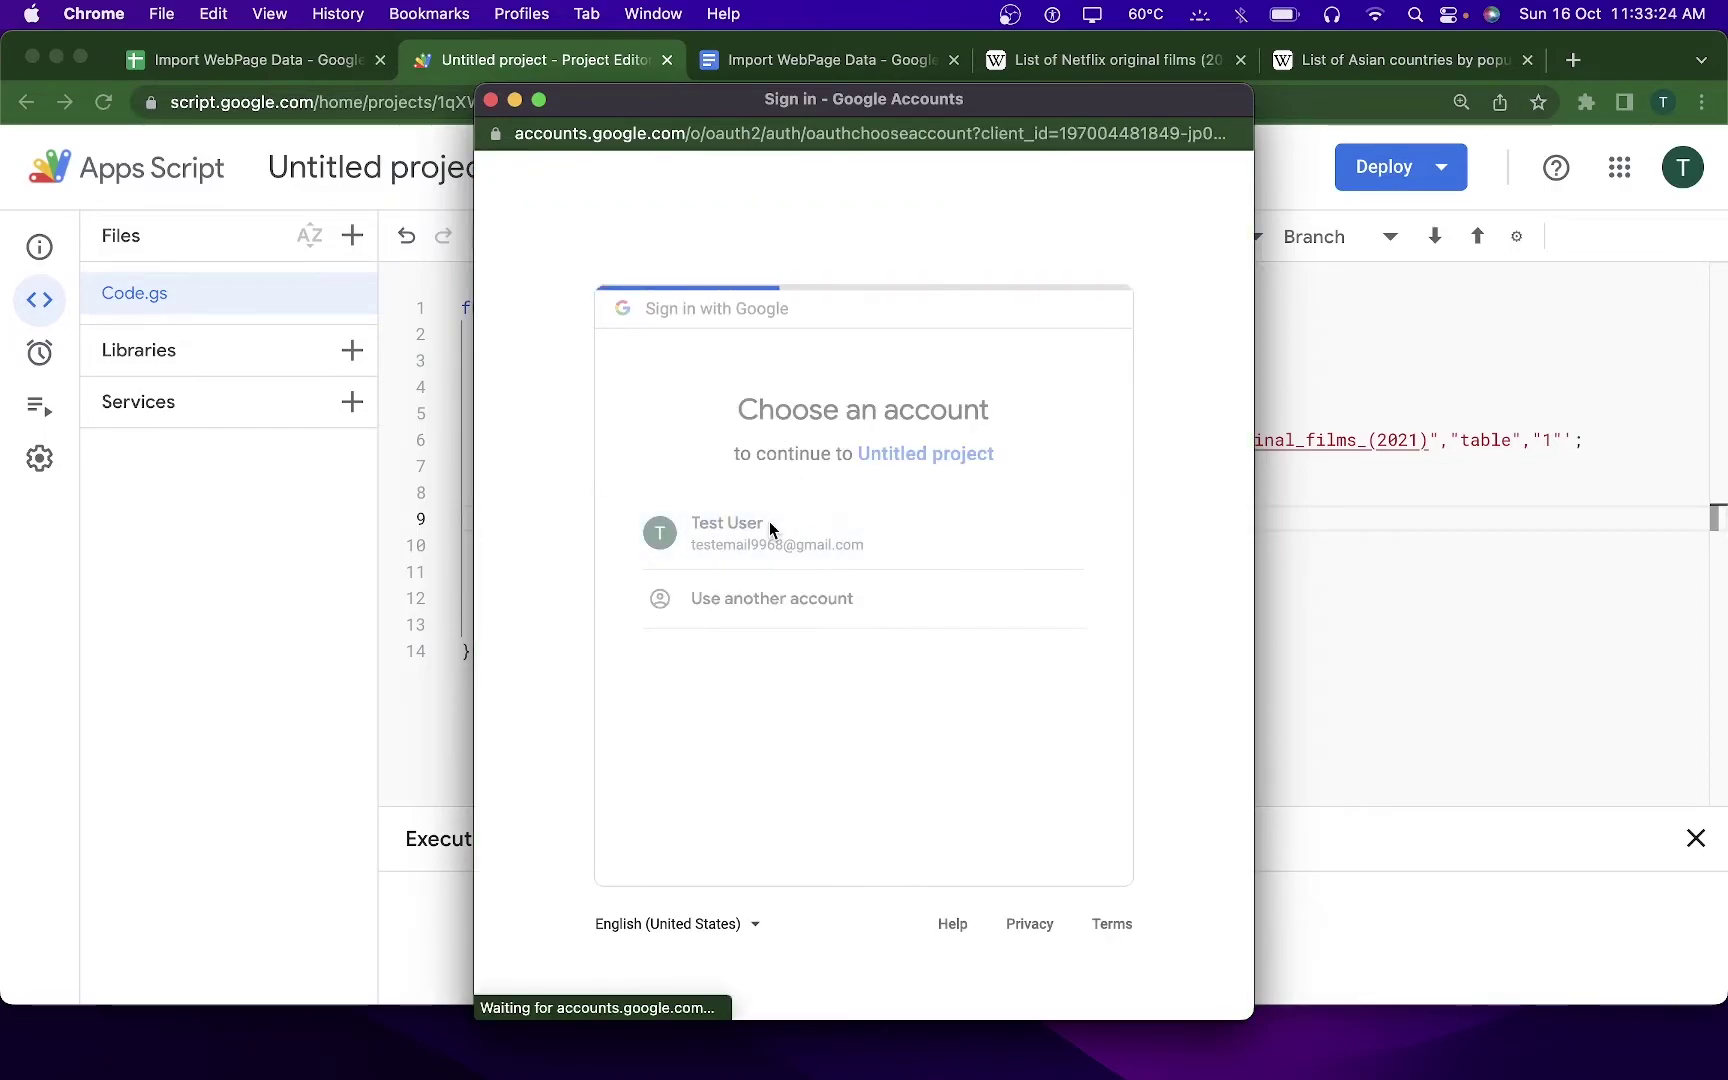
click(540, 600)
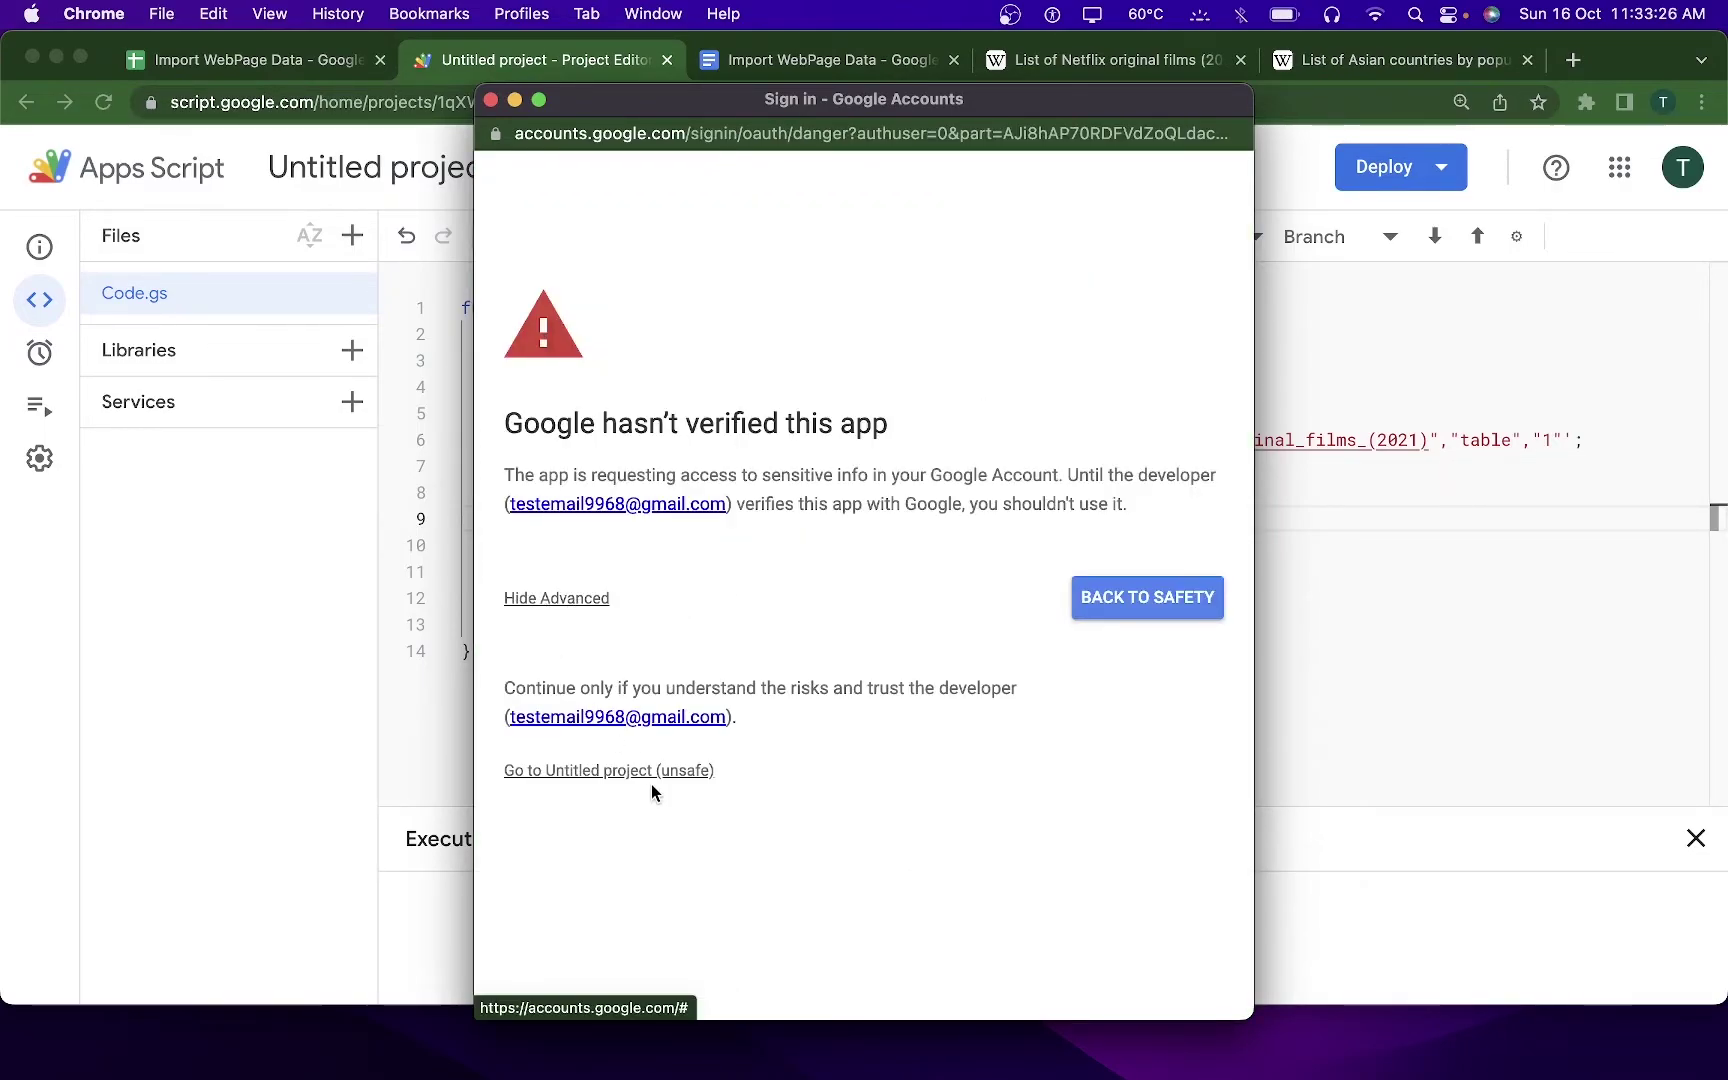
click(659, 772)
click(1014, 847)
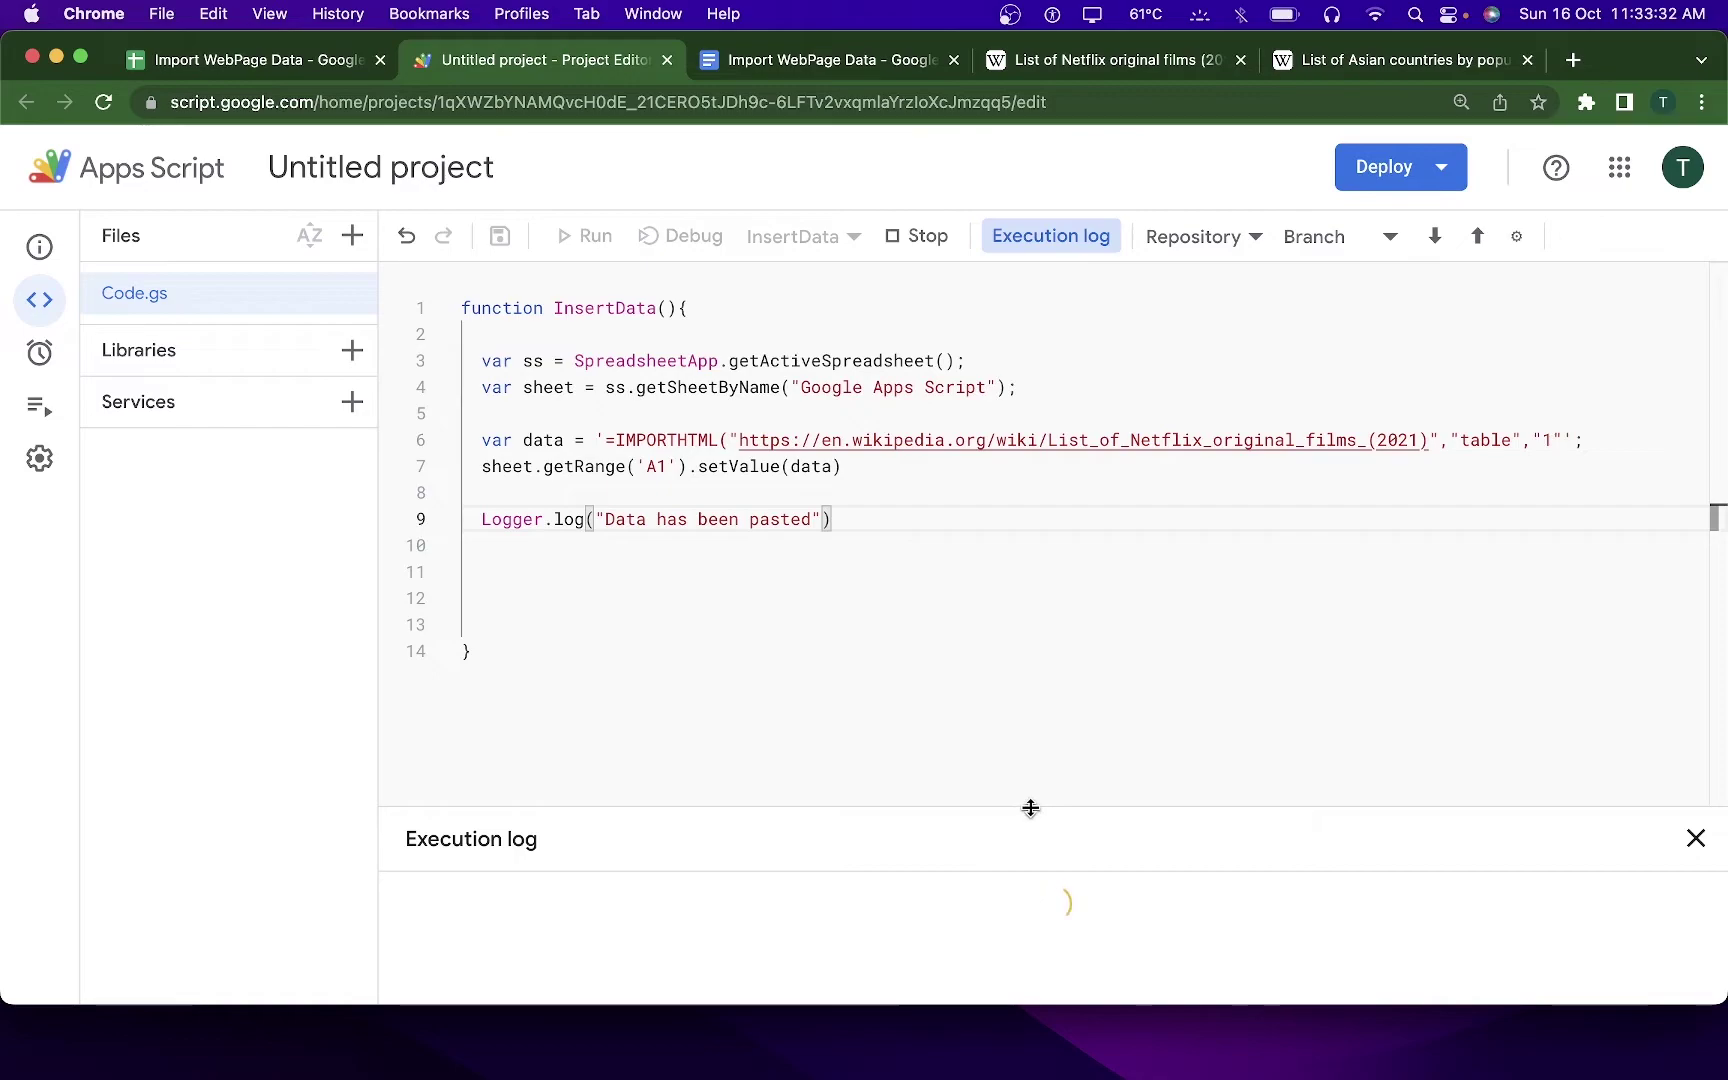
- Check the enlarged execution log and the formula in cell A1 of the Google Apps Script sheet, and return to the script
drag(1030, 806, 957, 480)
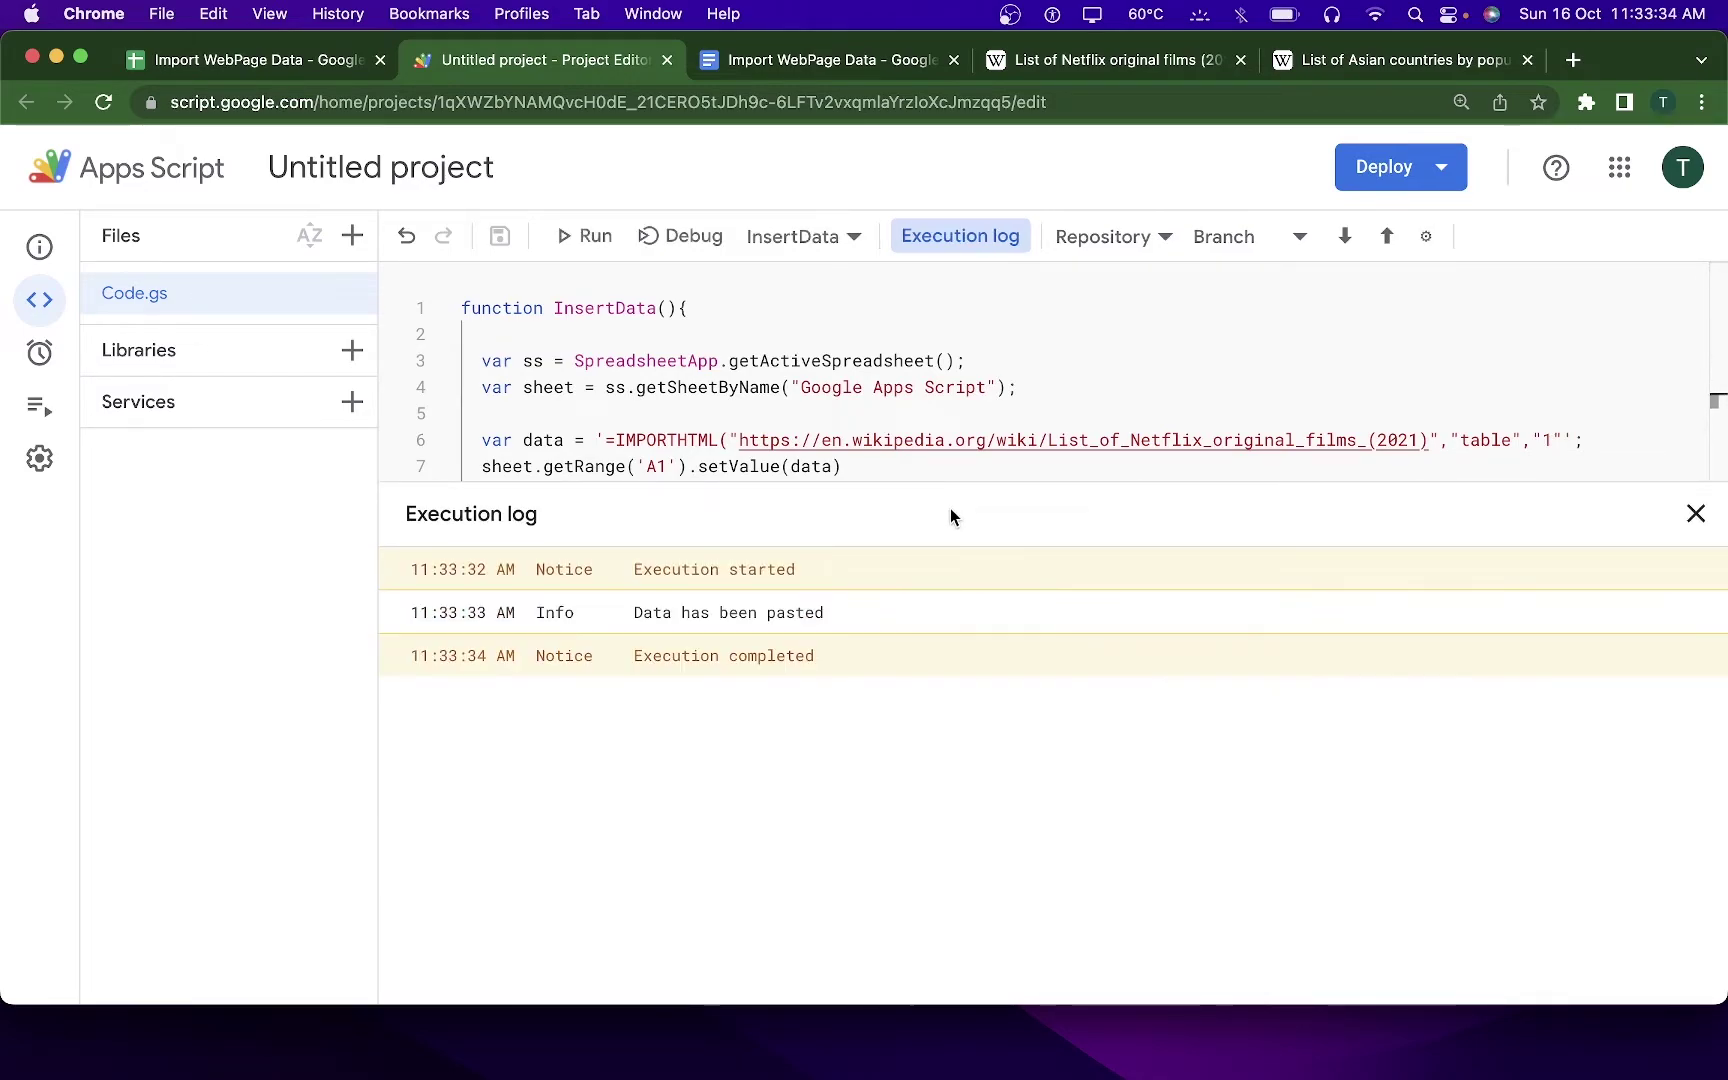
click(280, 60)
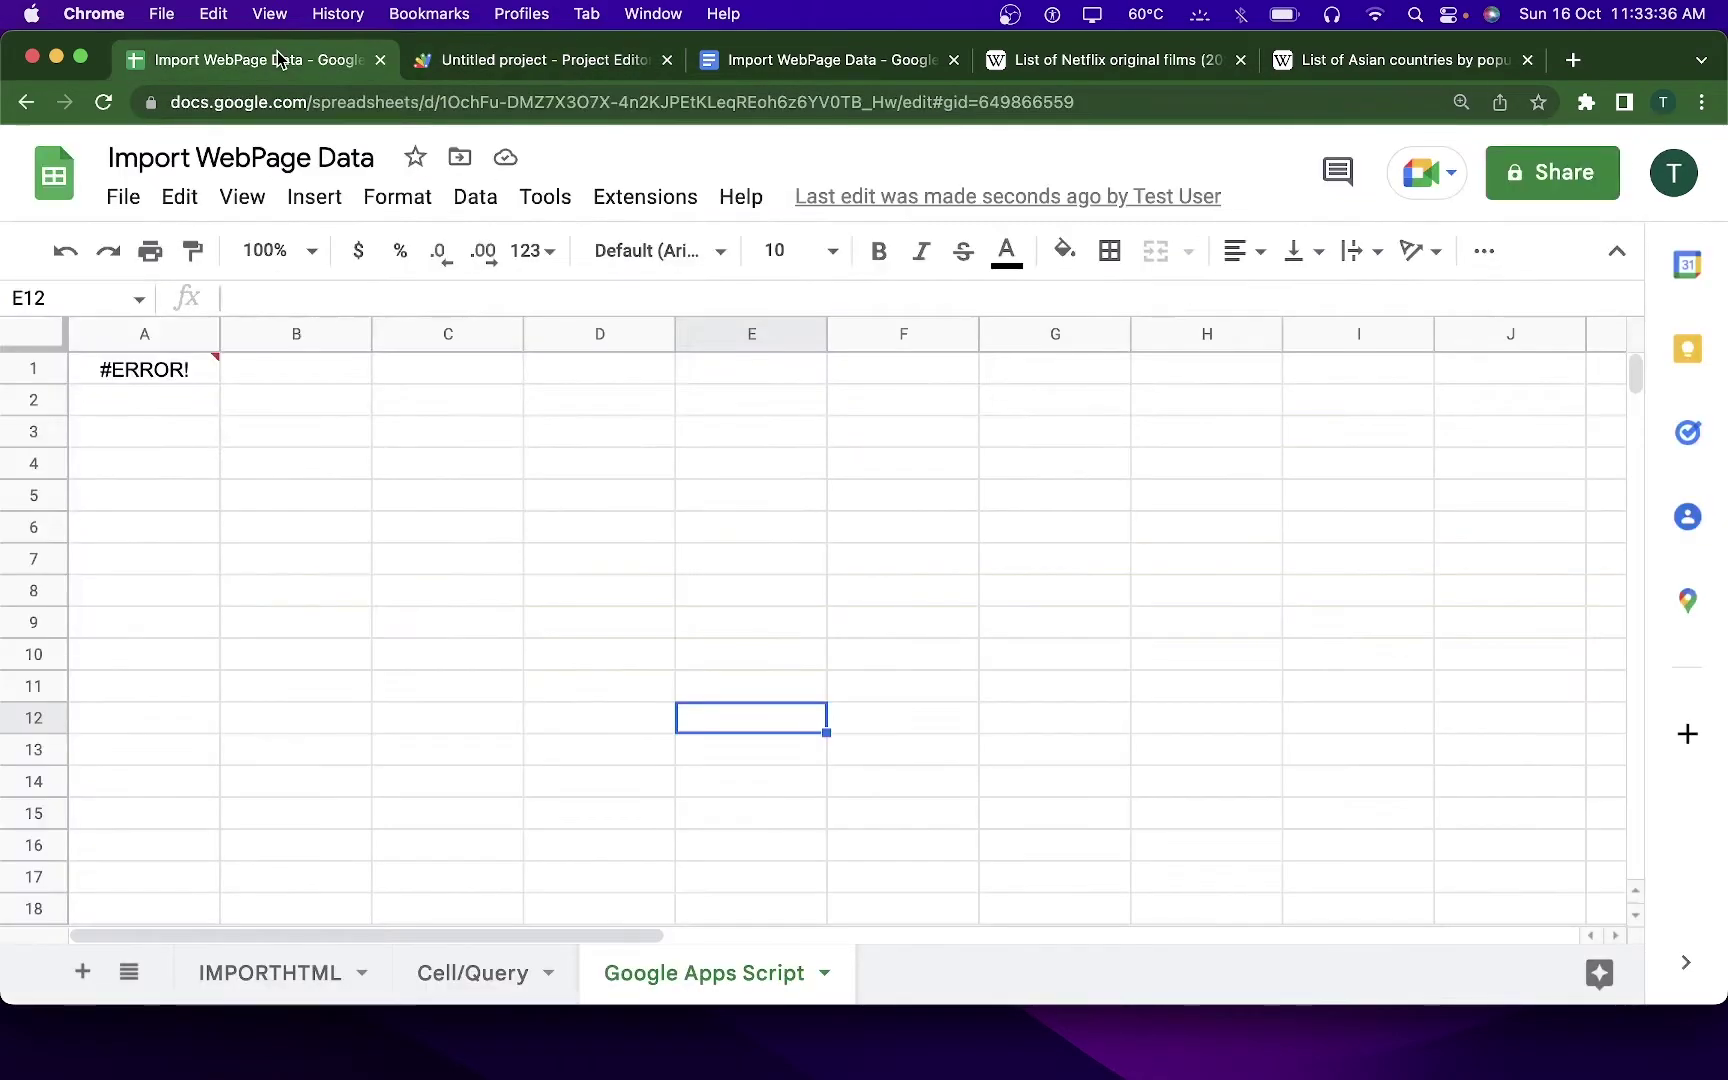
click(185, 375)
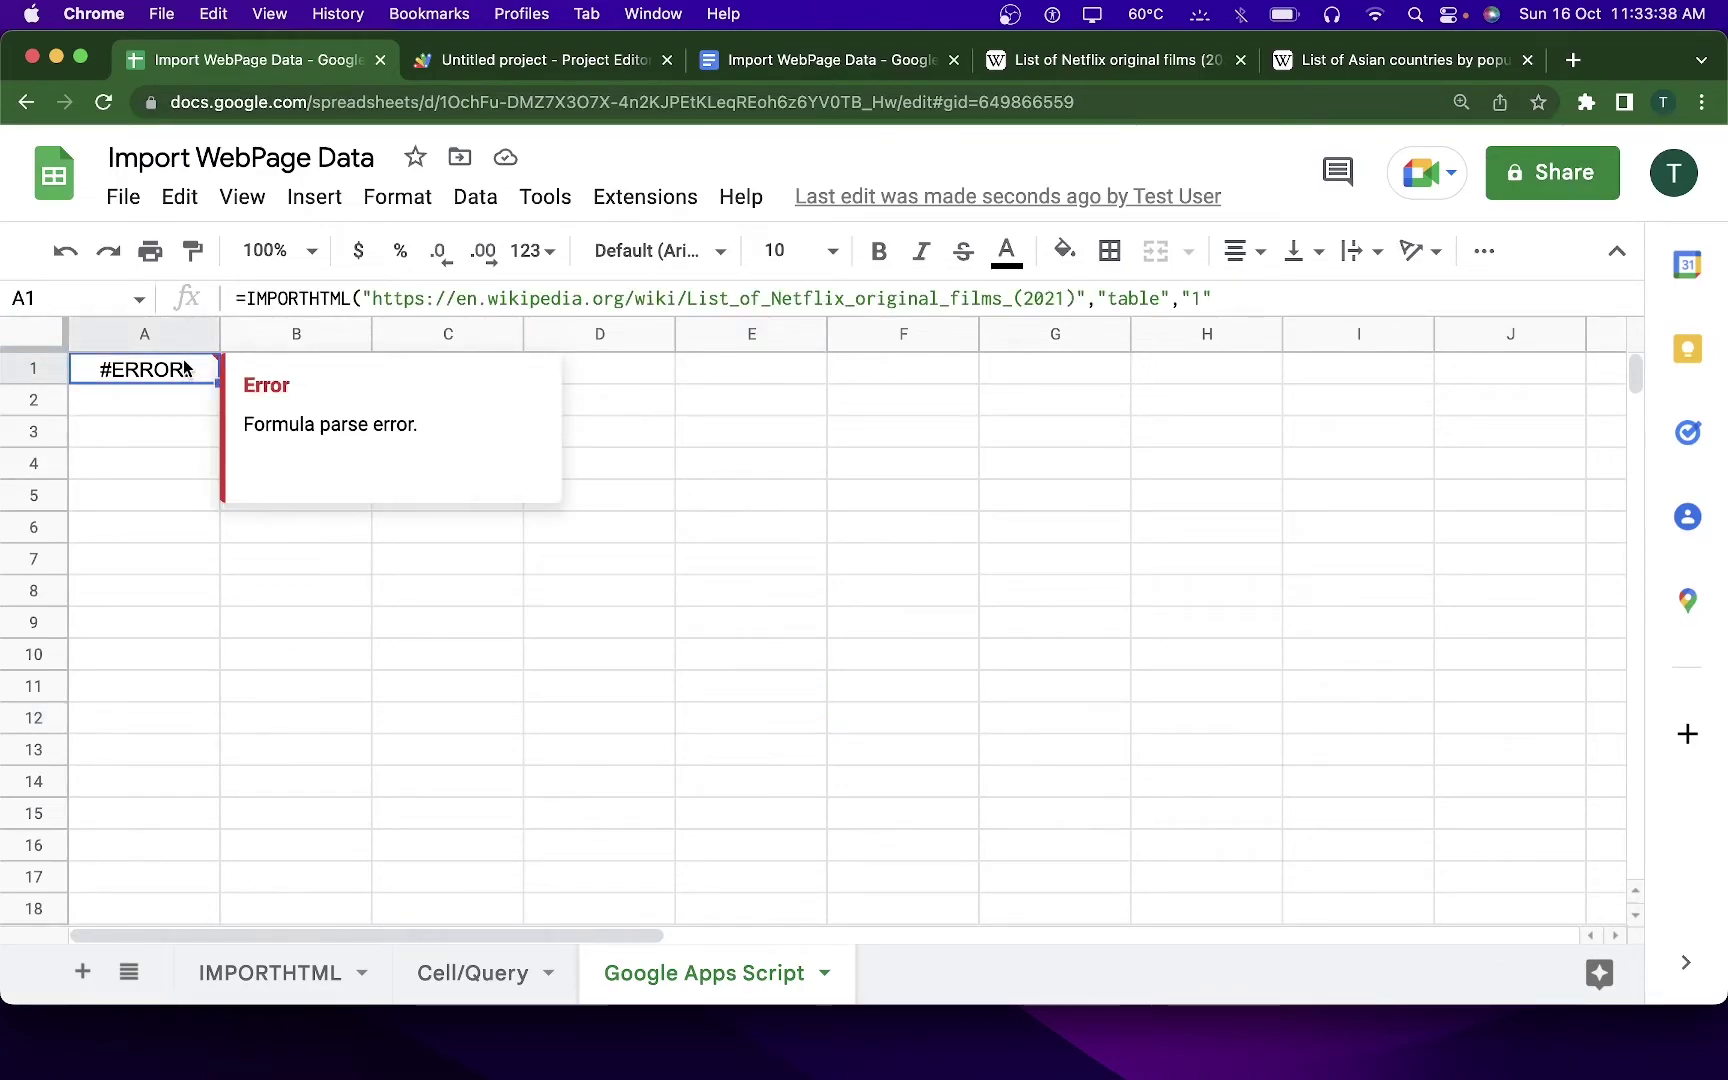
click(458, 60)
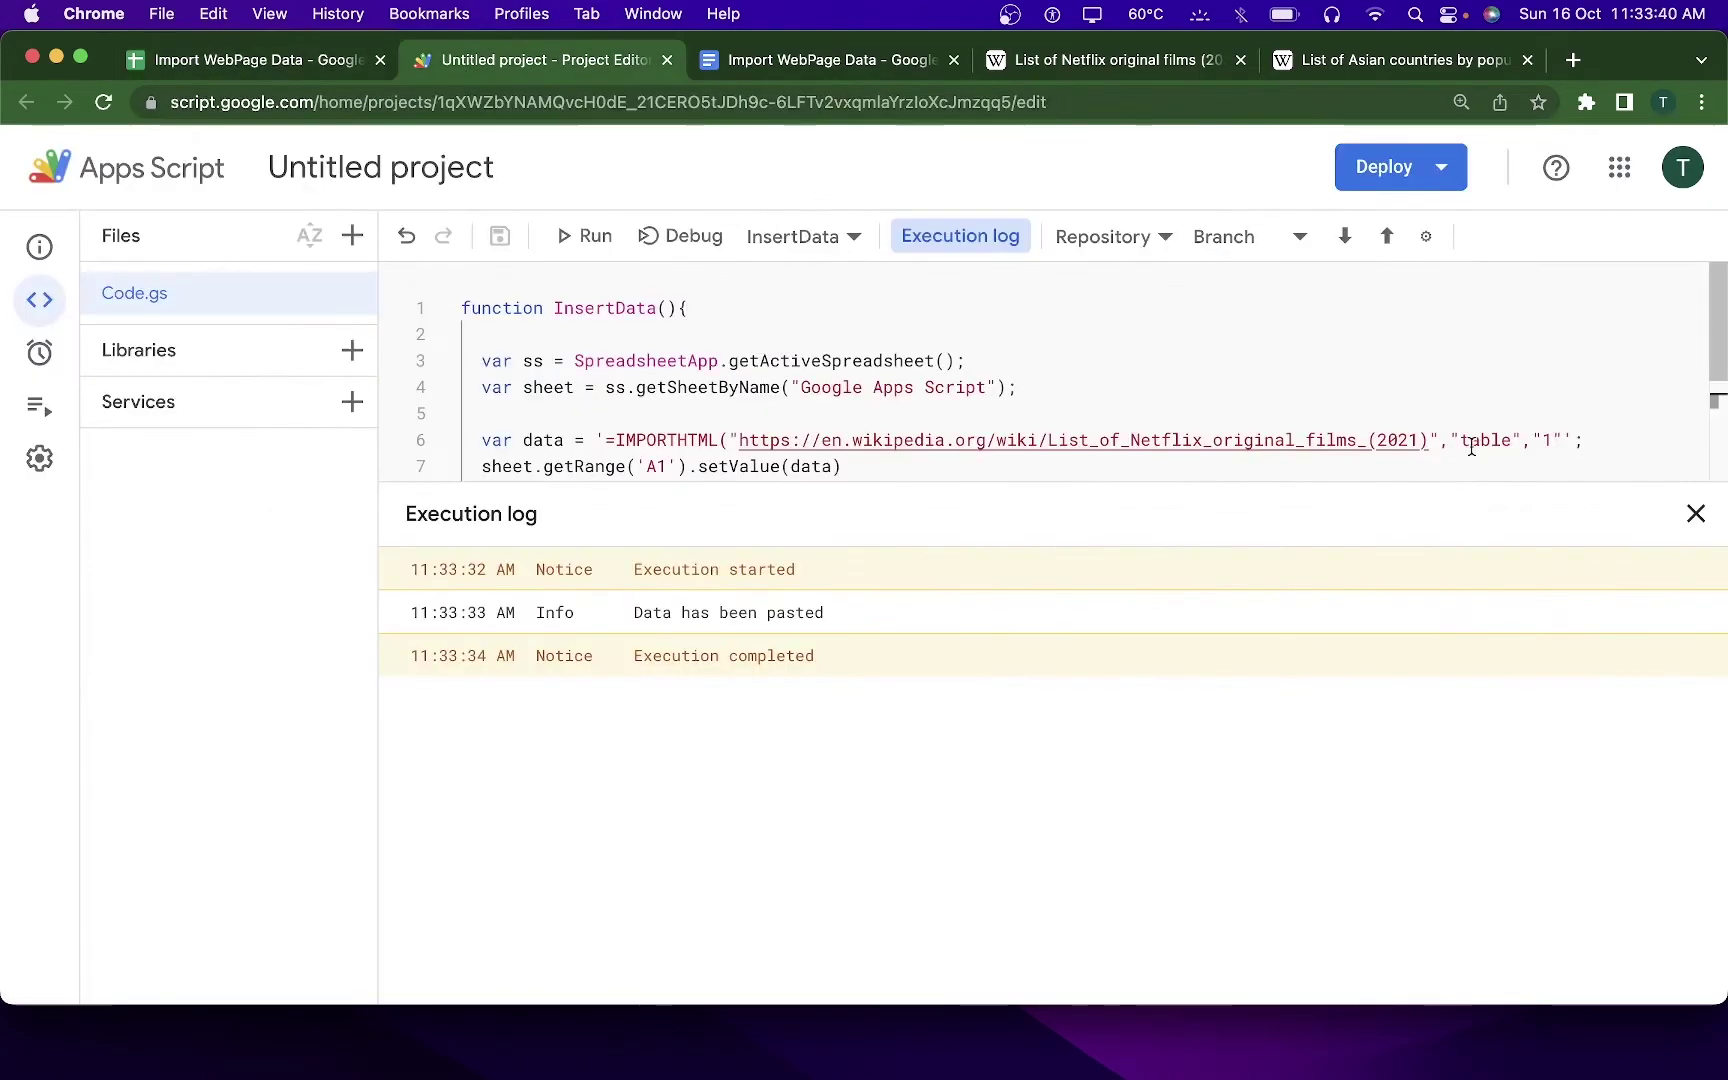
- Try adding a closing parenthesis after the closing single quote of the IMPORTHTML string on line 6, save the project and run InsertData
click(1572, 442)
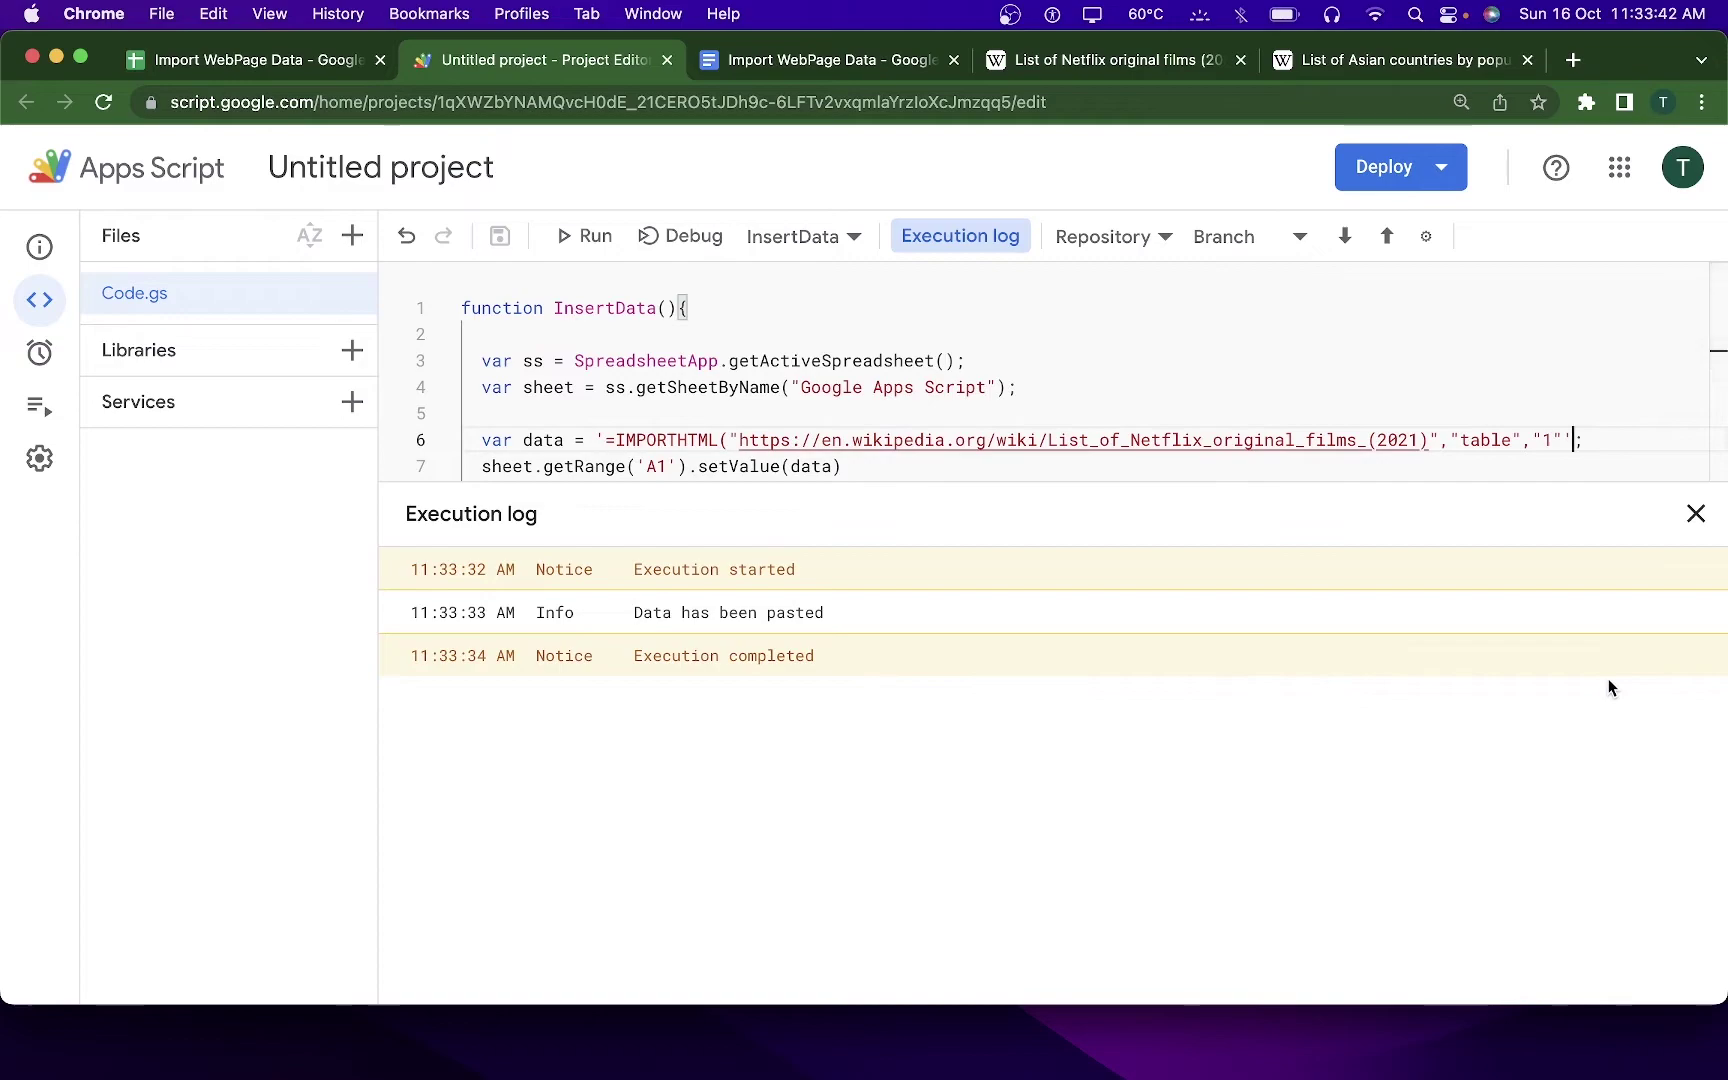
text())
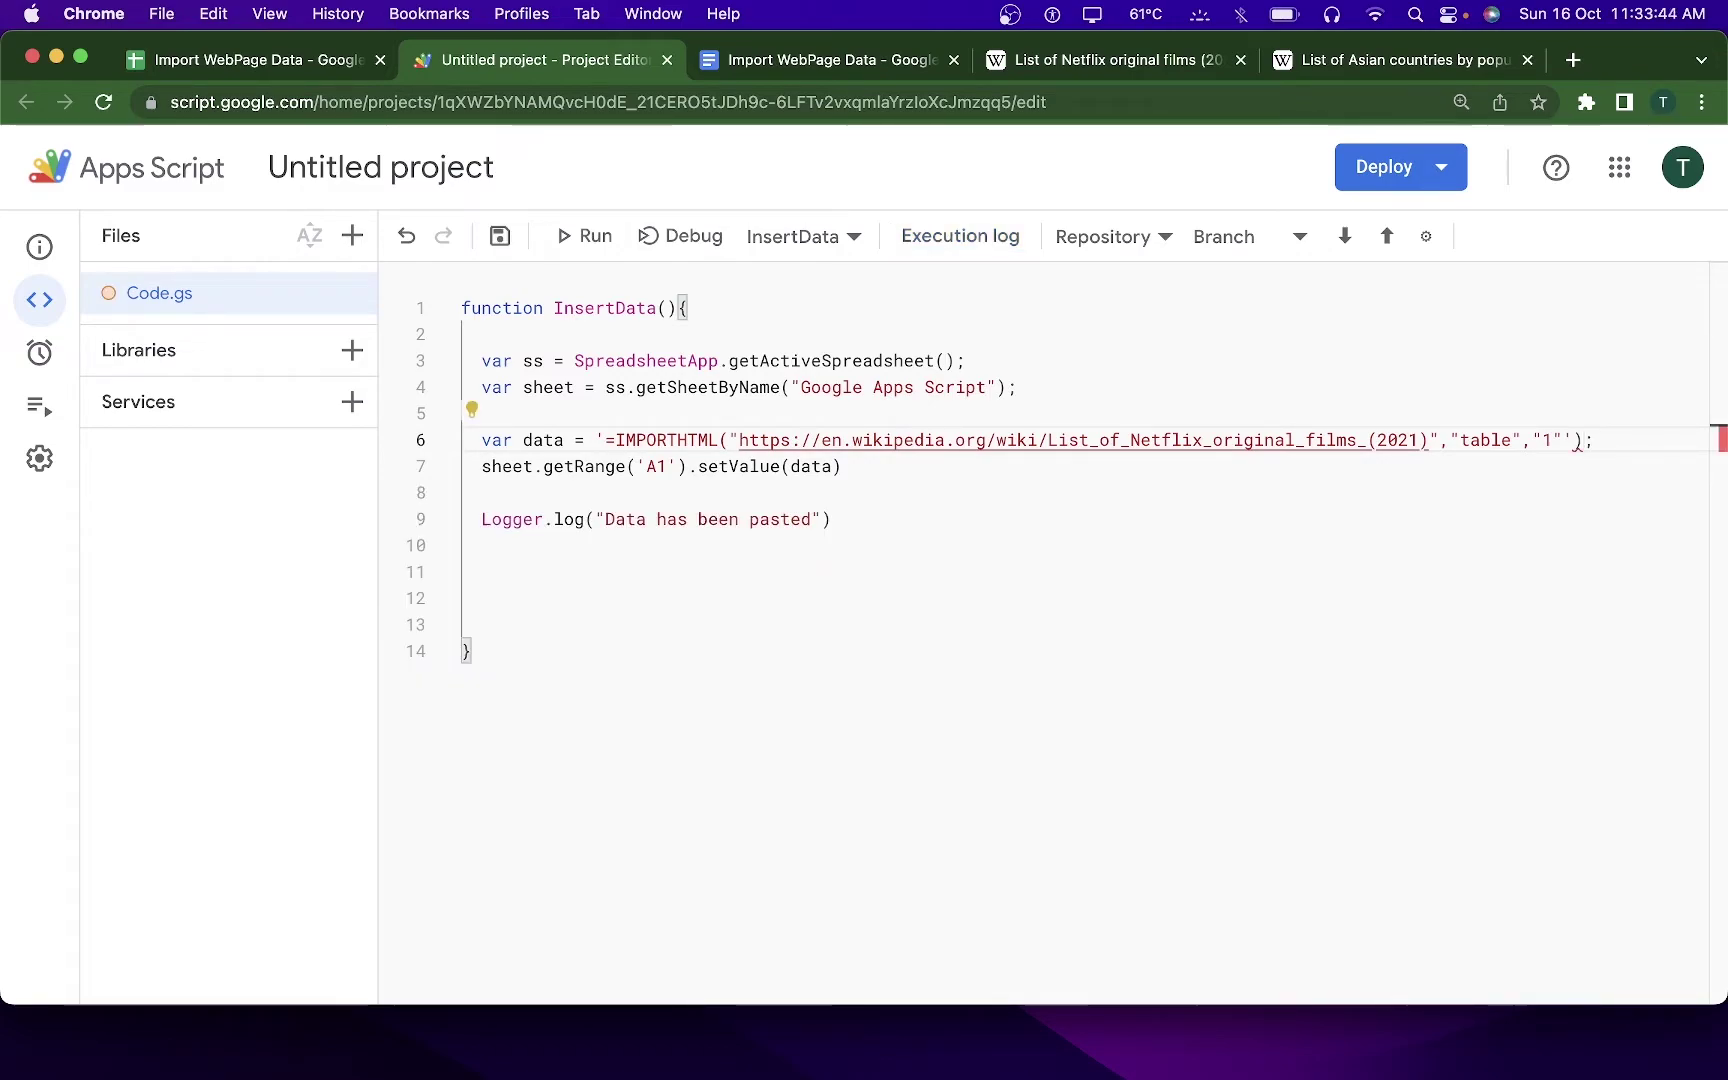
key(super+s)
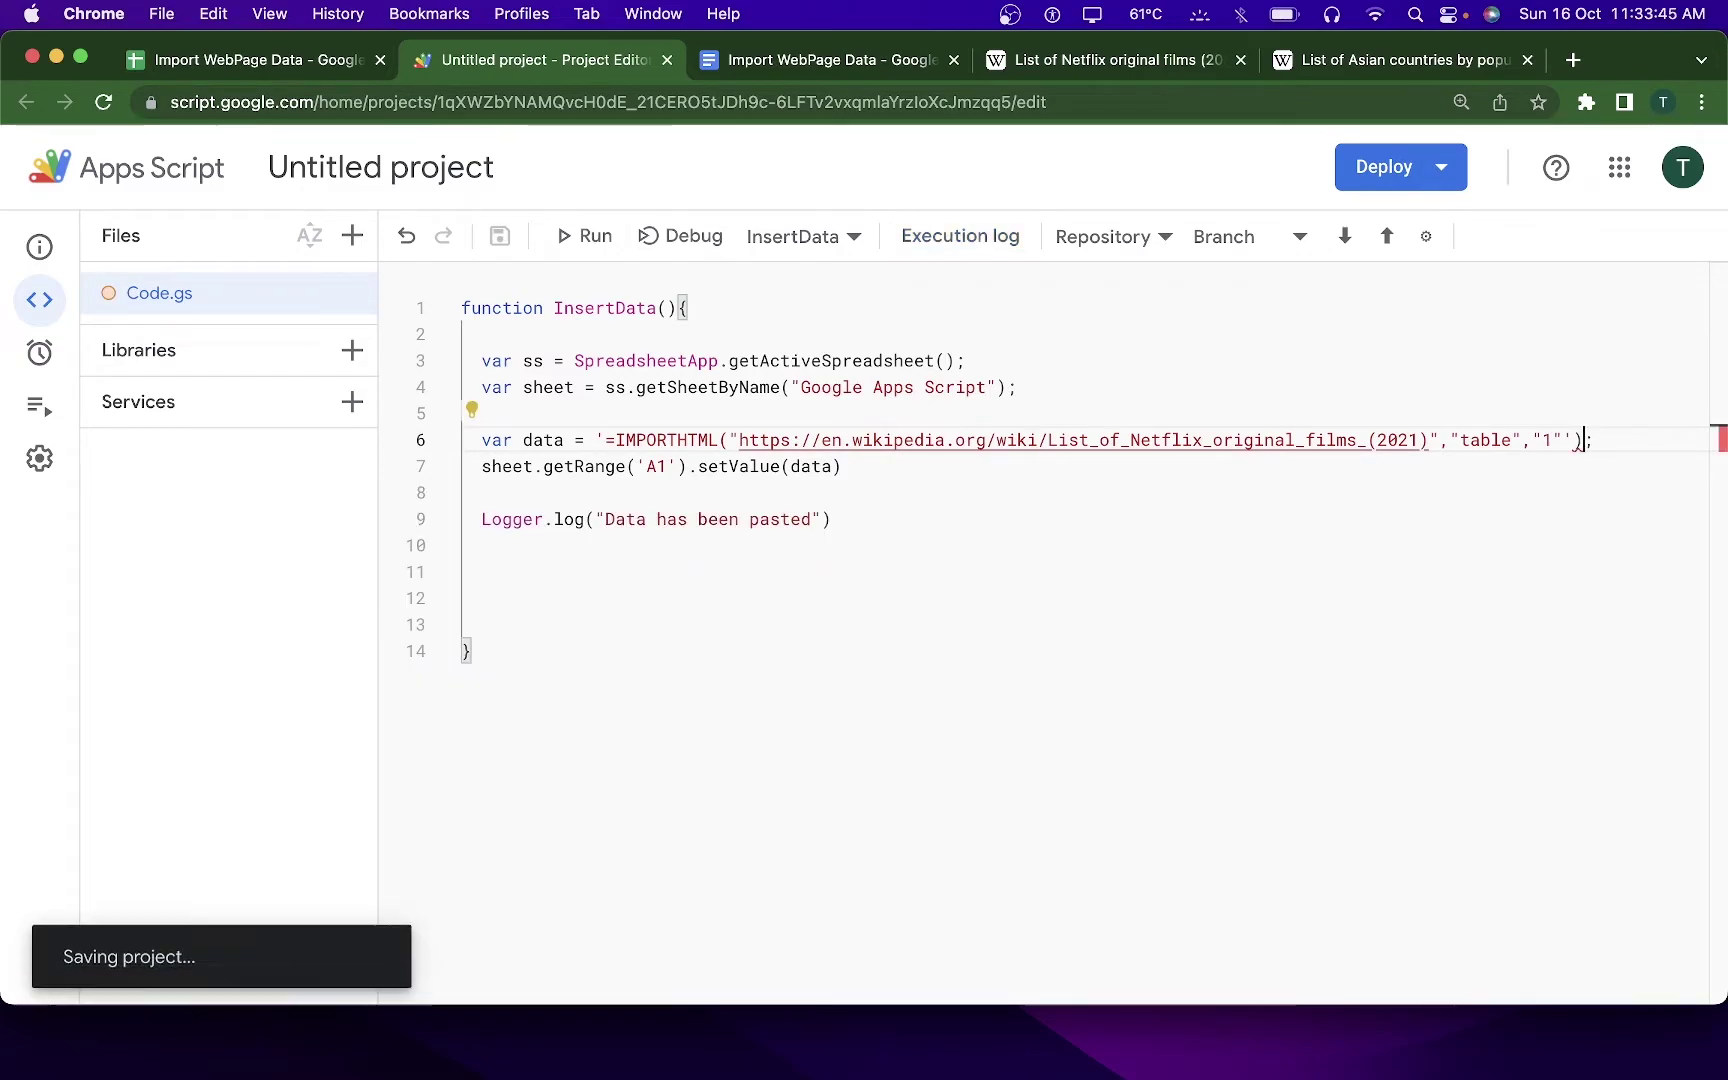
click(589, 247)
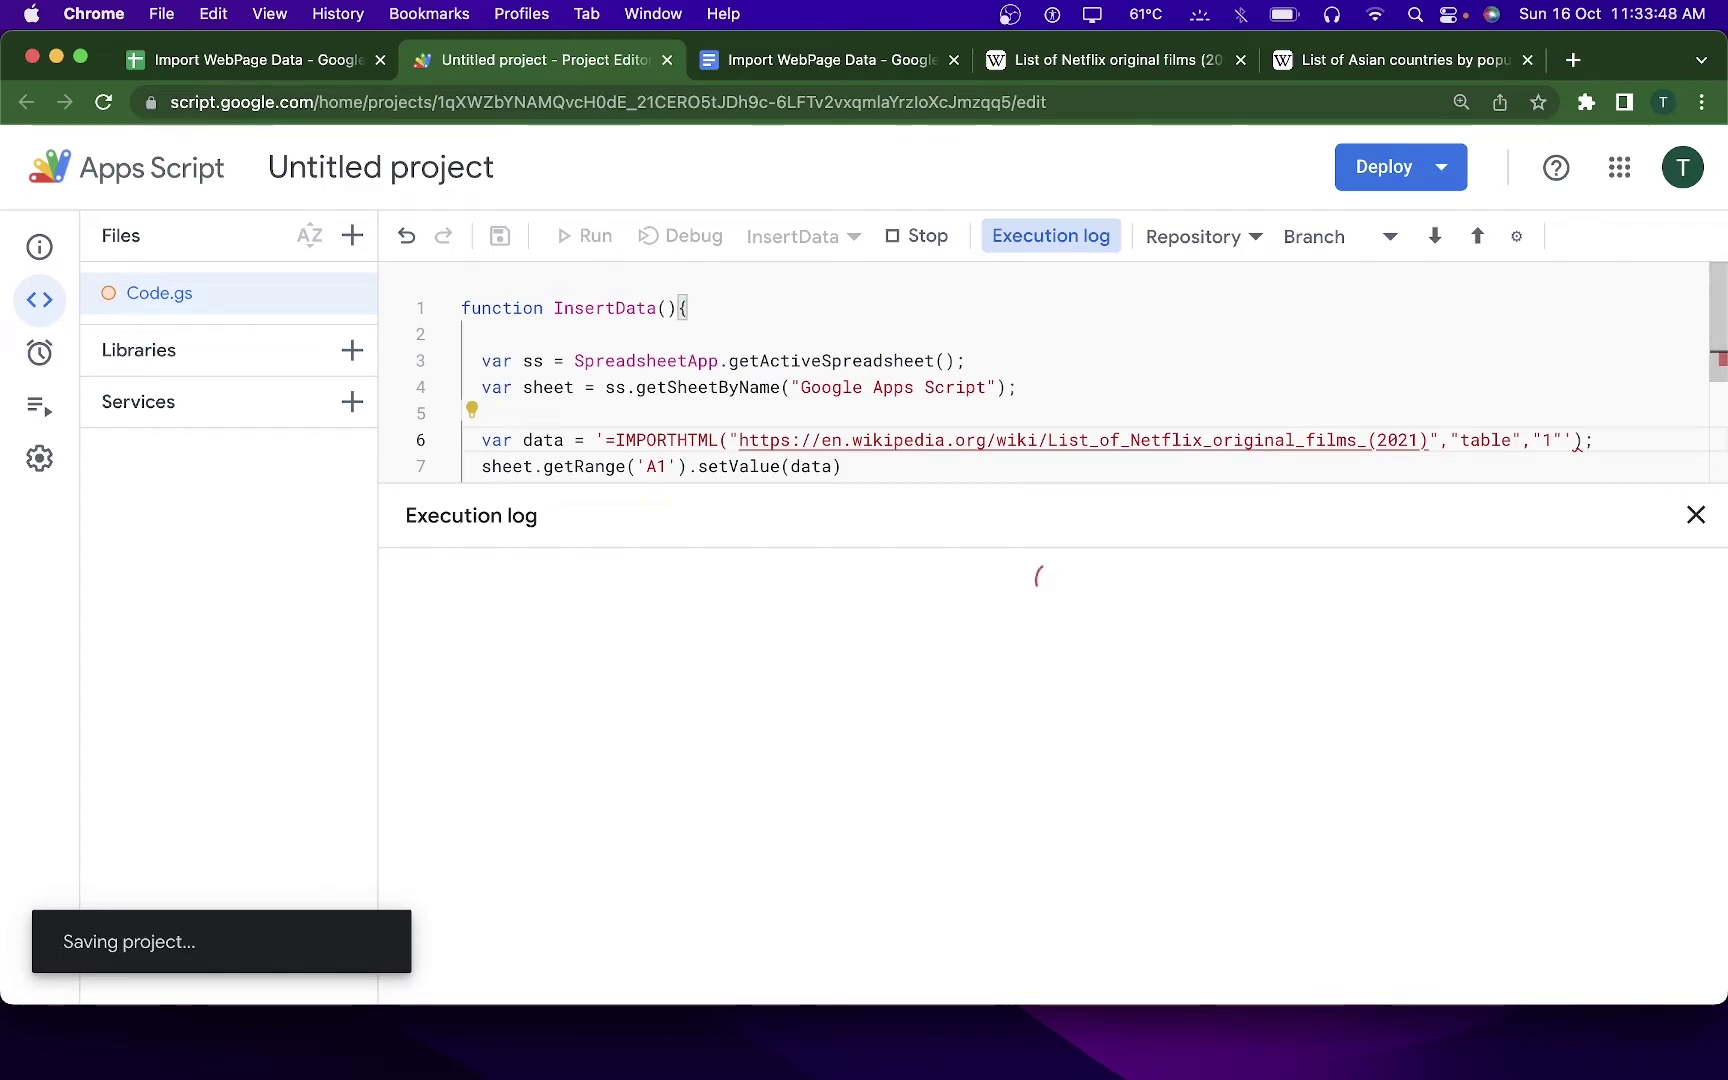
click(1694, 514)
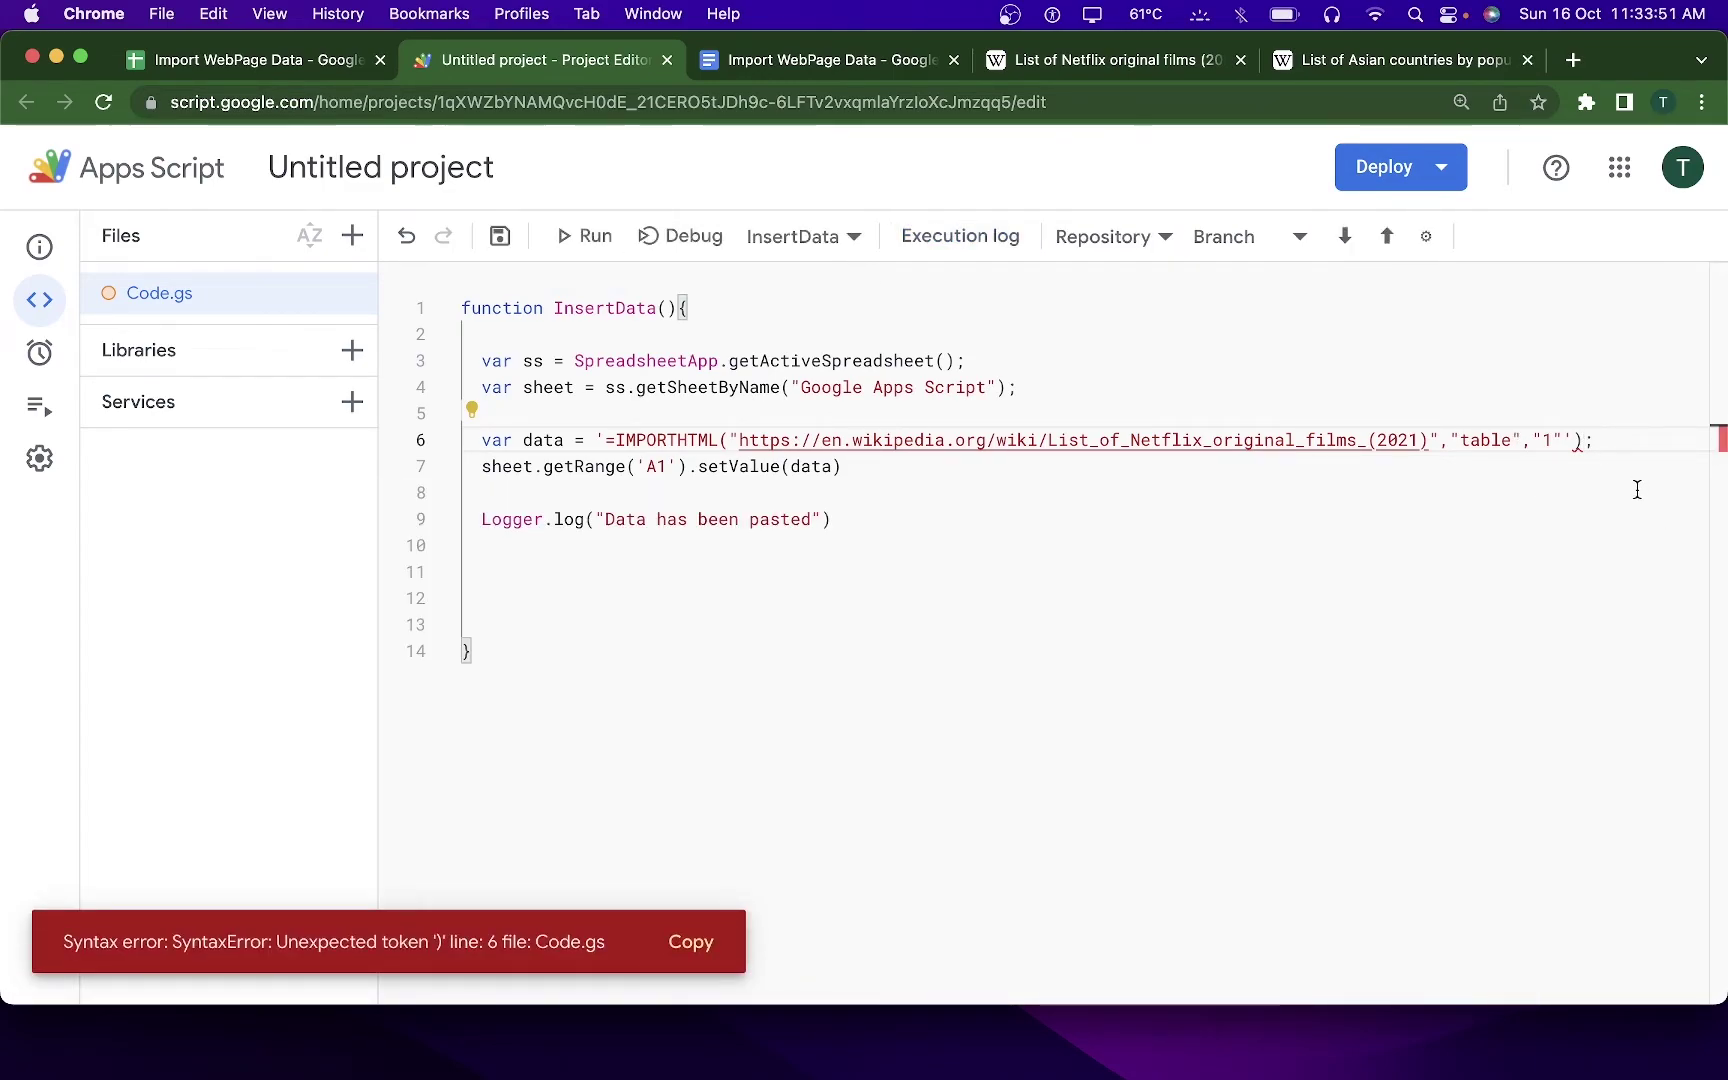
- Place the closing parenthesis inside the single quote so the line 6 formula ends with "1")', save the project and run InsertData
click(1573, 442)
key(Delete)
key(super+s)
text())
key(super+s)
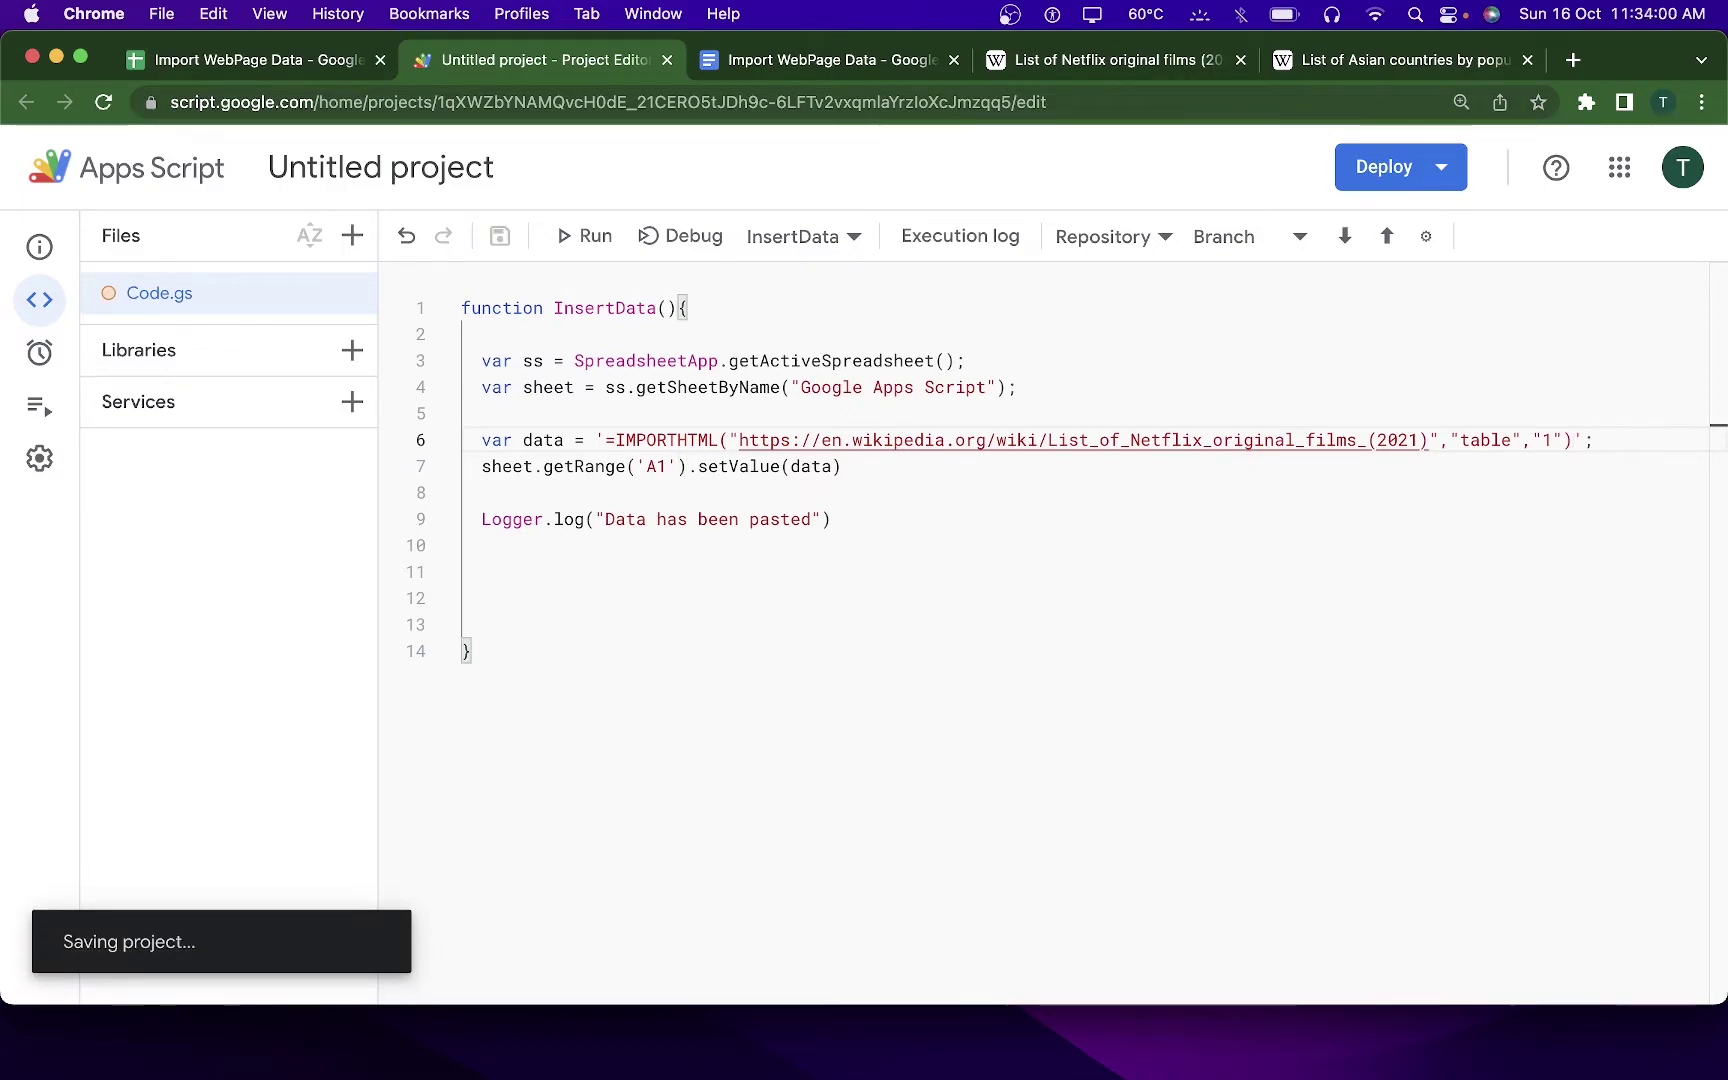
click(594, 232)
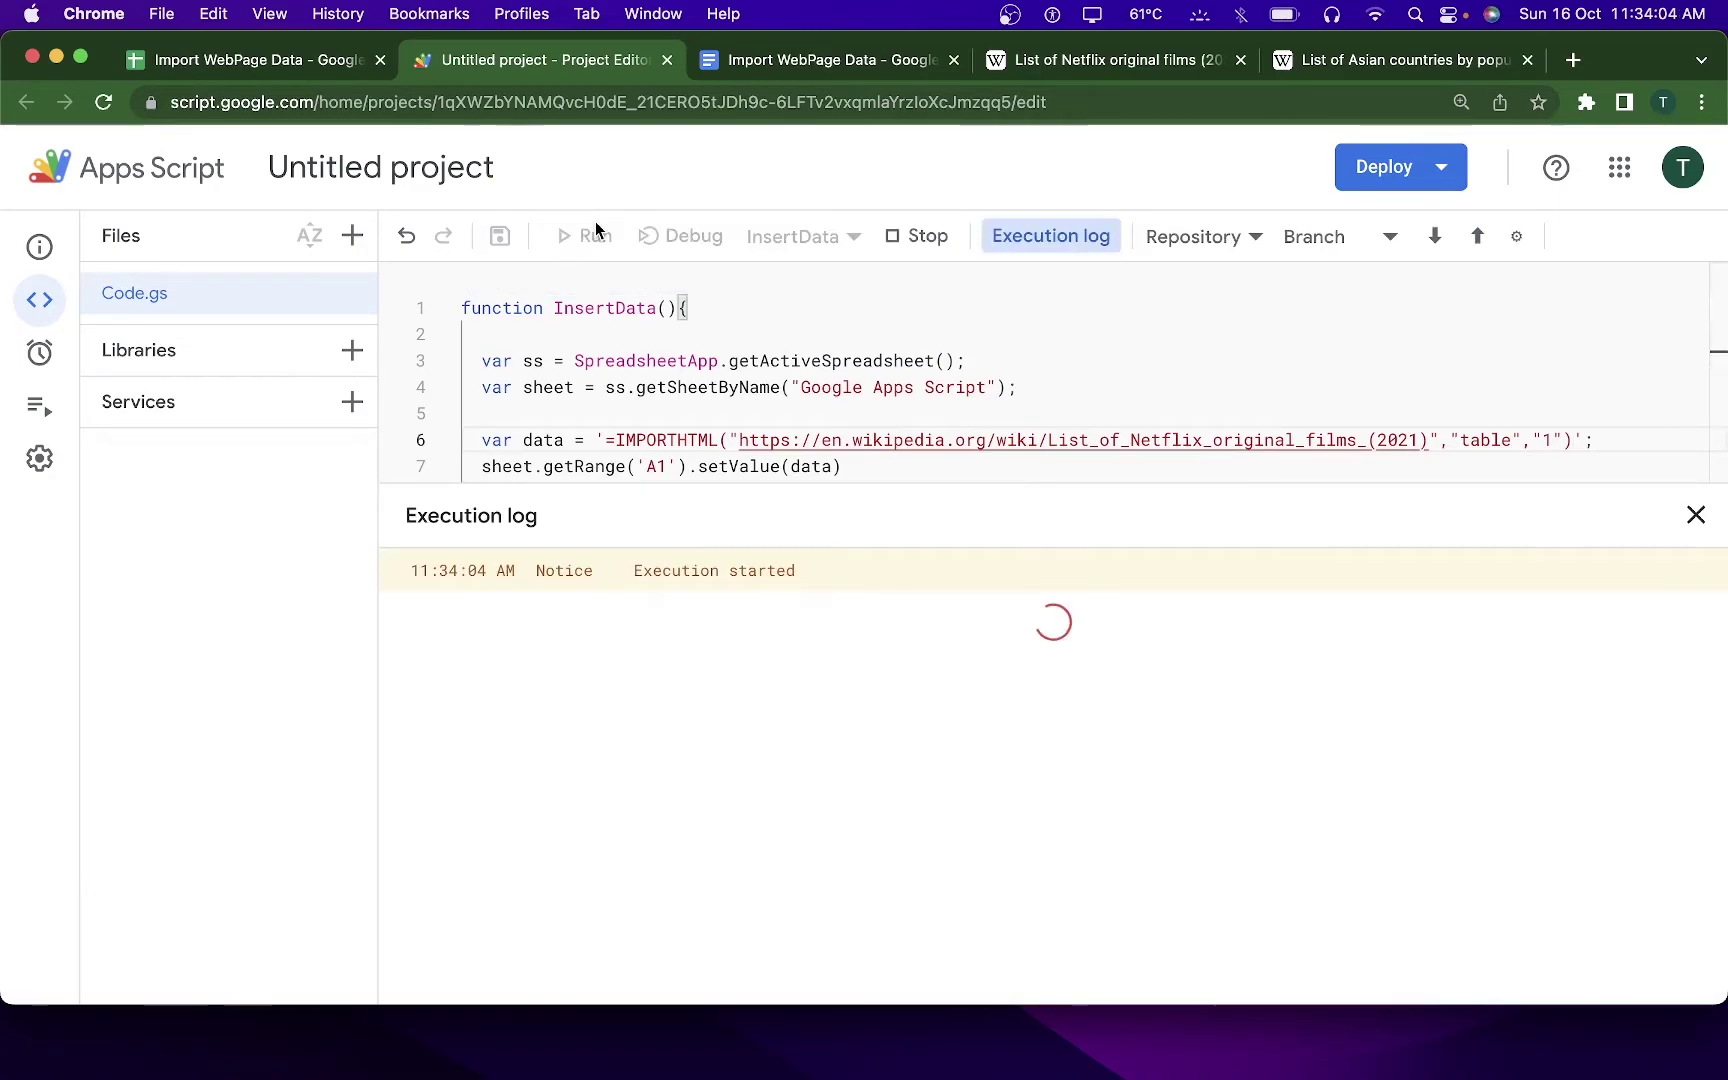
- Check the imported Netflix films table in the Google Apps Script sheet, and switch to the Import WebPage Data topics document in Google Docs
click(252, 60)
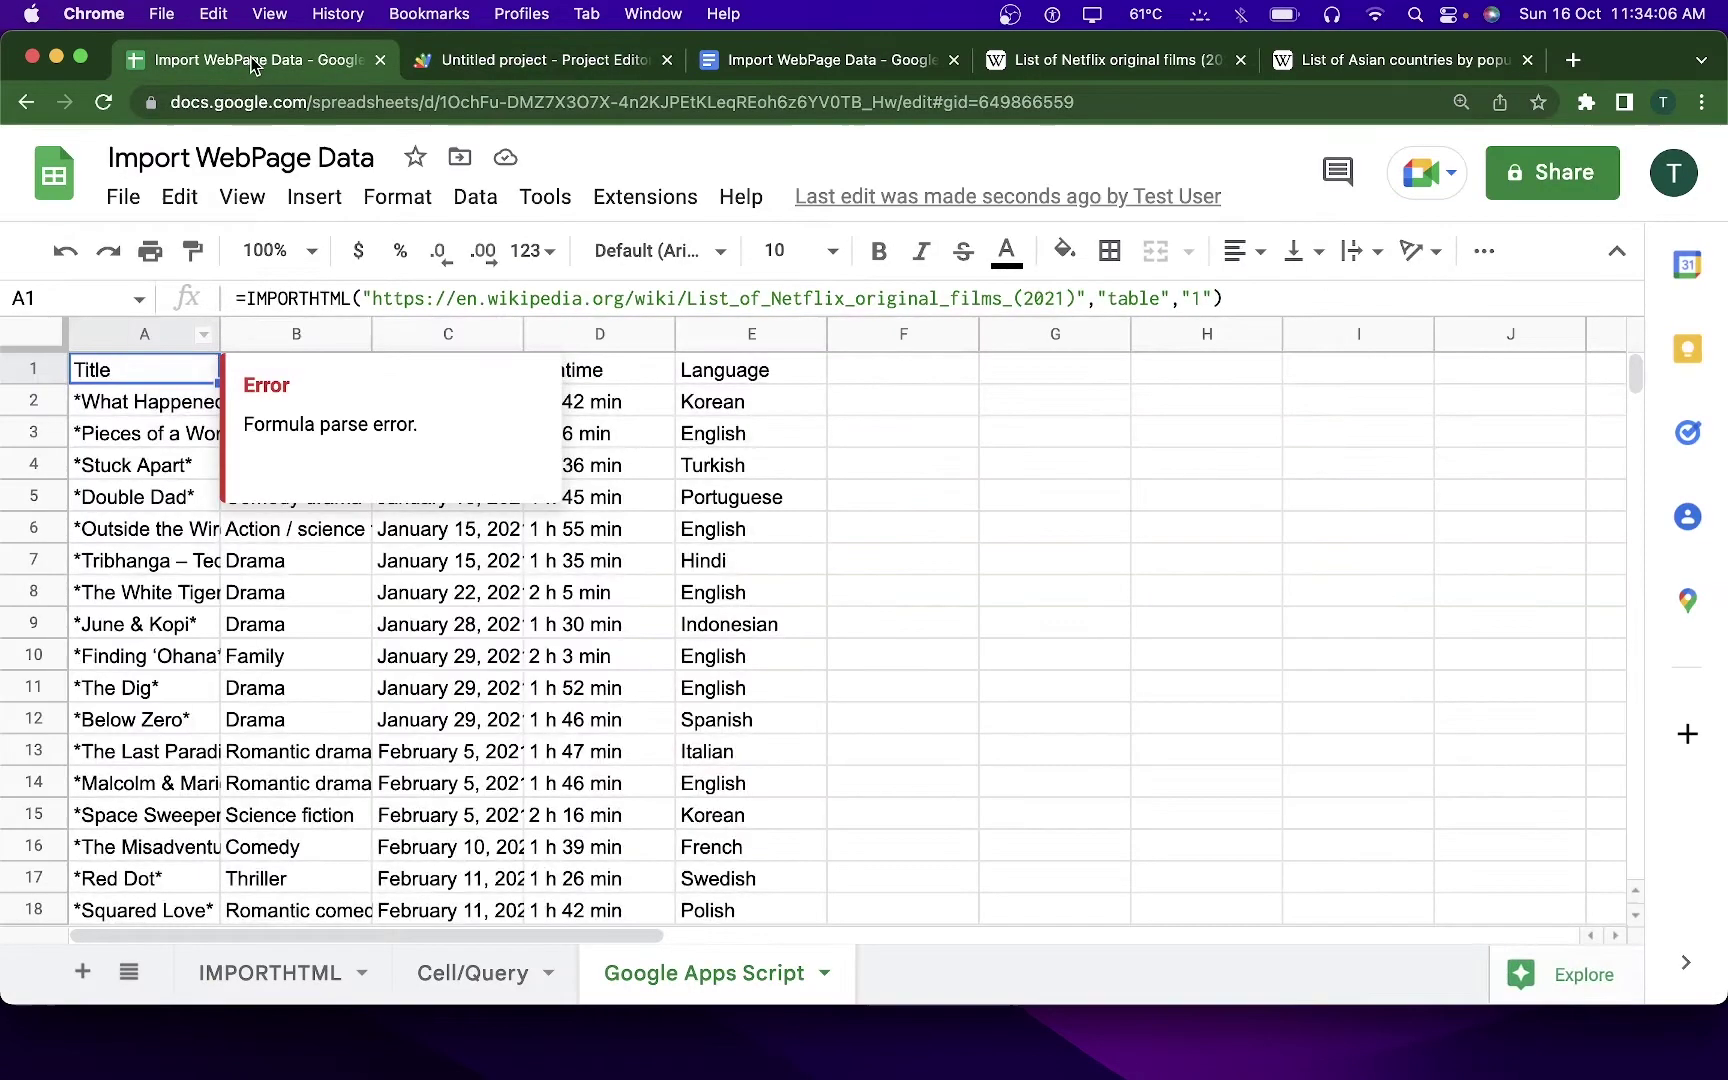
click(958, 441)
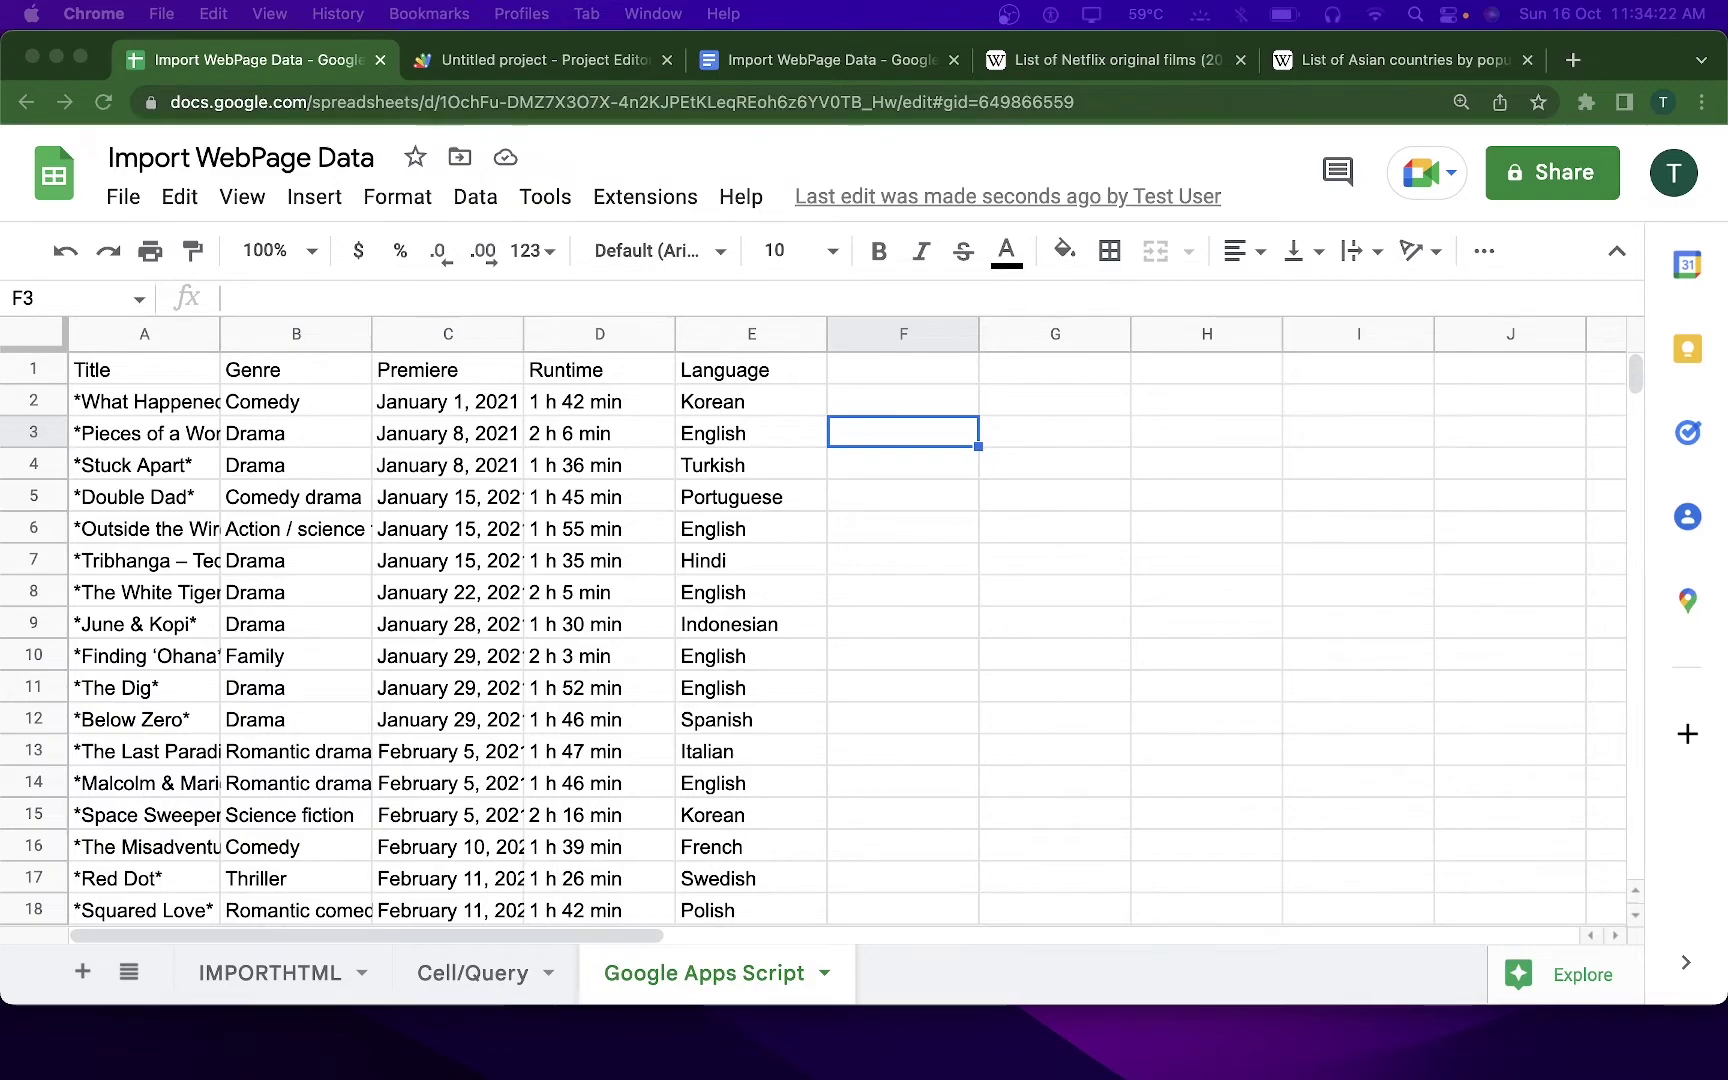
click(944, 70)
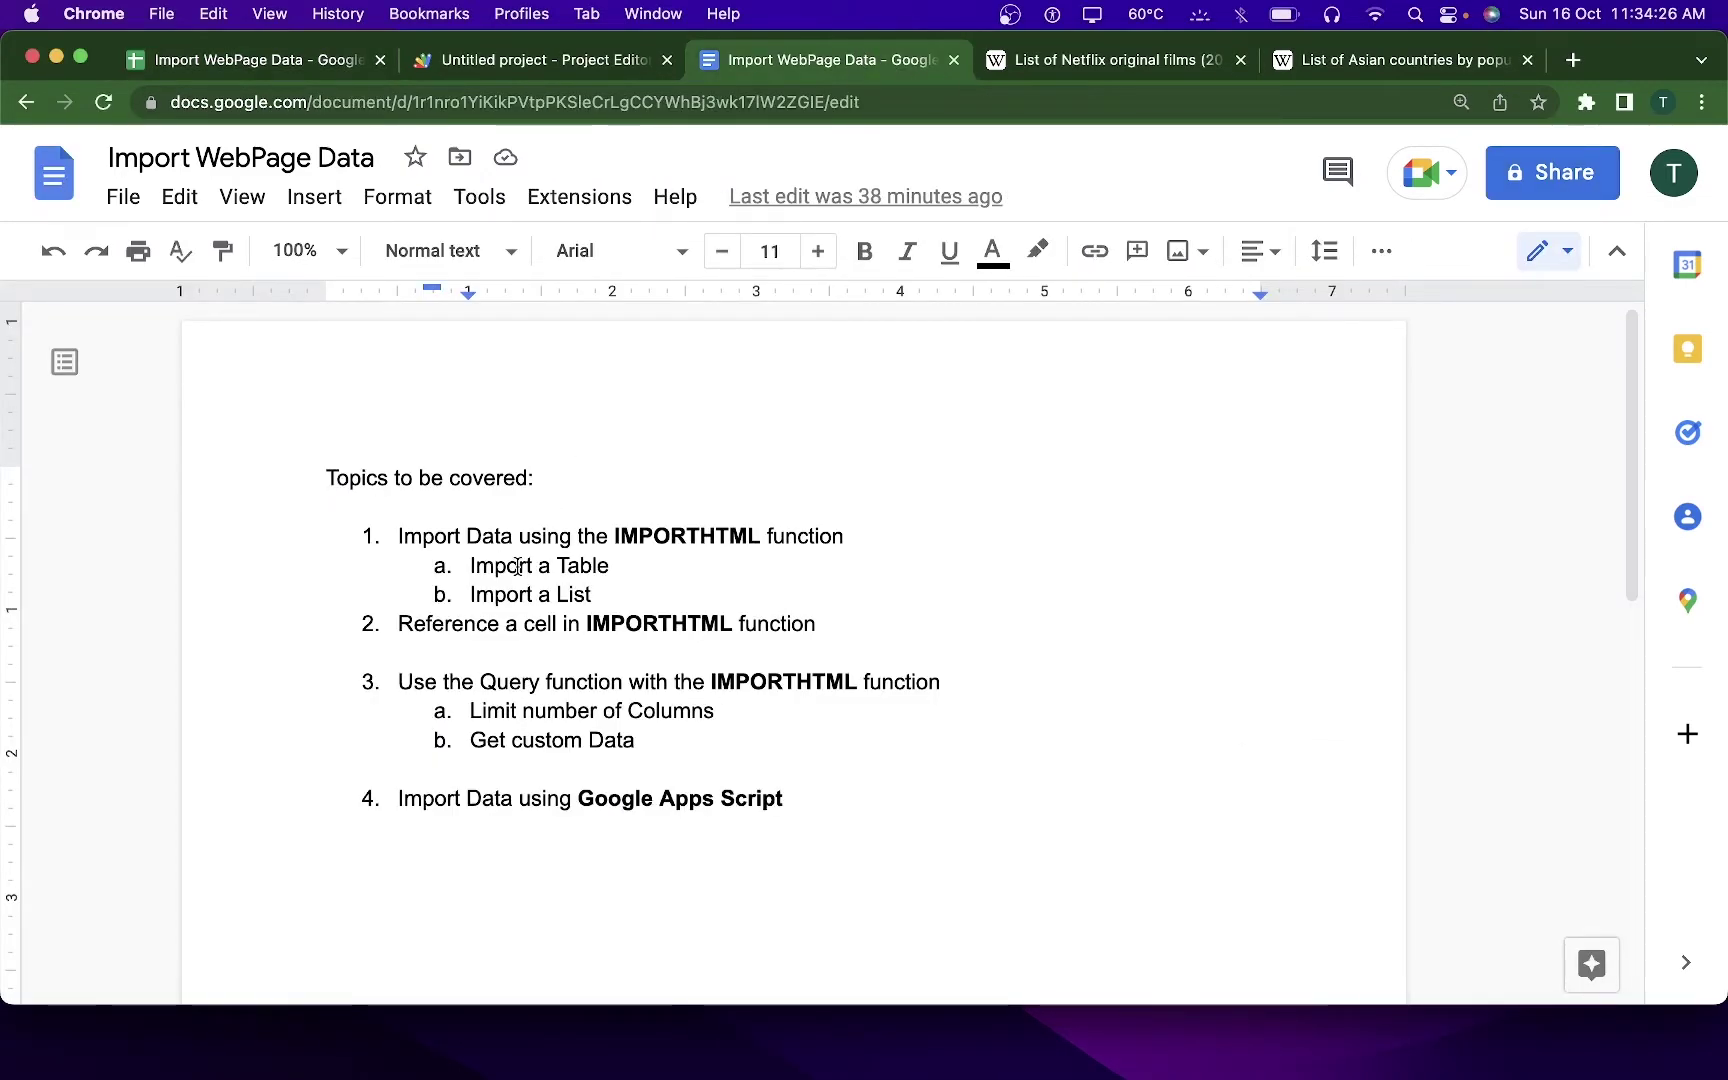